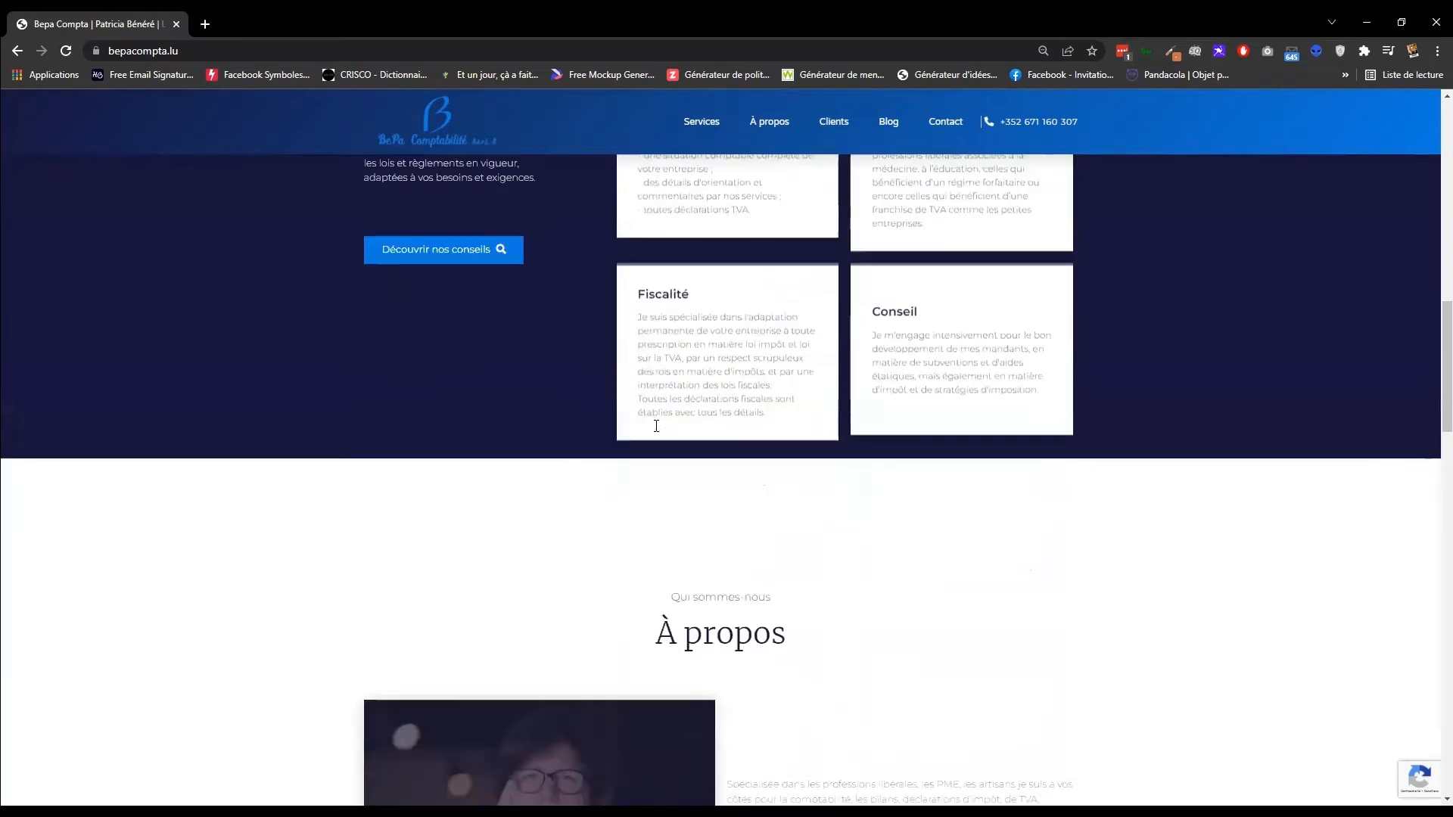
Open the WordPress login page of the Bepa Compta site at bepacompta.lu/admin.
{"action": "scroll", "coordinate": [655, 425], "scroll_direction": "down", "scroll_amount": 12}
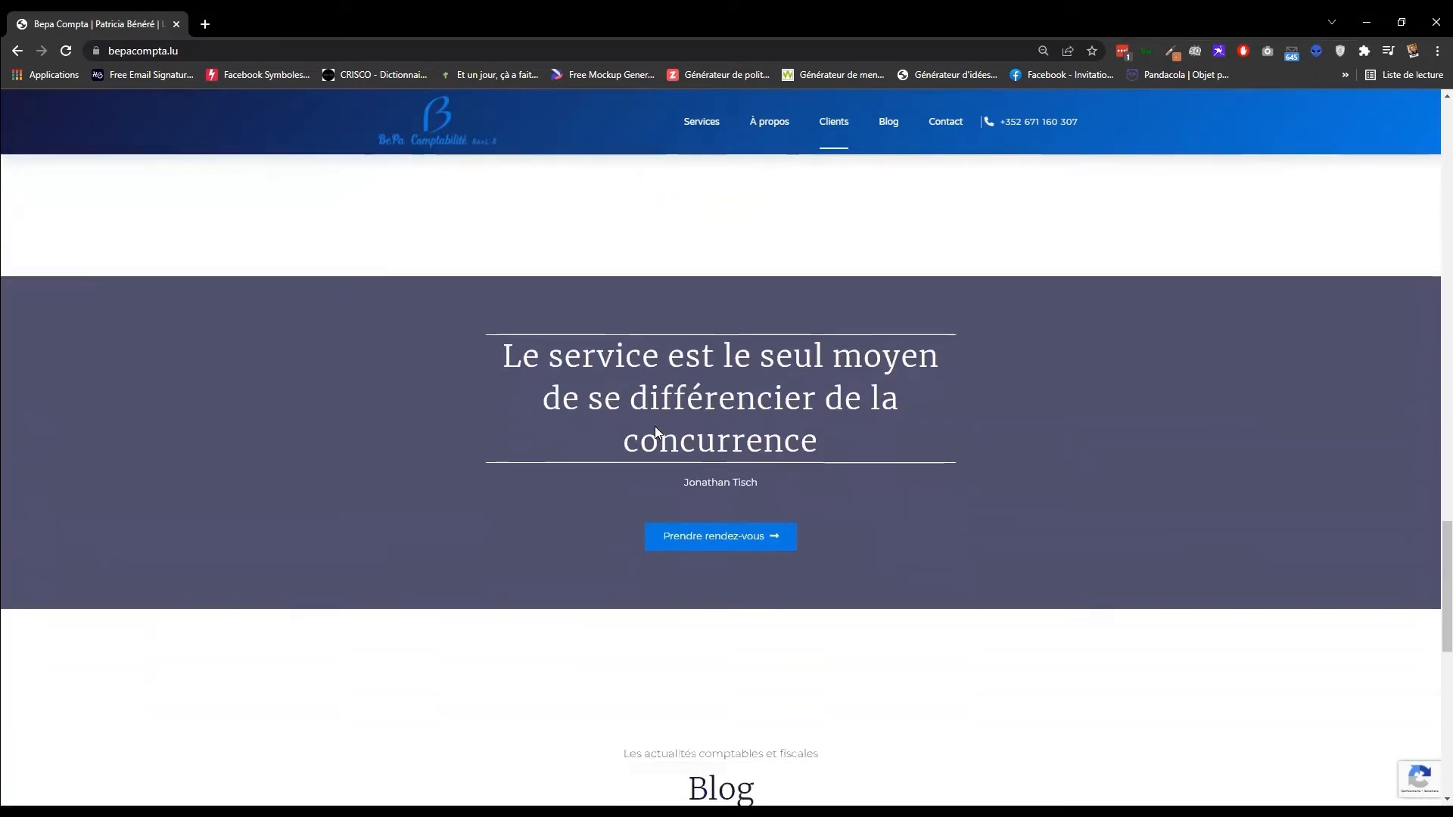
{"action": "scroll", "coordinate": [655, 433], "scroll_direction": "down", "scroll_amount": 1}
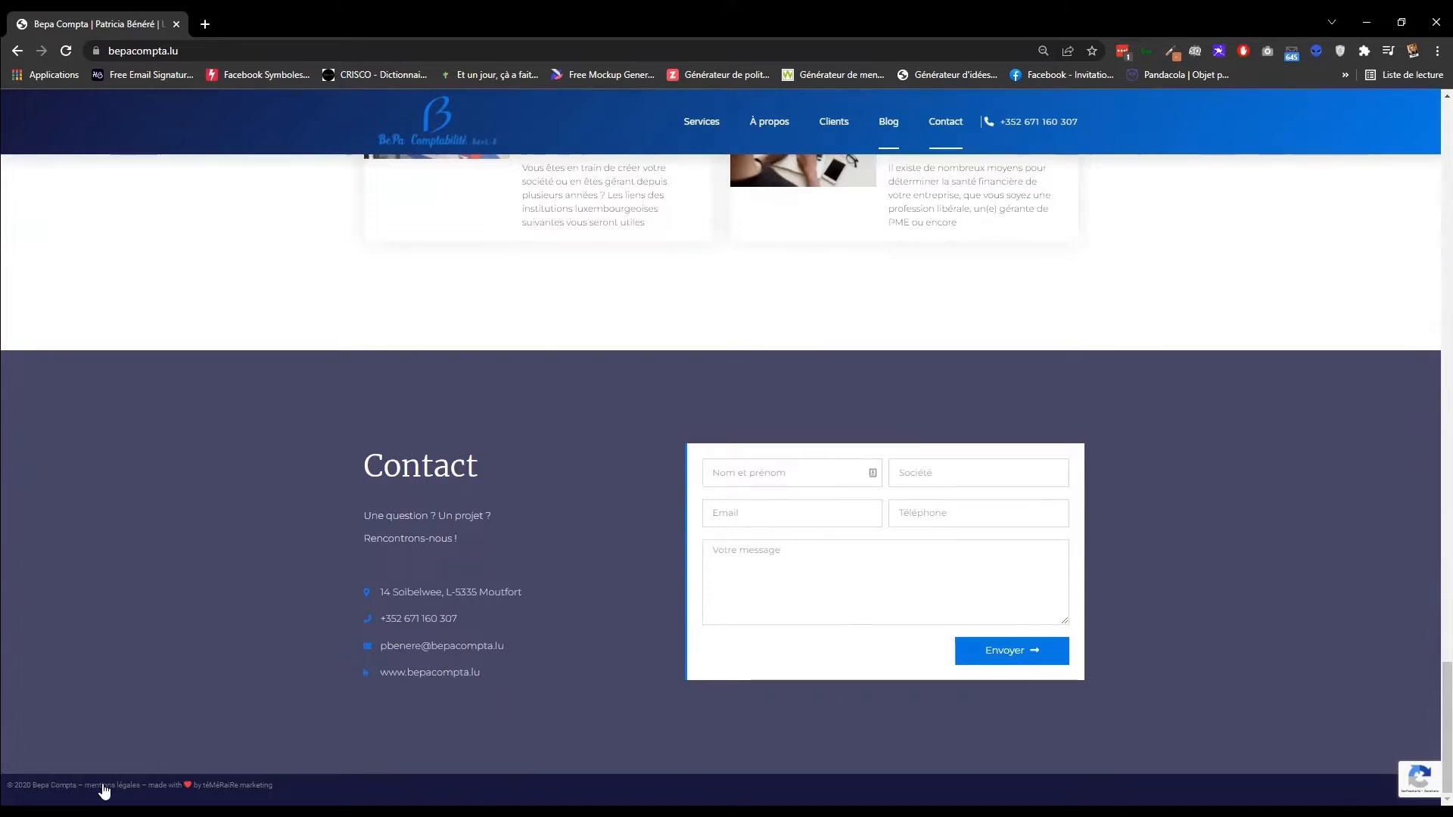
{"action": "scroll", "coordinate": [524, 473], "scroll_direction": "up", "scroll_amount": 20}
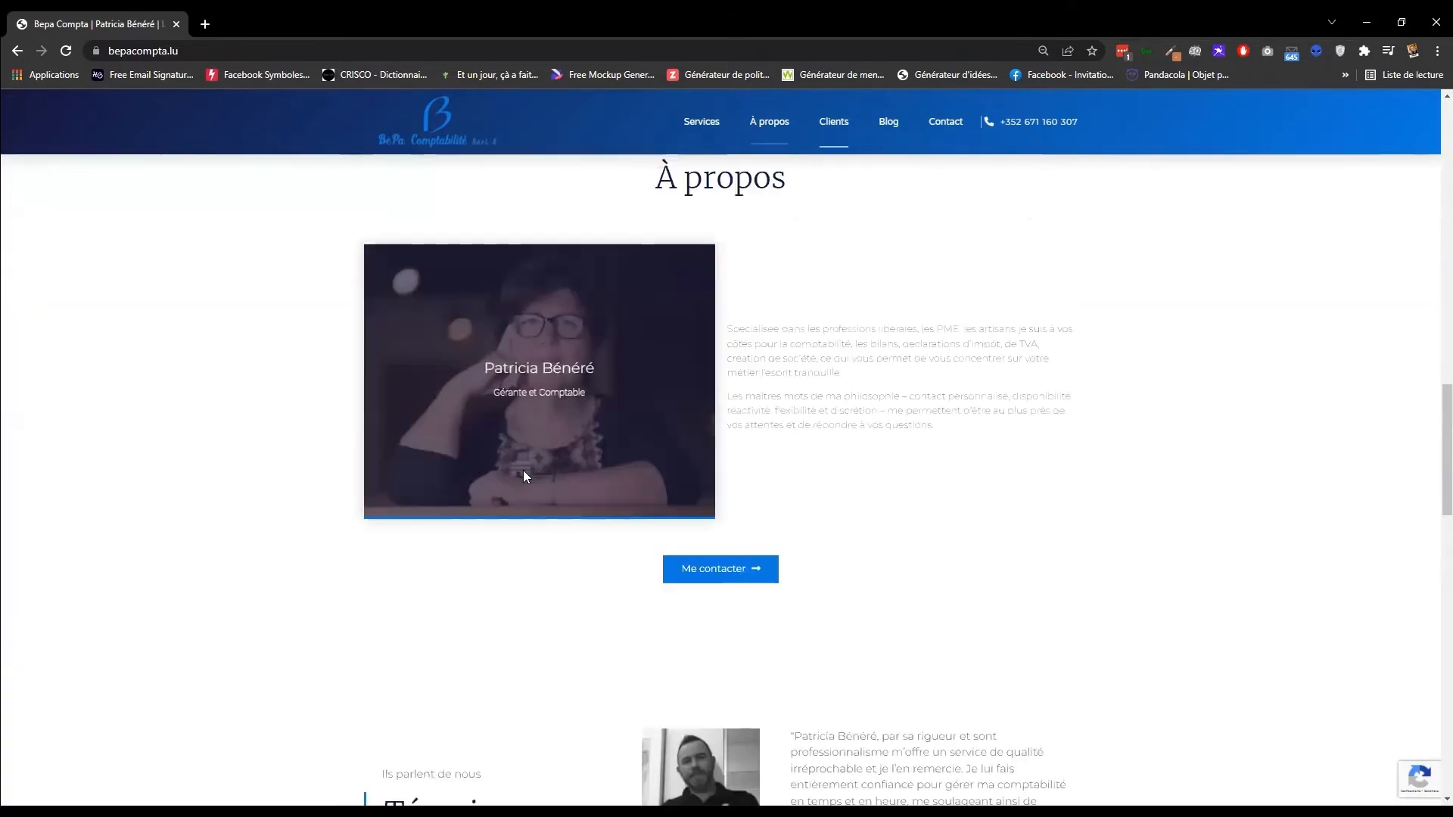
{"action": "double_click", "coordinate": [278, 49]}
{"action": "key", "text": "End"}
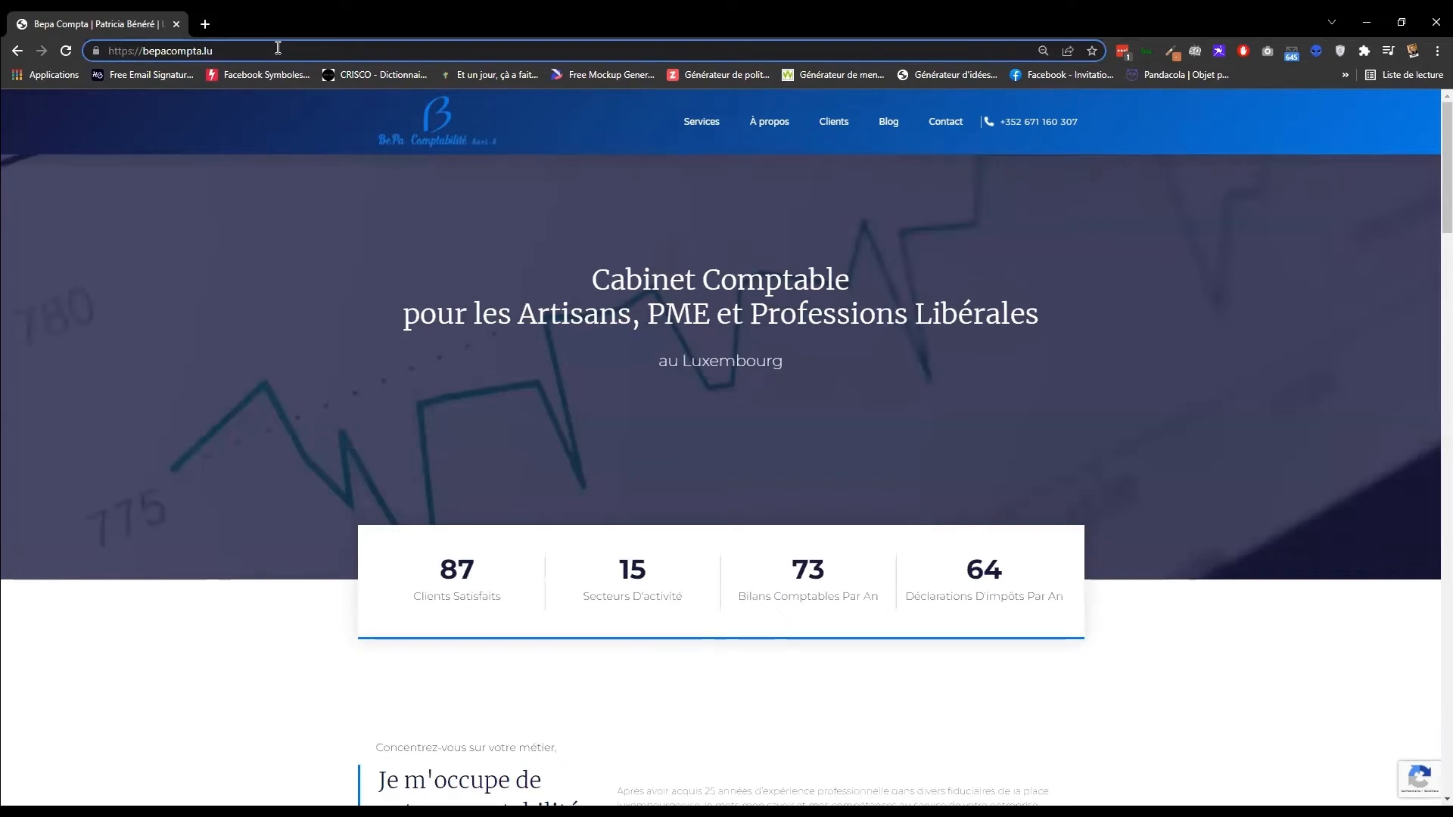
{"action": "type", "text": "/admin"}
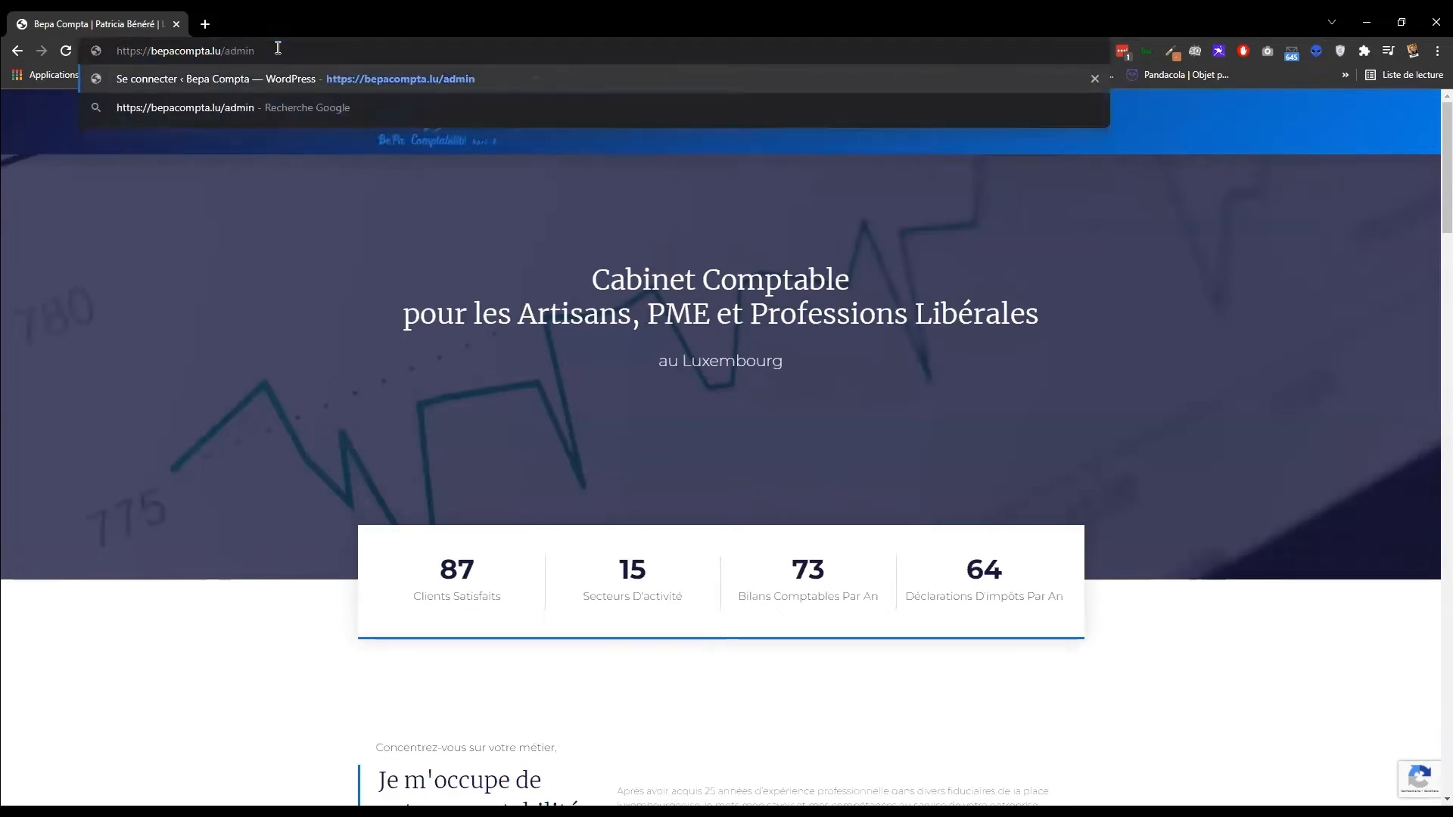
{"action": "key", "text": "Return"}
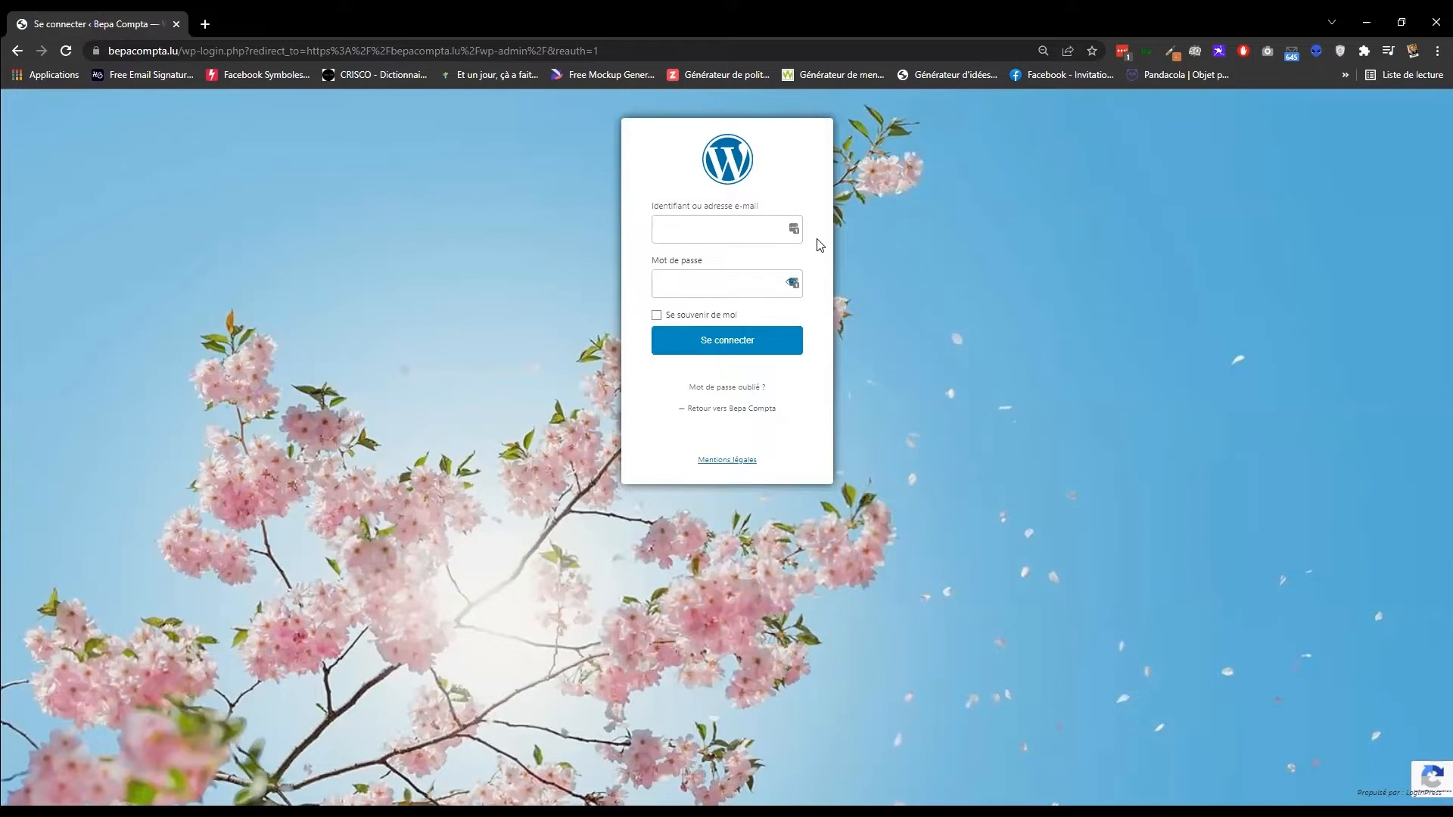
Log in to the site's administration with the username and password saved in LastPass for bepacompta.lu.
{"action": "left_click", "coordinate": [793, 229]}
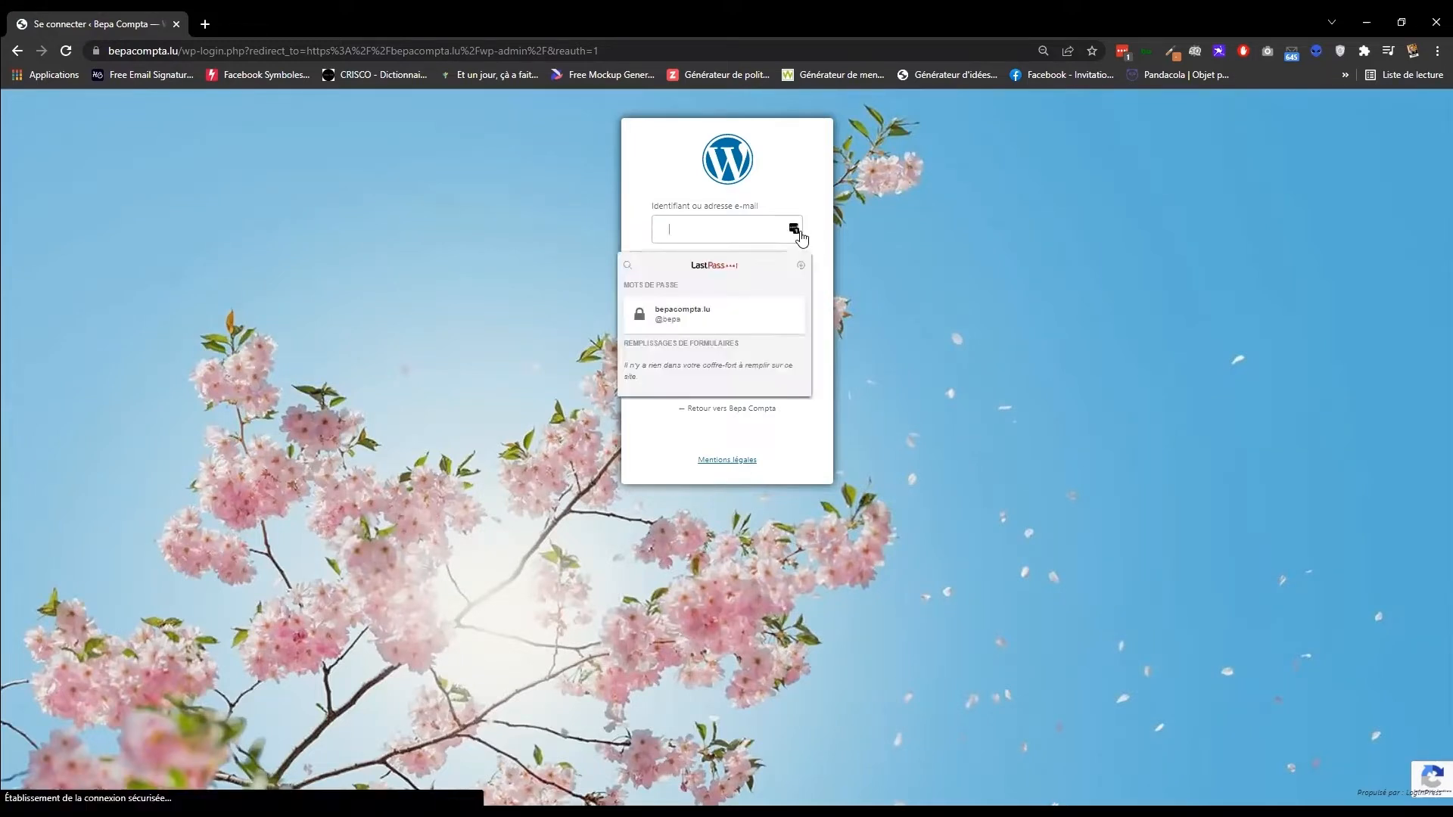
{"action": "left_click", "coordinate": [681, 314]}
{"action": "left_click", "coordinate": [726, 338]}
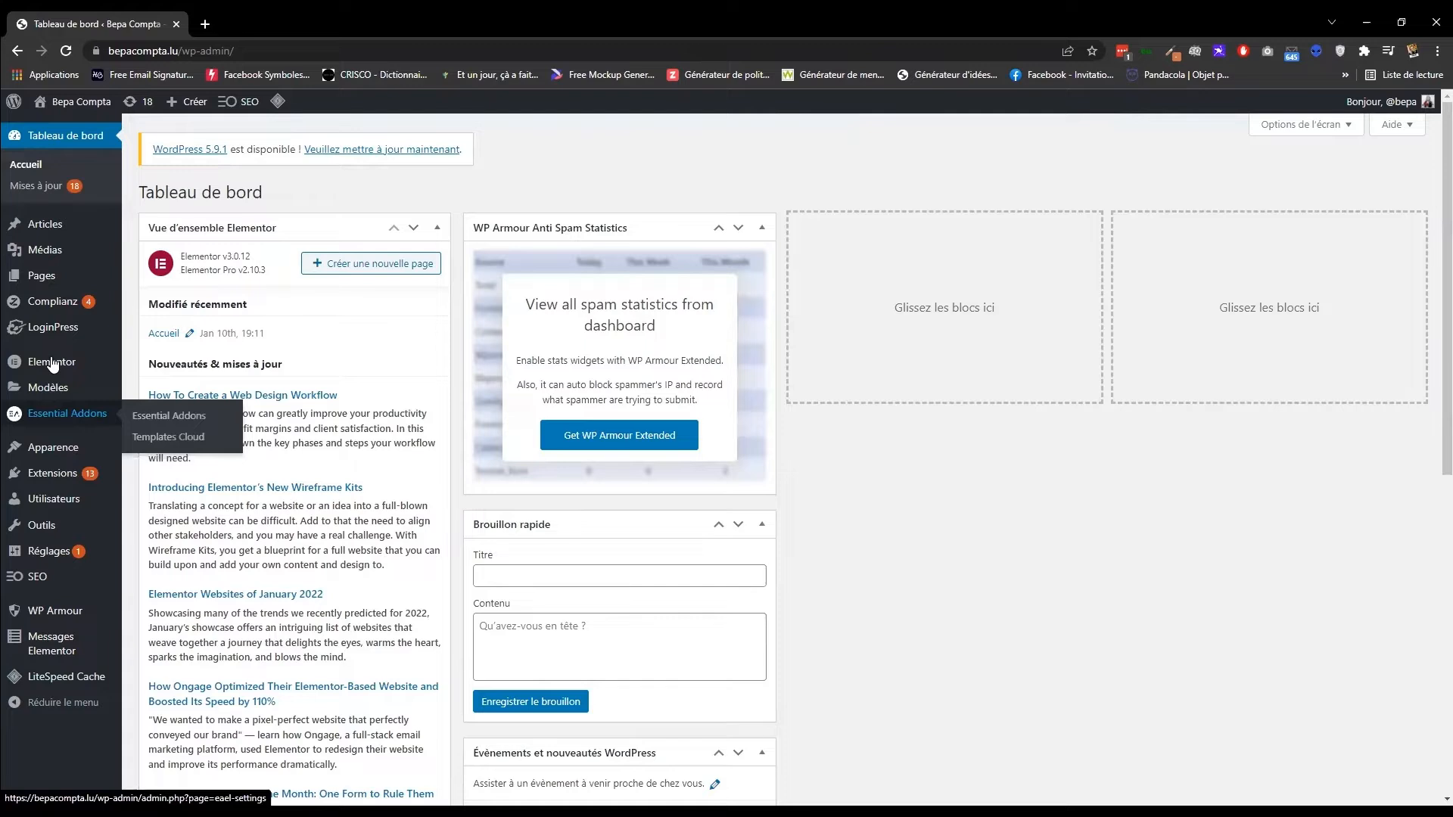
Open the Accueil page from the site's page list for editing with Elementor in a new browser tab.
{"action": "mouse_move", "coordinate": [51, 364]}
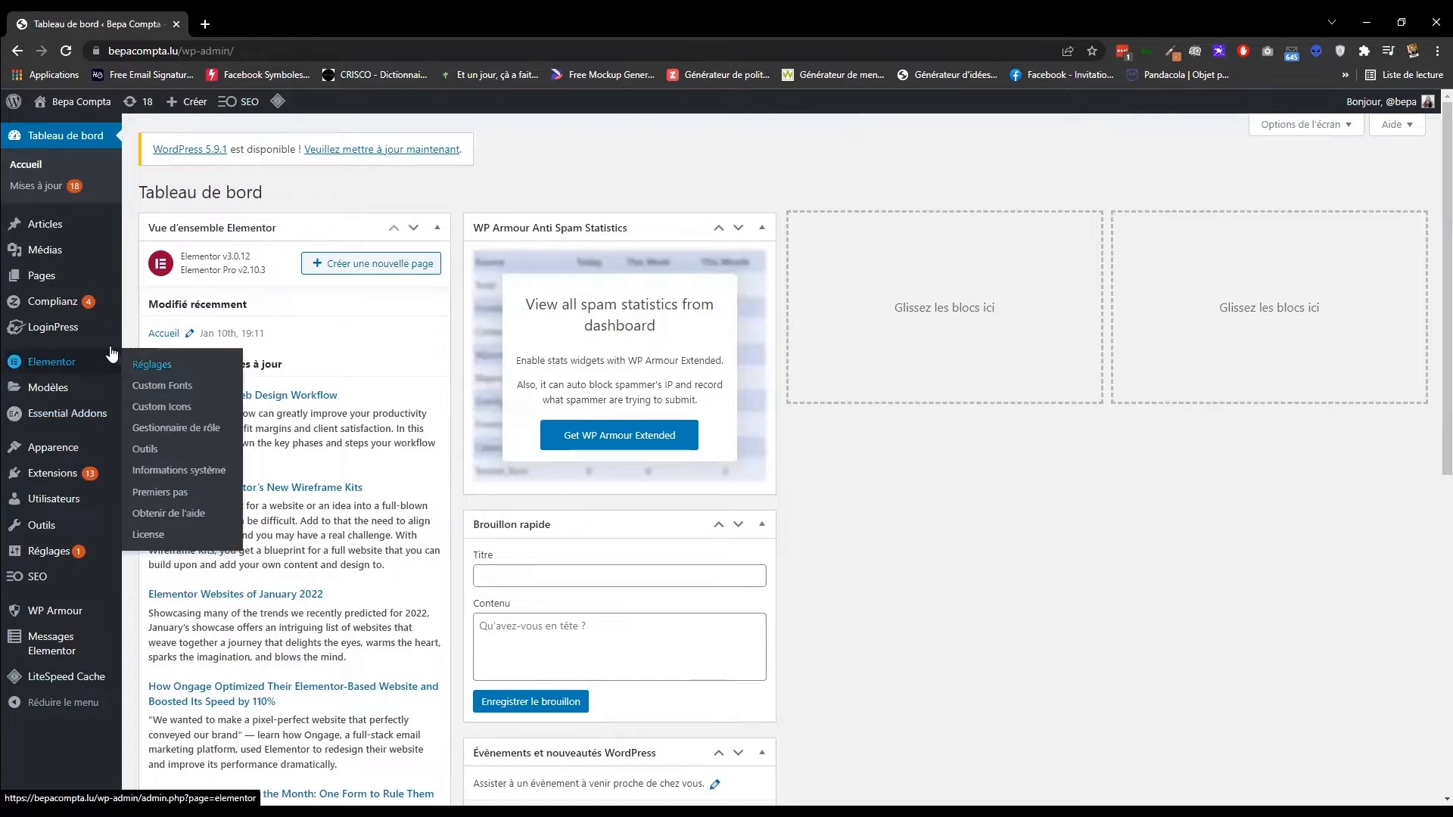
{"action": "left_click", "coordinate": [43, 281]}
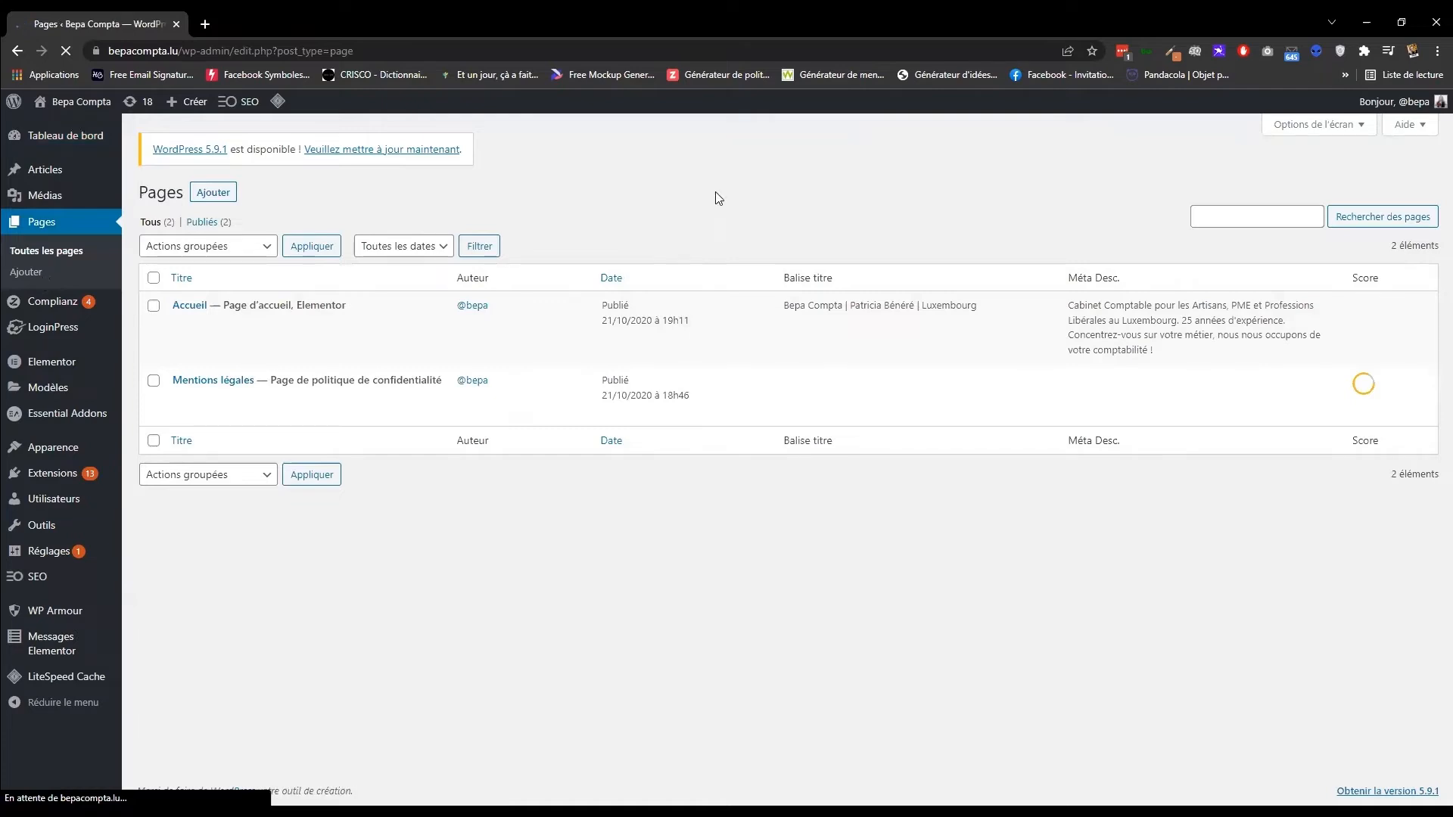
{"action": "mouse_move", "coordinate": [189, 310]}
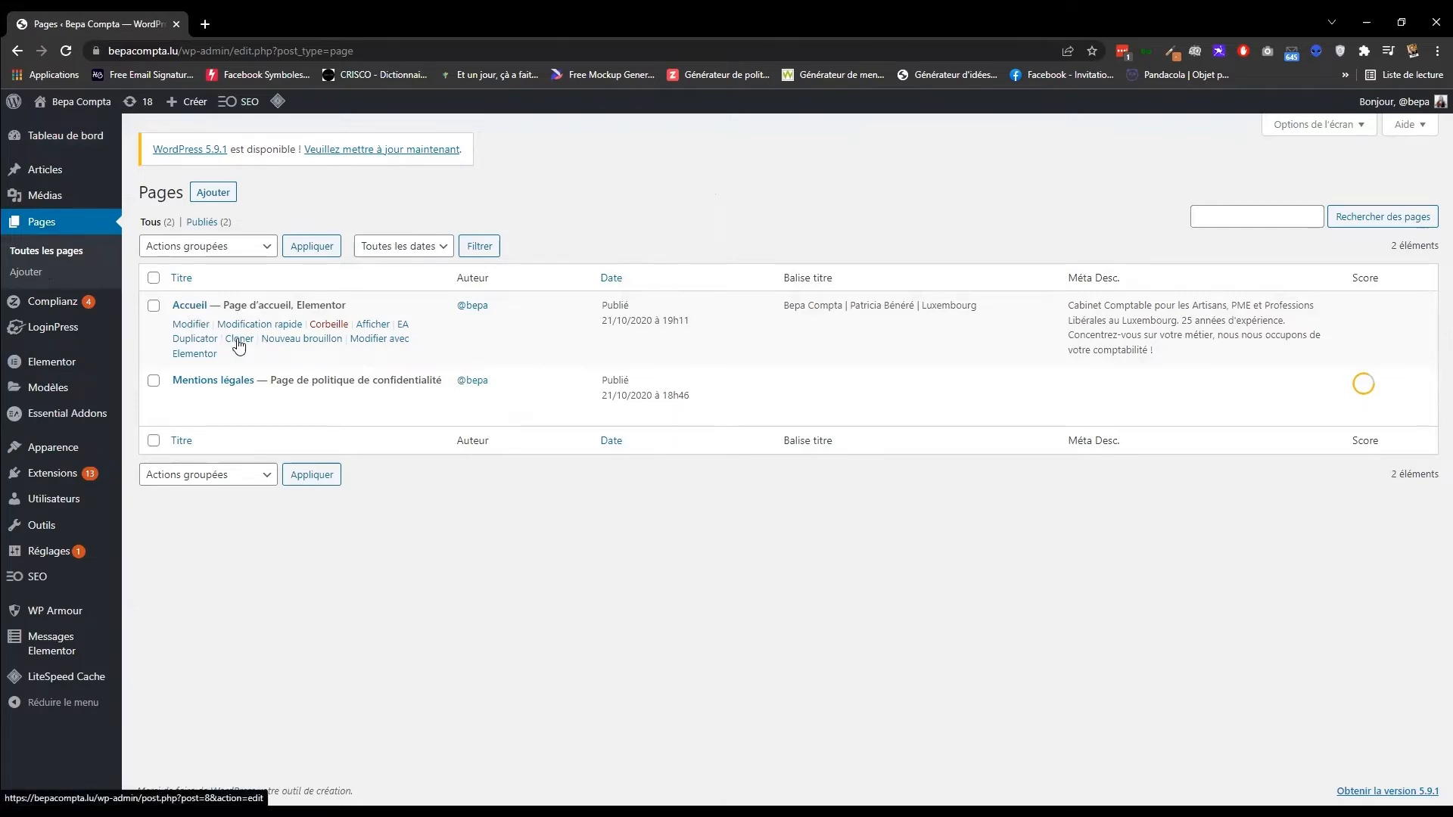
{"action": "middle_click", "coordinate": [367, 345]}
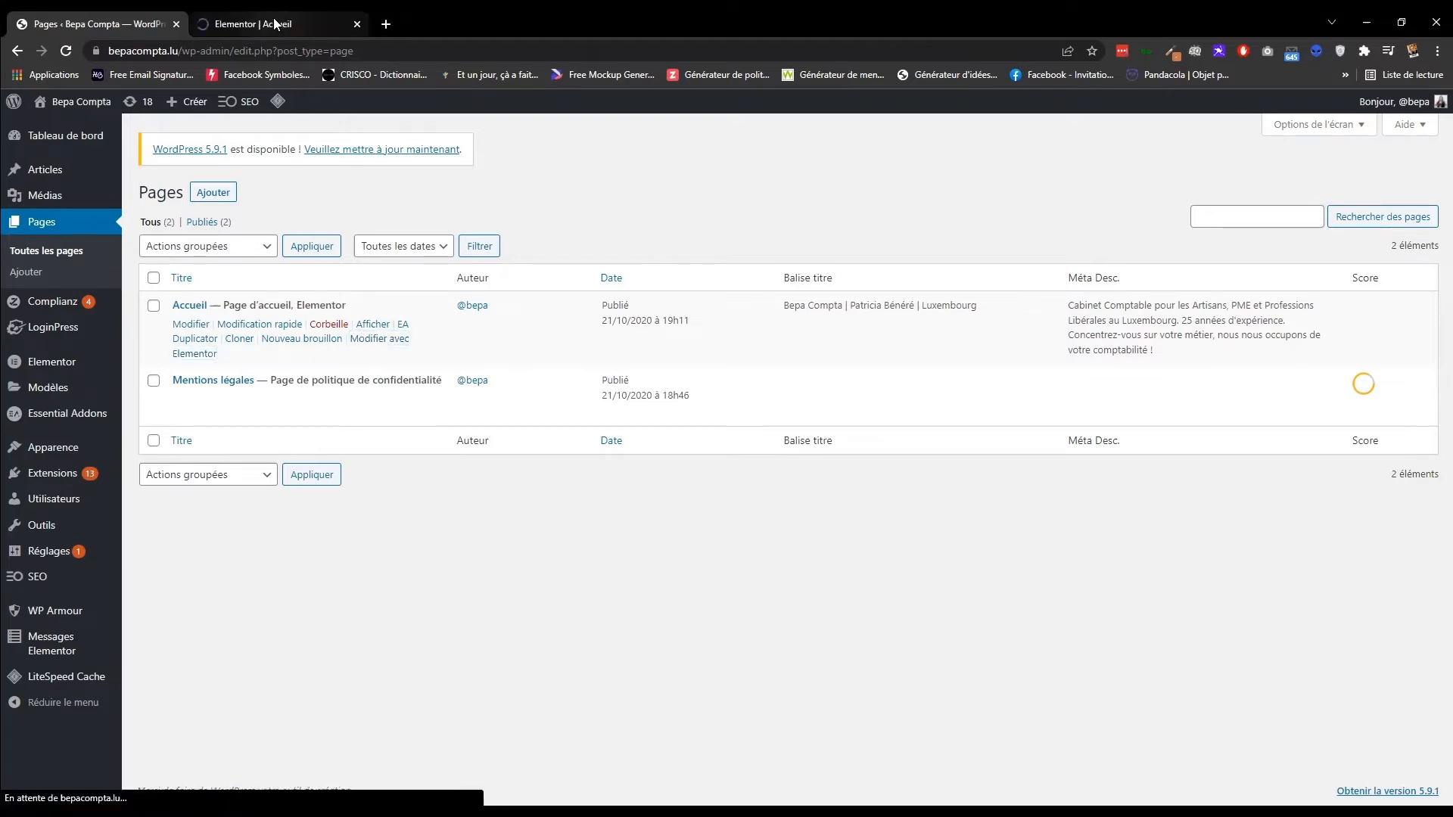
{"action": "left_click", "coordinate": [276, 23]}
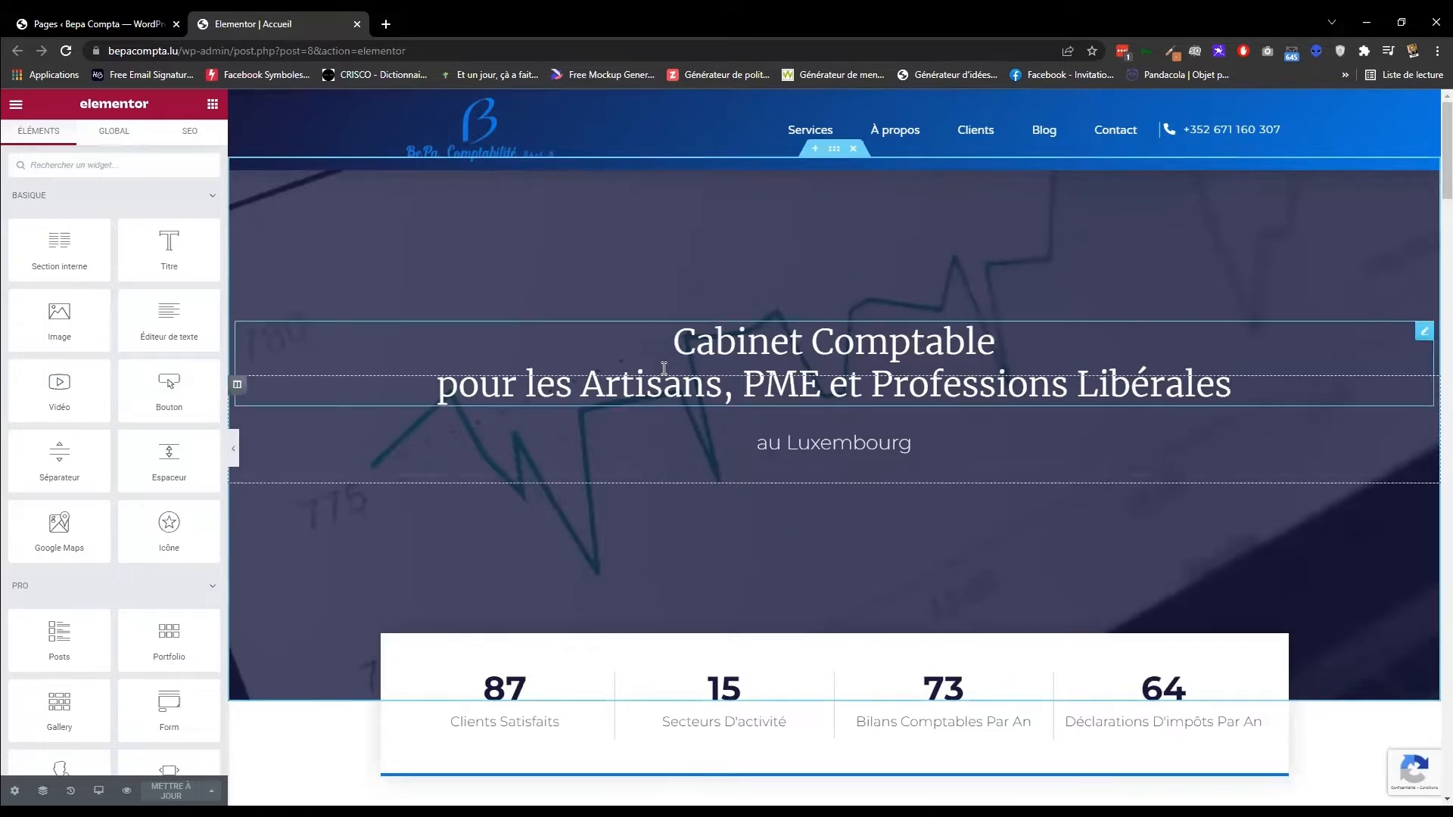
Shorten the hero heading's second line to "pour les Artisans, PME" by removing "et Professions Libérales".
{"action": "left_click", "coordinate": [770, 335]}
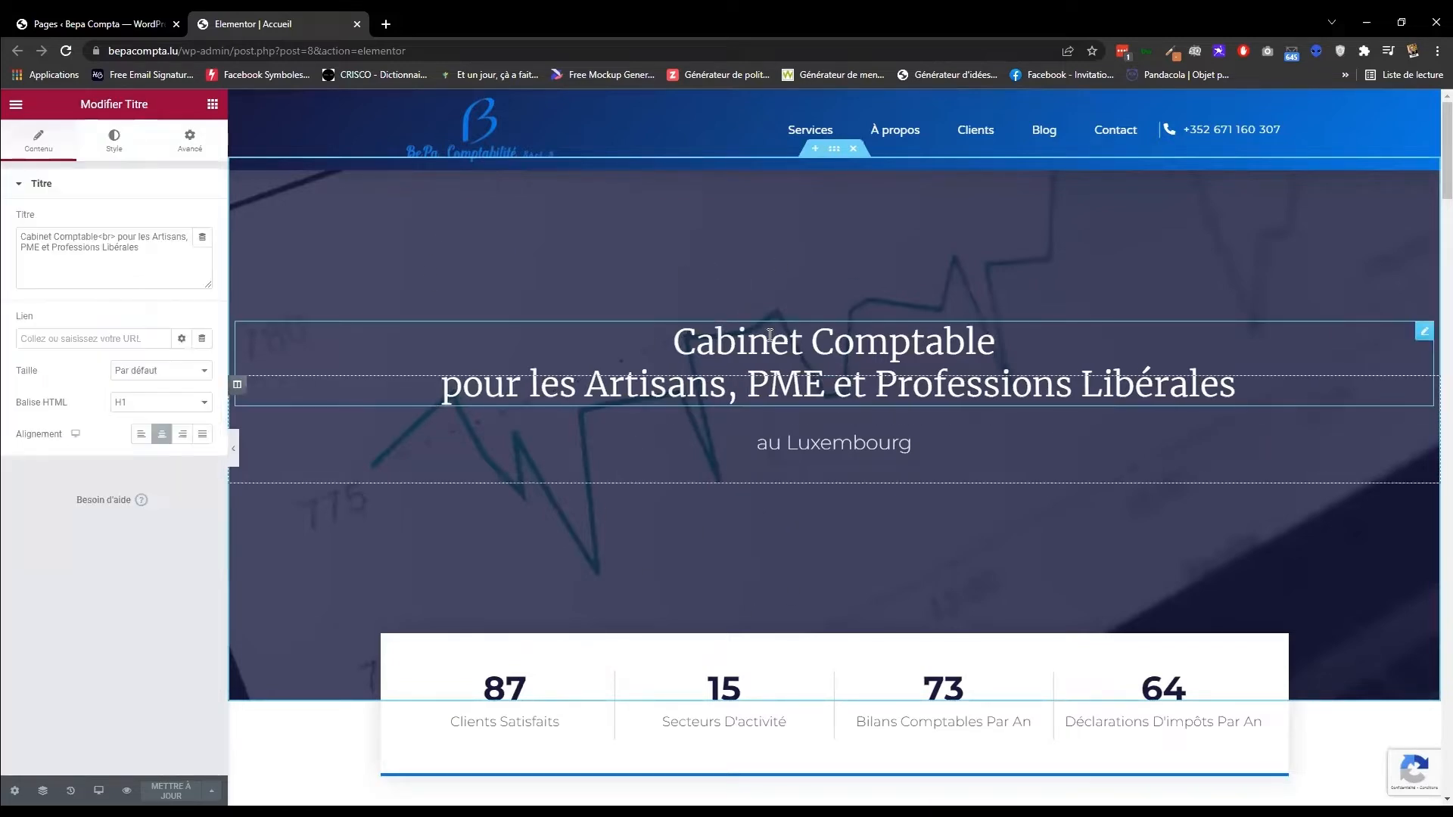
{"action": "left_click_drag", "start_coordinate": [139, 248], "coordinate": [45, 253]}
{"action": "key", "text": "BackSpace"}
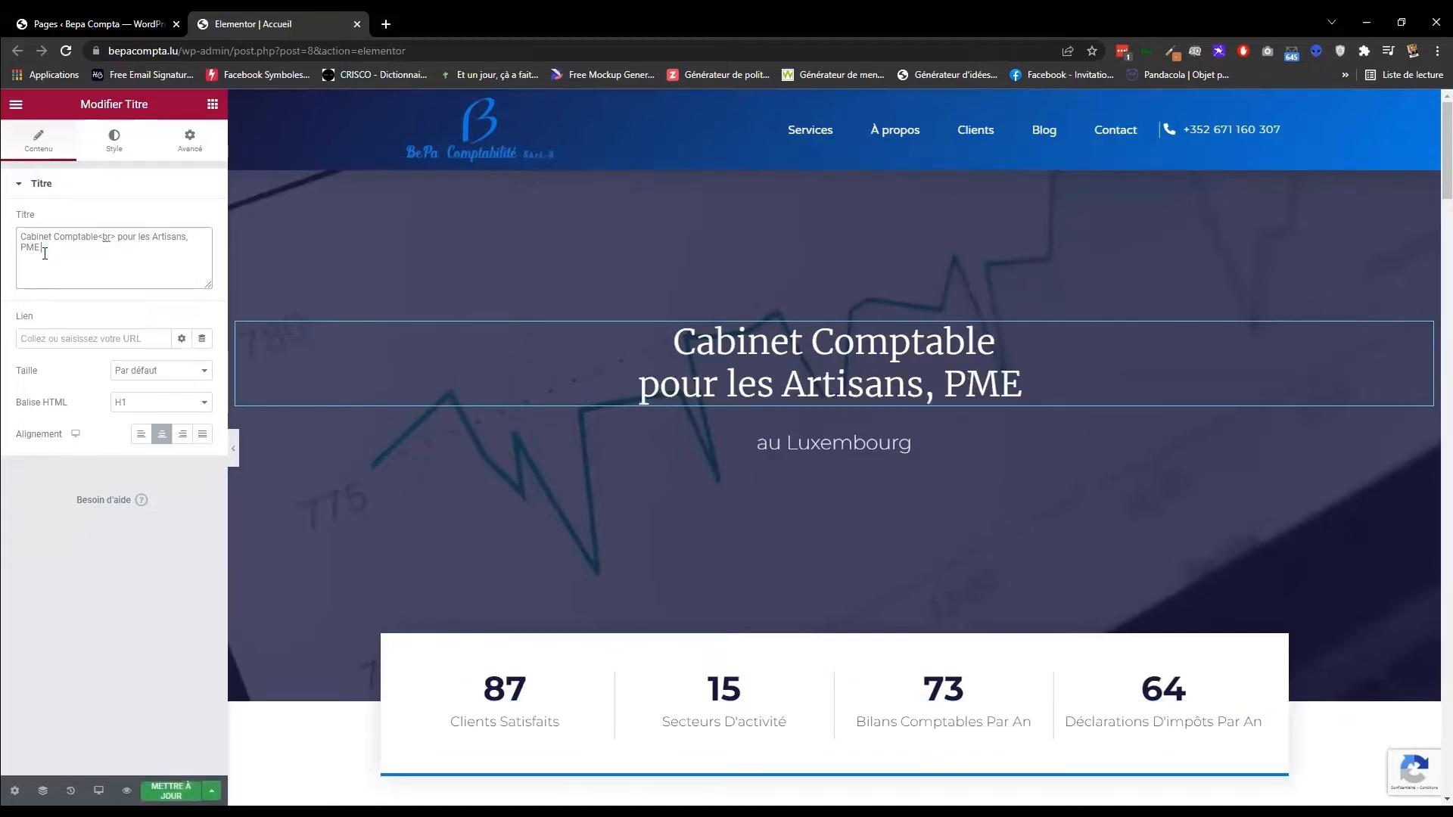
{"action": "key", "text": "BackSpace"}
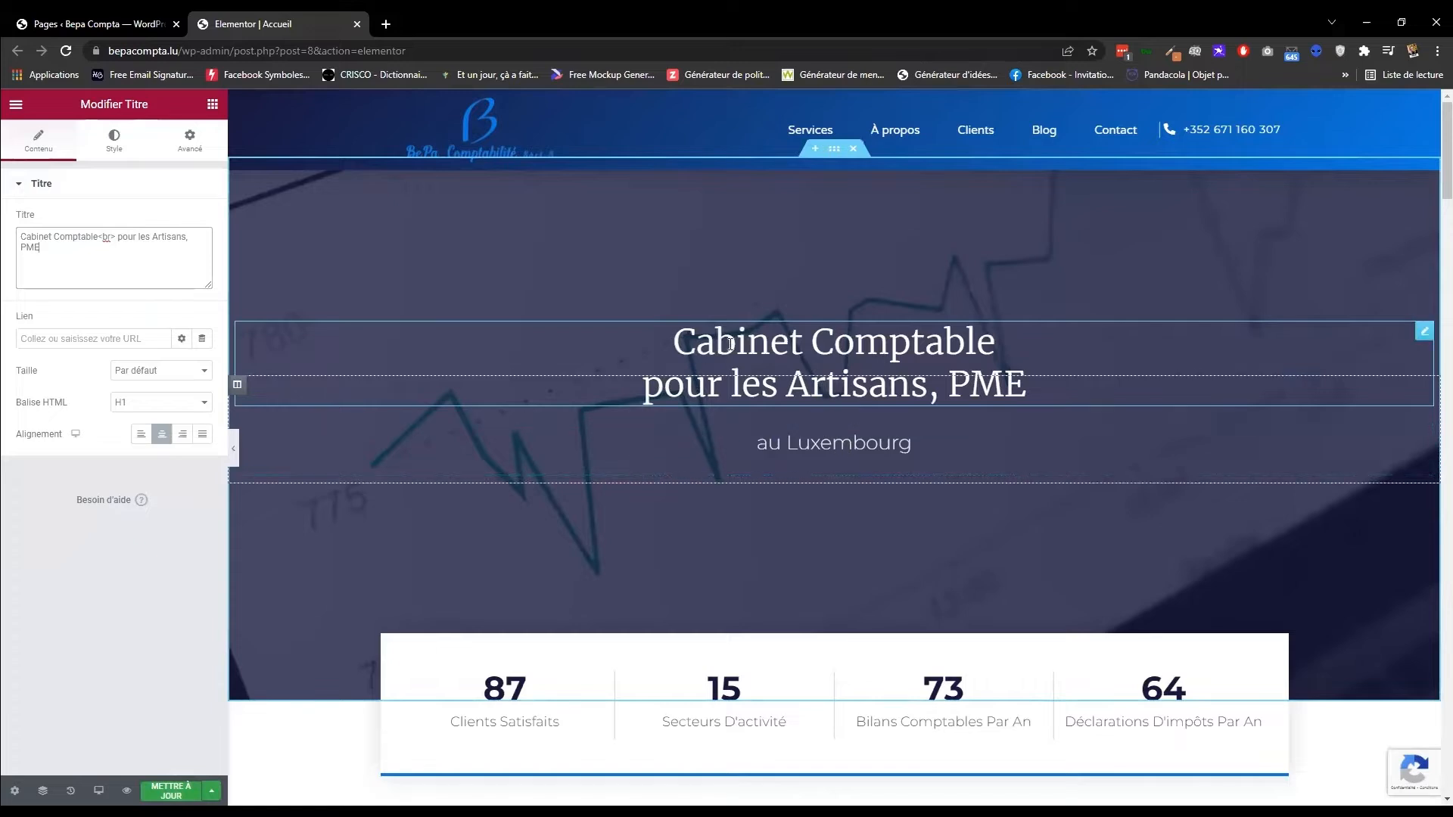
Move the "au Luxembourg" inner section above the hero heading and open the heading's style settings.
{"action": "left_click_drag", "start_coordinate": [824, 412], "coordinate": [823, 319]}
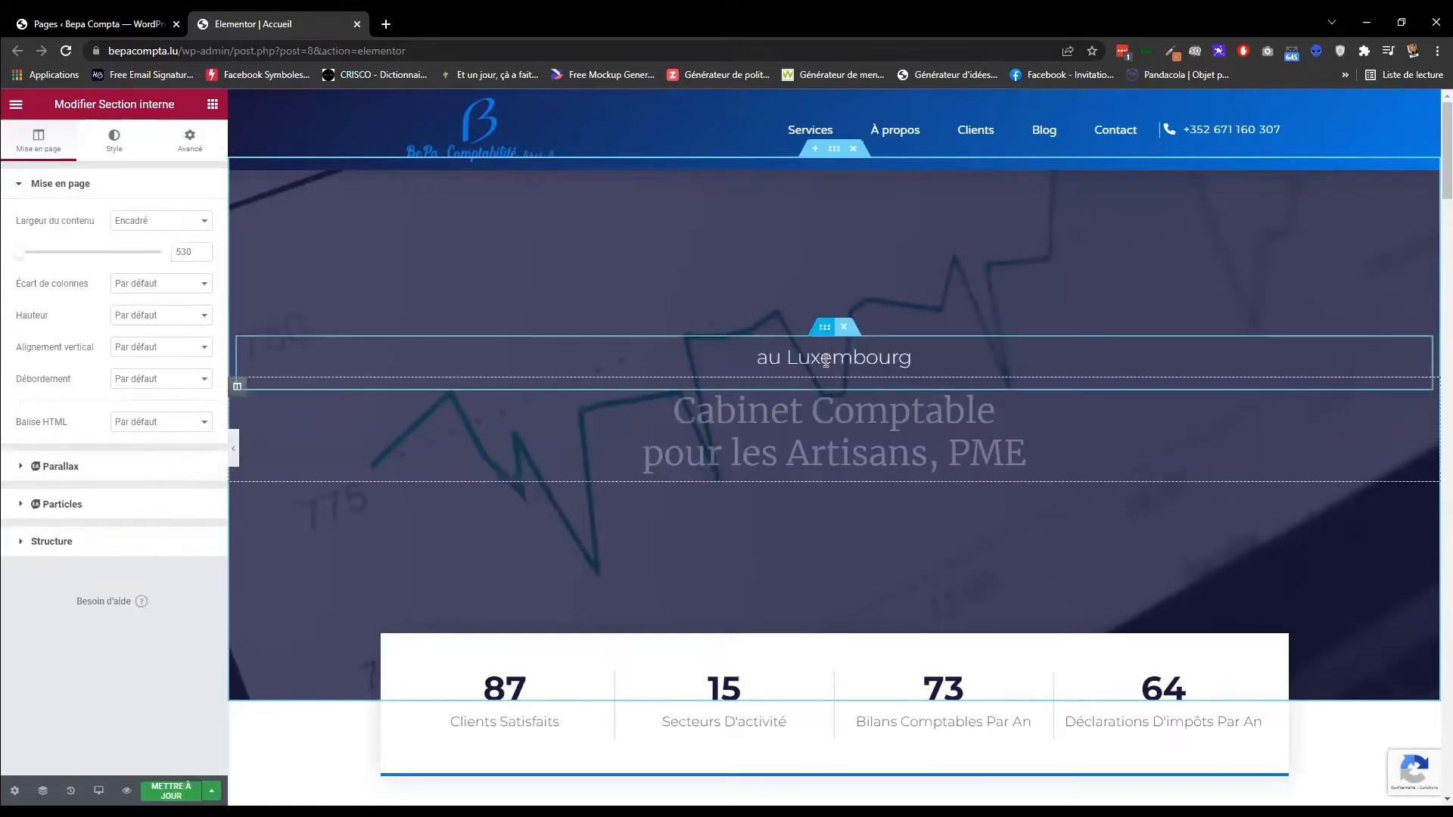
{"action": "left_click", "coordinate": [798, 427]}
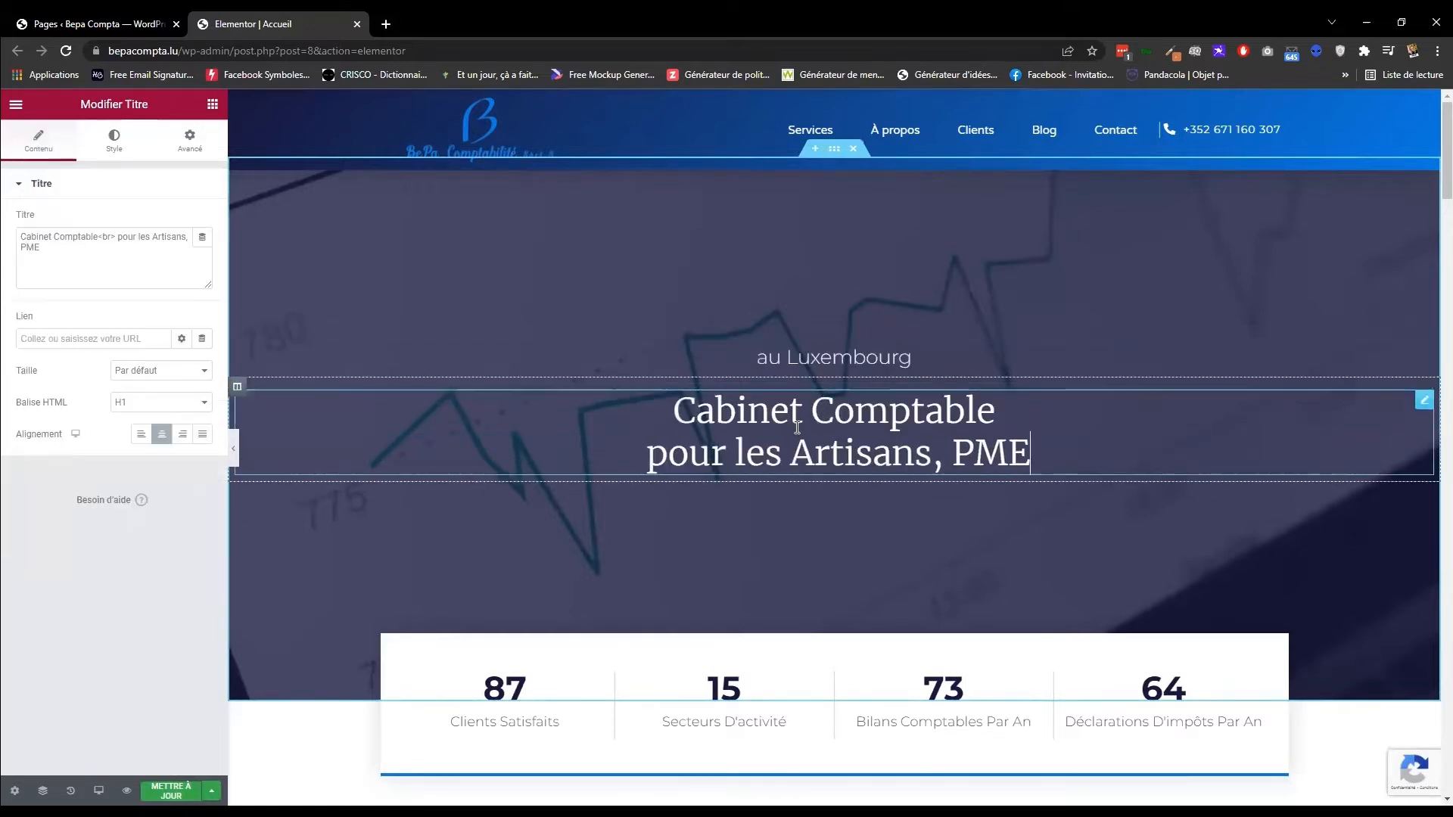
{"action": "left_click", "coordinate": [119, 150]}
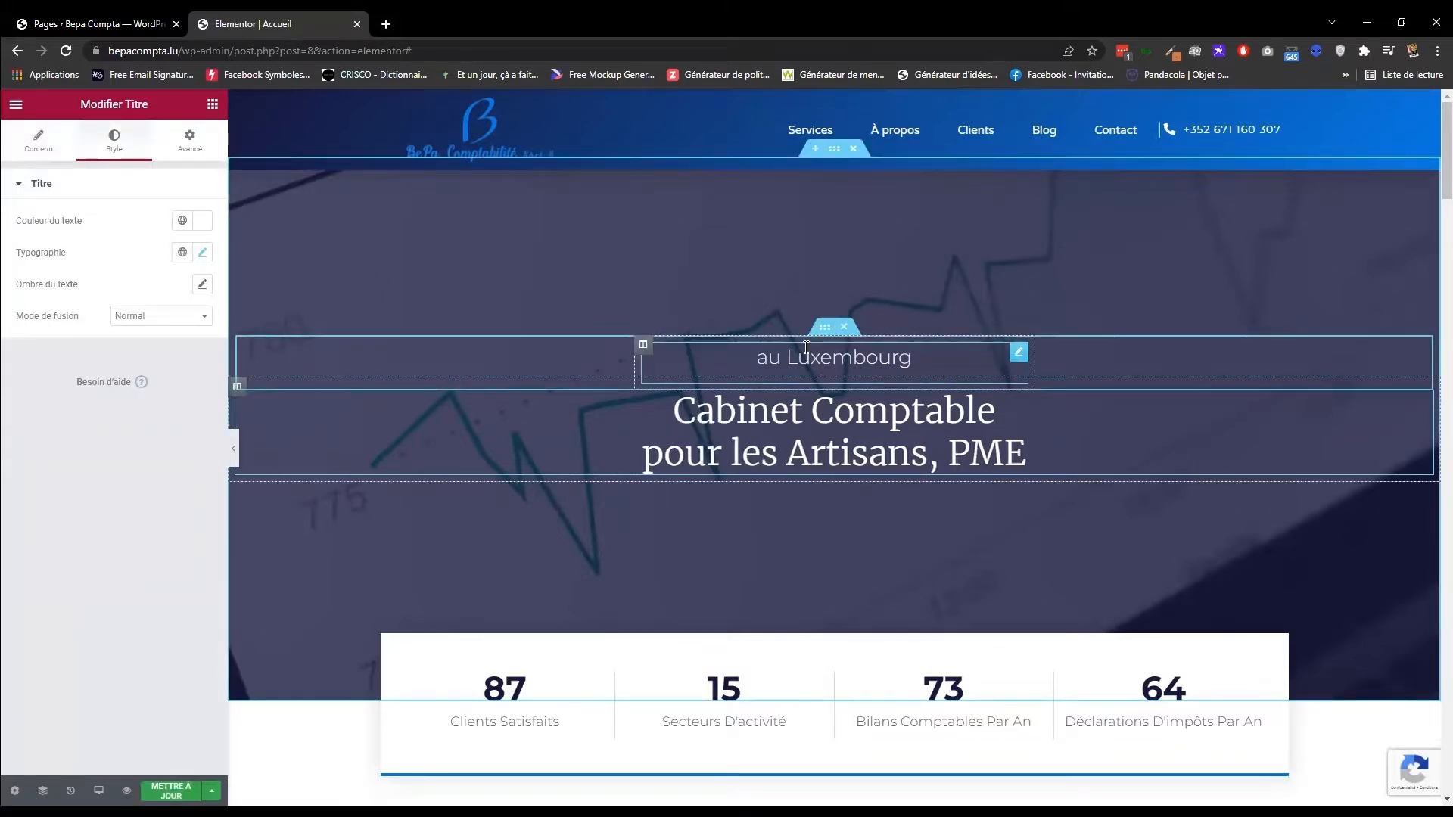
{"action": "scroll", "coordinate": [800, 303], "scroll_direction": "down", "scroll_amount": 1}
{"action": "scroll", "coordinate": [800, 302], "scroll_direction": "up", "scroll_amount": 1}
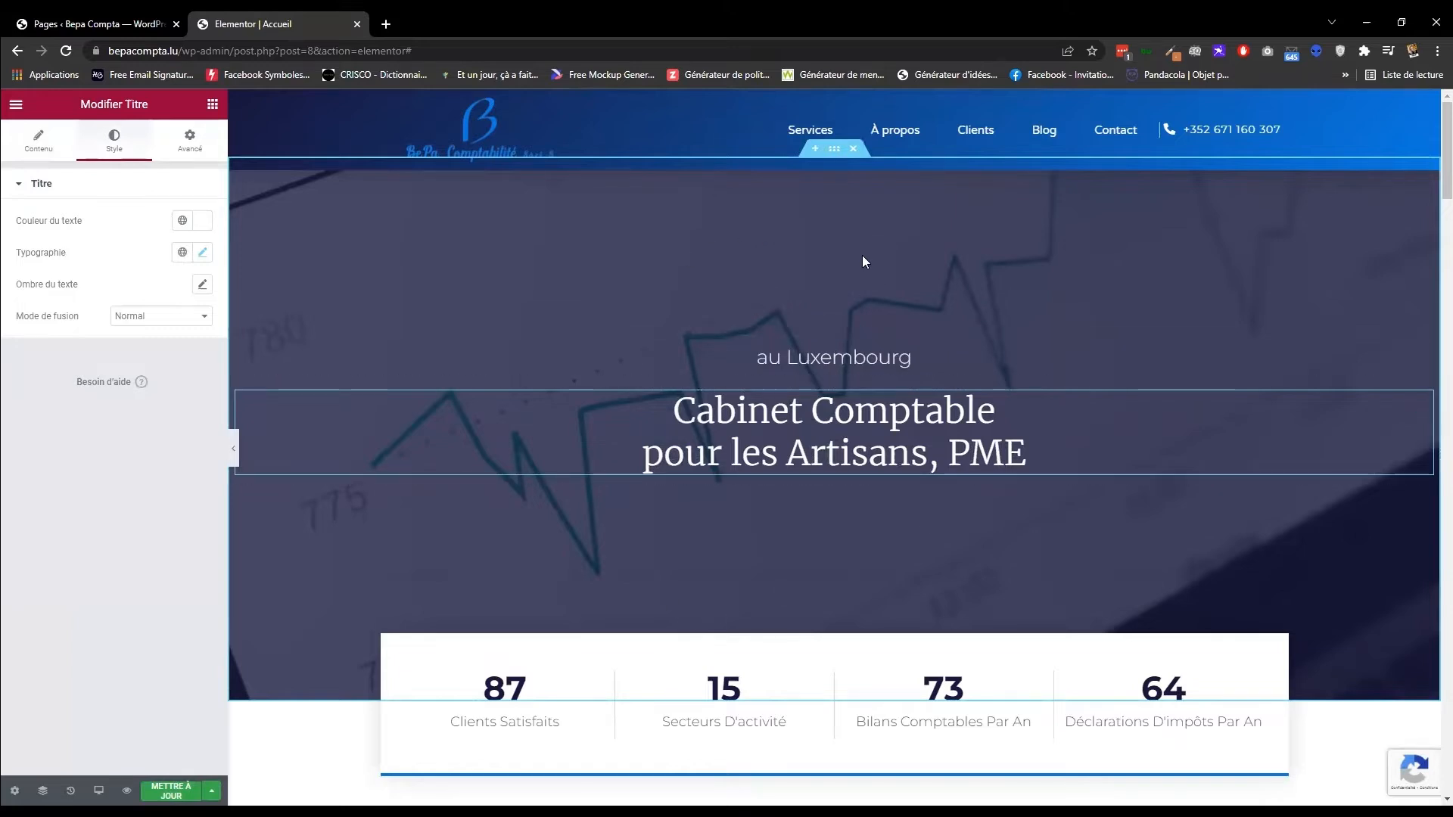
Open the content settings of the "Clients Satisfaits" counter below the hero section.
{"action": "scroll", "coordinate": [832, 280], "scroll_direction": "down", "scroll_amount": 1}
{"action": "scroll", "coordinate": [832, 277], "scroll_direction": "down", "scroll_amount": 4}
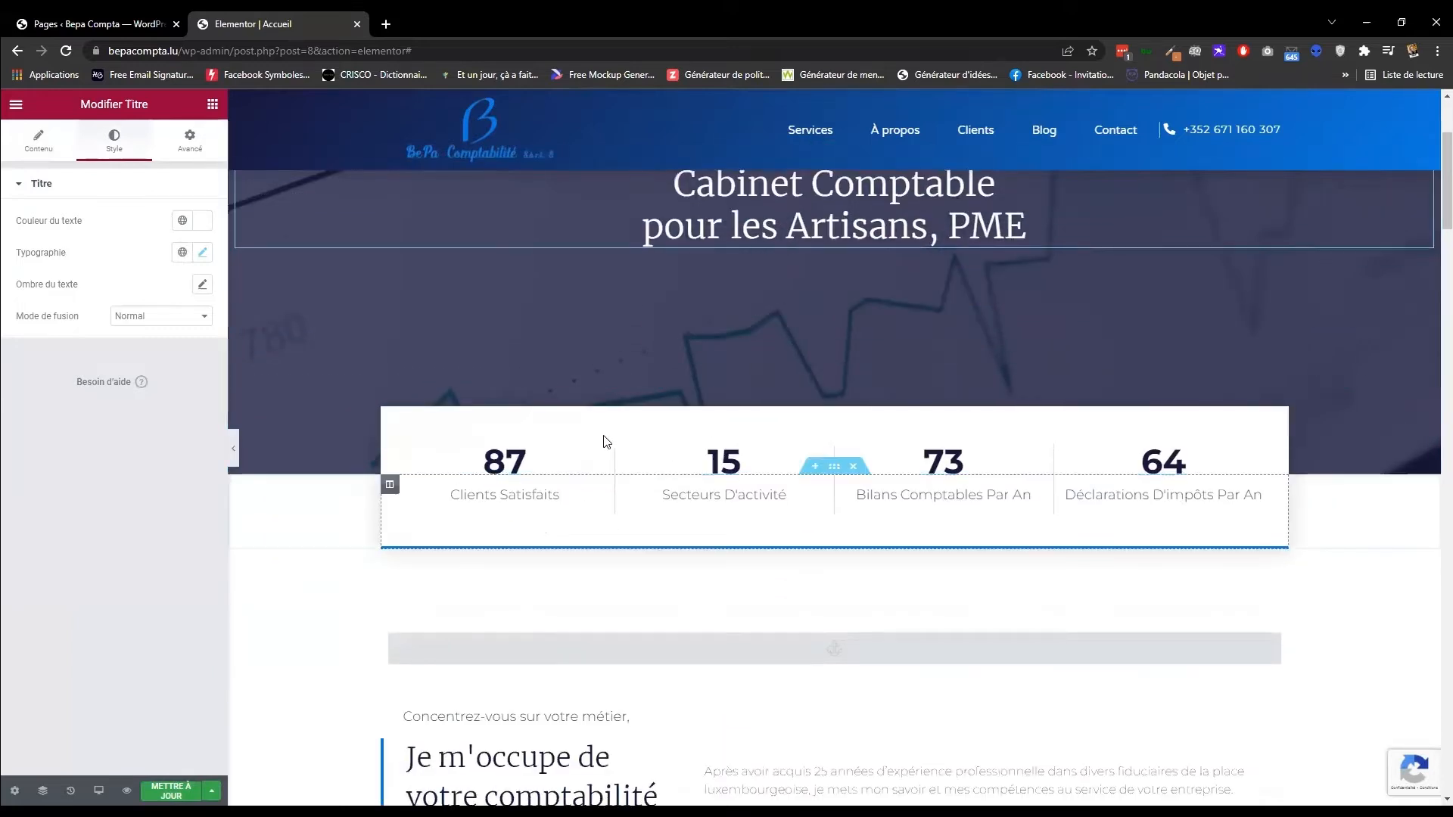
{"action": "left_click", "coordinate": [502, 463]}
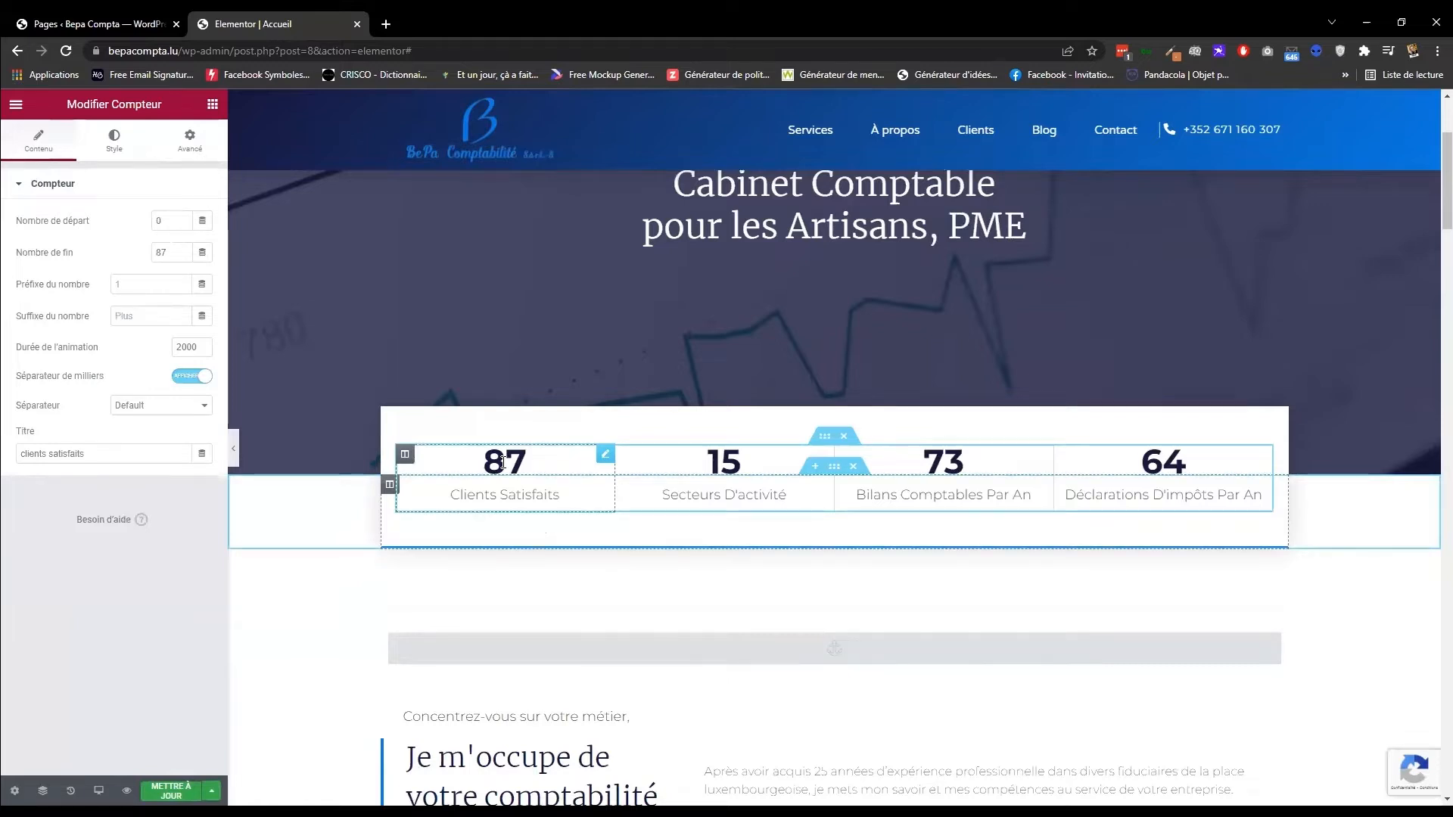
Examine the home page layout from the introduction through services, À propos, testimonials and quote to the Blog section.
{"action": "scroll", "coordinate": [504, 463], "scroll_direction": "down", "scroll_amount": 4}
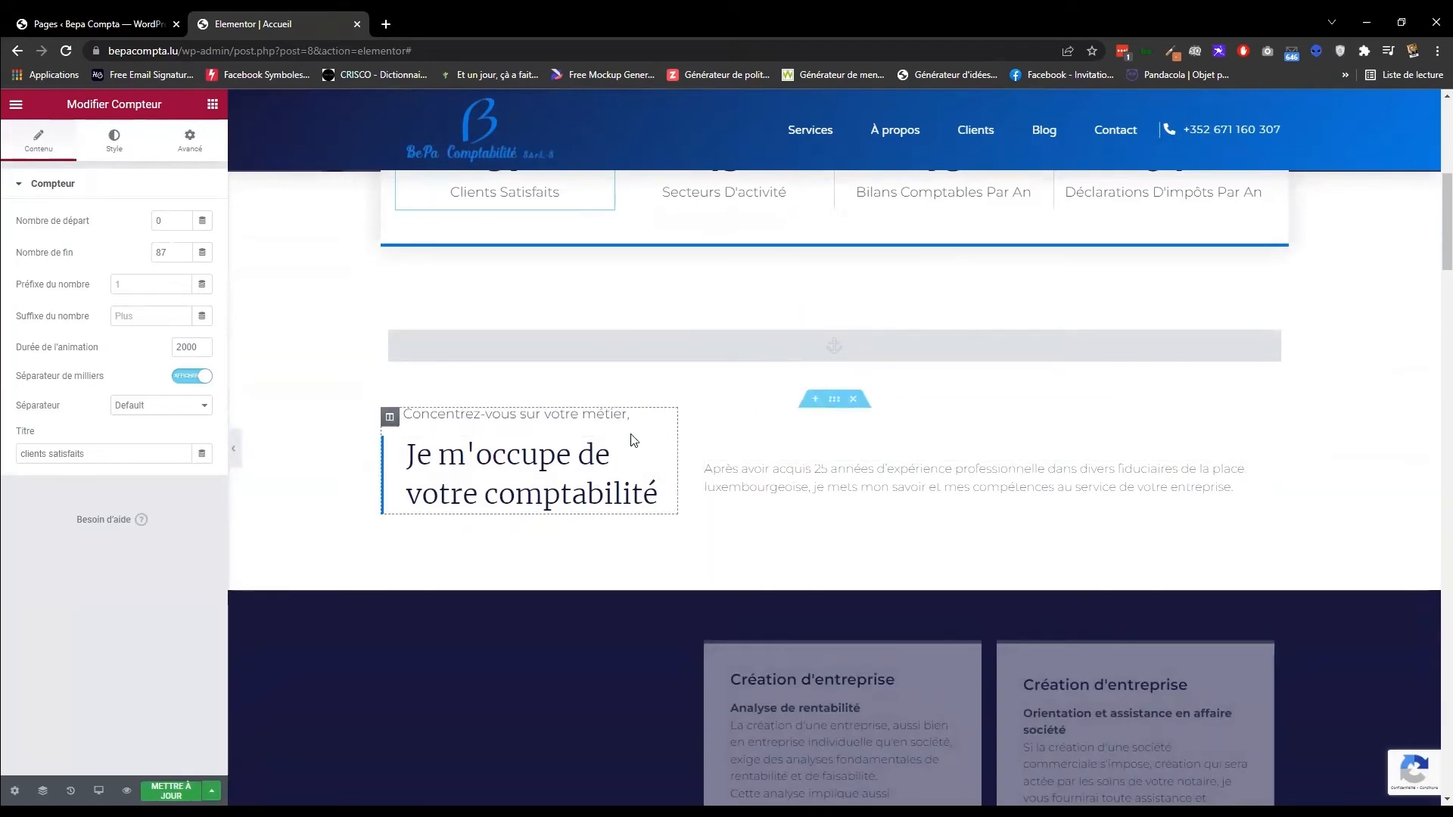
{"action": "scroll", "coordinate": [805, 405], "scroll_direction": "down", "scroll_amount": 3}
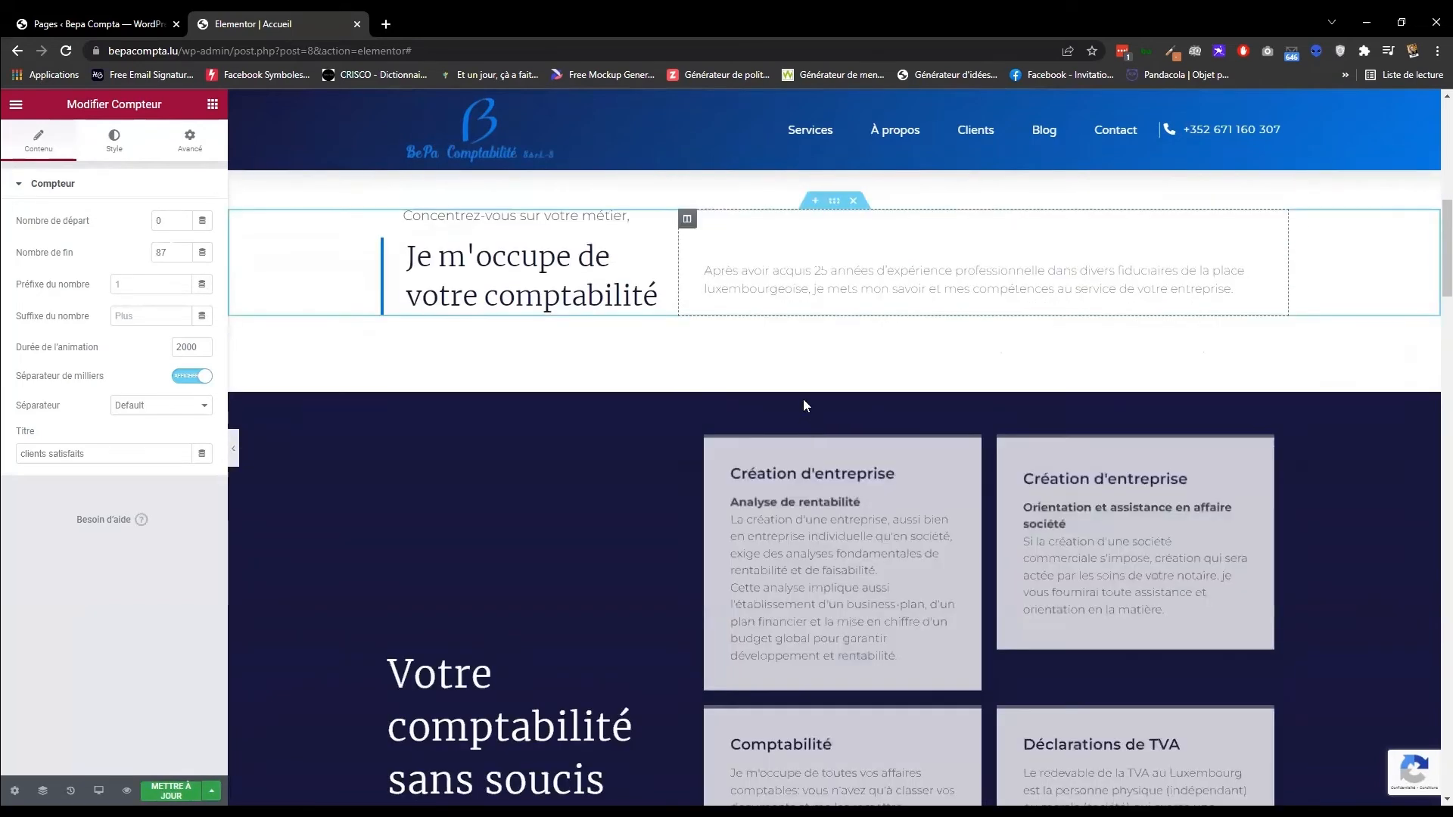
{"action": "scroll", "coordinate": [719, 406], "scroll_direction": "down", "scroll_amount": 4}
{"action": "scroll", "coordinate": [786, 454], "scroll_direction": "up", "scroll_amount": 2}
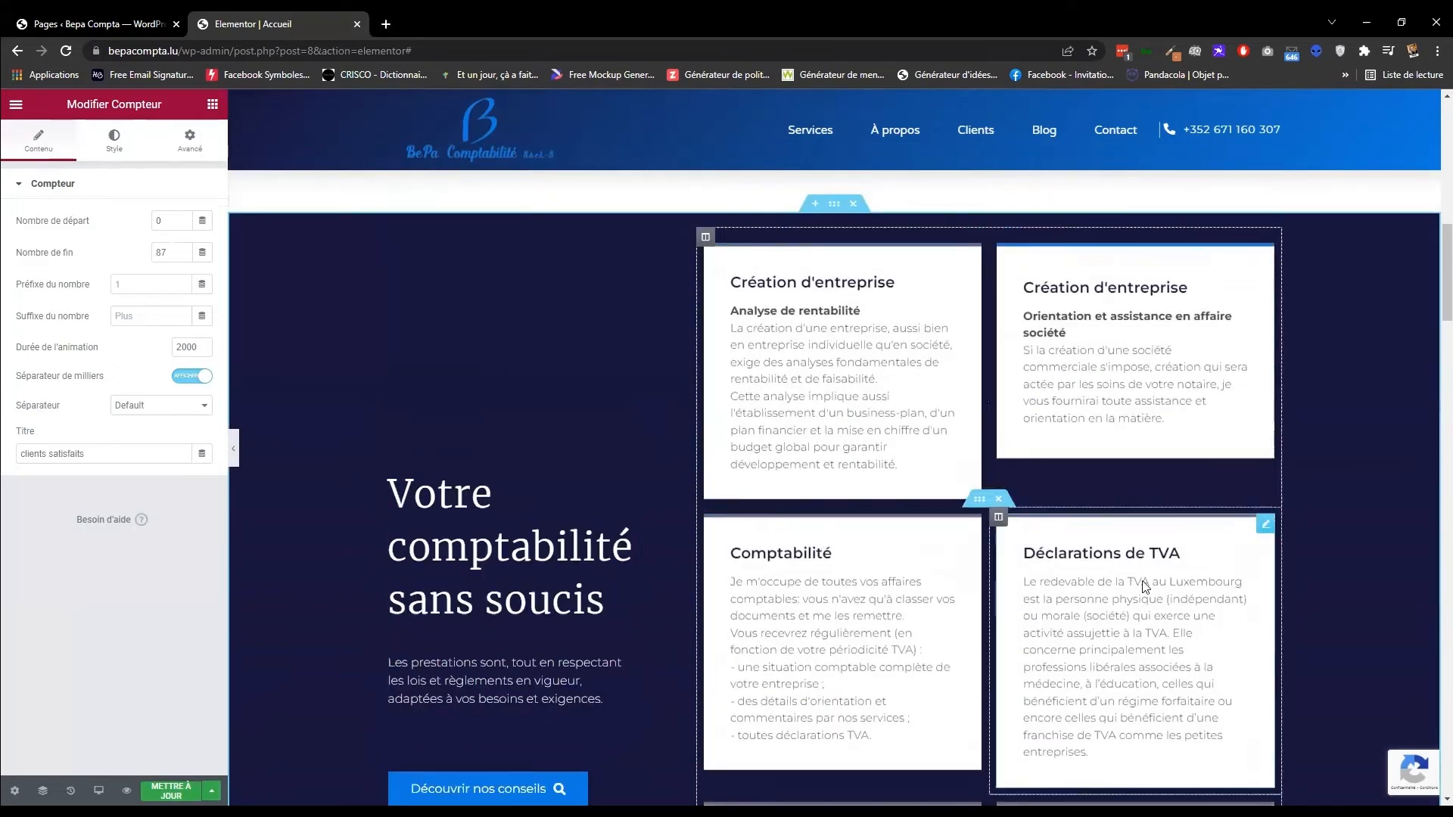
{"action": "scroll", "coordinate": [753, 571], "scroll_direction": "down", "scroll_amount": 3}
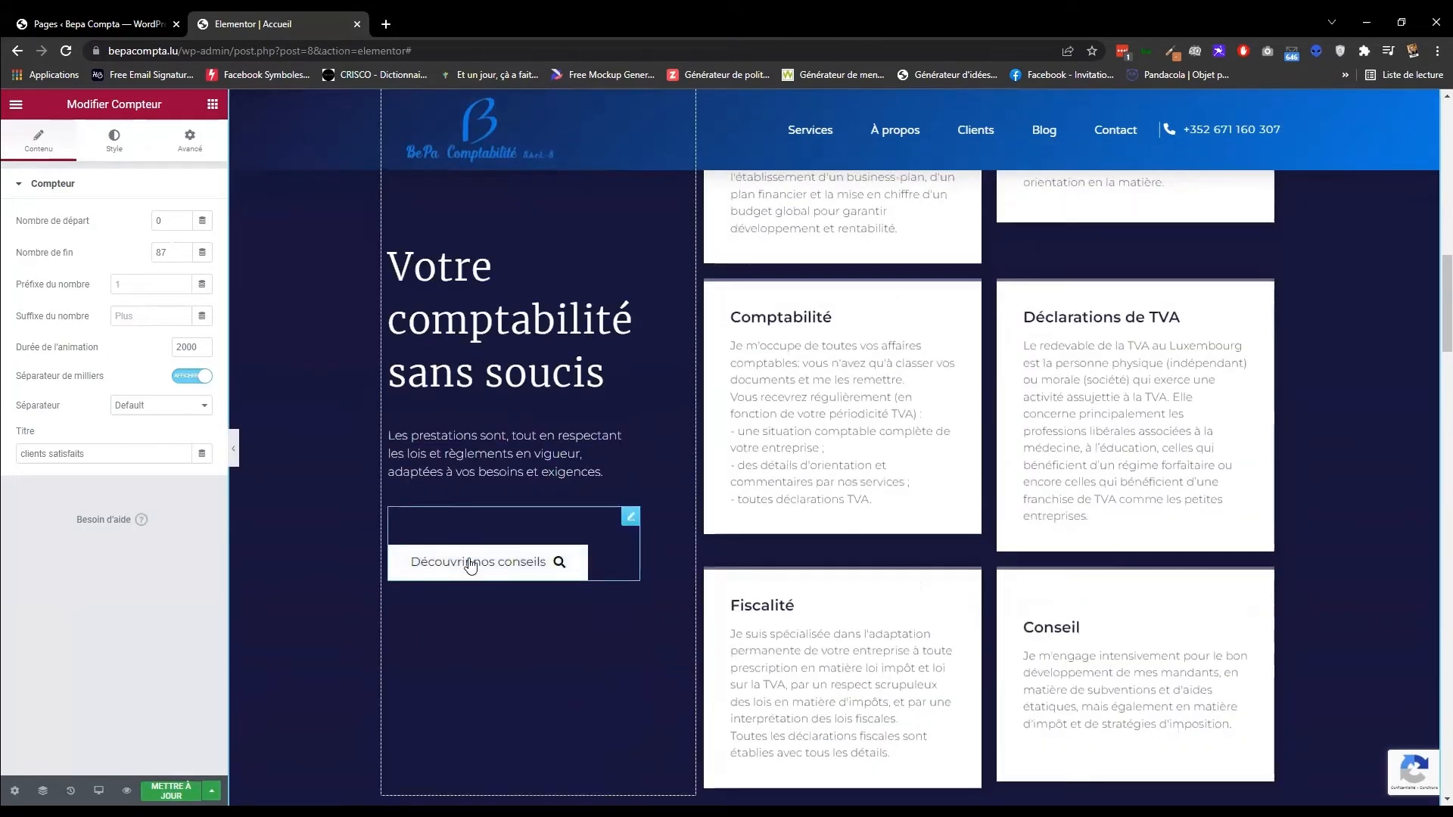
{"action": "scroll", "coordinate": [552, 534], "scroll_direction": "down", "scroll_amount": 5}
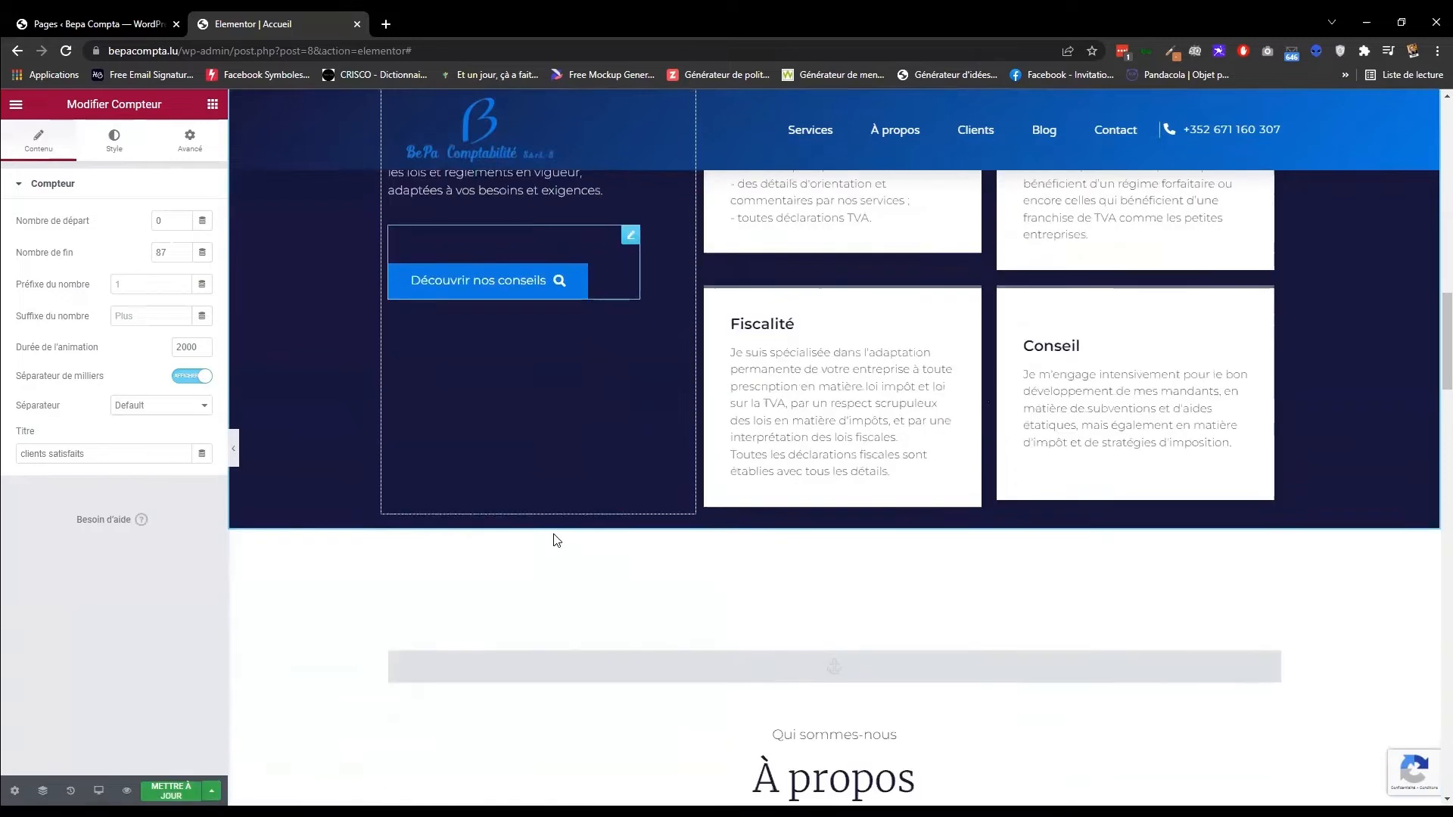
{"action": "scroll", "coordinate": [696, 359], "scroll_direction": "down", "scroll_amount": 2}
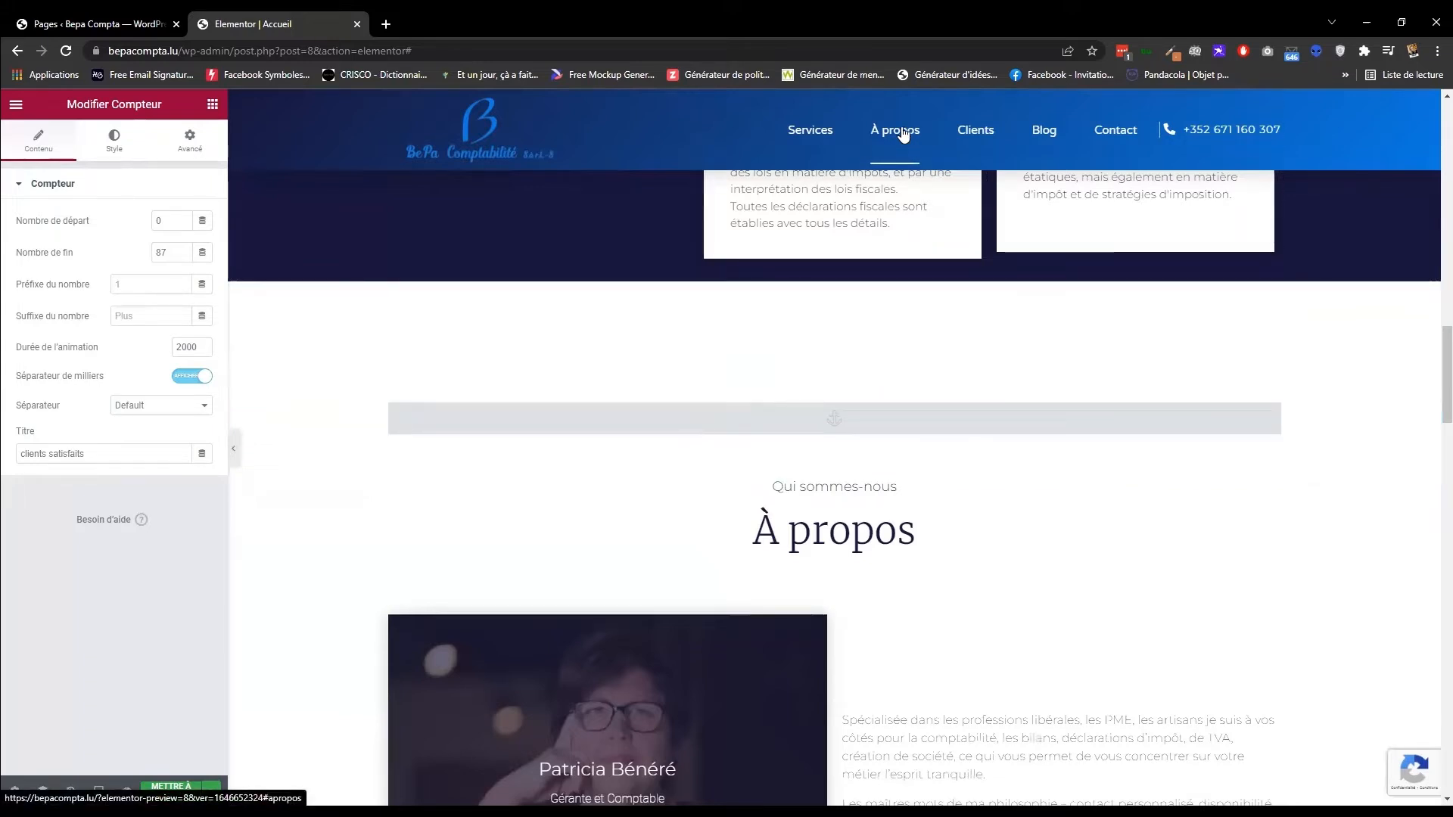
{"action": "scroll", "coordinate": [804, 384], "scroll_direction": "up", "scroll_amount": 6}
{"action": "scroll", "coordinate": [805, 383], "scroll_direction": "down", "scroll_amount": 7}
{"action": "scroll", "coordinate": [780, 325], "scroll_direction": "down", "scroll_amount": 1}
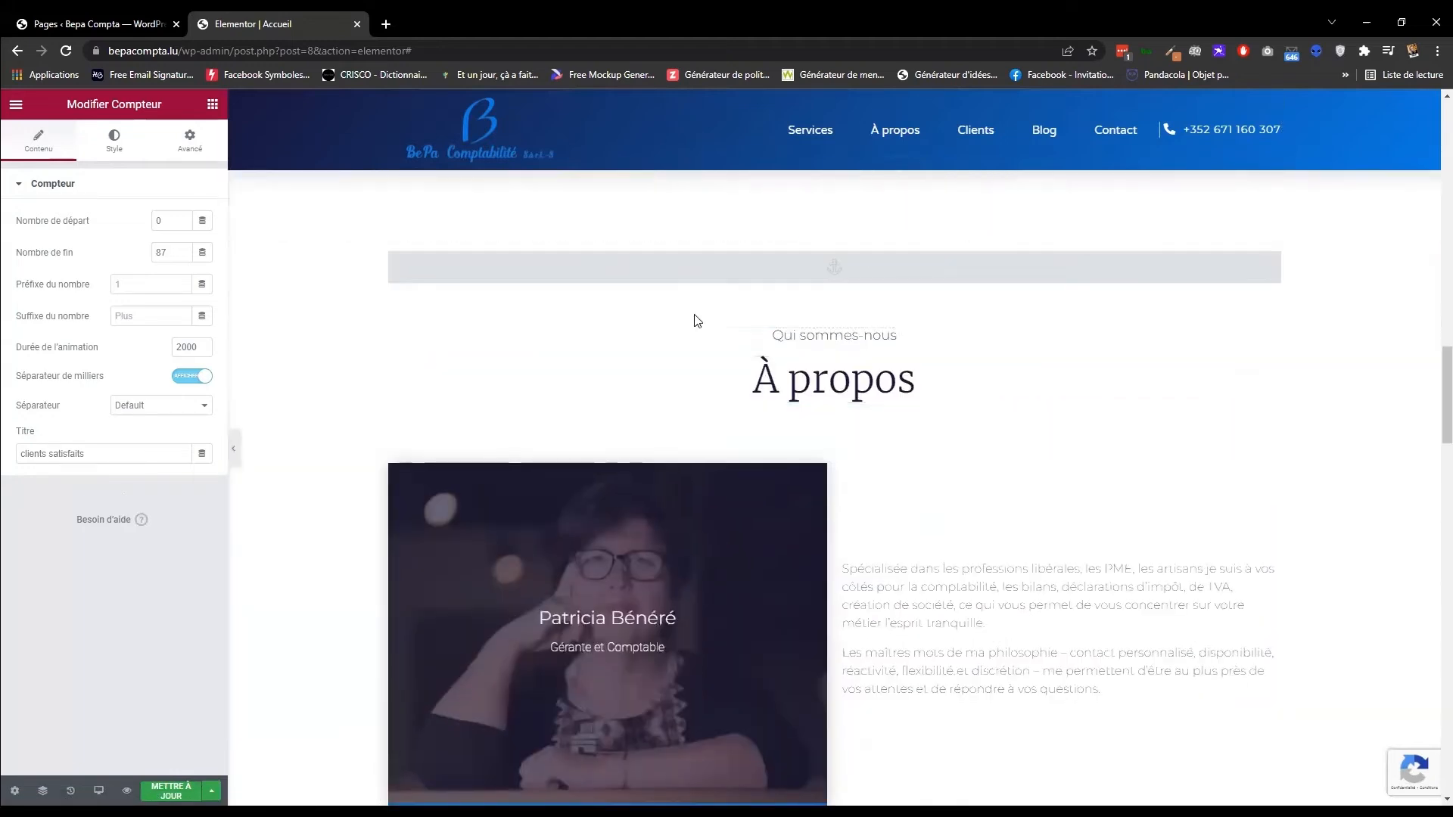
{"action": "scroll", "coordinate": [949, 416], "scroll_direction": "down", "scroll_amount": 1}
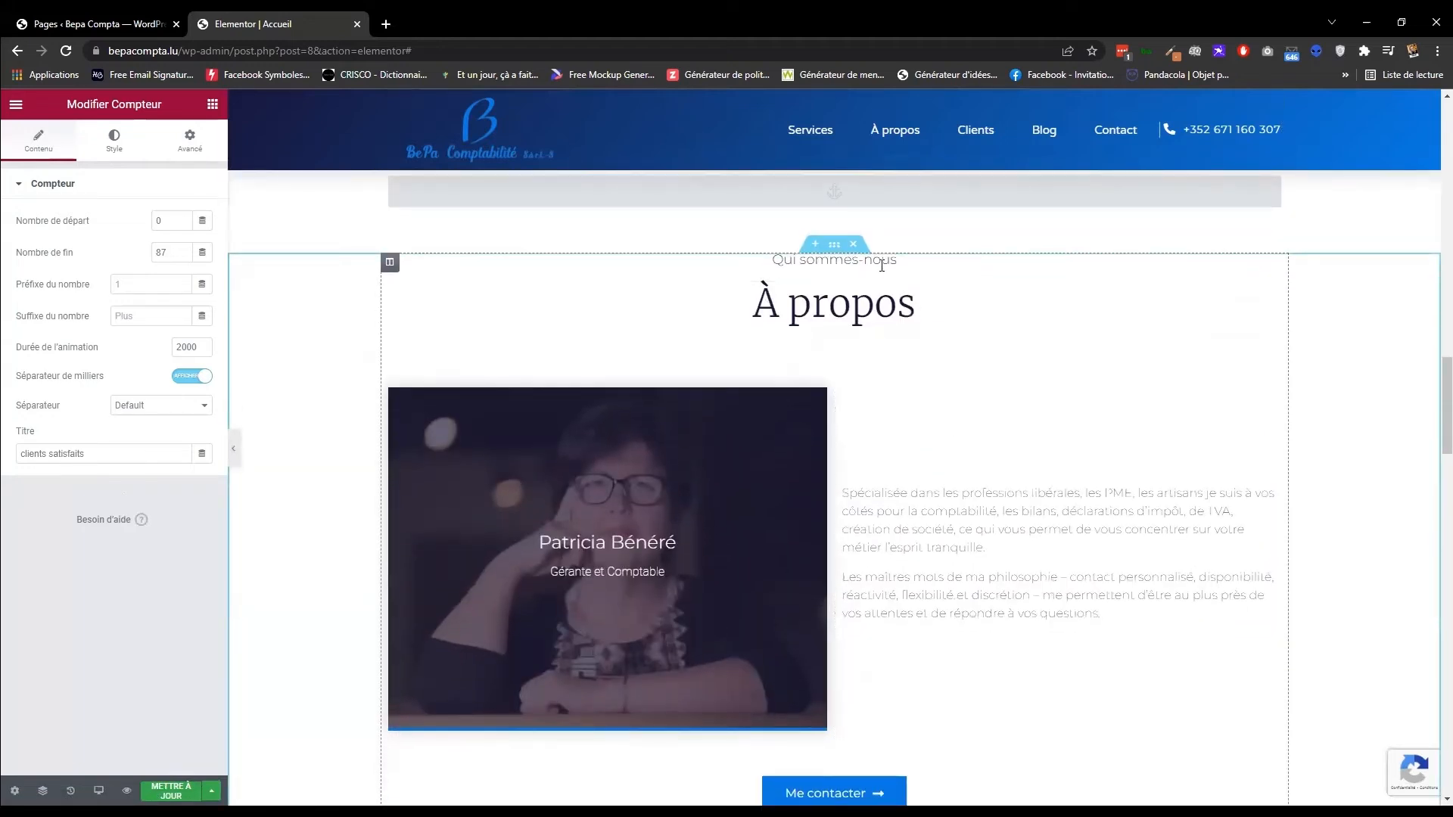
{"action": "scroll", "coordinate": [870, 320], "scroll_direction": "down", "scroll_amount": 2}
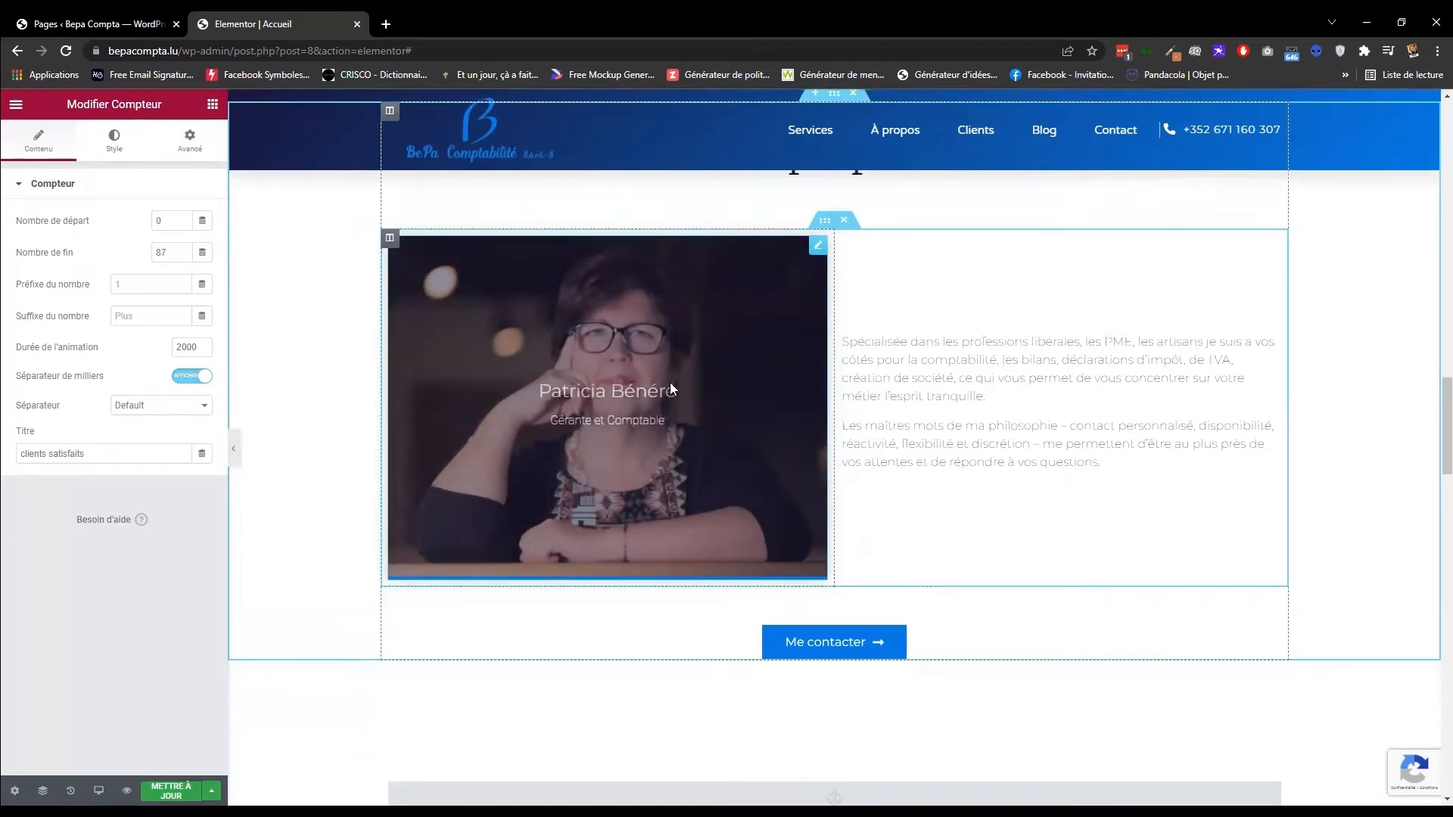
{"action": "scroll", "coordinate": [749, 369], "scroll_direction": "down", "scroll_amount": 3}
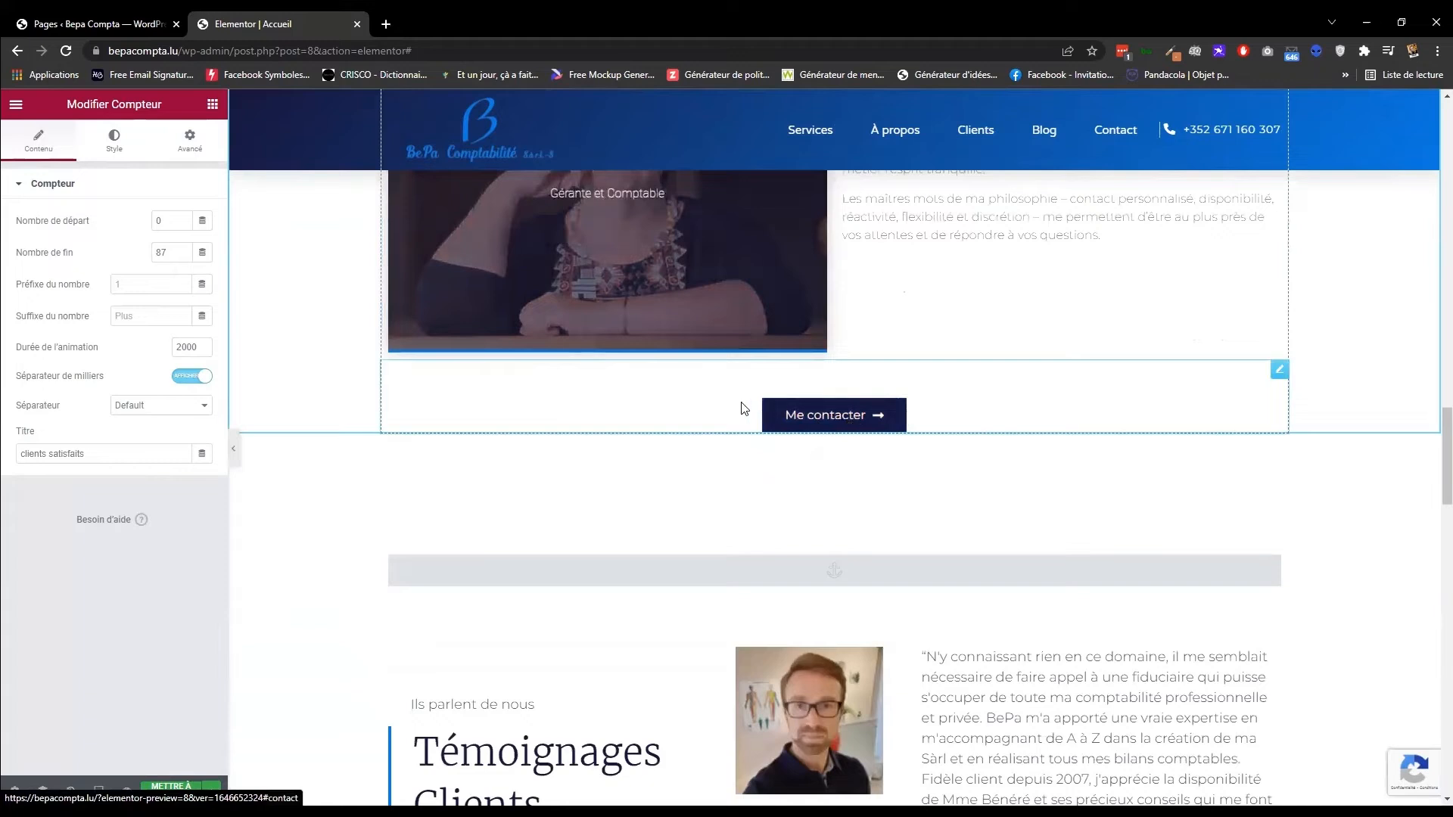
{"action": "scroll", "coordinate": [692, 406], "scroll_direction": "down", "scroll_amount": 3}
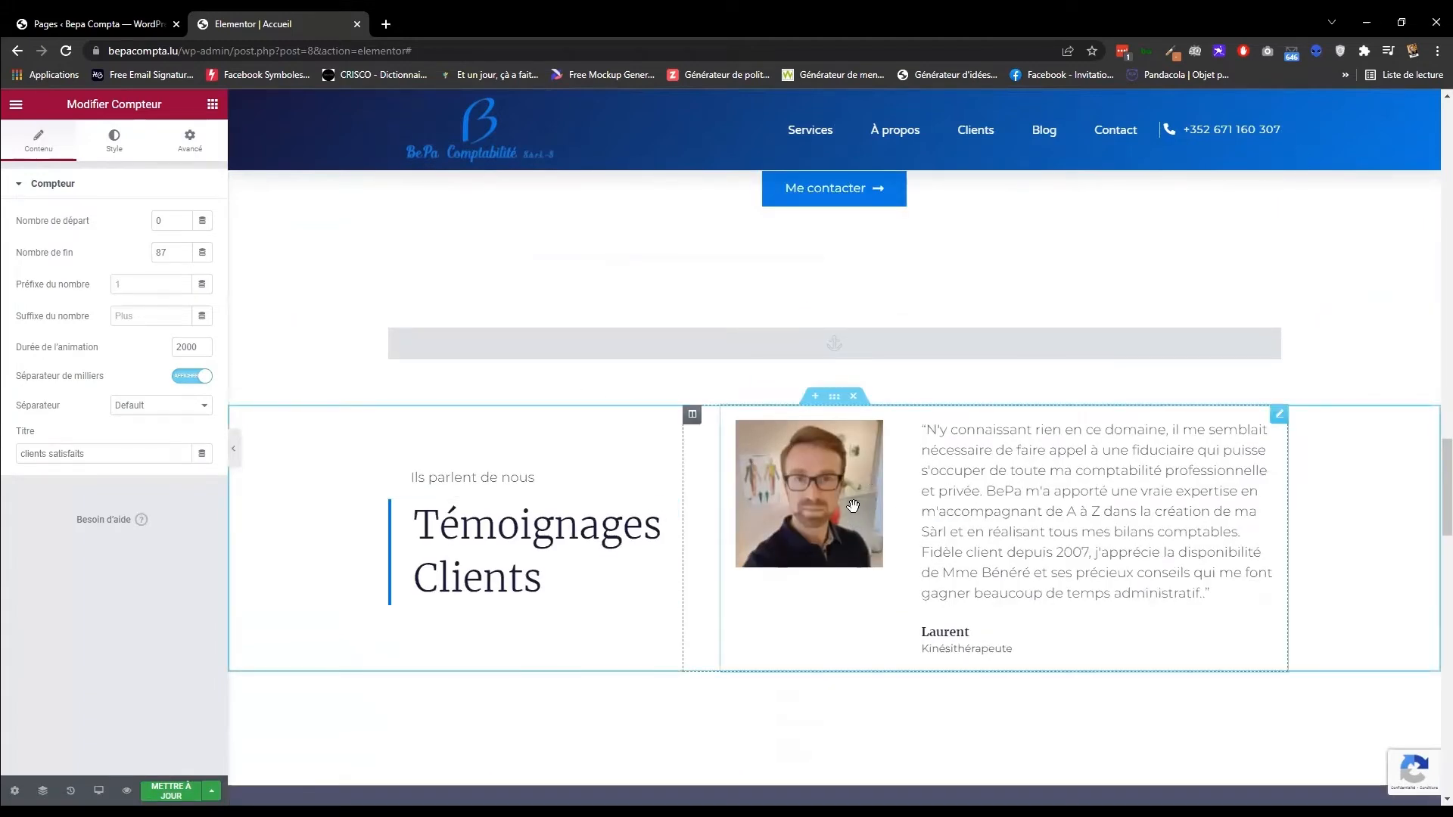
{"action": "scroll", "coordinate": [878, 433], "scroll_direction": "down", "scroll_amount": 2}
{"action": "scroll", "coordinate": [860, 334], "scroll_direction": "down", "scroll_amount": 6}
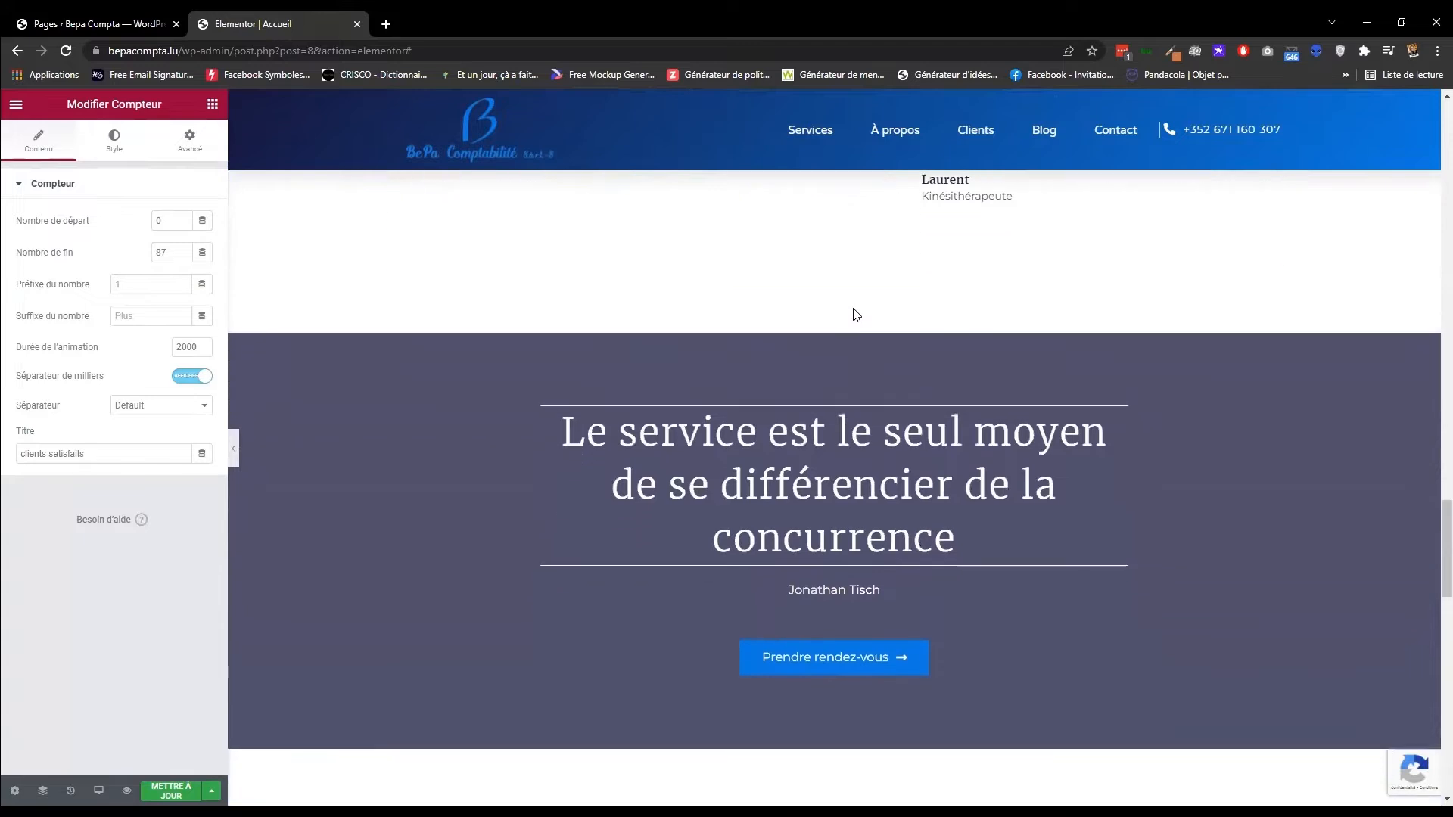
{"action": "scroll", "coordinate": [820, 464], "scroll_direction": "down", "scroll_amount": 5}
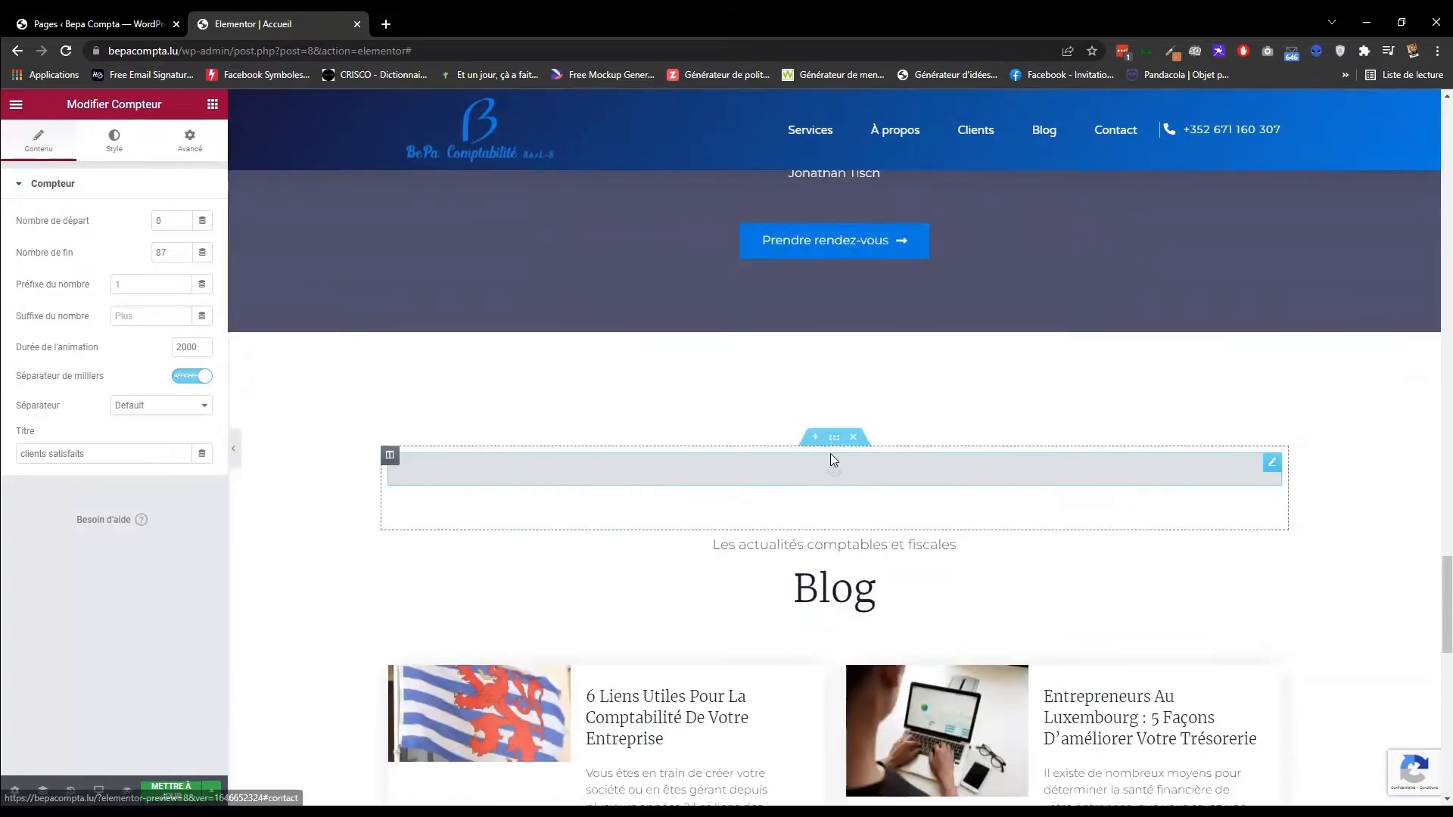
View the Articles options in the WordPress admin and return to the home page's Blog section in Elementor.
{"action": "scroll", "coordinate": [820, 433], "scroll_direction": "down", "scroll_amount": 1}
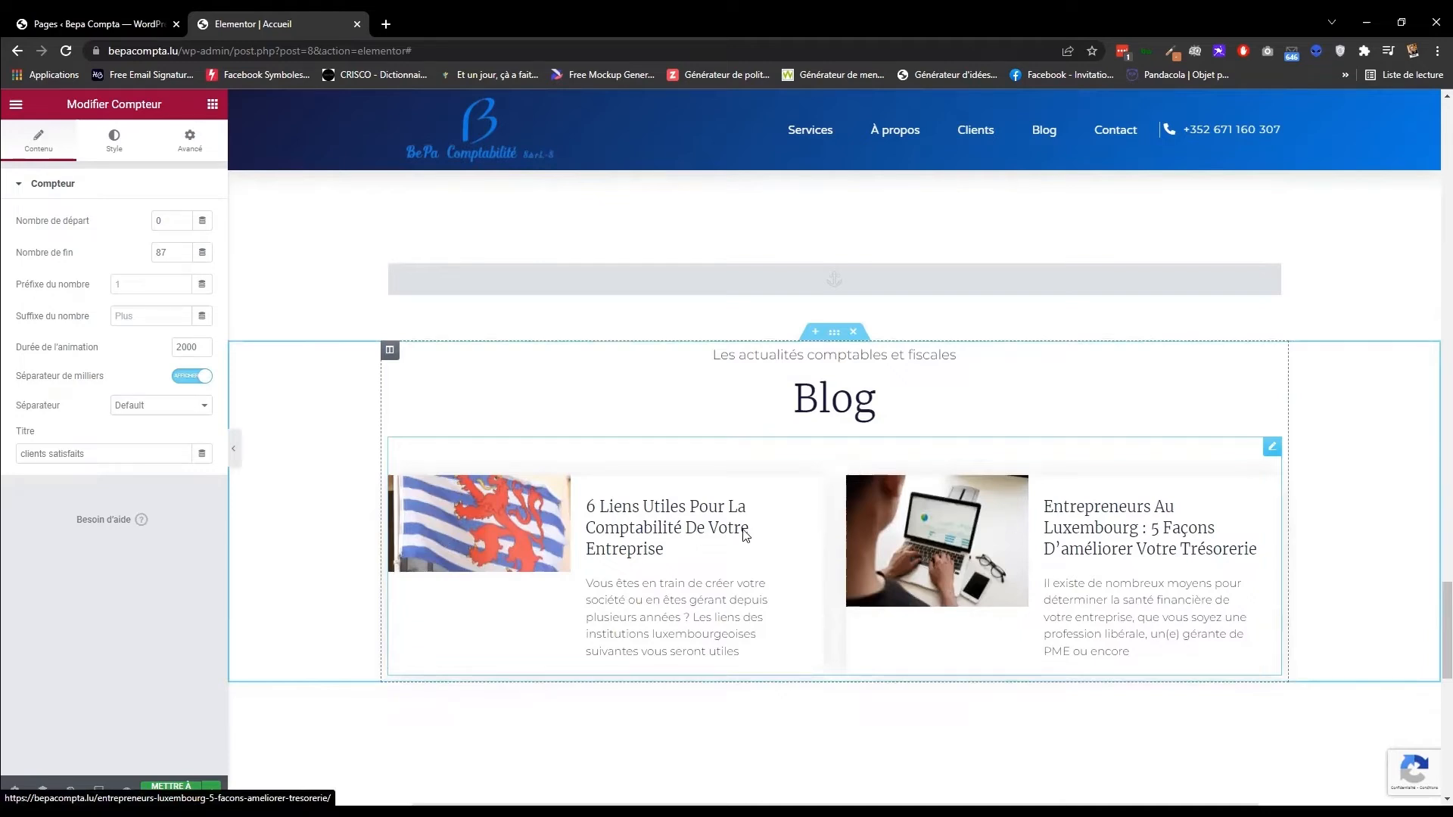
{"action": "left_click", "coordinate": [112, 25]}
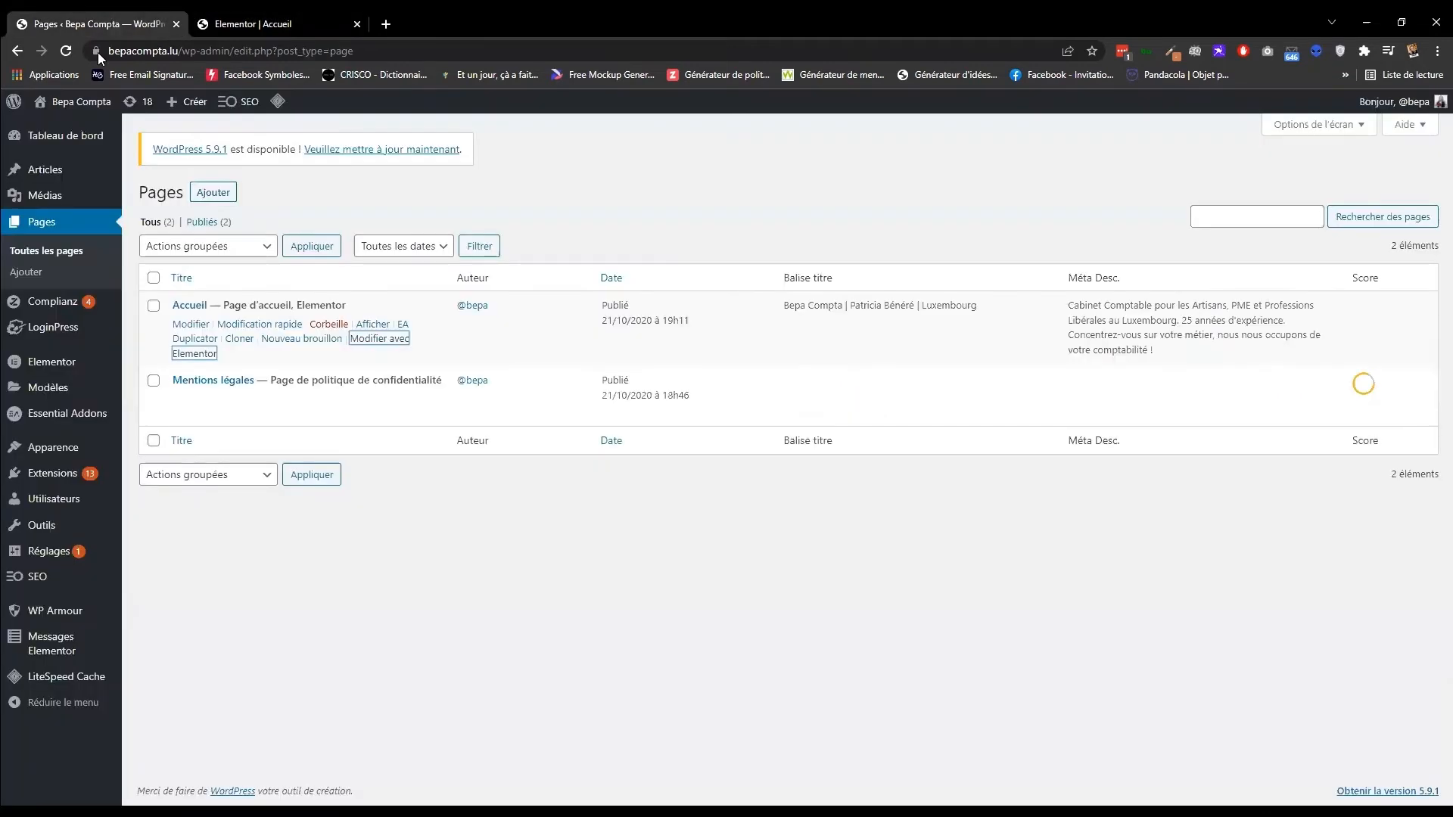
{"action": "mouse_move", "coordinate": [44, 174]}
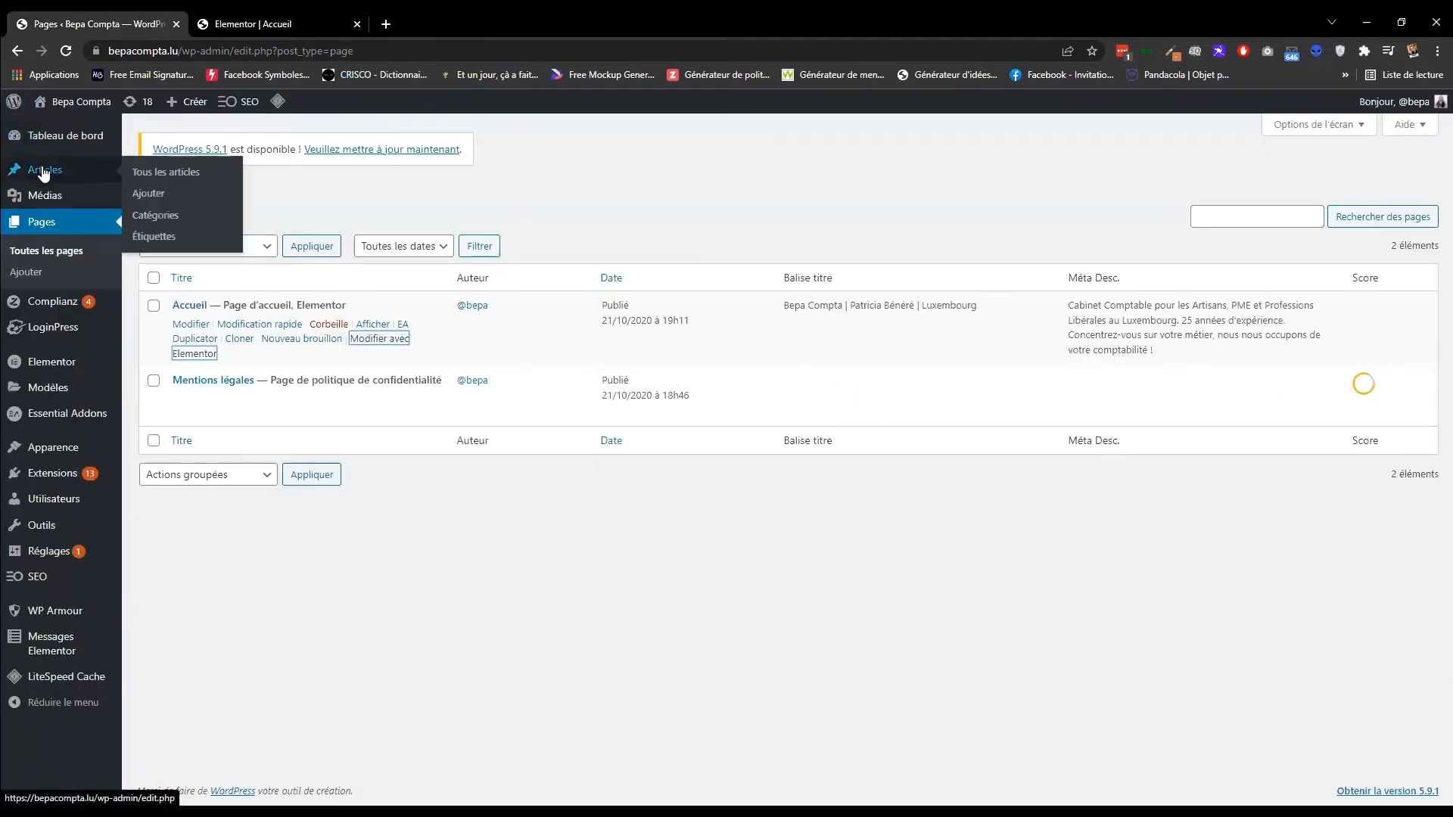
{"action": "left_click", "coordinate": [256, 23]}
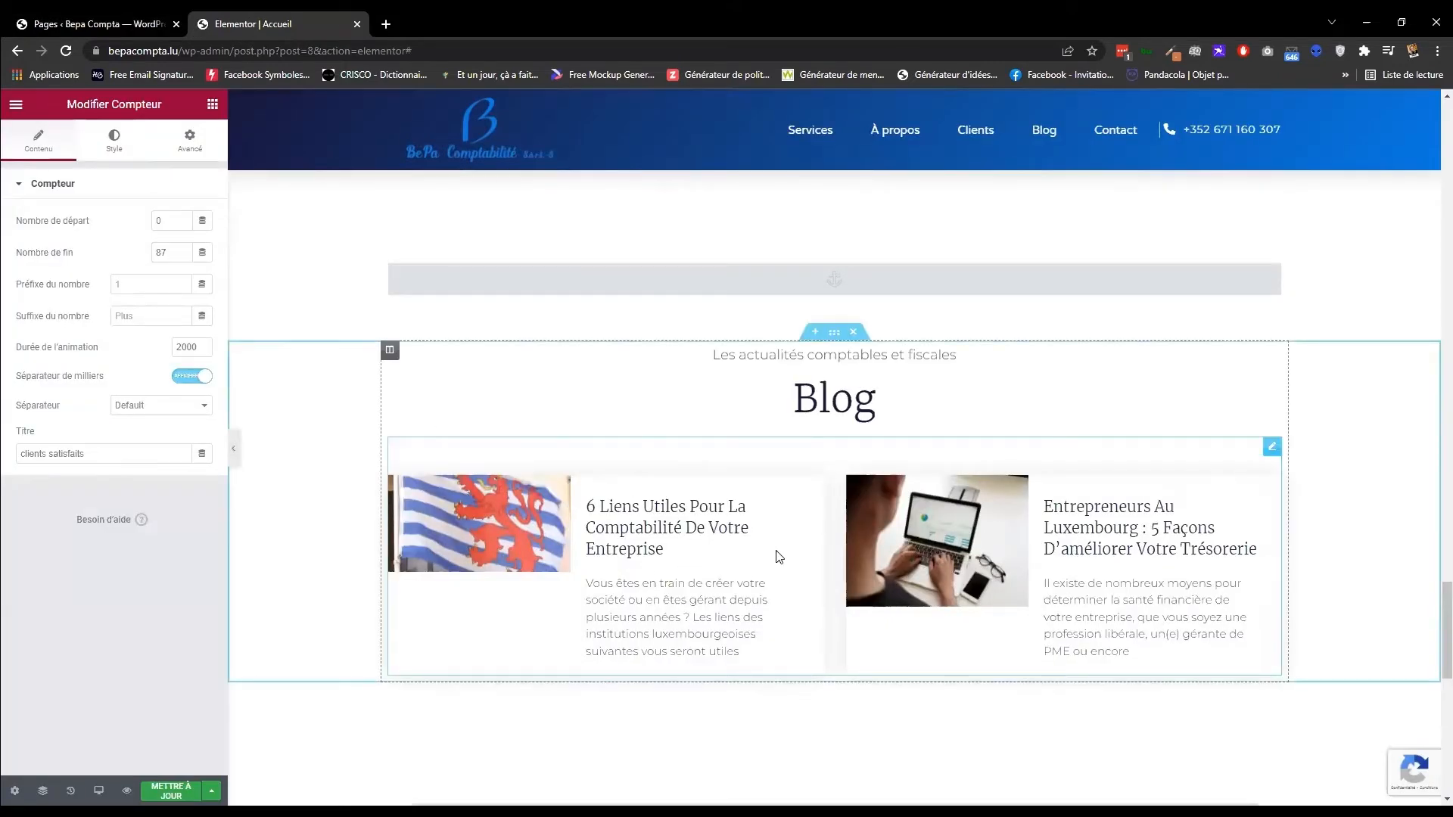
Examine the end of the home page from the quote and Blog articles down to the footer's Contact details and form.
{"action": "scroll", "coordinate": [955, 453], "scroll_direction": "down", "scroll_amount": 3}
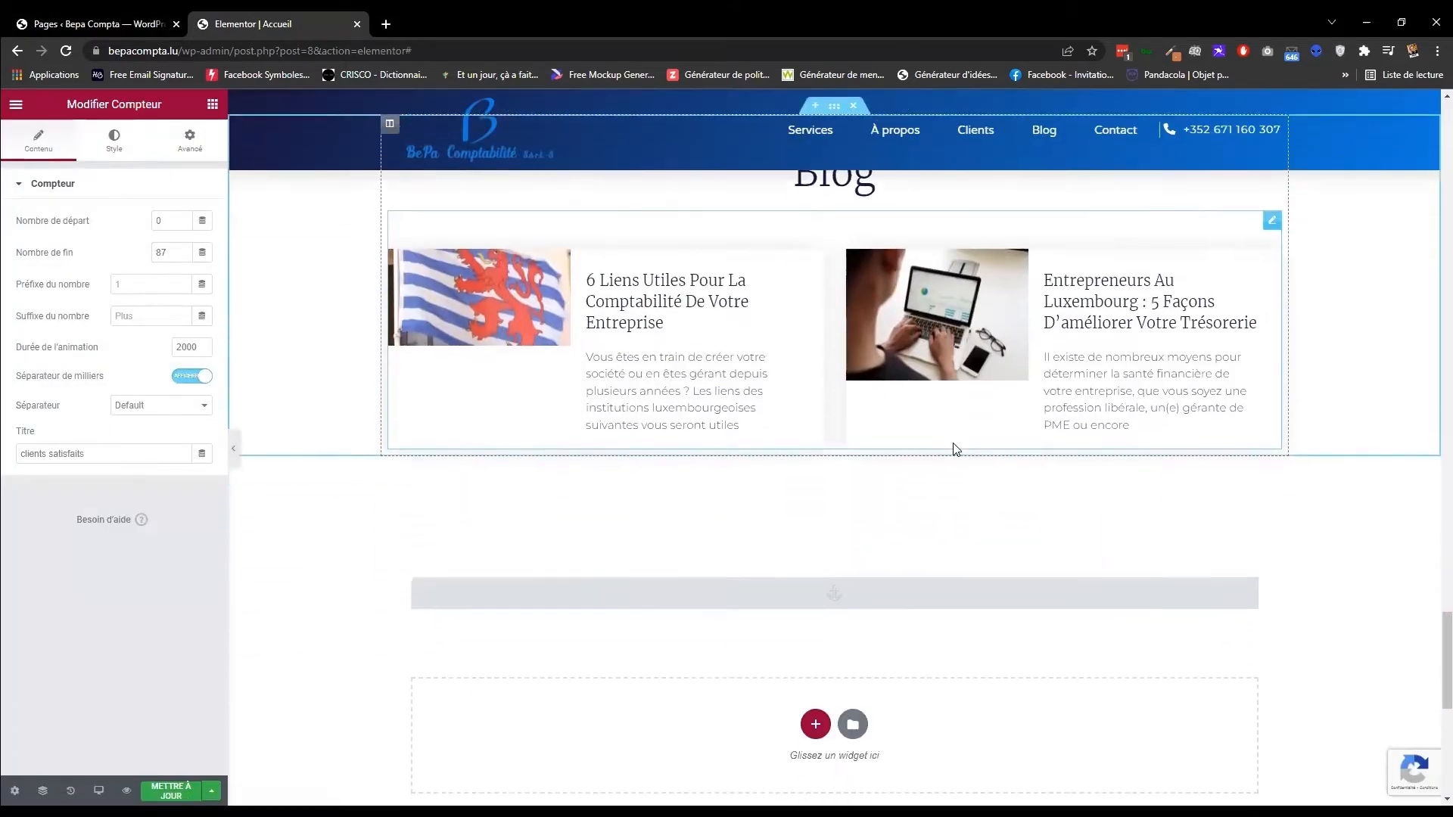
{"action": "scroll", "coordinate": [953, 439], "scroll_direction": "down", "scroll_amount": 7}
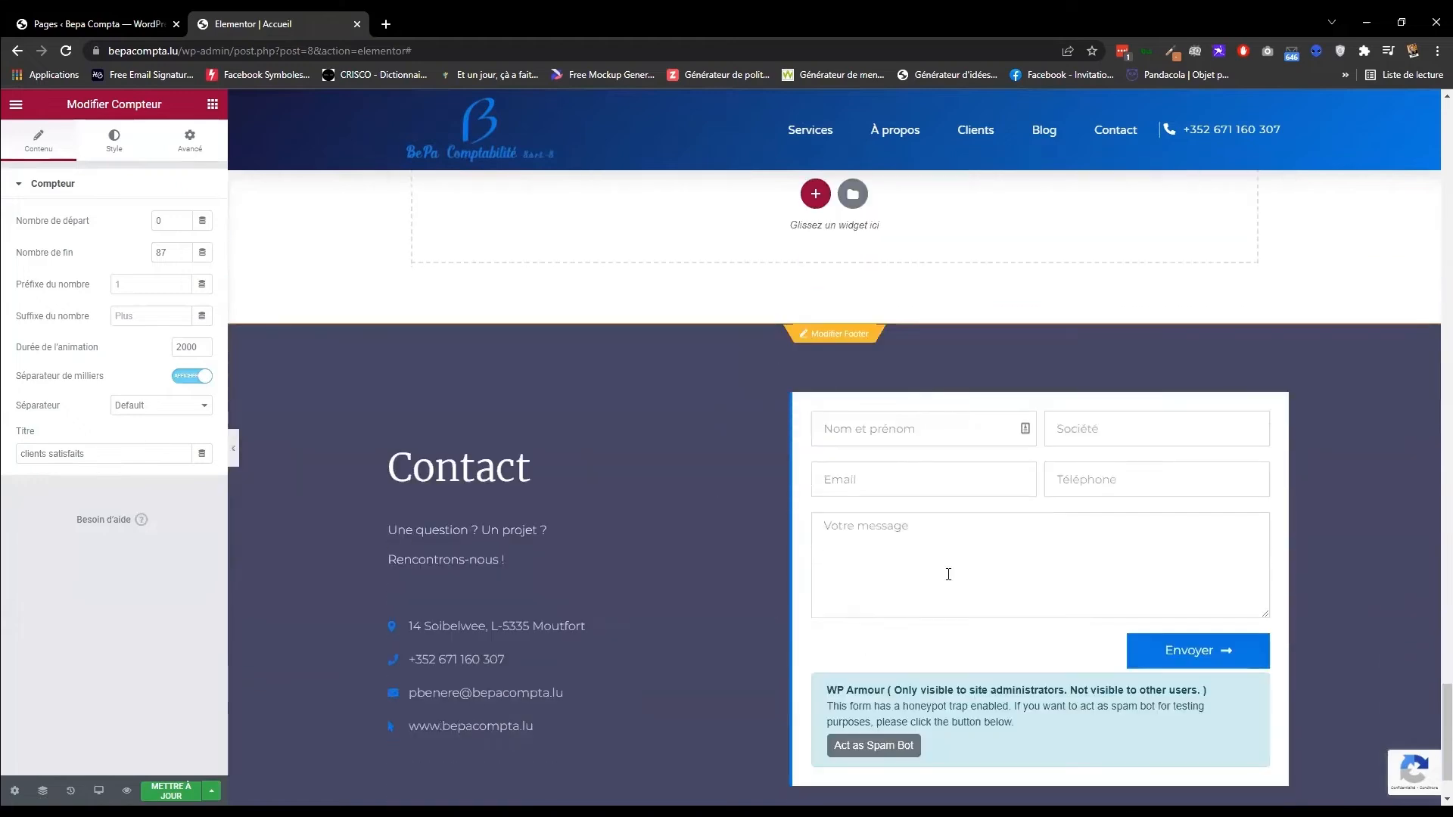
{"action": "scroll", "coordinate": [665, 573], "scroll_direction": "up", "scroll_amount": 1}
{"action": "scroll", "coordinate": [665, 574], "scroll_direction": "down", "scroll_amount": 2}
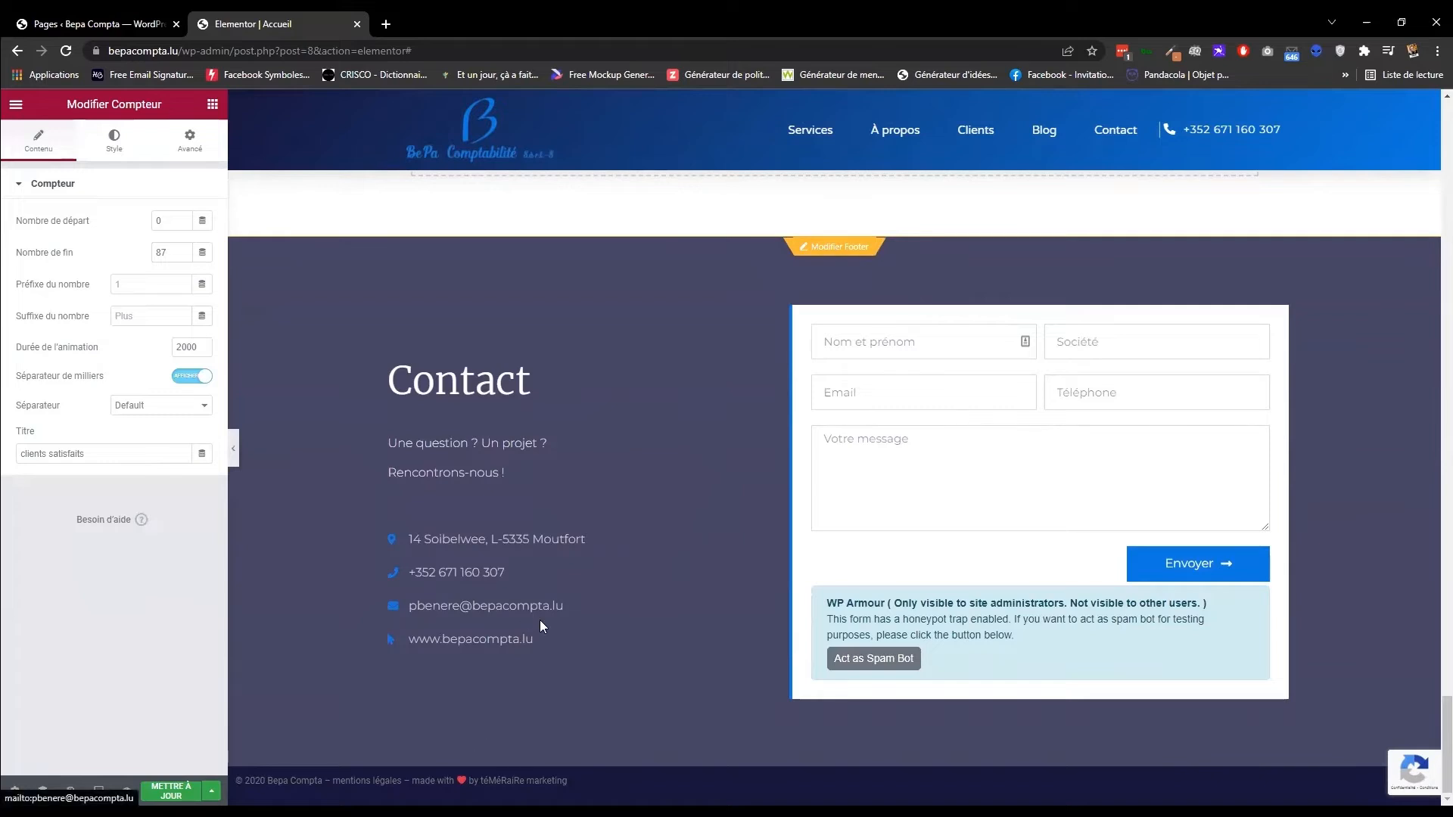
{"action": "scroll", "coordinate": [539, 620], "scroll_direction": "up", "scroll_amount": 1}
{"action": "scroll", "coordinate": [539, 627], "scroll_direction": "up", "scroll_amount": 3}
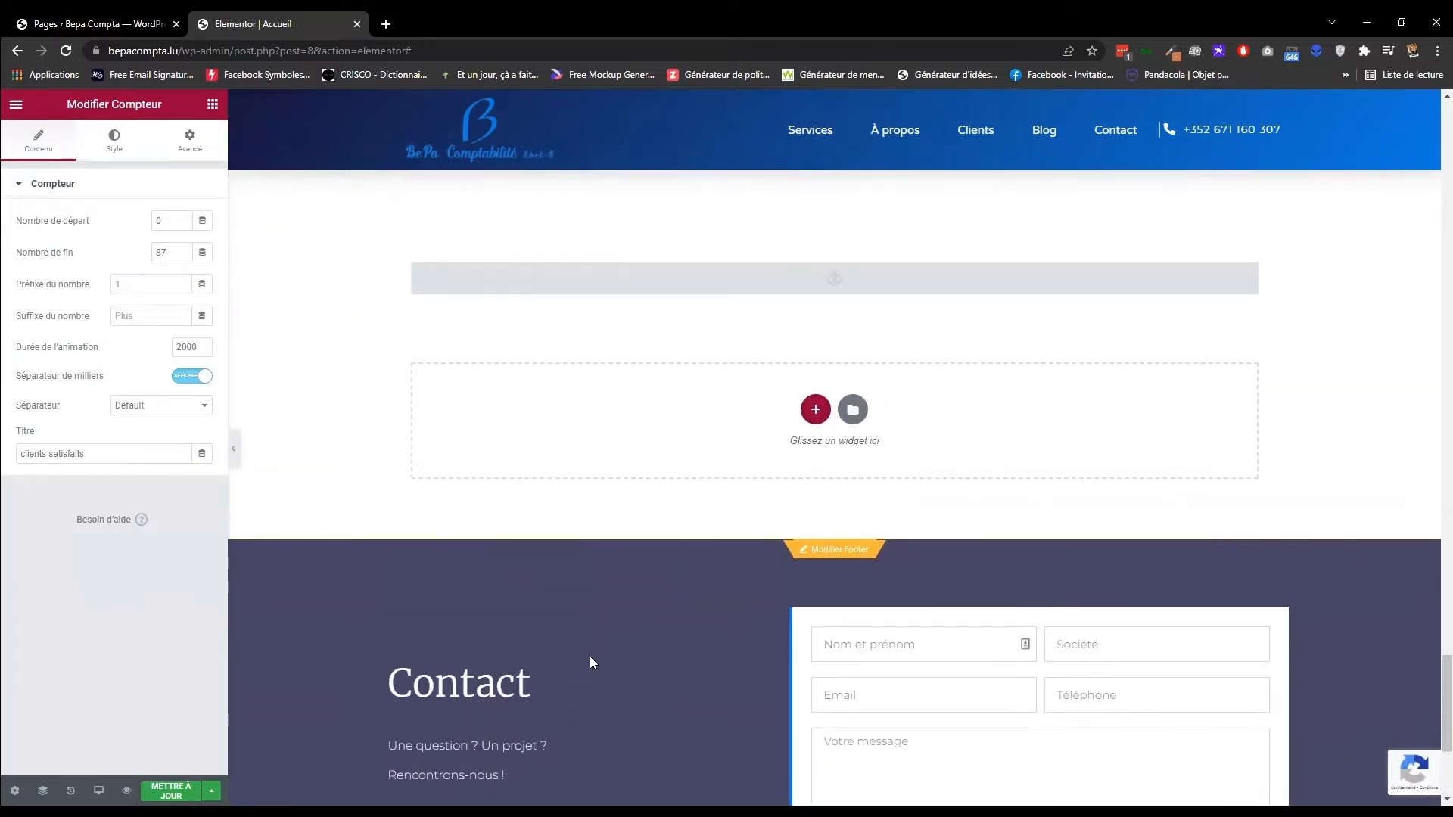
{"action": "scroll", "coordinate": [592, 660], "scroll_direction": "up", "scroll_amount": 15}
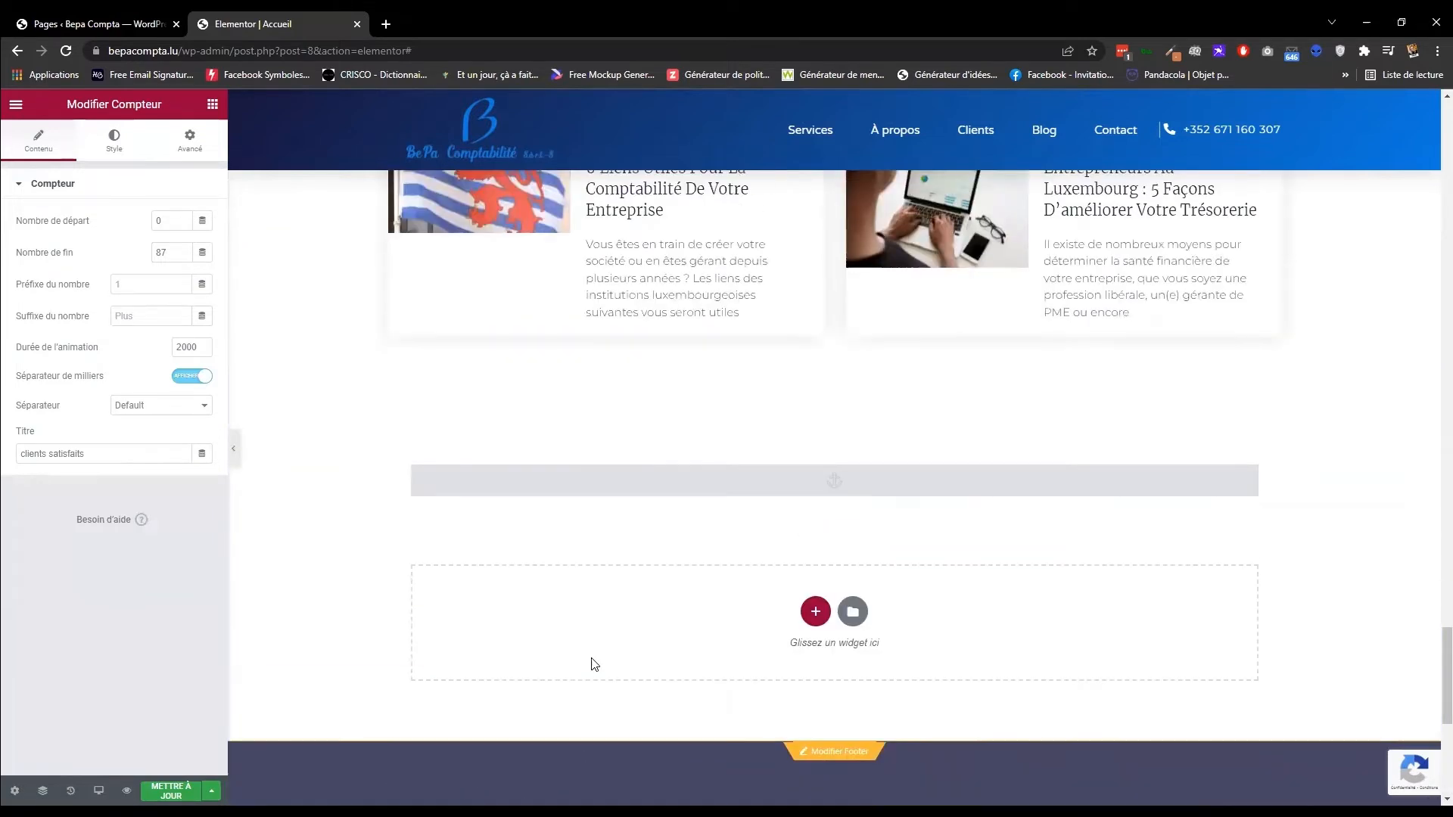
{"action": "scroll", "coordinate": [863, 458], "scroll_direction": "up", "scroll_amount": 5}
{"action": "scroll", "coordinate": [866, 406], "scroll_direction": "down", "scroll_amount": 5}
{"action": "scroll", "coordinate": [866, 406], "scroll_direction": "down", "scroll_amount": 10}
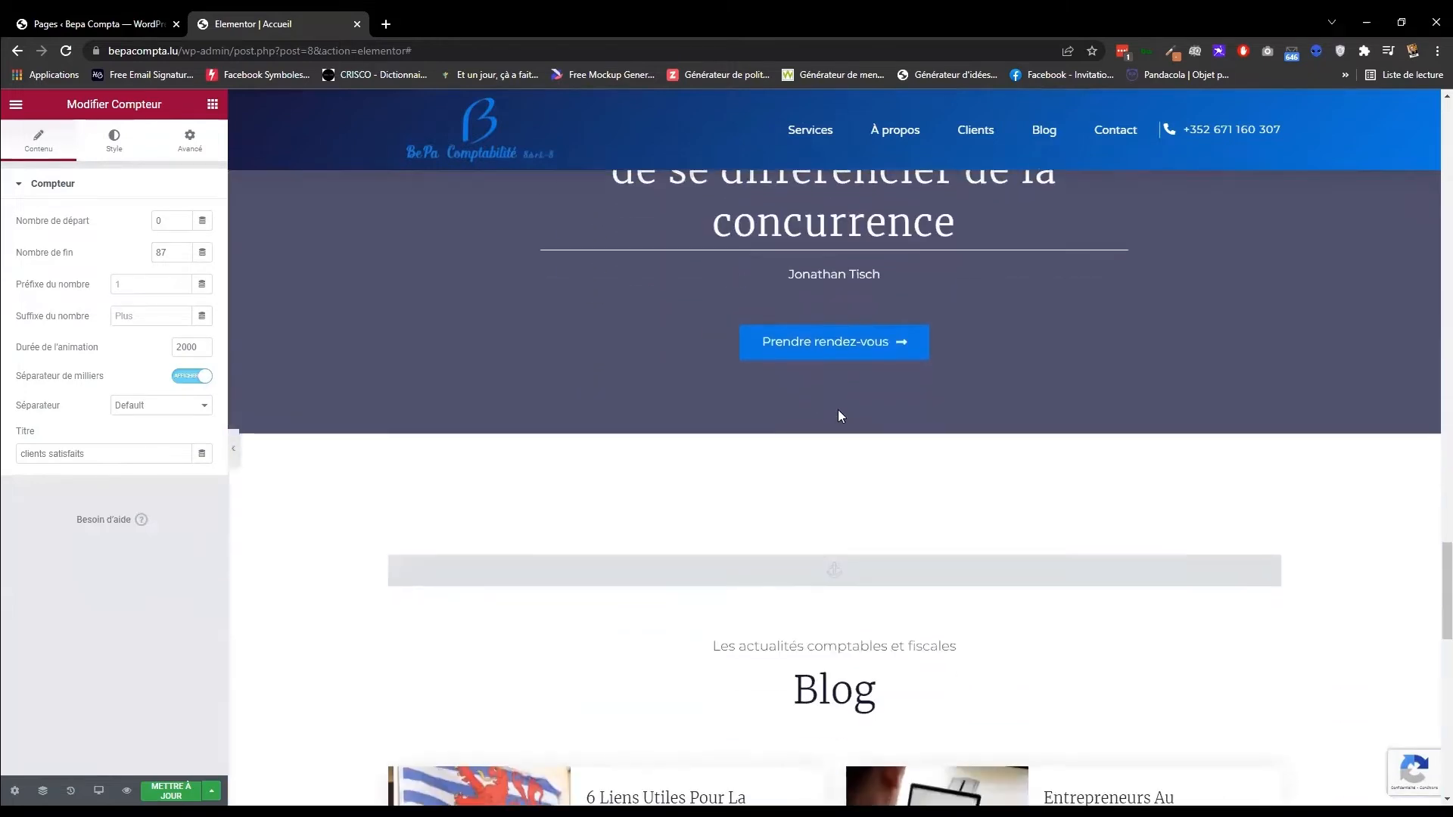
{"action": "scroll", "coordinate": [825, 370], "scroll_direction": "down", "scroll_amount": 6}
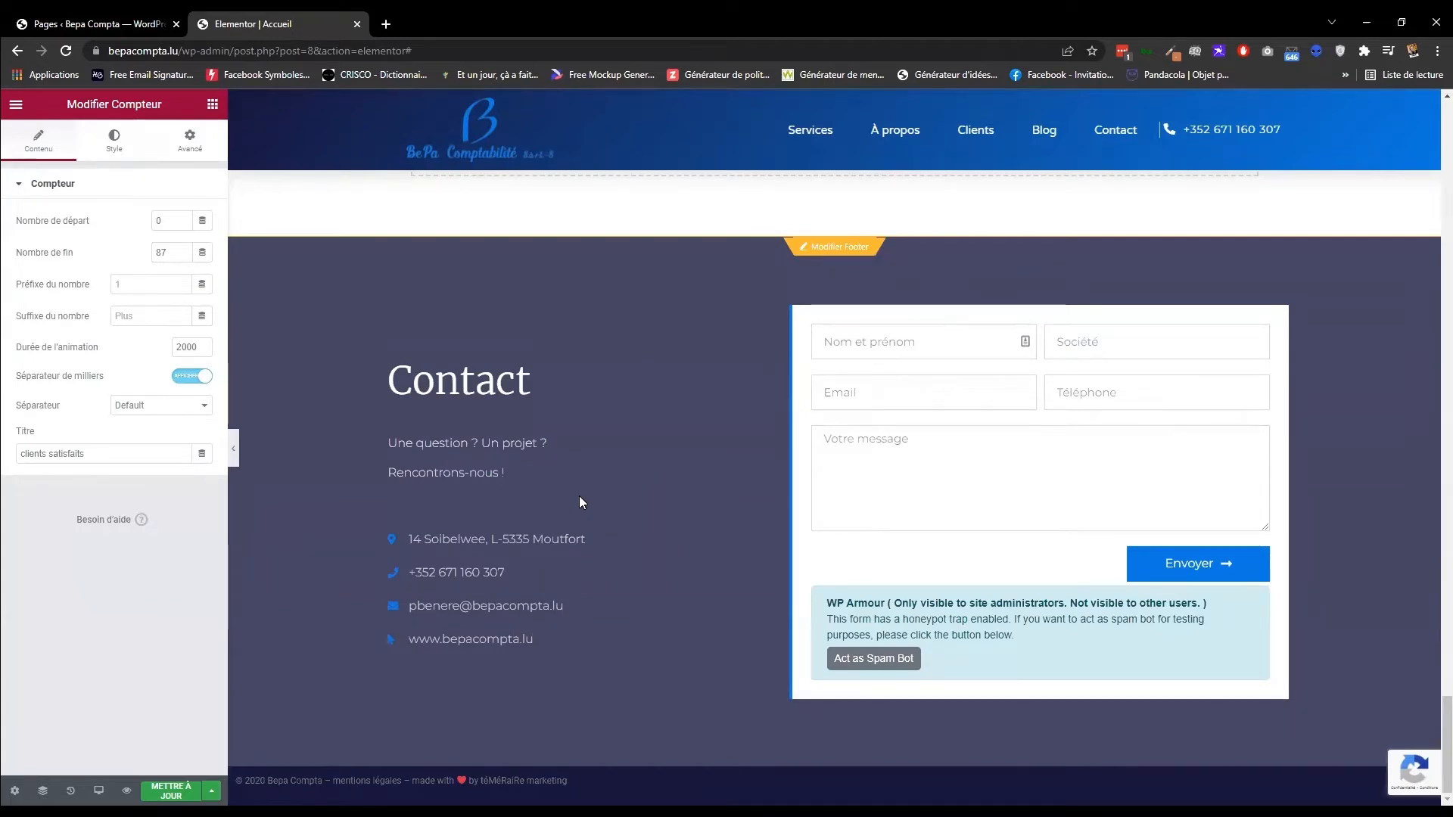
Examine the home page from the Contact footer back up to the introduction, the counters and the hero section.
{"action": "scroll", "coordinate": [579, 496], "scroll_direction": "up", "scroll_amount": 3}
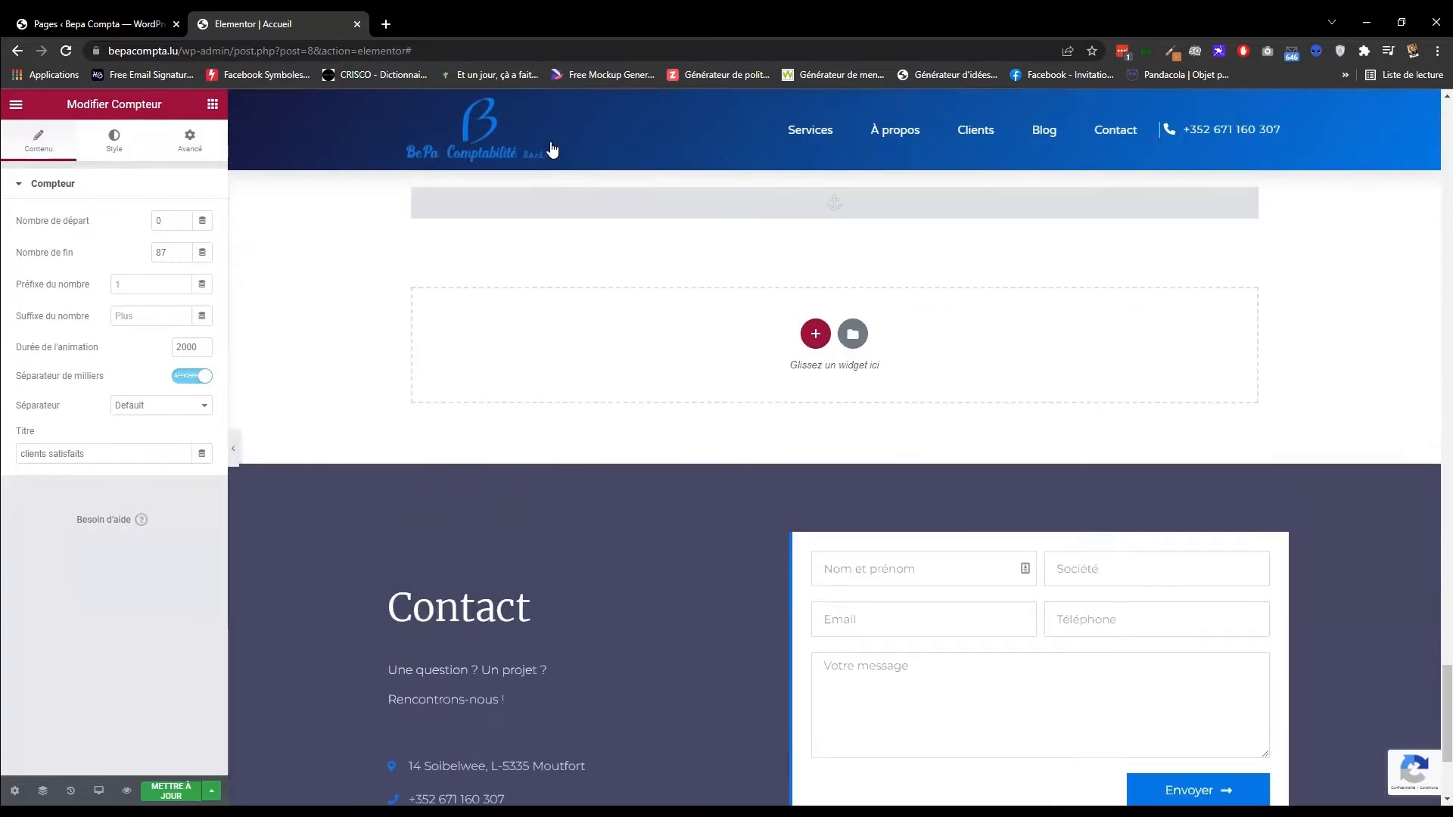
{"action": "scroll", "coordinate": [552, 150], "scroll_direction": "up", "scroll_amount": 10}
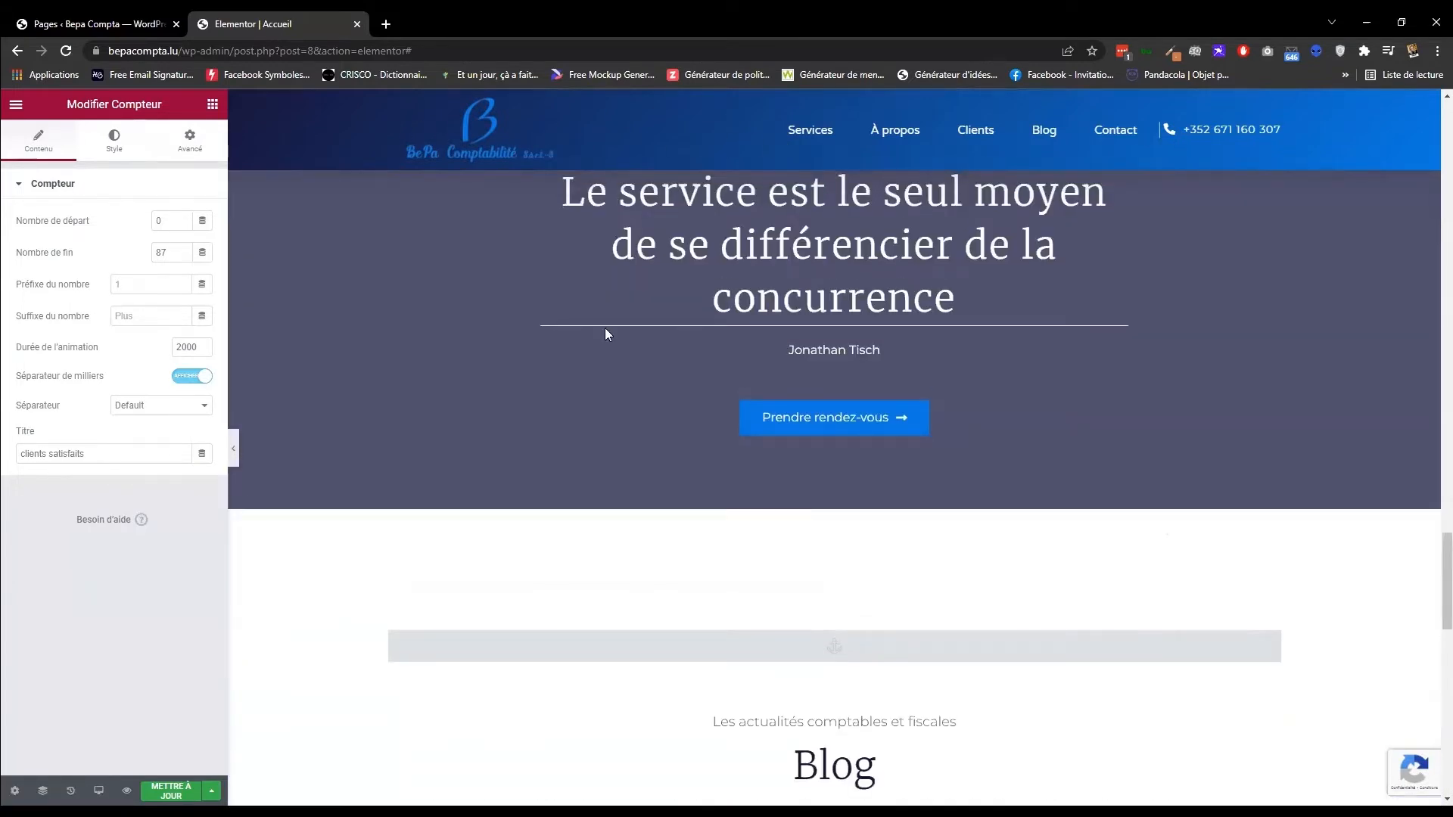
{"action": "scroll", "coordinate": [602, 483], "scroll_direction": "up", "scroll_amount": 12}
{"action": "scroll", "coordinate": [603, 482], "scroll_direction": "up", "scroll_amount": 12}
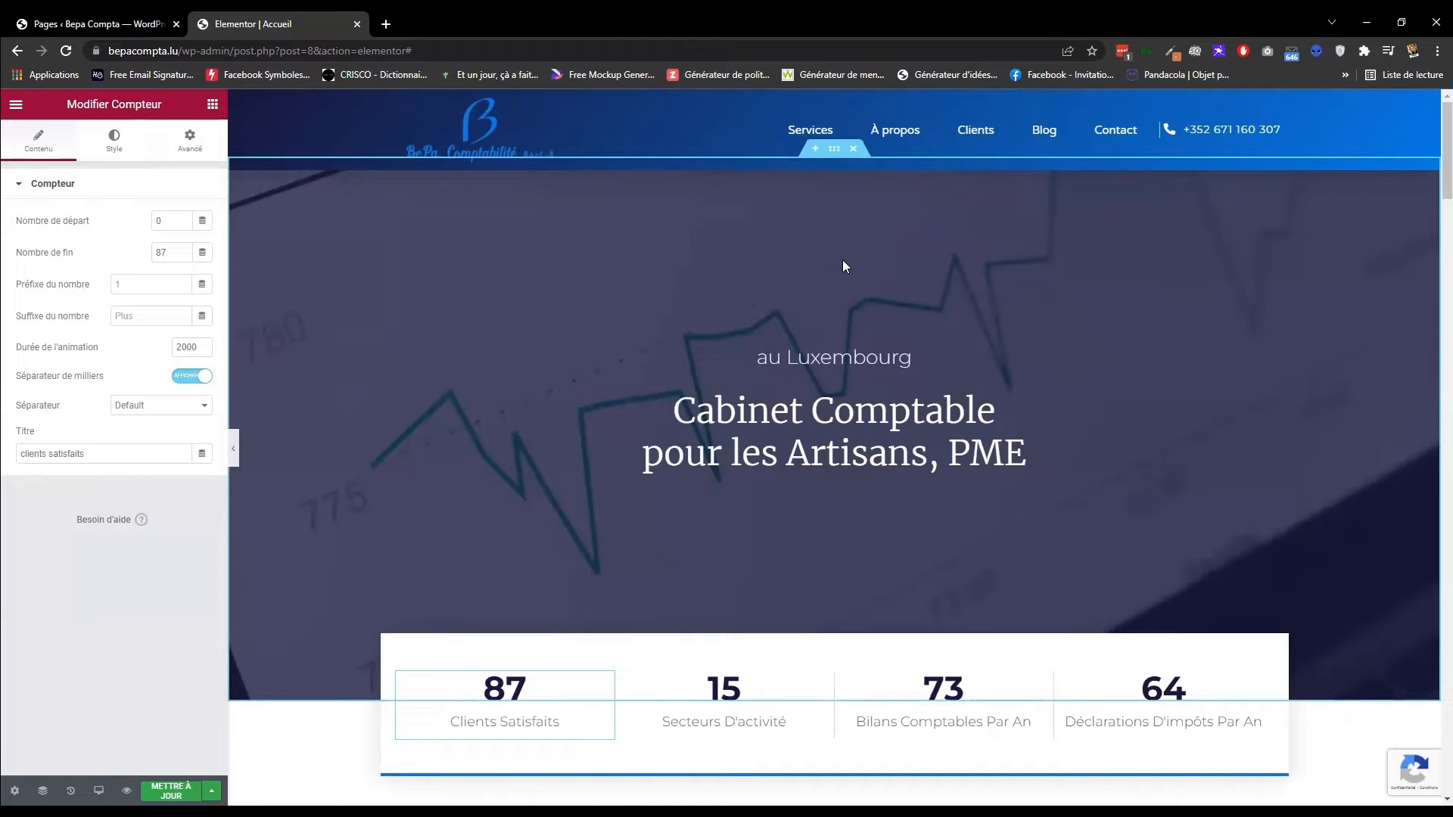
{"action": "scroll", "coordinate": [844, 258], "scroll_direction": "down", "scroll_amount": 4}
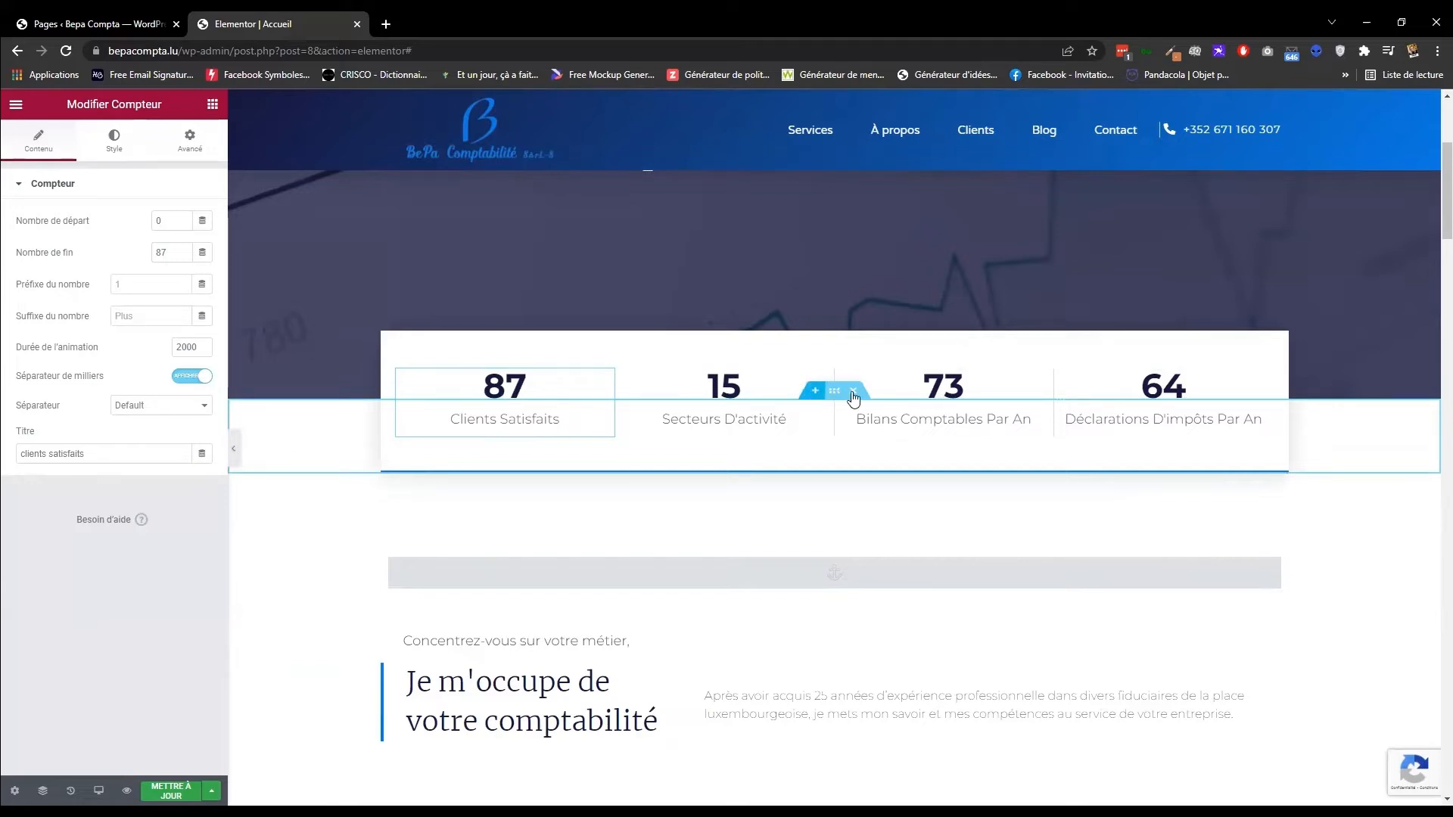
{"action": "scroll", "coordinate": [854, 397], "scroll_direction": "down", "scroll_amount": 3}
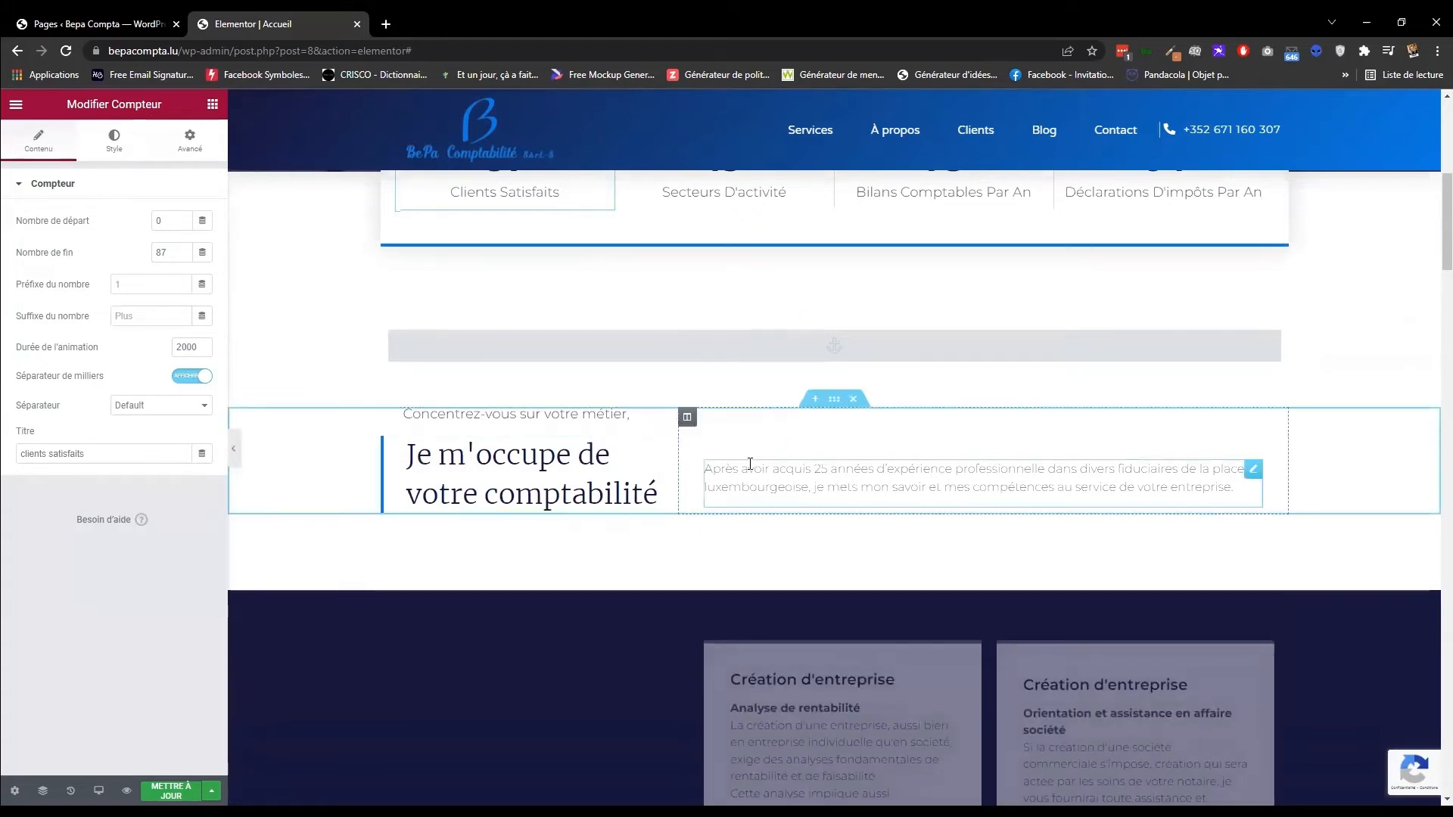
{"action": "scroll", "coordinate": [750, 463], "scroll_direction": "up", "scroll_amount": 4}
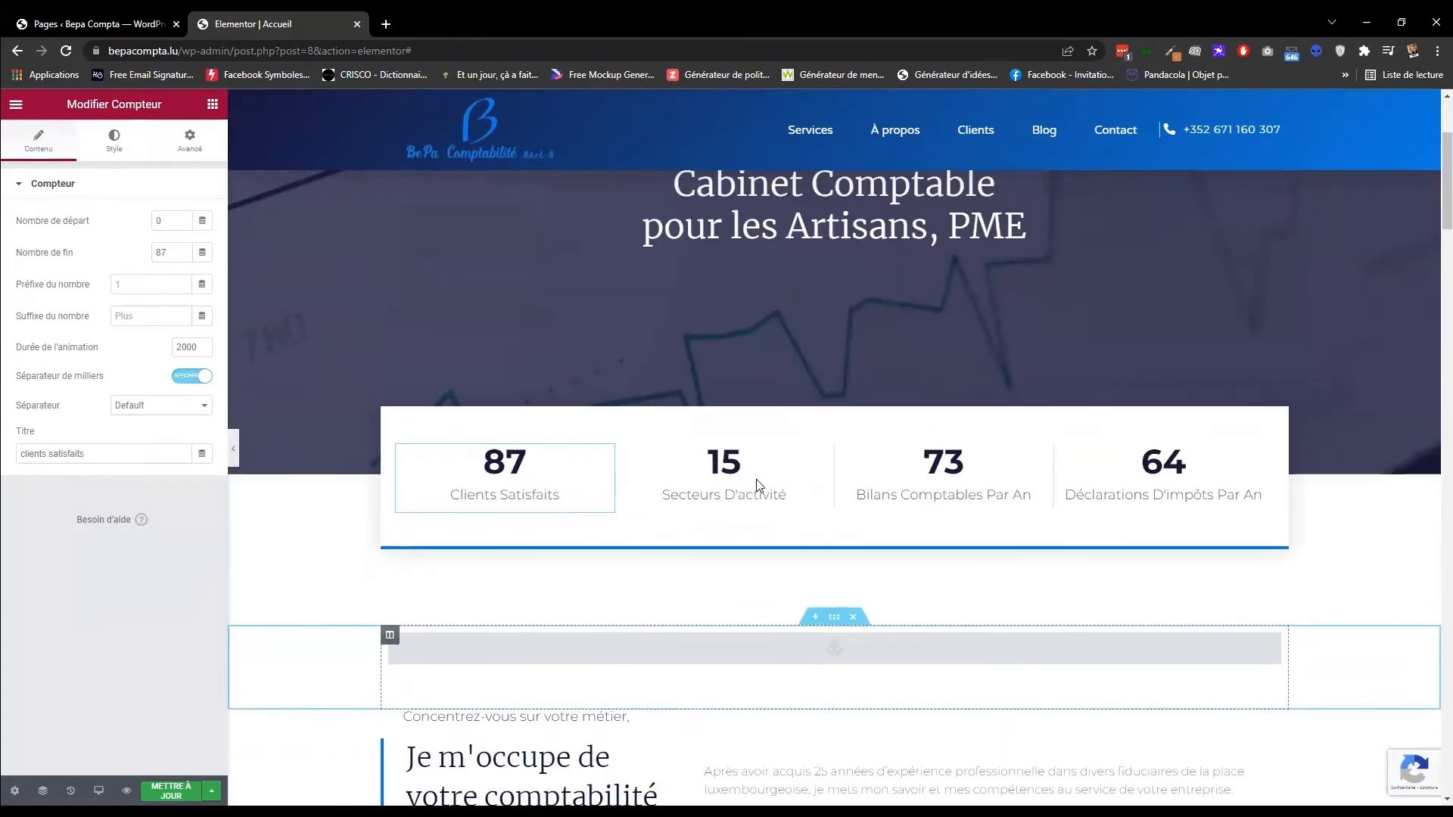
{"action": "scroll", "coordinate": [787, 534], "scroll_direction": "up", "scroll_amount": 3}
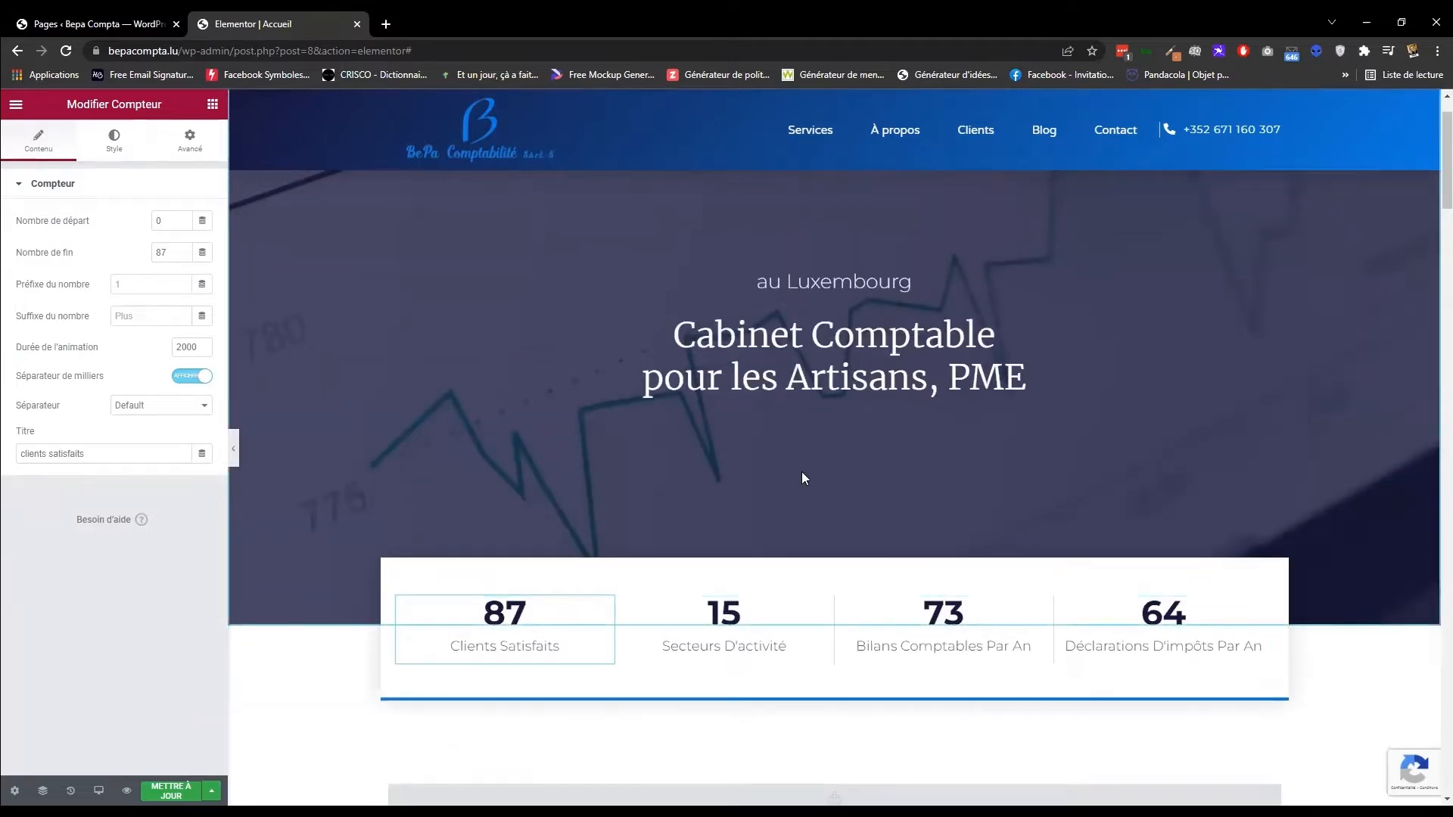
{"action": "scroll", "coordinate": [804, 484], "scroll_direction": "up", "scroll_amount": 1}
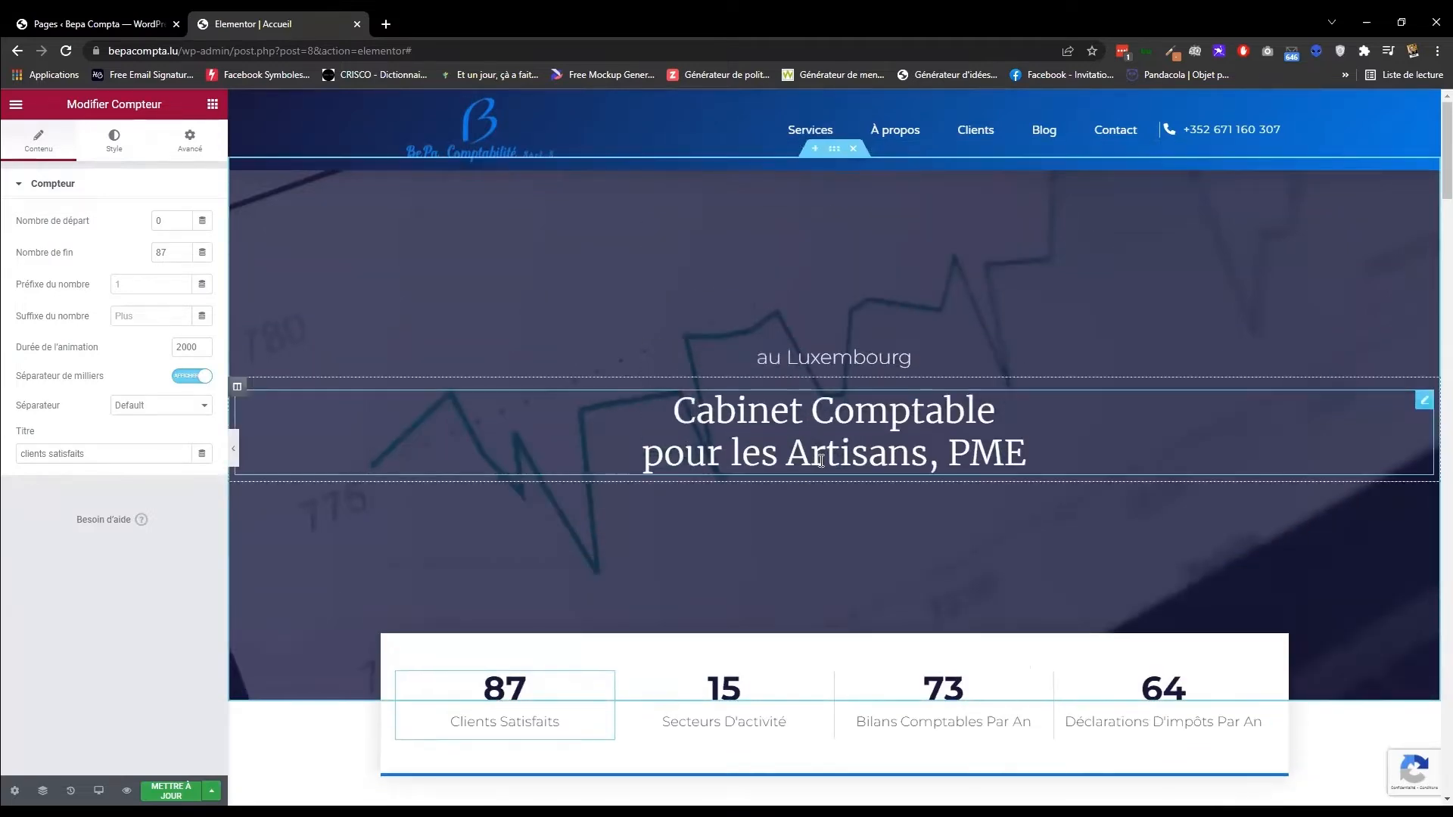
Open the Navigator for the header section and collapse its tree to list only the top-level sections.
{"action": "right_click", "coordinate": [812, 546]}
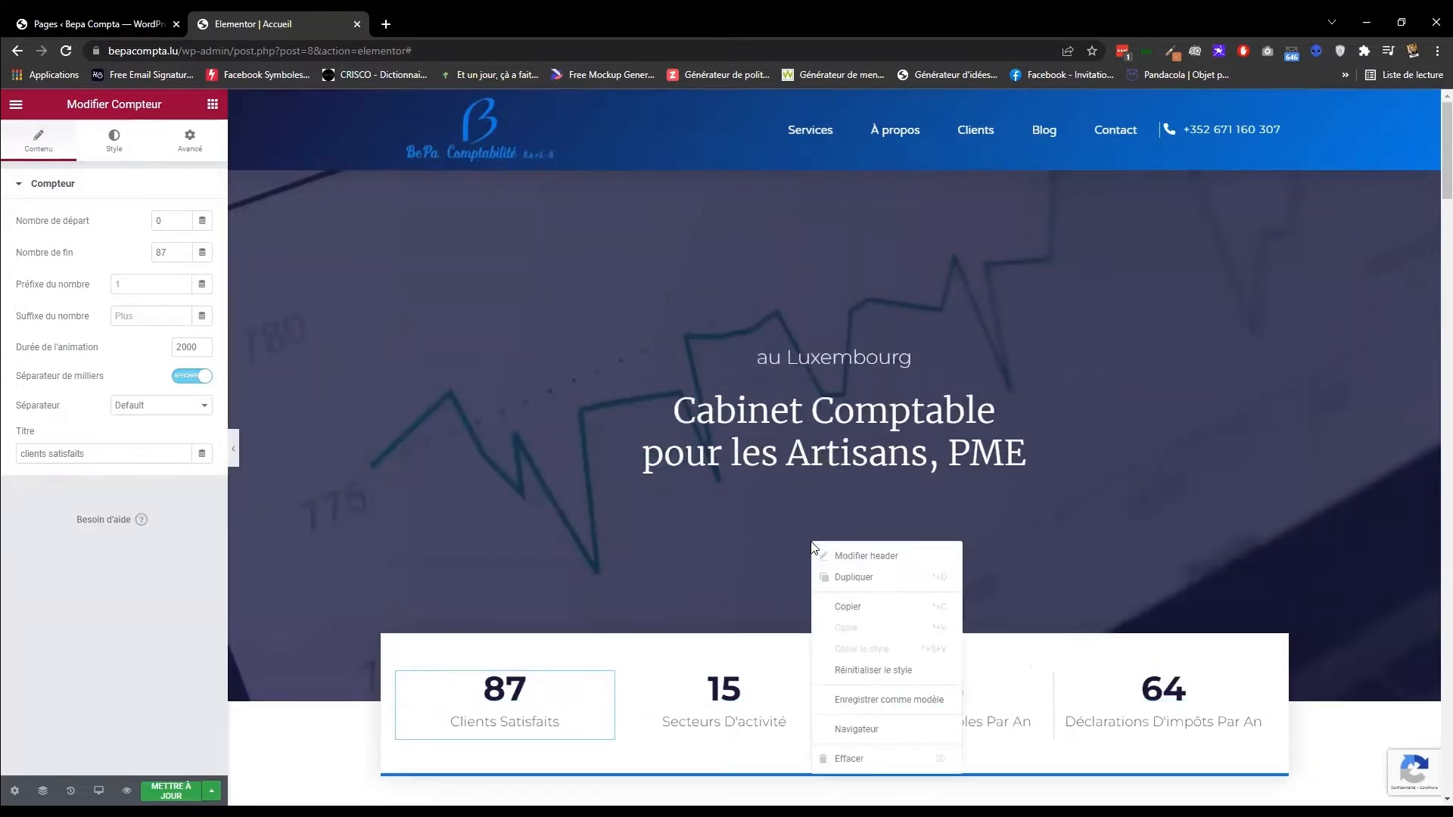
{"action": "left_click", "coordinate": [861, 729]}
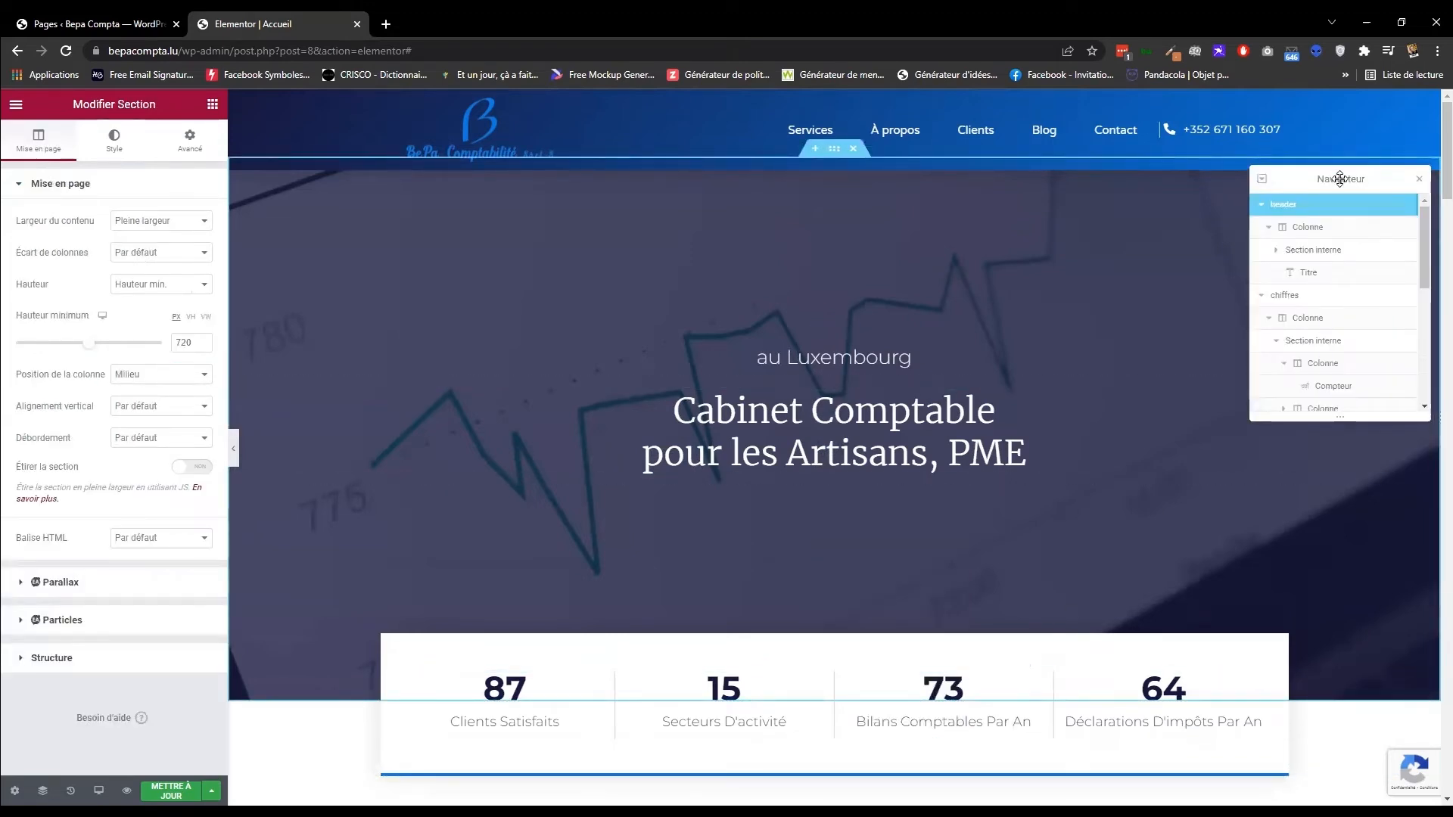
{"action": "scroll", "coordinate": [1330, 256], "scroll_direction": "down", "scroll_amount": 5}
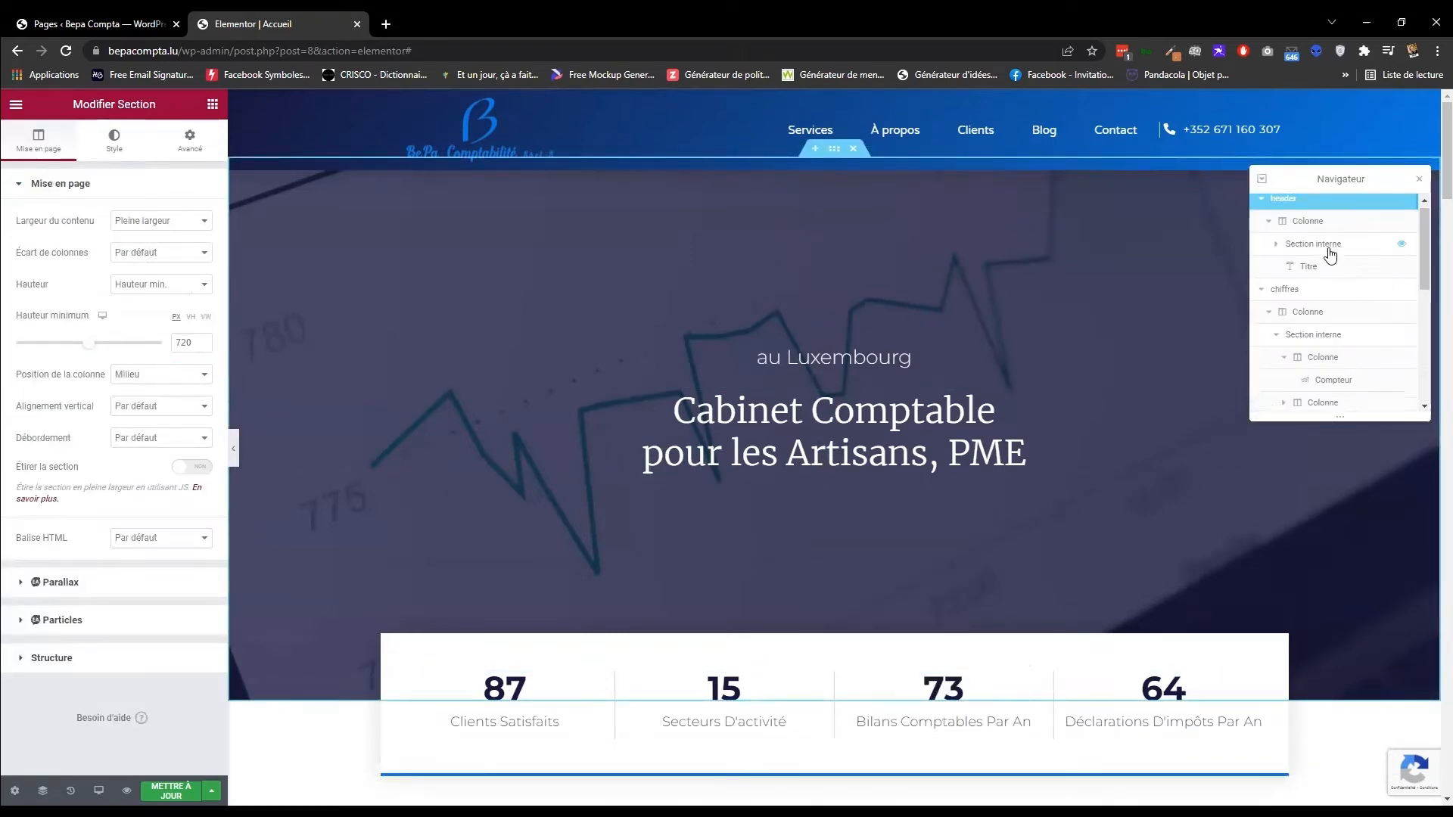
{"action": "scroll", "coordinate": [1329, 254], "scroll_direction": "up", "scroll_amount": 5}
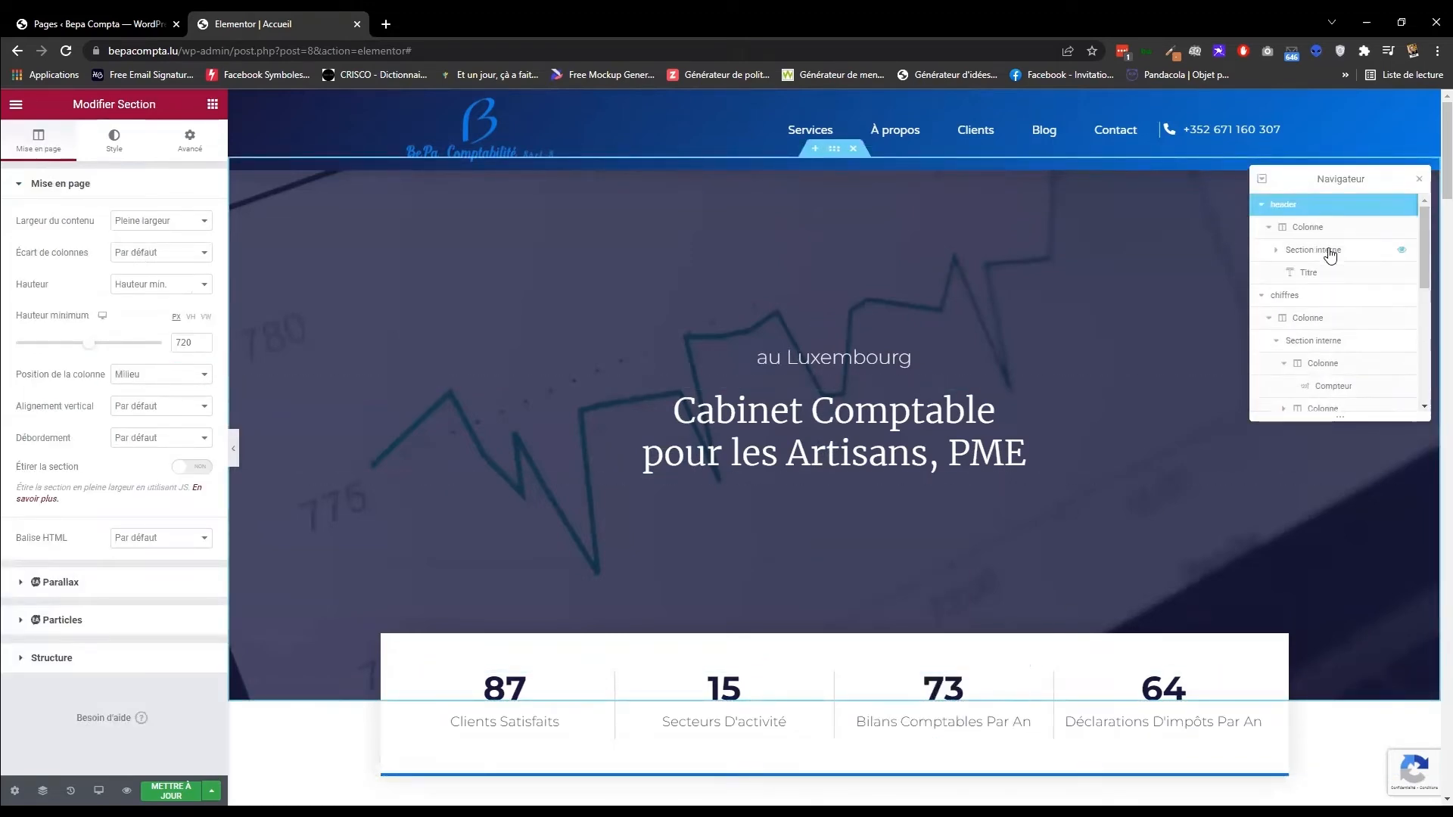
{"action": "left_click", "coordinate": [1262, 180]}
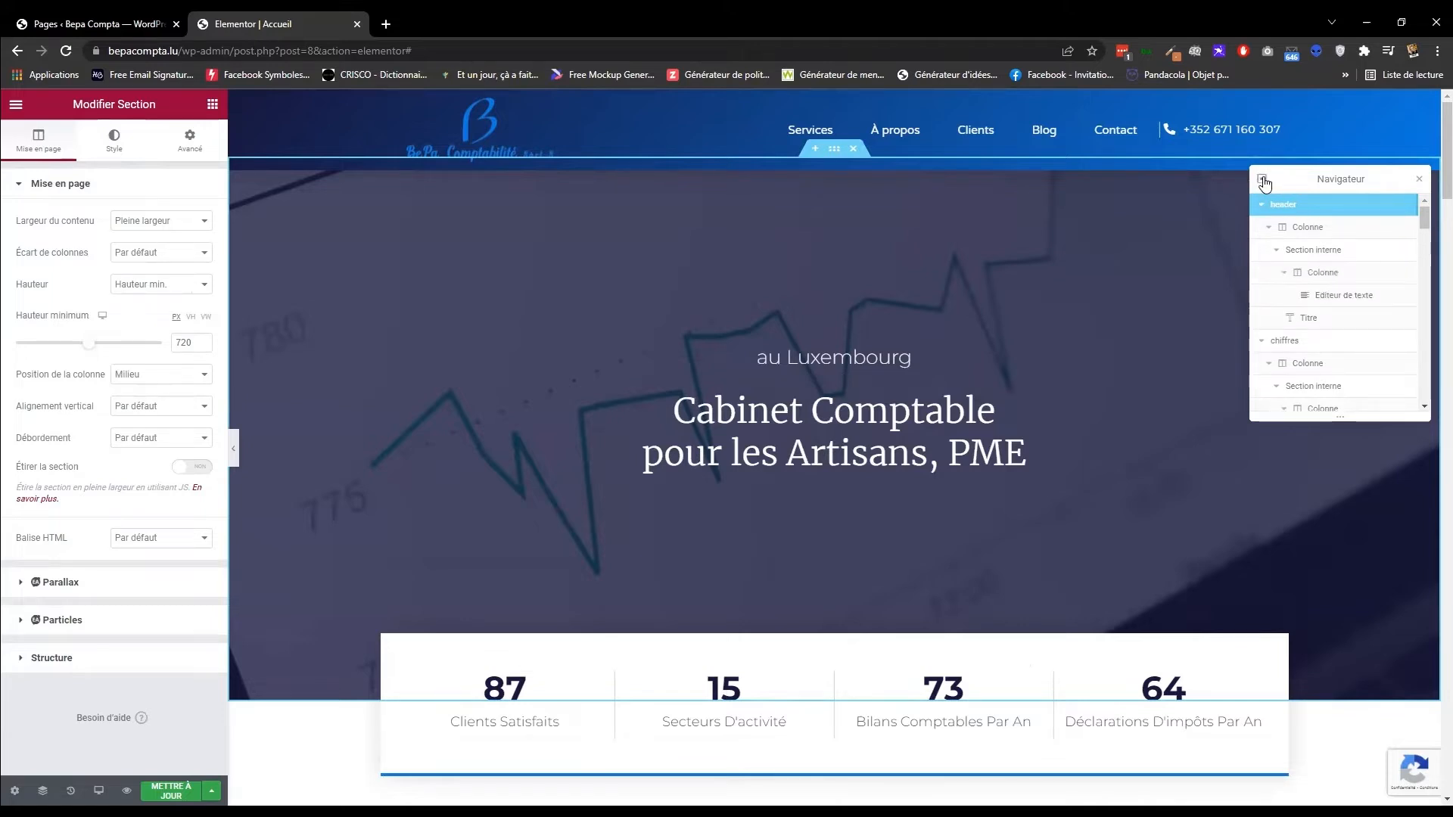
{"action": "left_click", "coordinate": [1262, 180]}
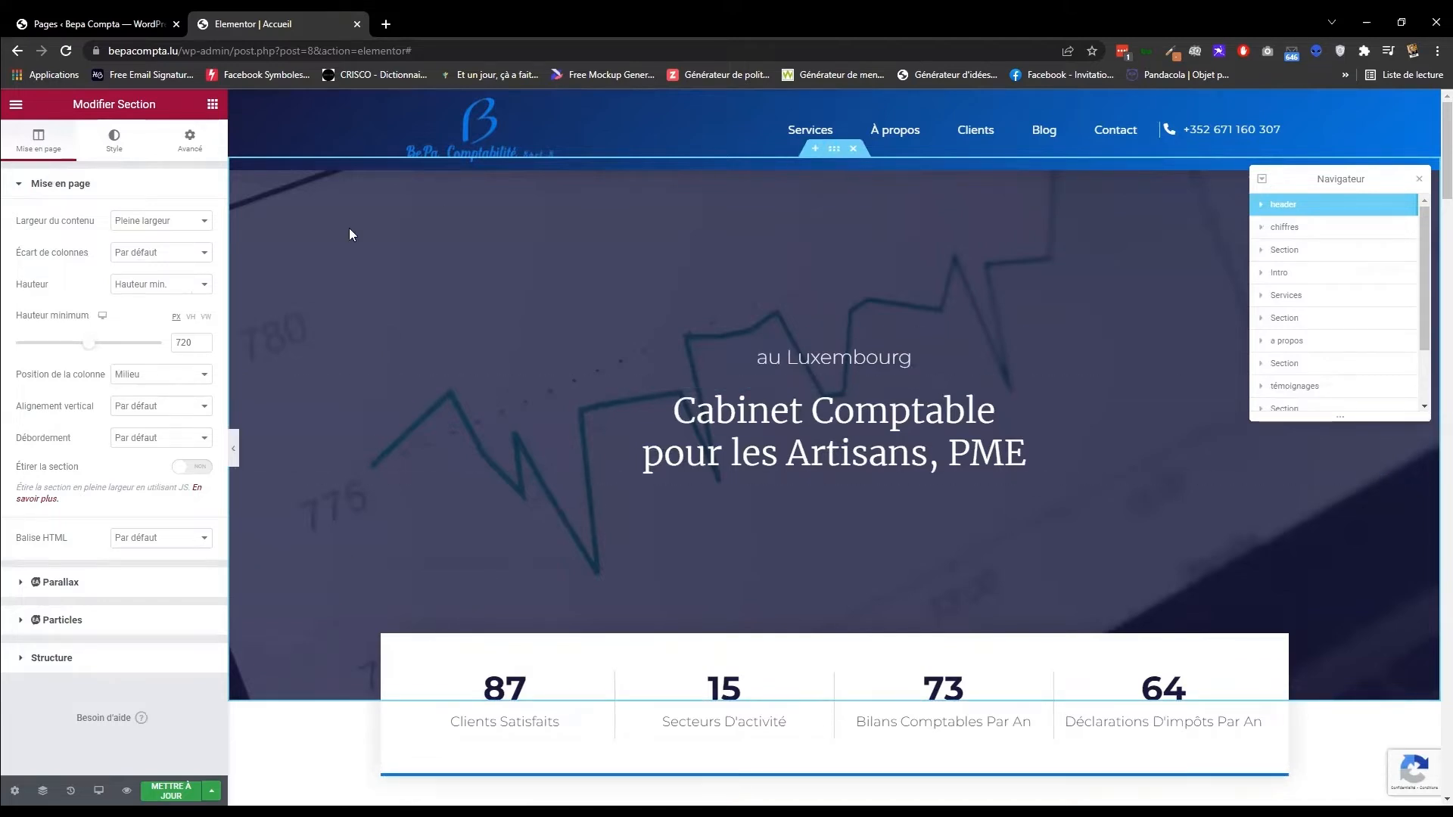
Replace the header section's background image with the media library photo of glasses on an open notebook.
{"action": "left_click", "coordinate": [113, 142]}
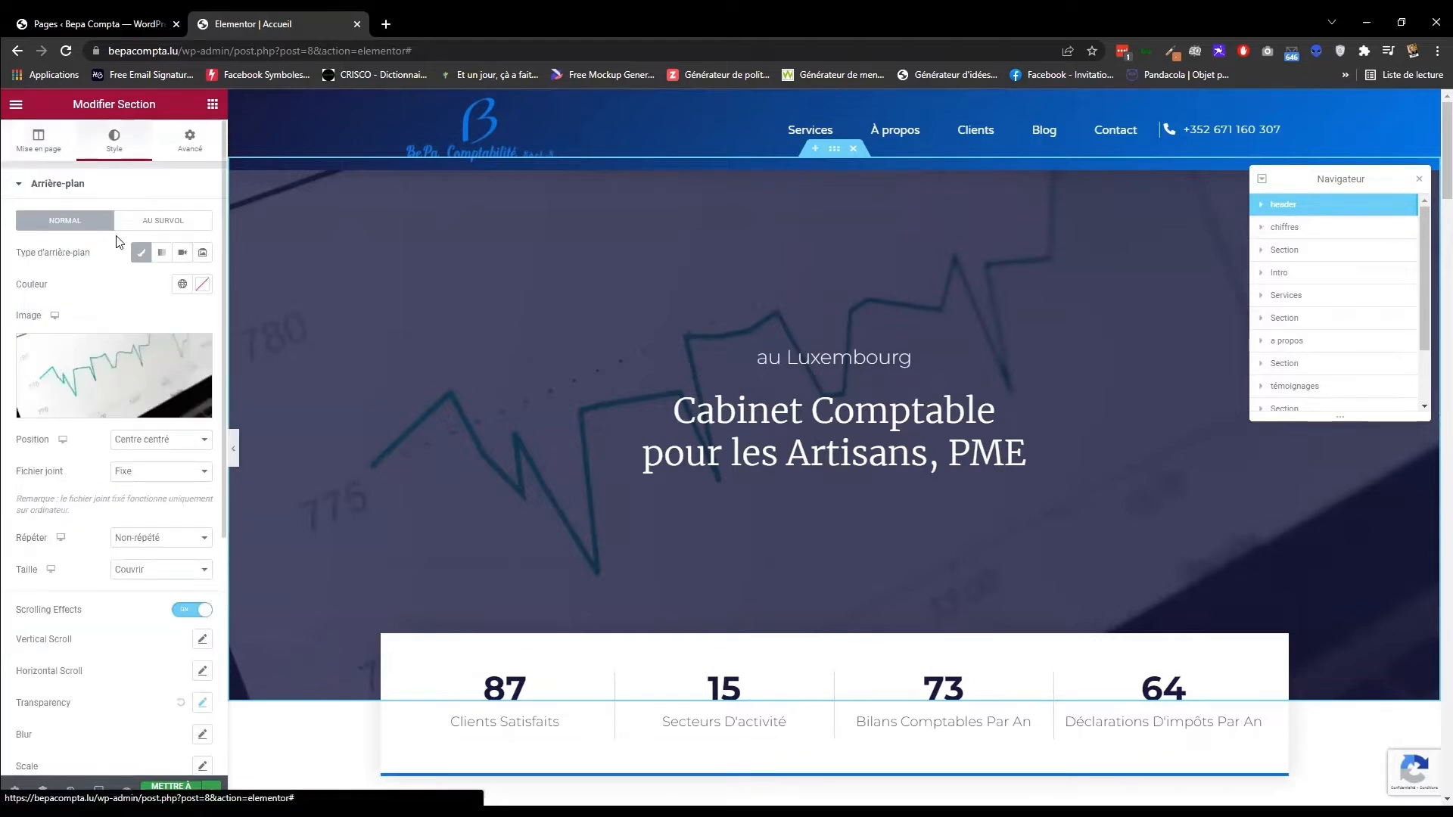
{"action": "left_click", "coordinate": [93, 407]}
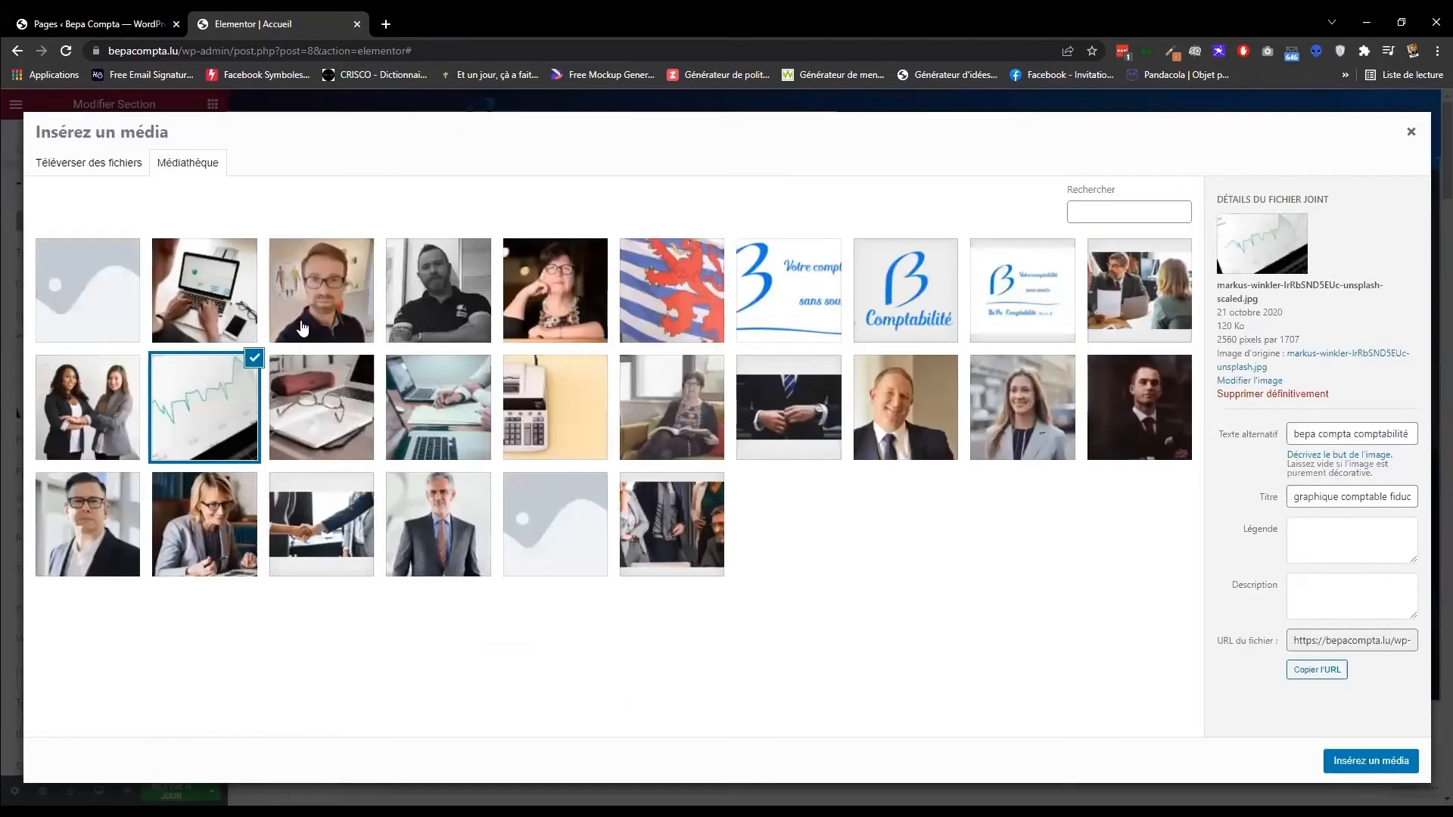
{"action": "left_click", "coordinate": [317, 404]}
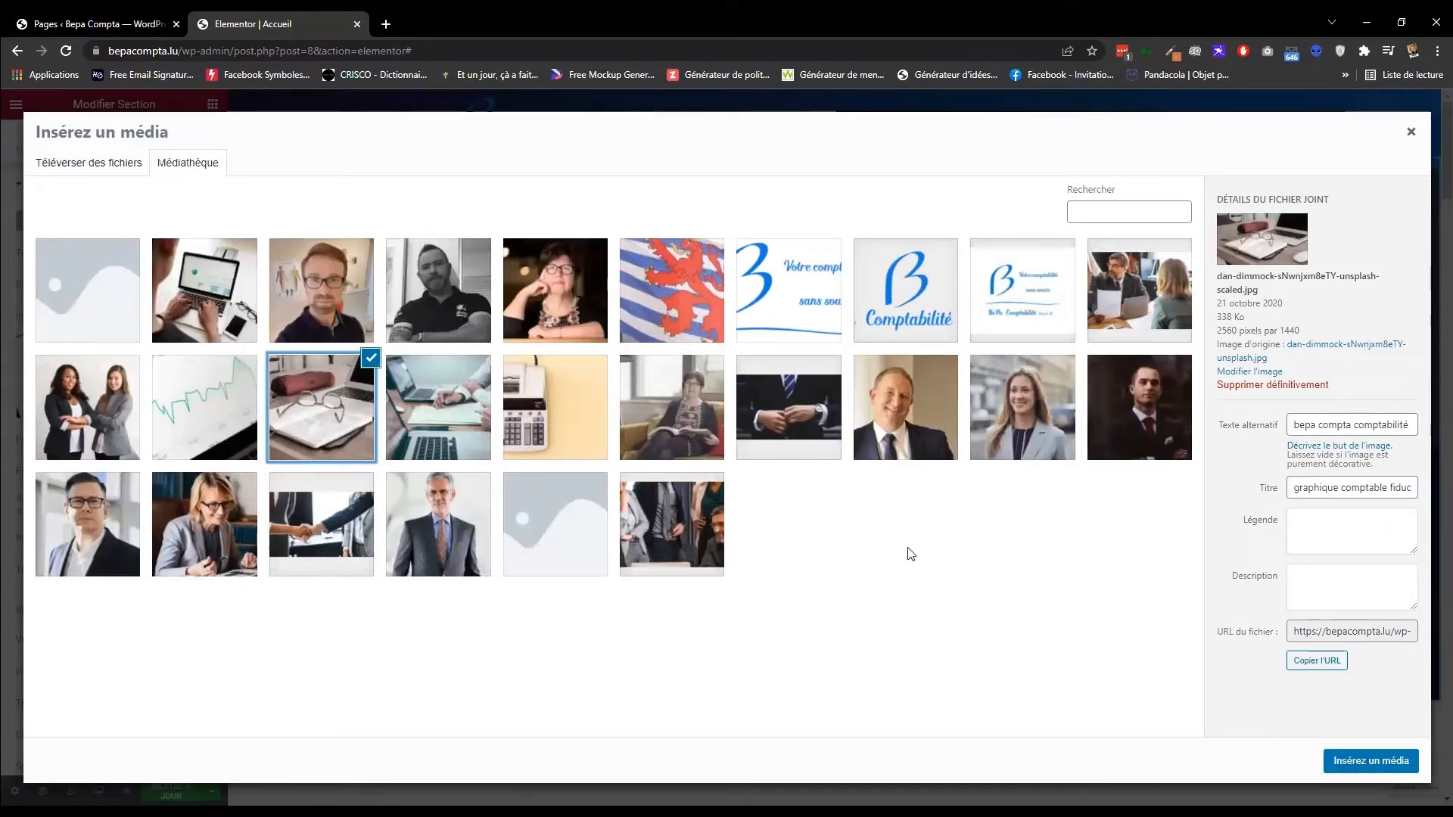
{"action": "left_click", "coordinate": [1388, 762]}
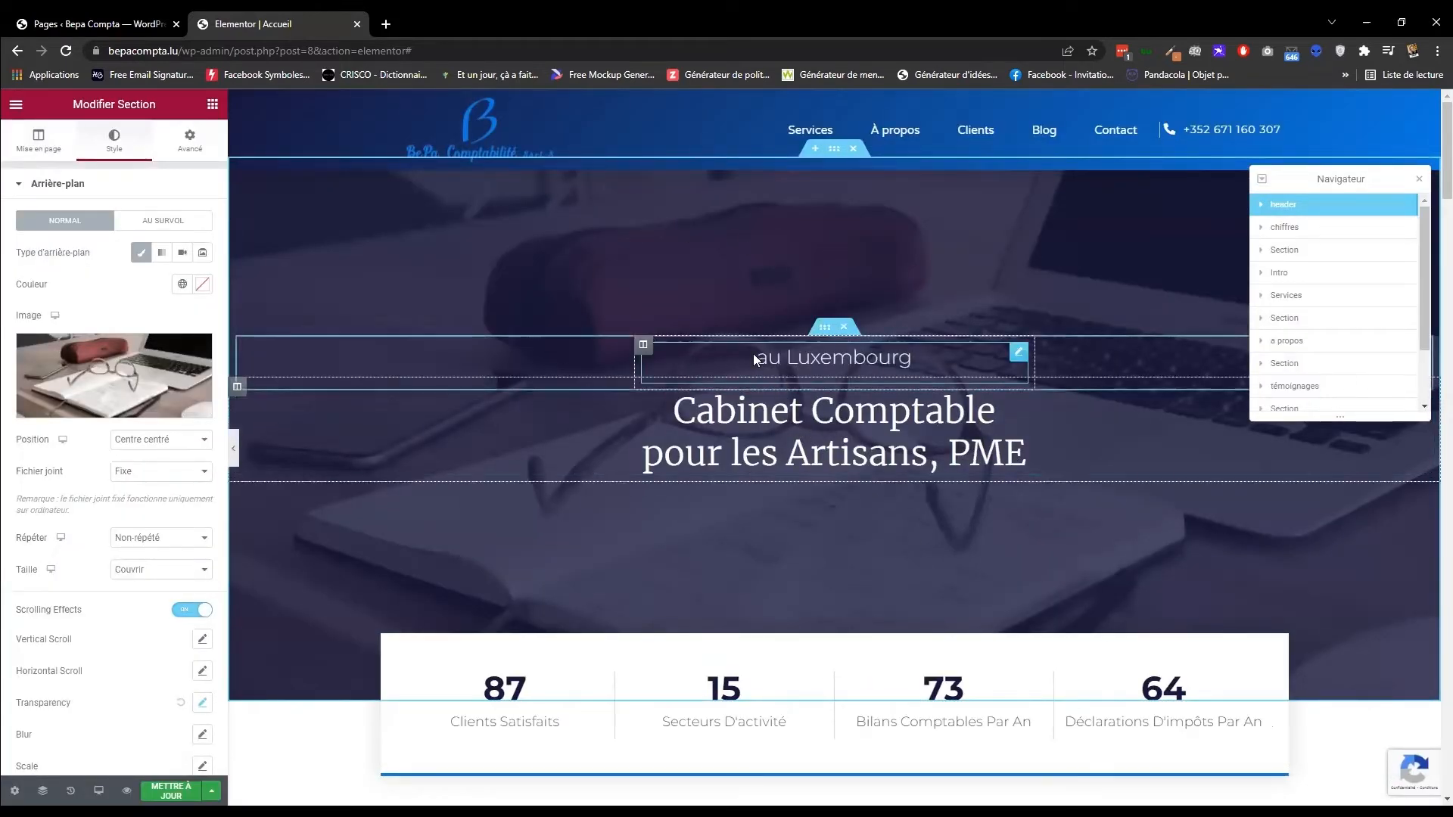
Move the "au Luxembourg" inner section below the hero heading.
{"action": "left_click", "coordinate": [832, 399]}
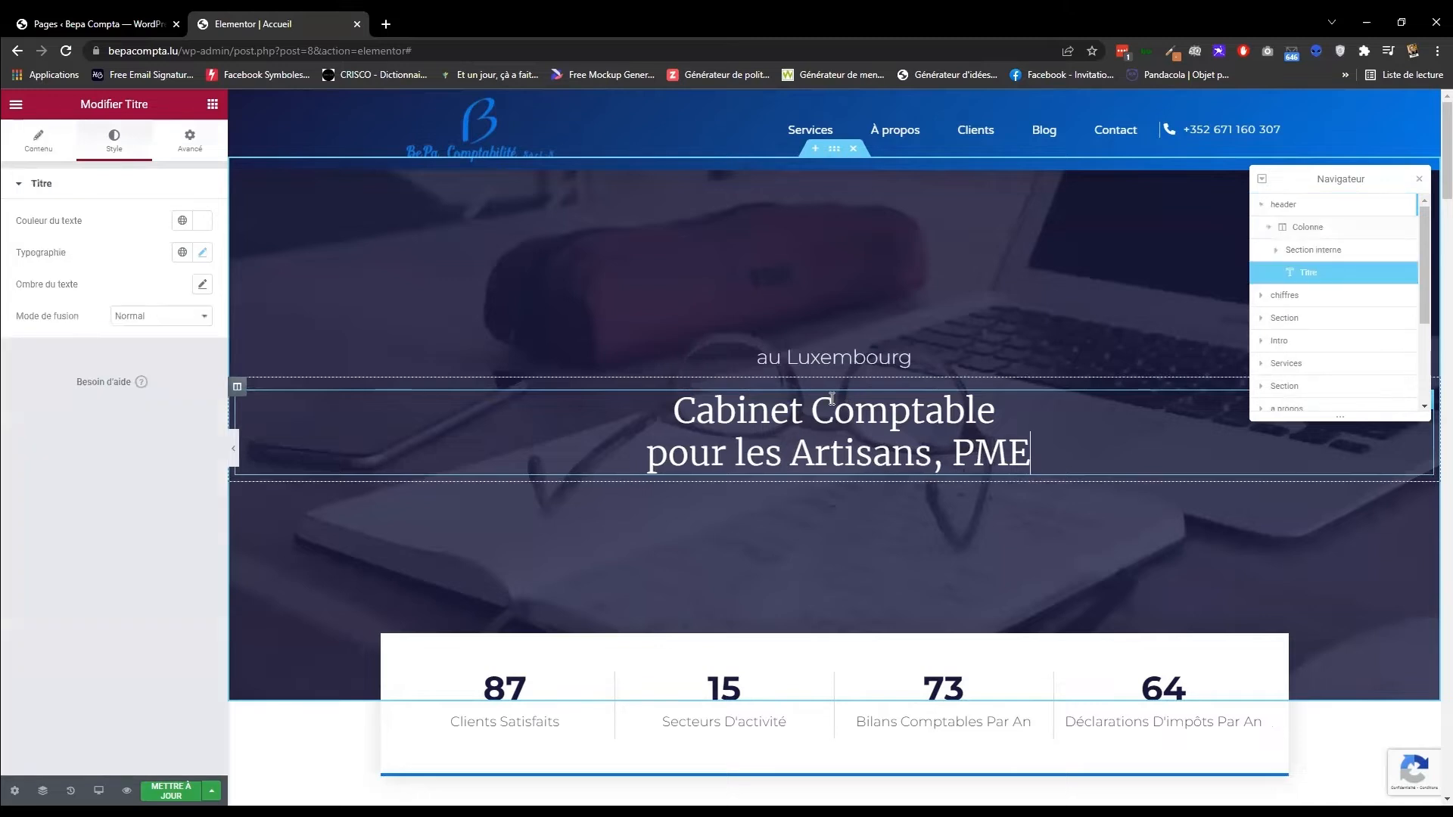
{"action": "left_click_drag", "start_coordinate": [832, 338], "coordinate": [820, 424]}
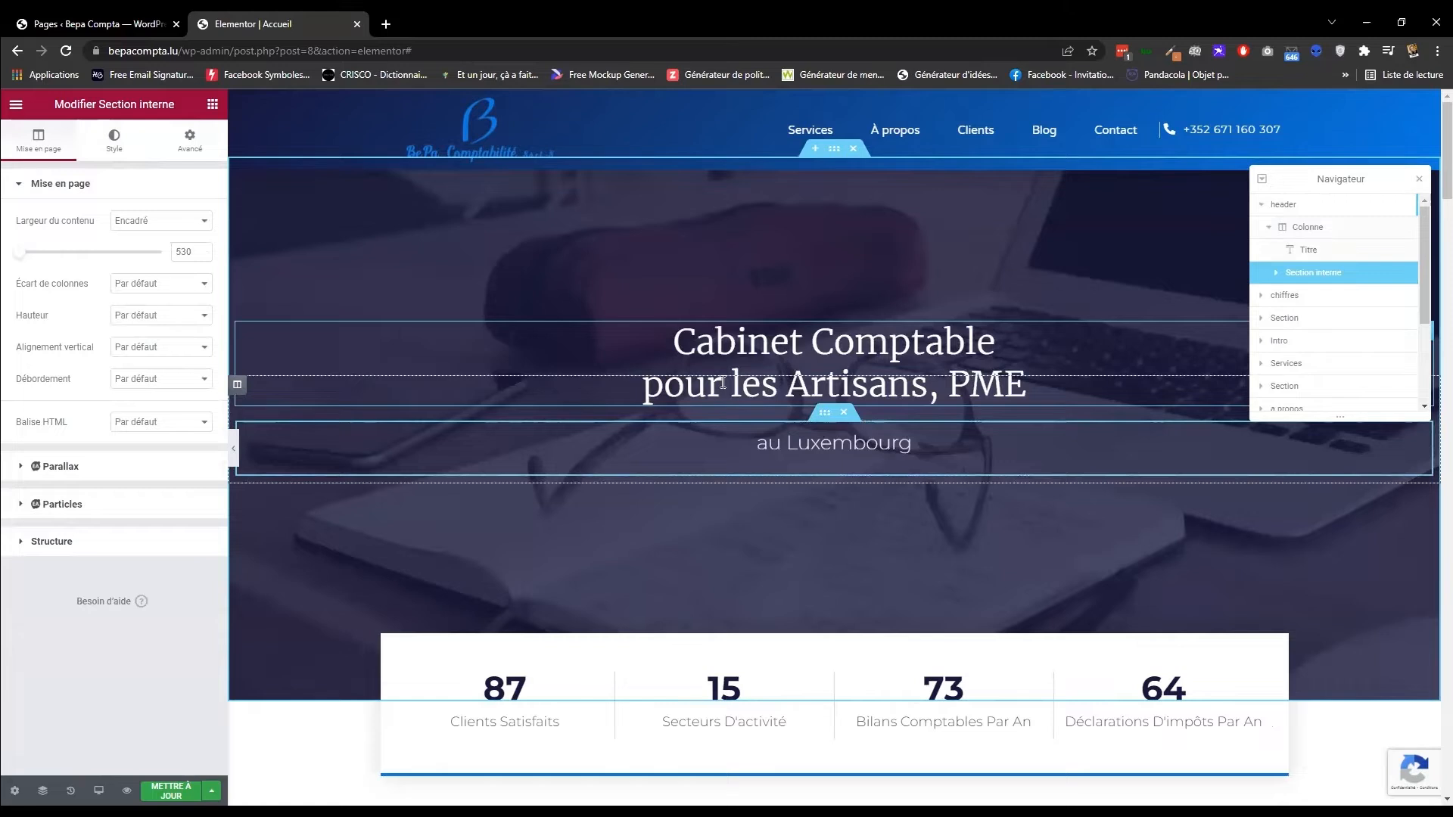
Set the text colour of the hero's "au Luxembourg" text to the global colour Bepa.
{"action": "left_click", "coordinate": [779, 439]}
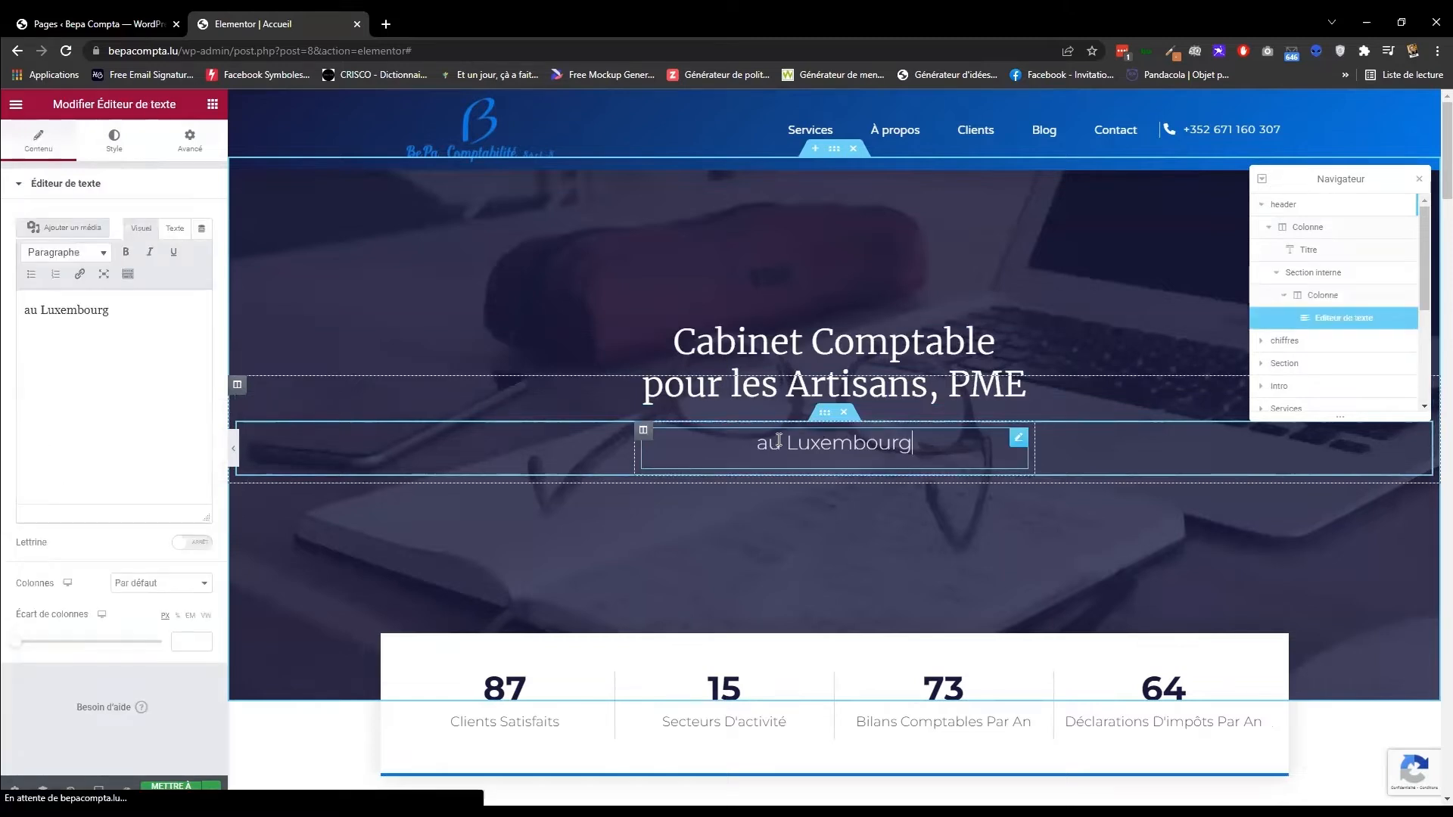
{"action": "left_click", "coordinate": [130, 306]}
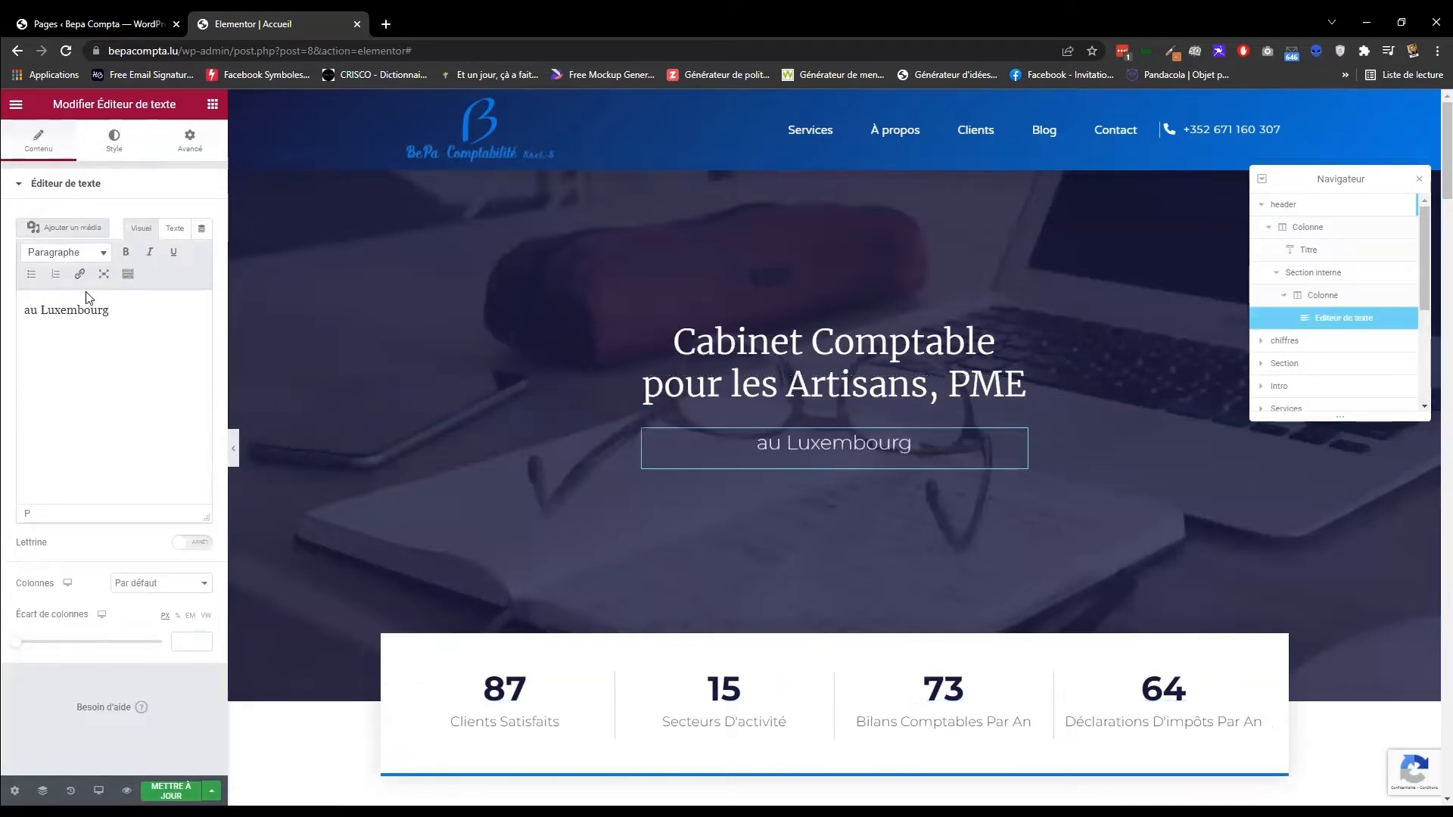
{"action": "left_click", "coordinate": [114, 151]}
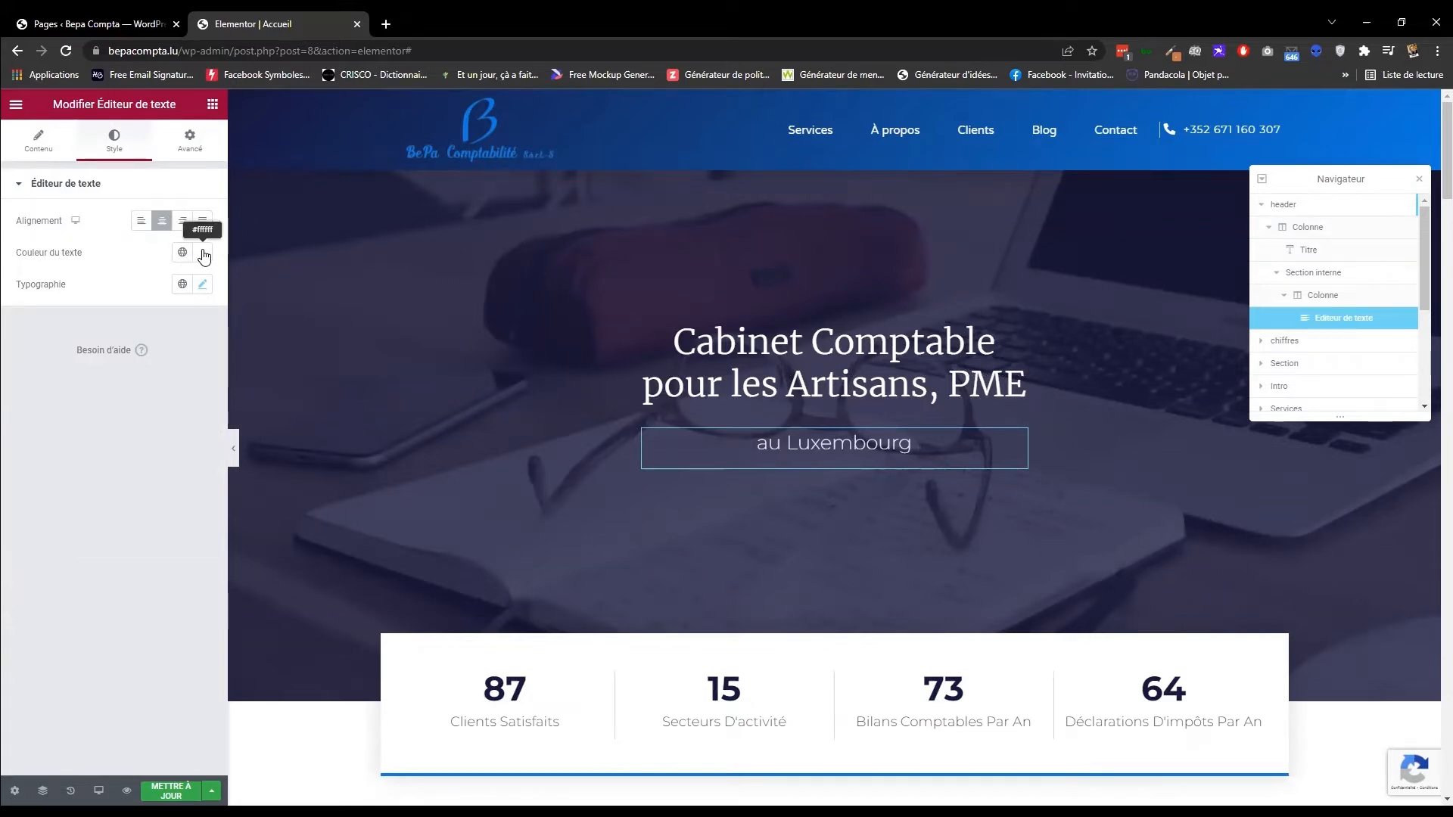
{"action": "left_click", "coordinate": [201, 253]}
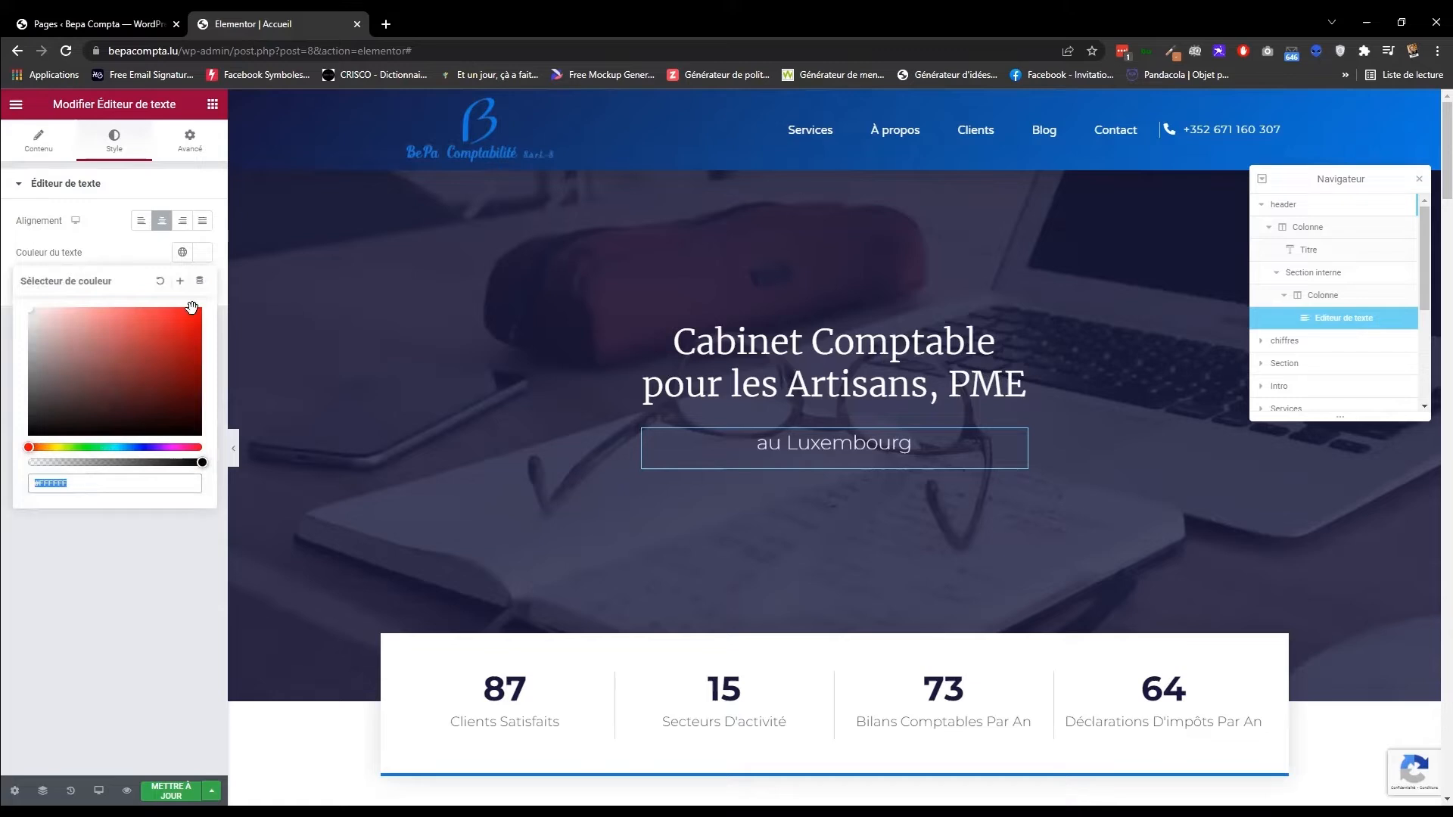
{"action": "left_click", "coordinate": [180, 254]}
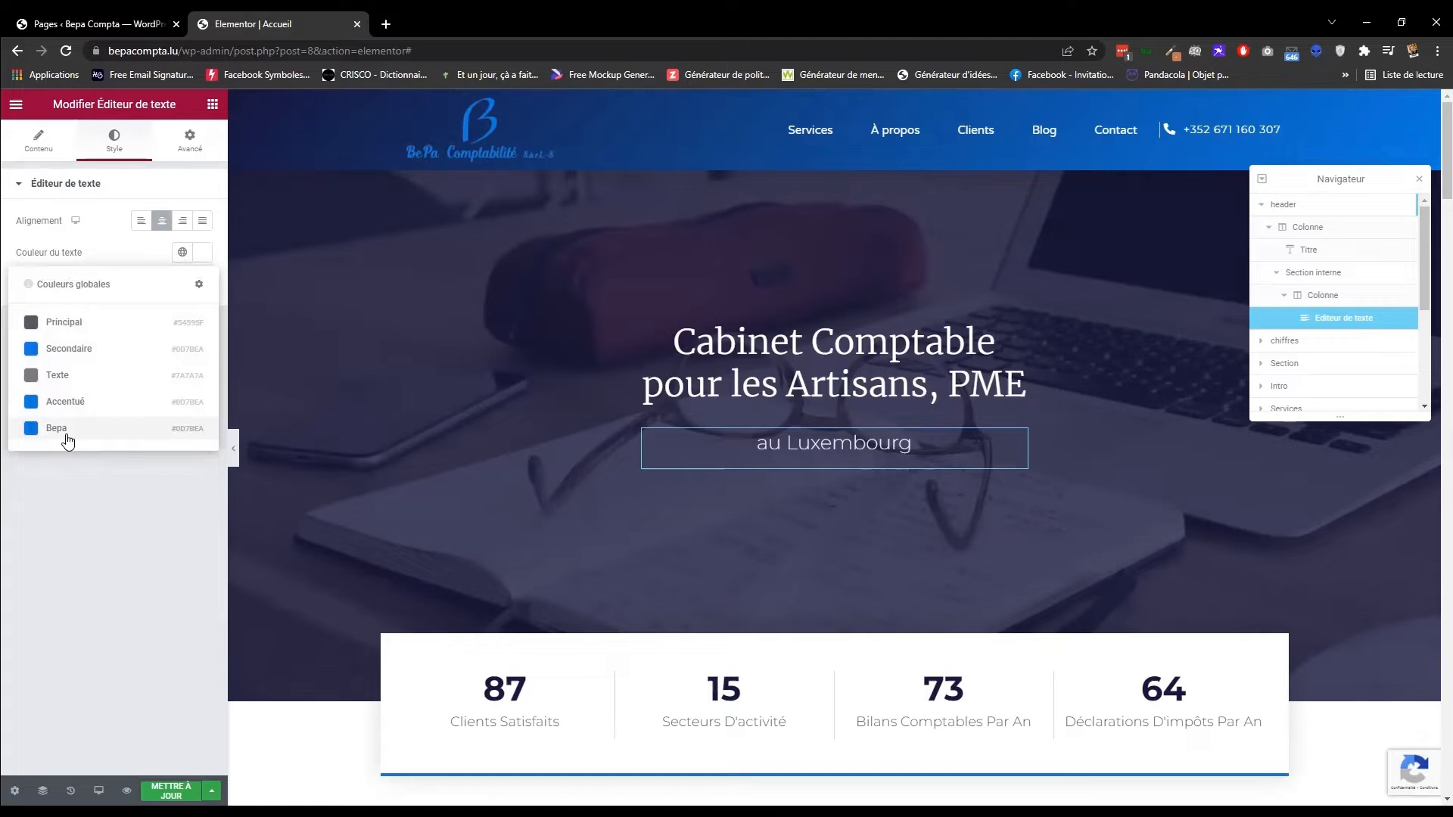
{"action": "left_click", "coordinate": [67, 441]}
Set the "au Luxembourg" typography to size 58 px, weight 800, line height 1.5 em and letter spacing 3.
{"action": "left_click", "coordinate": [202, 284]}
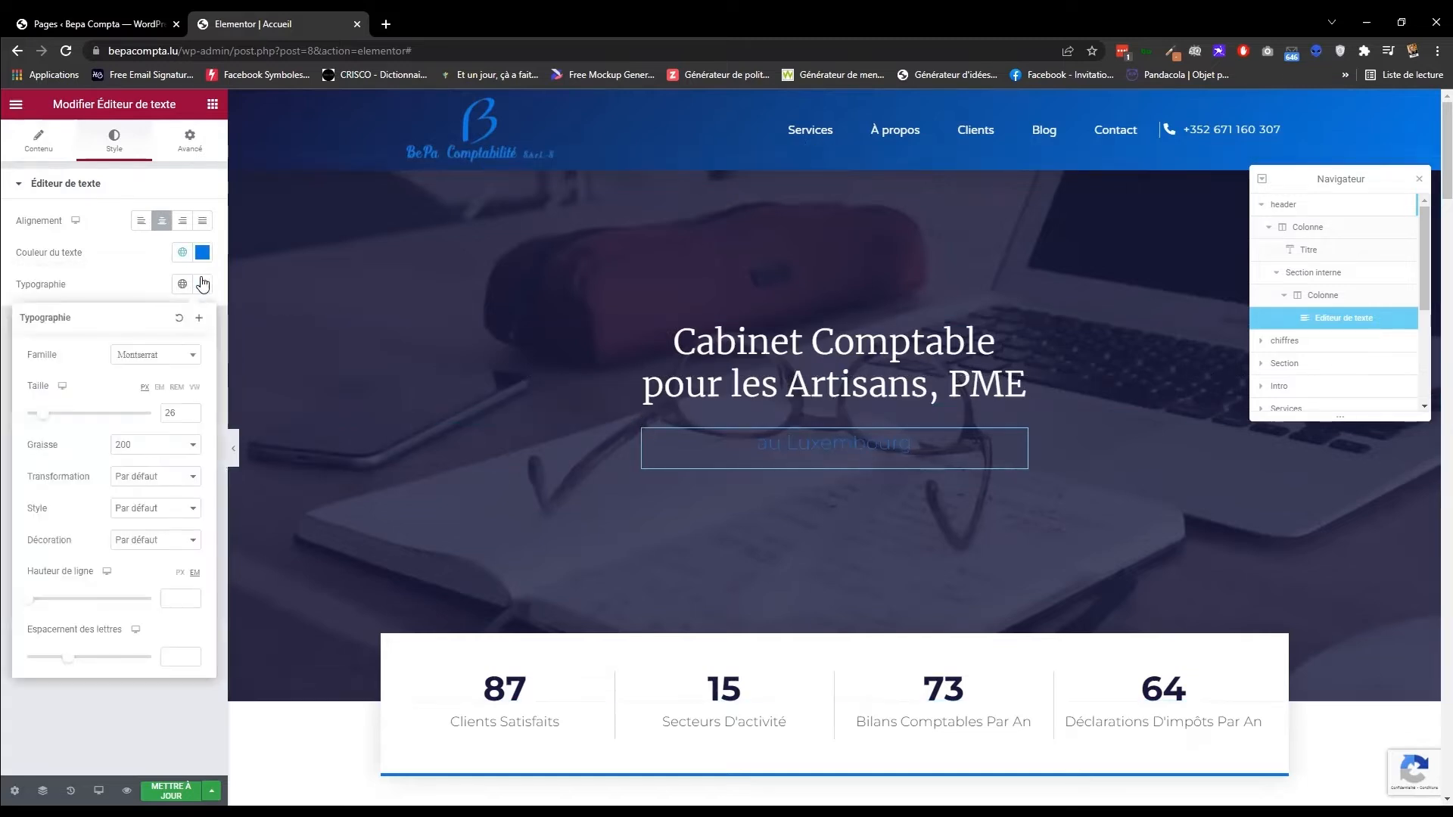
{"action": "left_click", "coordinate": [190, 448]}
{"action": "left_click", "coordinate": [156, 519]}
{"action": "left_click", "coordinate": [184, 451]}
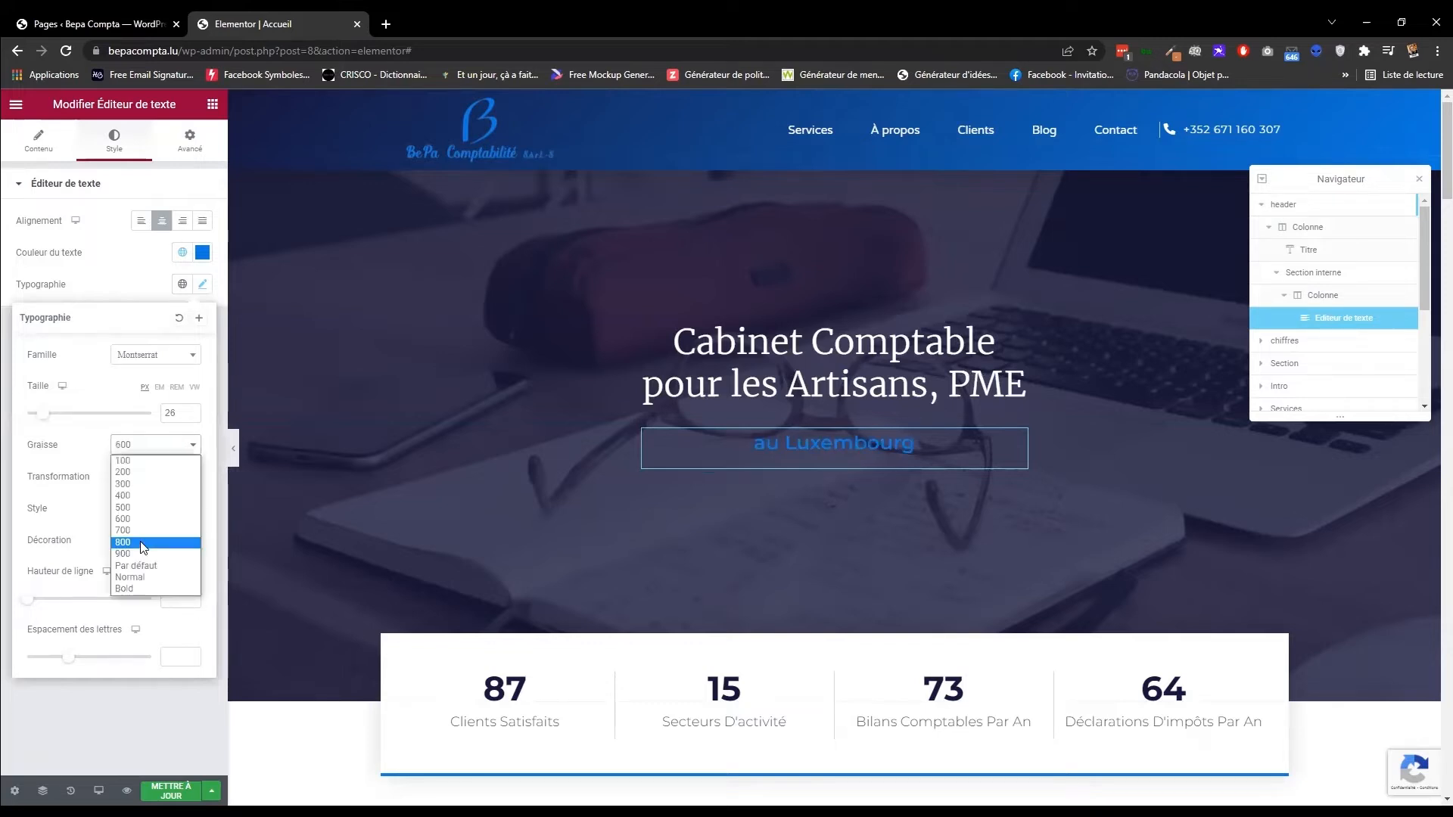
{"action": "left_click", "coordinate": [143, 544]}
{"action": "left_click_drag", "start_coordinate": [48, 419], "coordinate": [64, 414]}
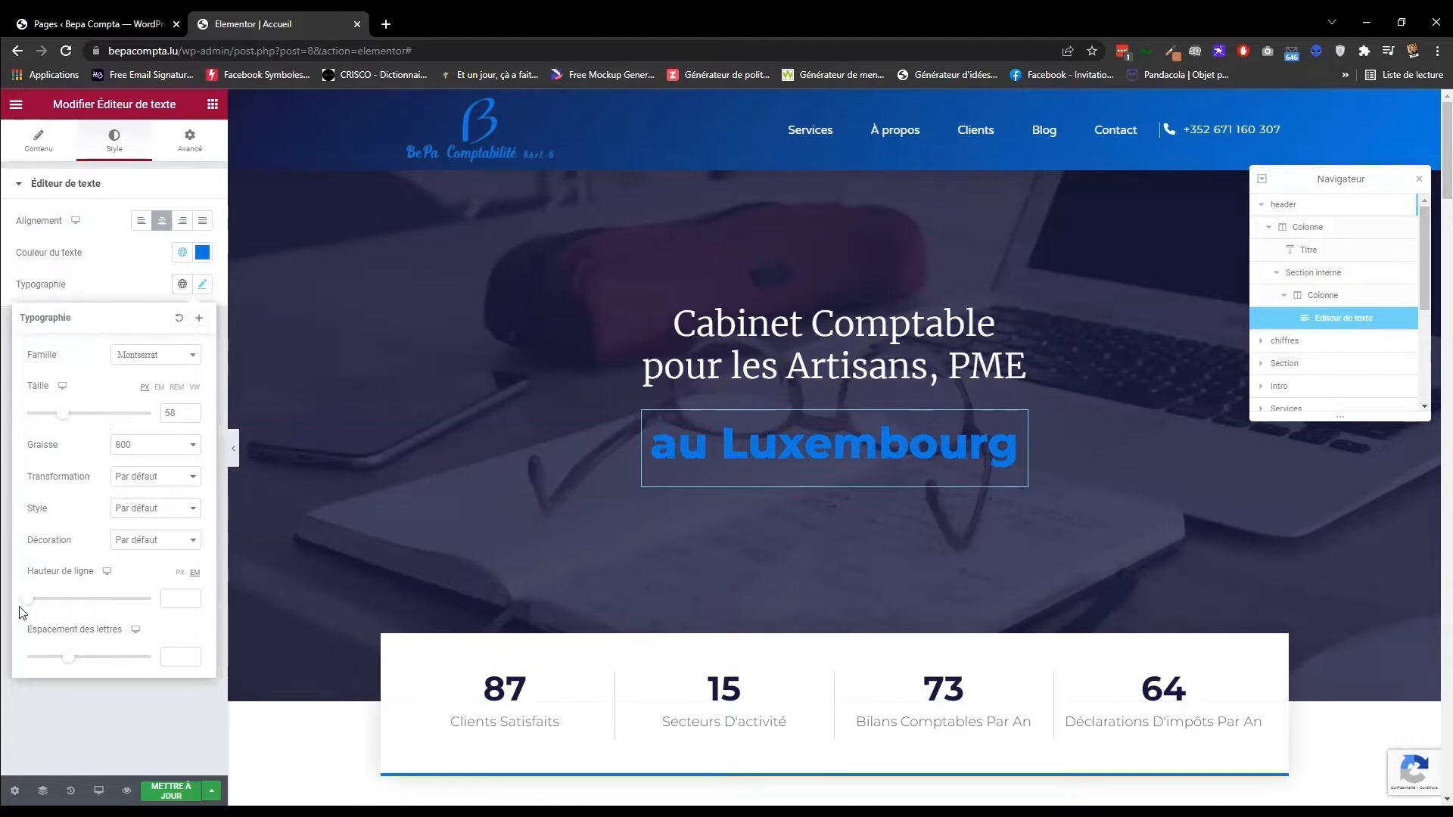
{"action": "left_click_drag", "start_coordinate": [73, 664], "coordinate": [93, 657]}
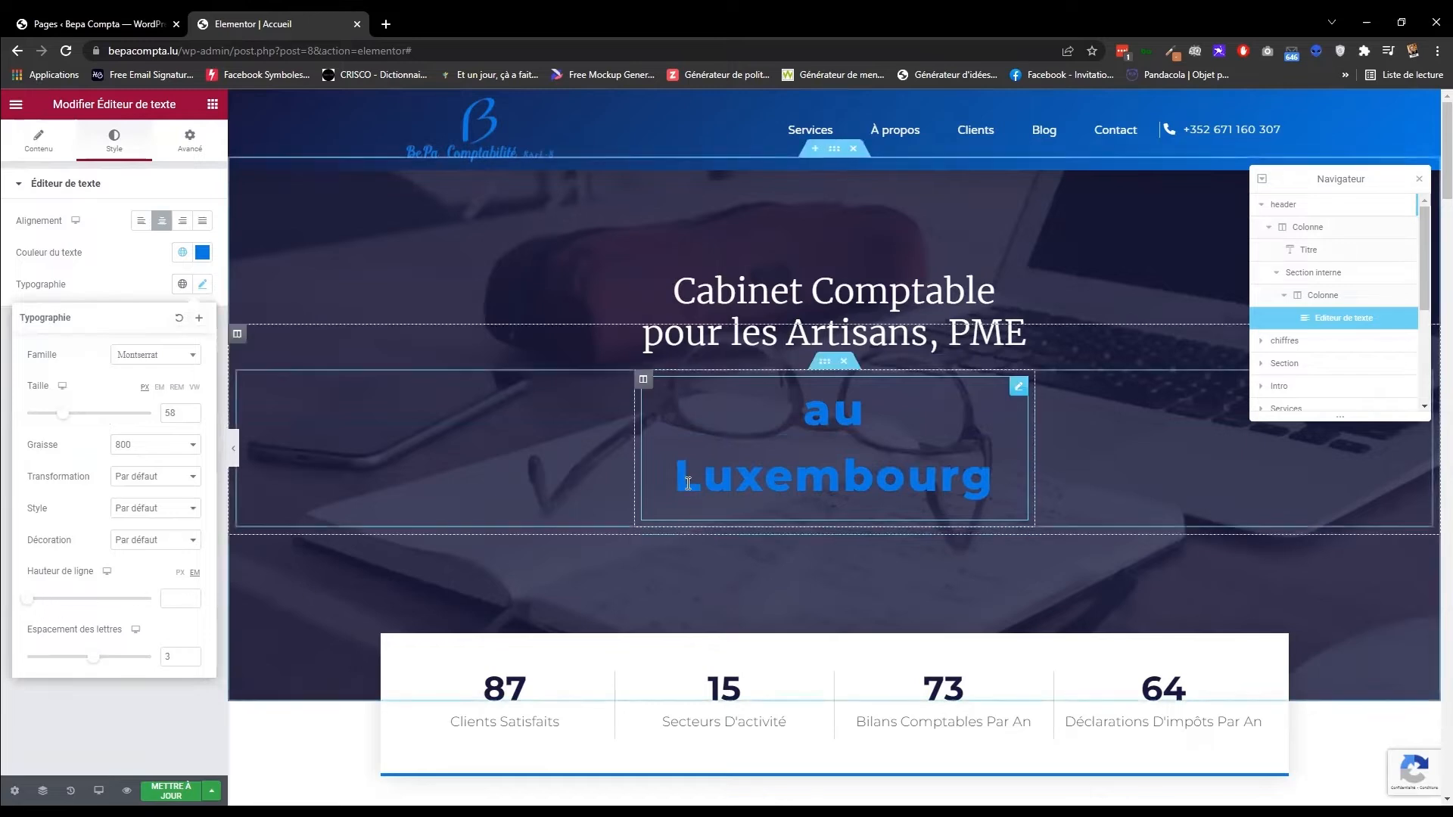
{"action": "left_click_drag", "start_coordinate": [26, 599], "coordinate": [46, 602]}
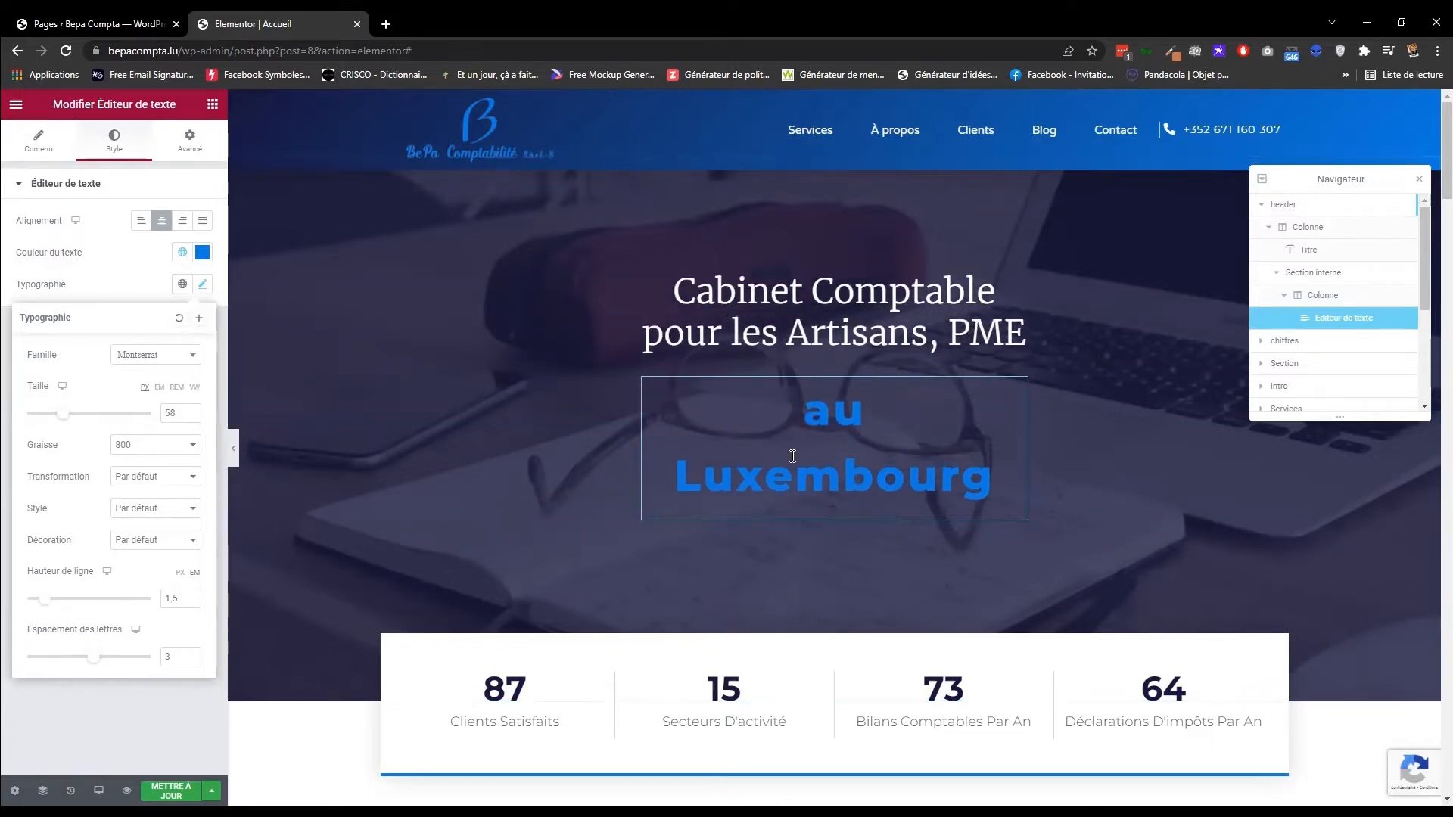
Open the settings of the "Clients satisfaits" counter below the hero.
{"action": "scroll", "coordinate": [776, 288], "scroll_direction": "down", "scroll_amount": 1}
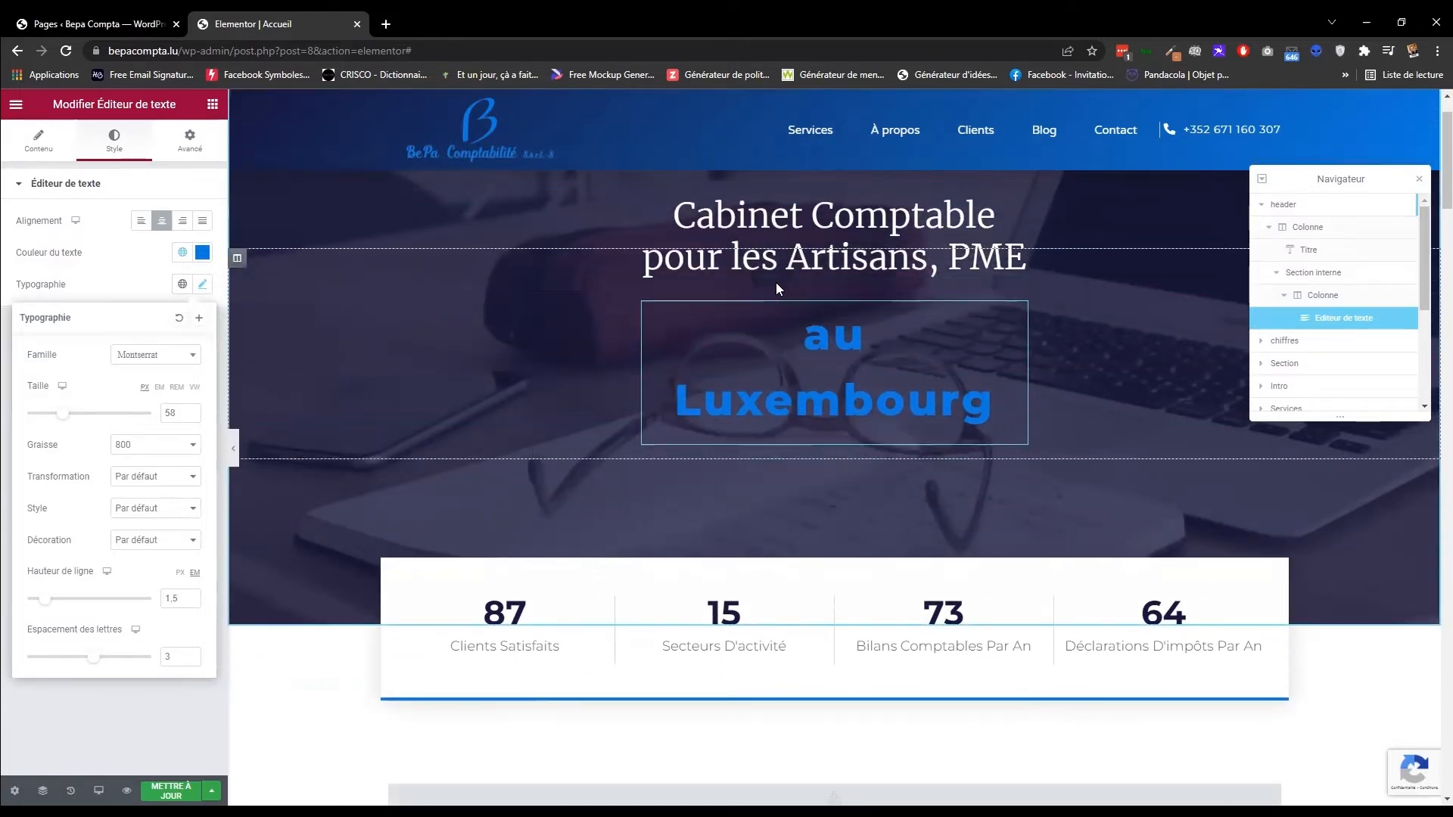
{"action": "scroll", "coordinate": [775, 283], "scroll_direction": "down", "scroll_amount": 2}
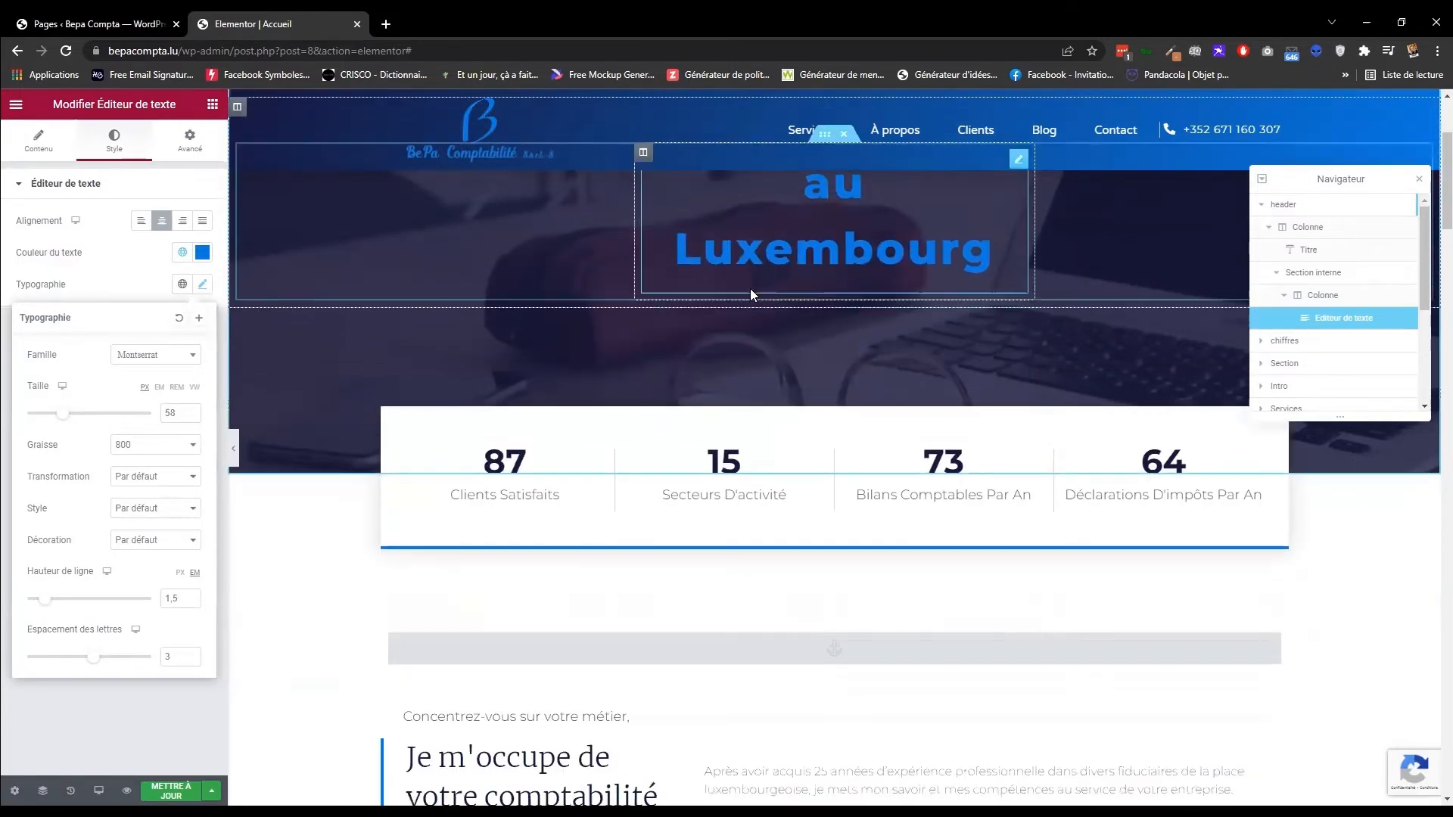
{"action": "left_click", "coordinate": [535, 496]}
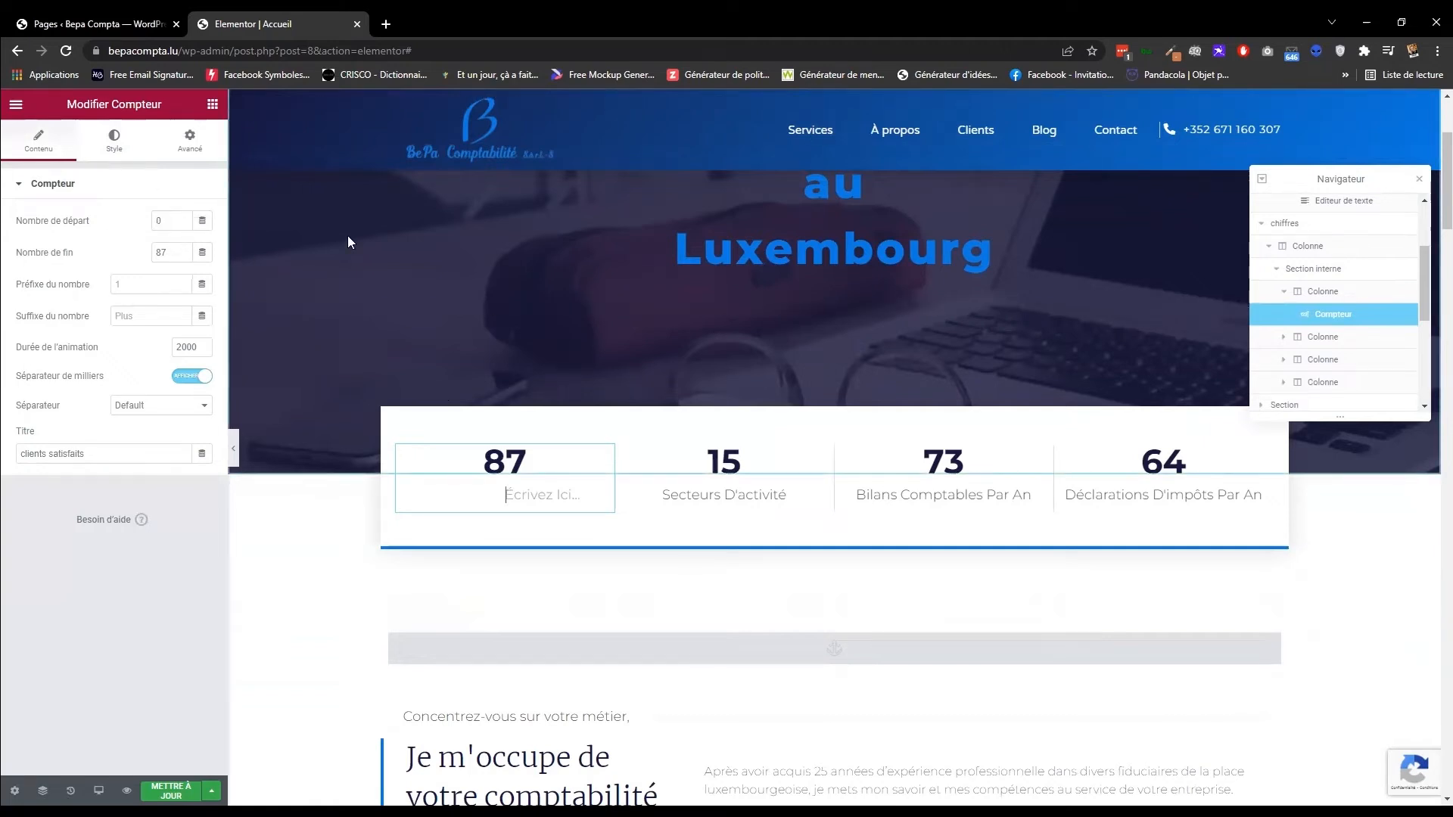
Examine the widget library from the basic widgets through the Pro widgets to the general ones, including the counter.
{"action": "left_click", "coordinate": [213, 106]}
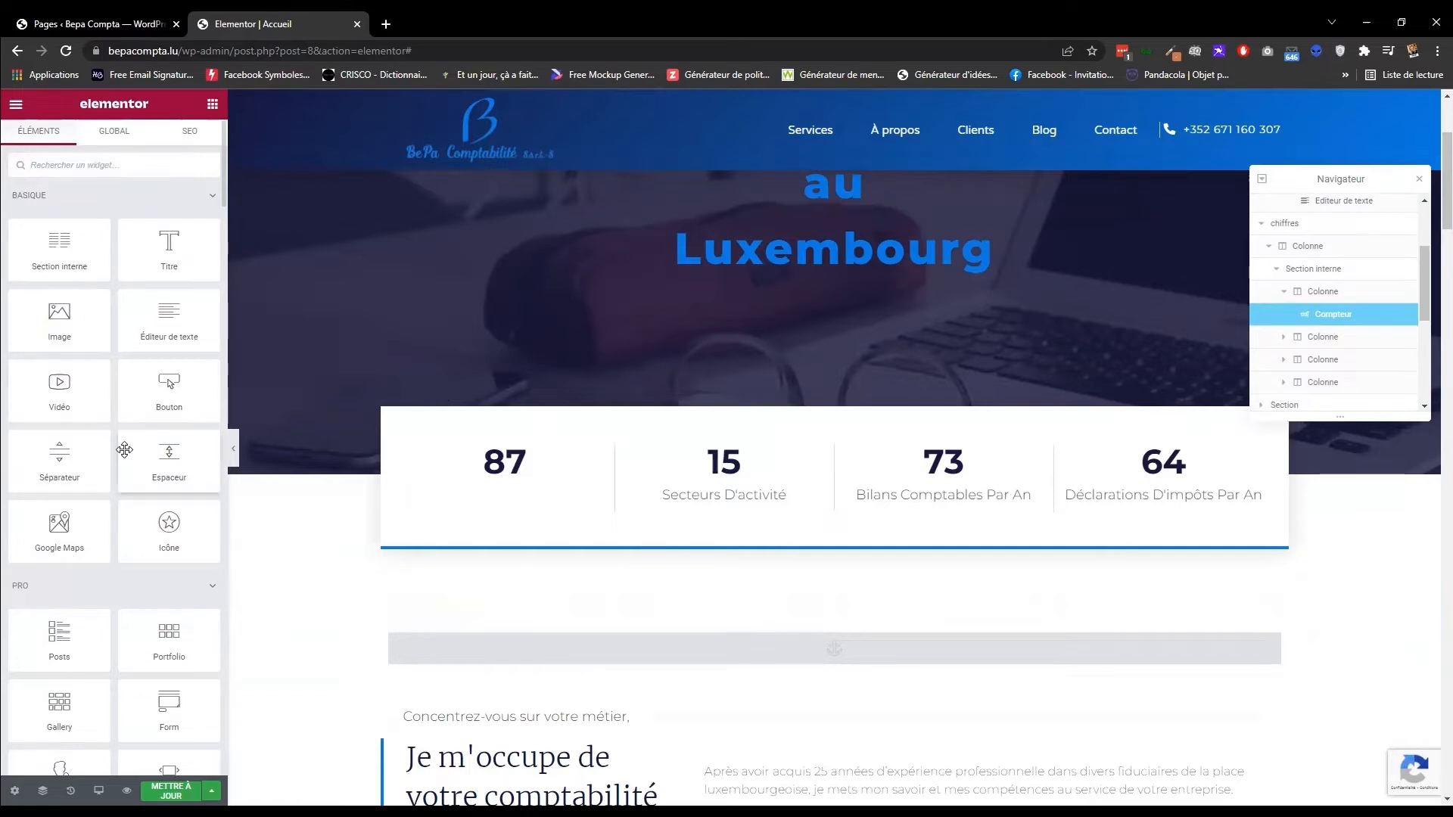
{"action": "scroll", "coordinate": [126, 433], "scroll_direction": "down", "scroll_amount": 2}
{"action": "scroll", "coordinate": [110, 286], "scroll_direction": "down", "scroll_amount": 2}
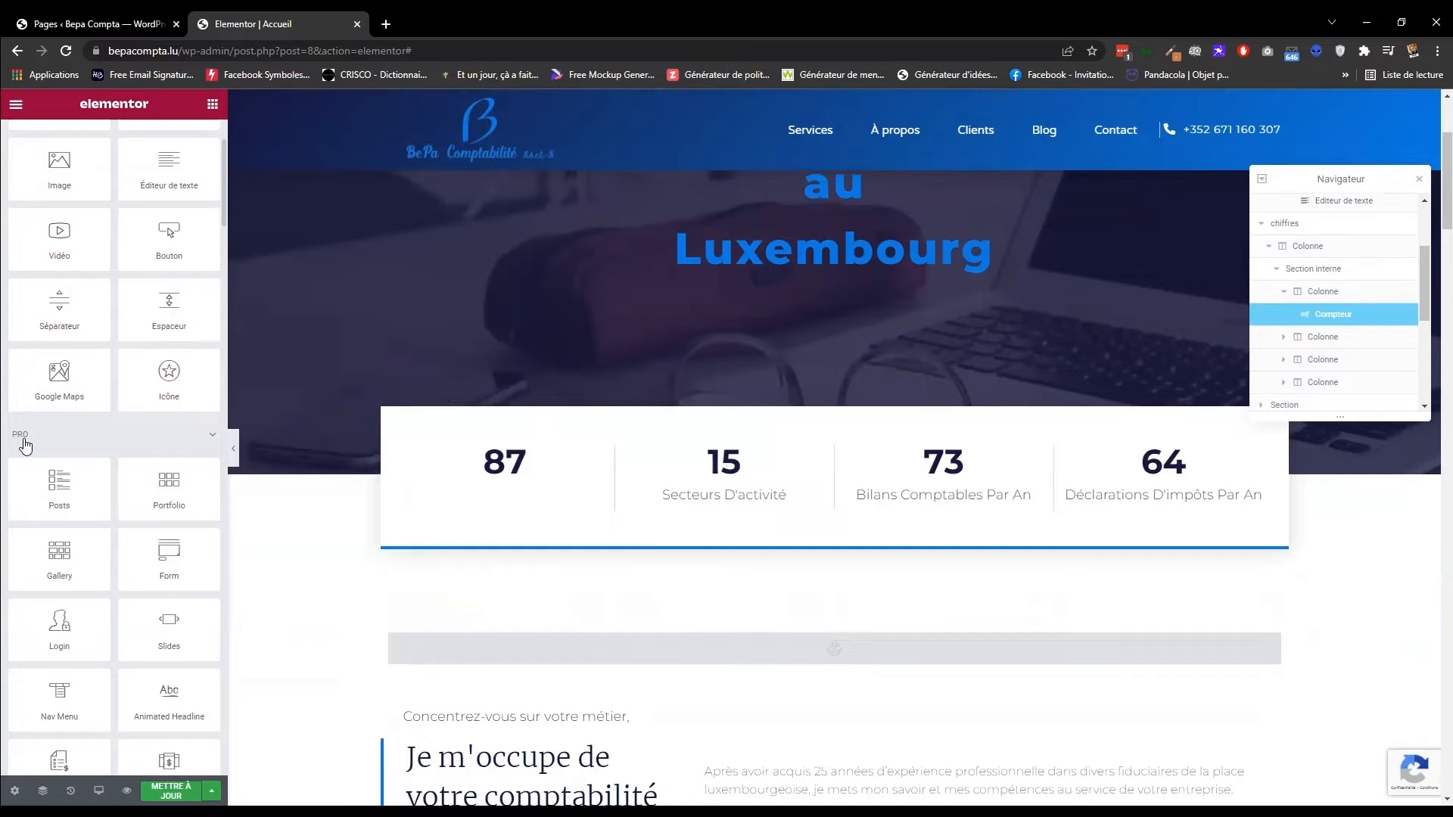
{"action": "scroll", "coordinate": [125, 427], "scroll_direction": "down", "scroll_amount": 3}
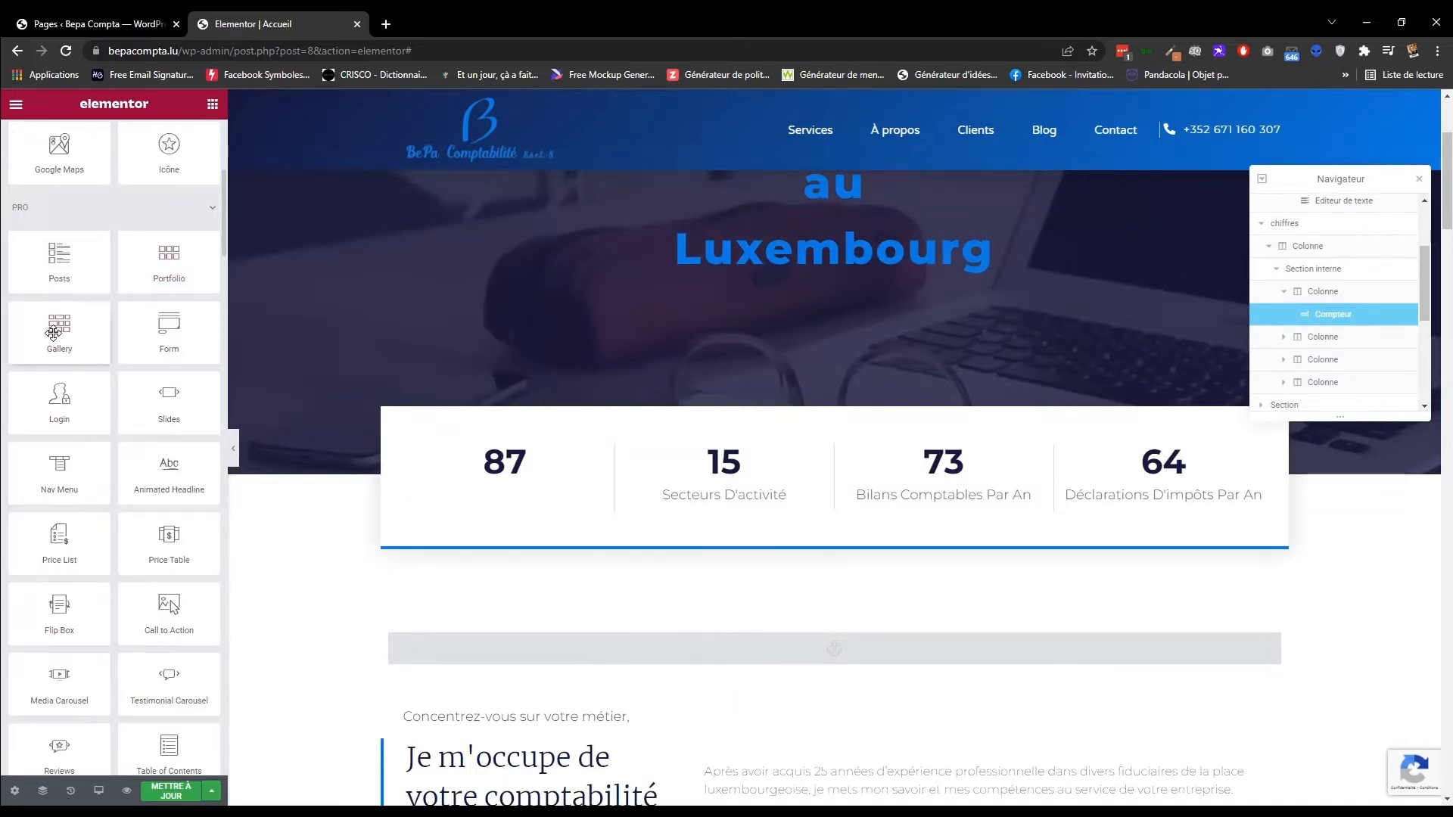
{"action": "scroll", "coordinate": [68, 318], "scroll_direction": "down", "scroll_amount": 1}
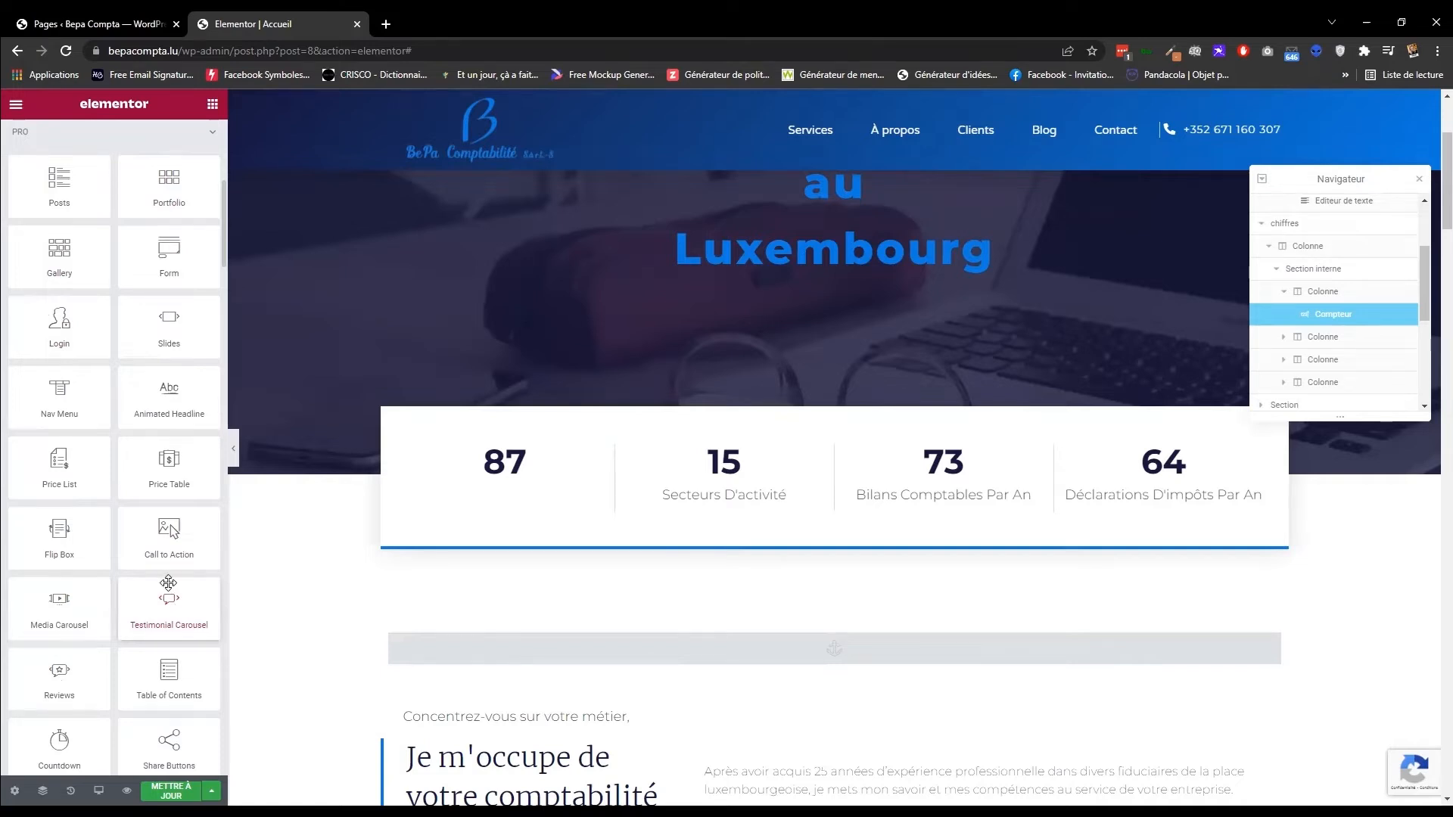
{"action": "scroll", "coordinate": [163, 529], "scroll_direction": "down", "scroll_amount": 1}
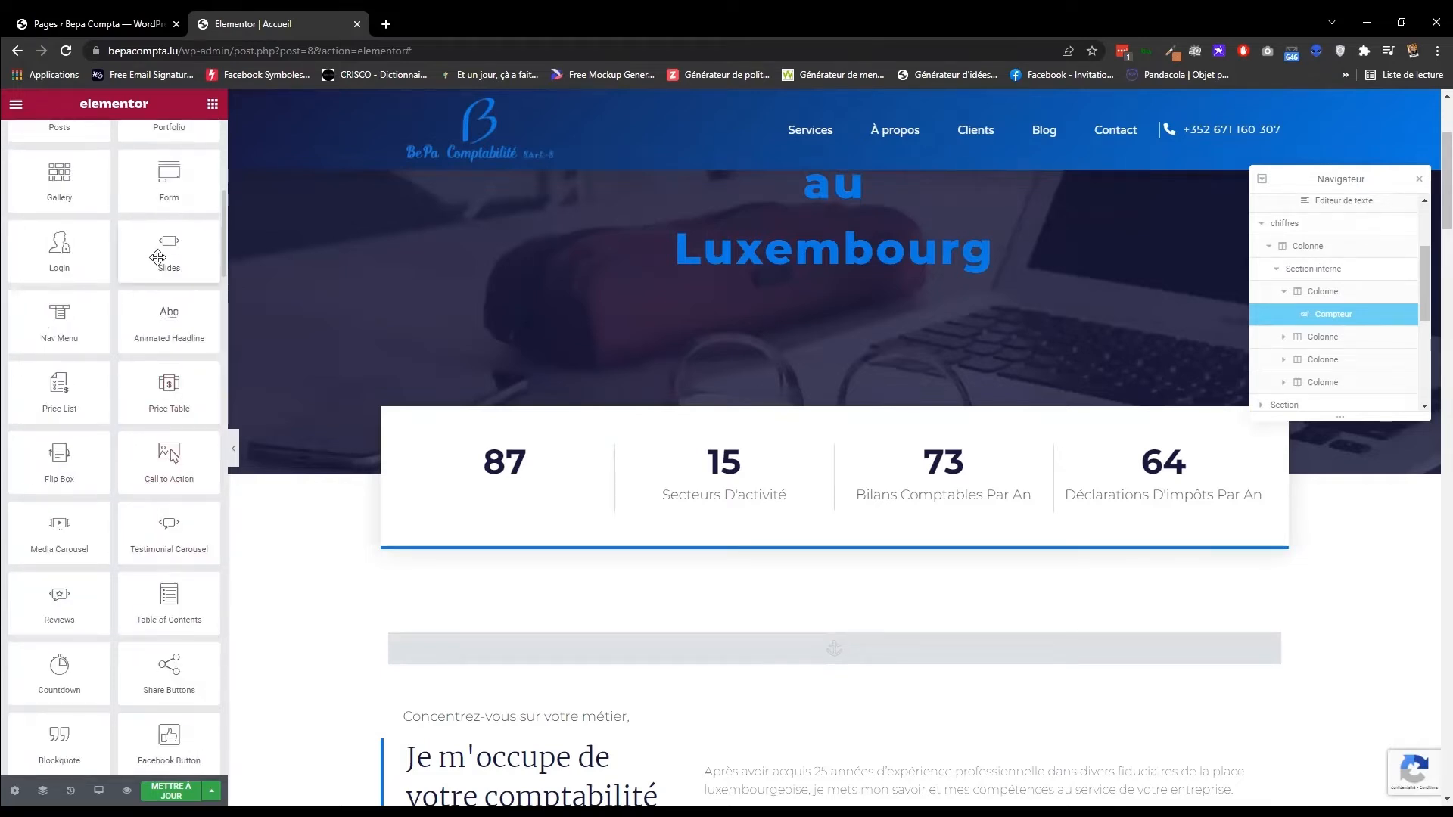
{"action": "scroll", "coordinate": [169, 313], "scroll_direction": "down", "scroll_amount": 4}
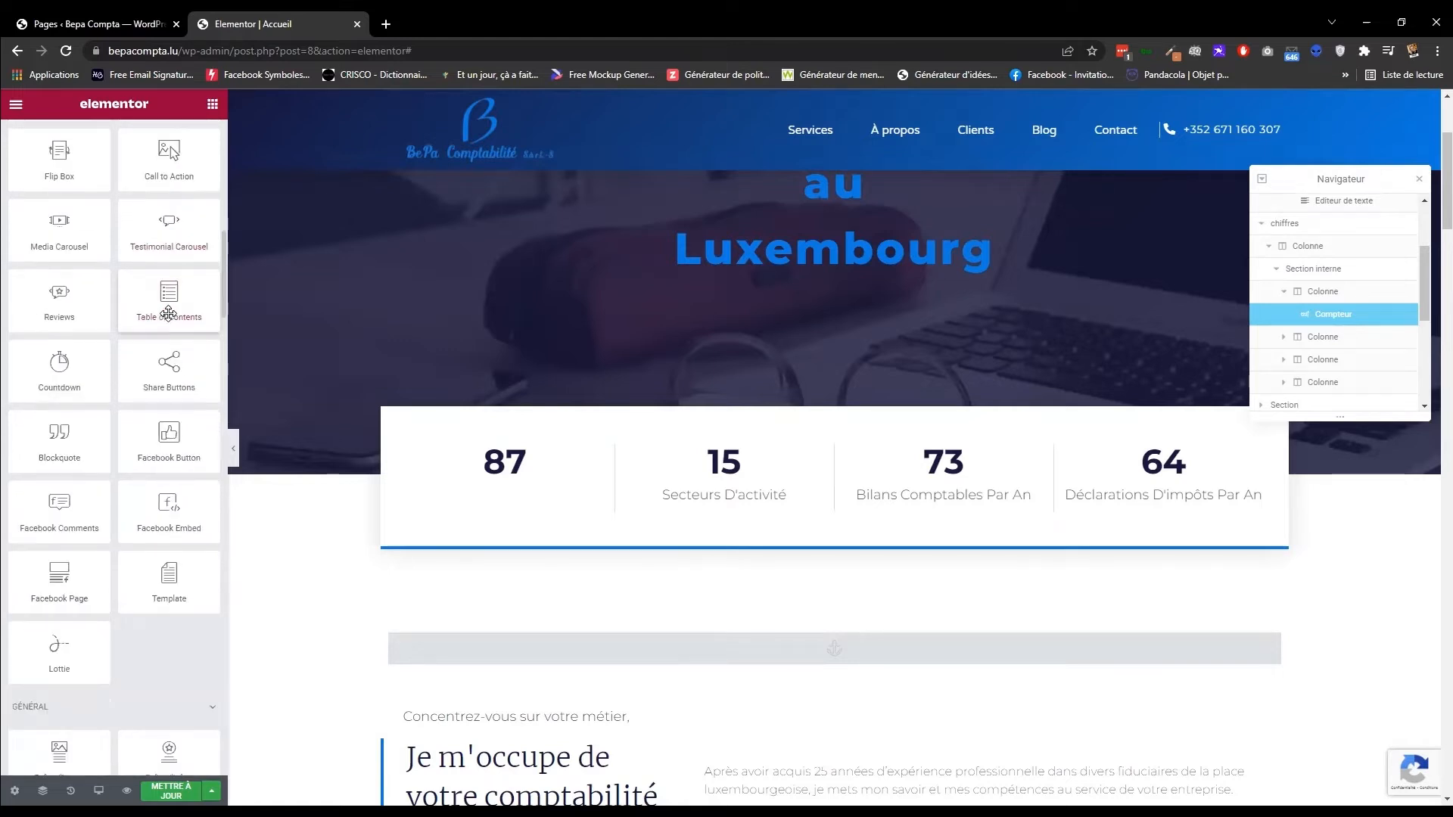
{"action": "scroll", "coordinate": [168, 314], "scroll_direction": "down", "scroll_amount": 4}
{"action": "scroll", "coordinate": [170, 316], "scroll_direction": "down", "scroll_amount": 2}
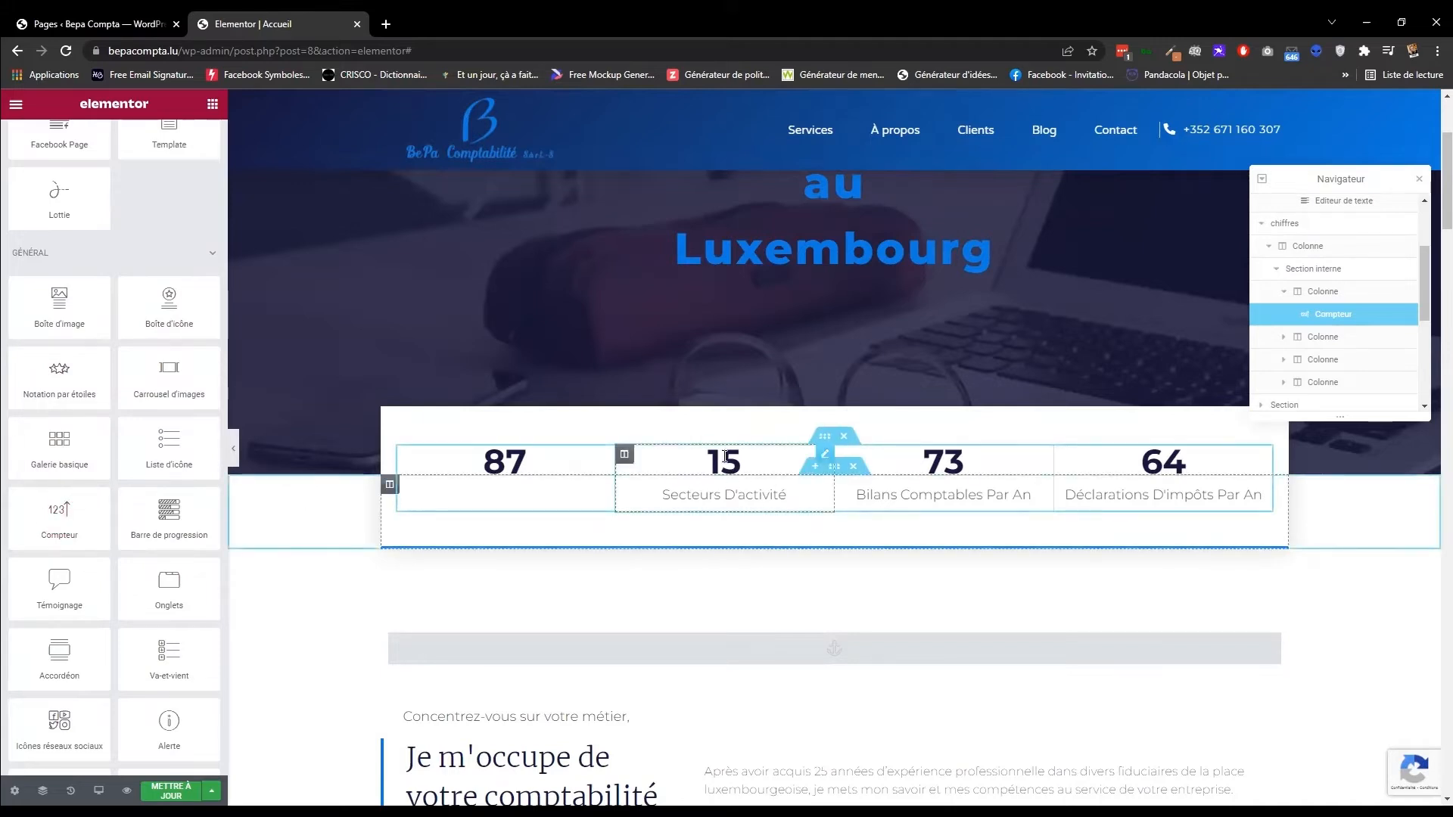
Set the end number of the "Clients satisfaits" counter to 59.
{"action": "left_click", "coordinate": [513, 459]}
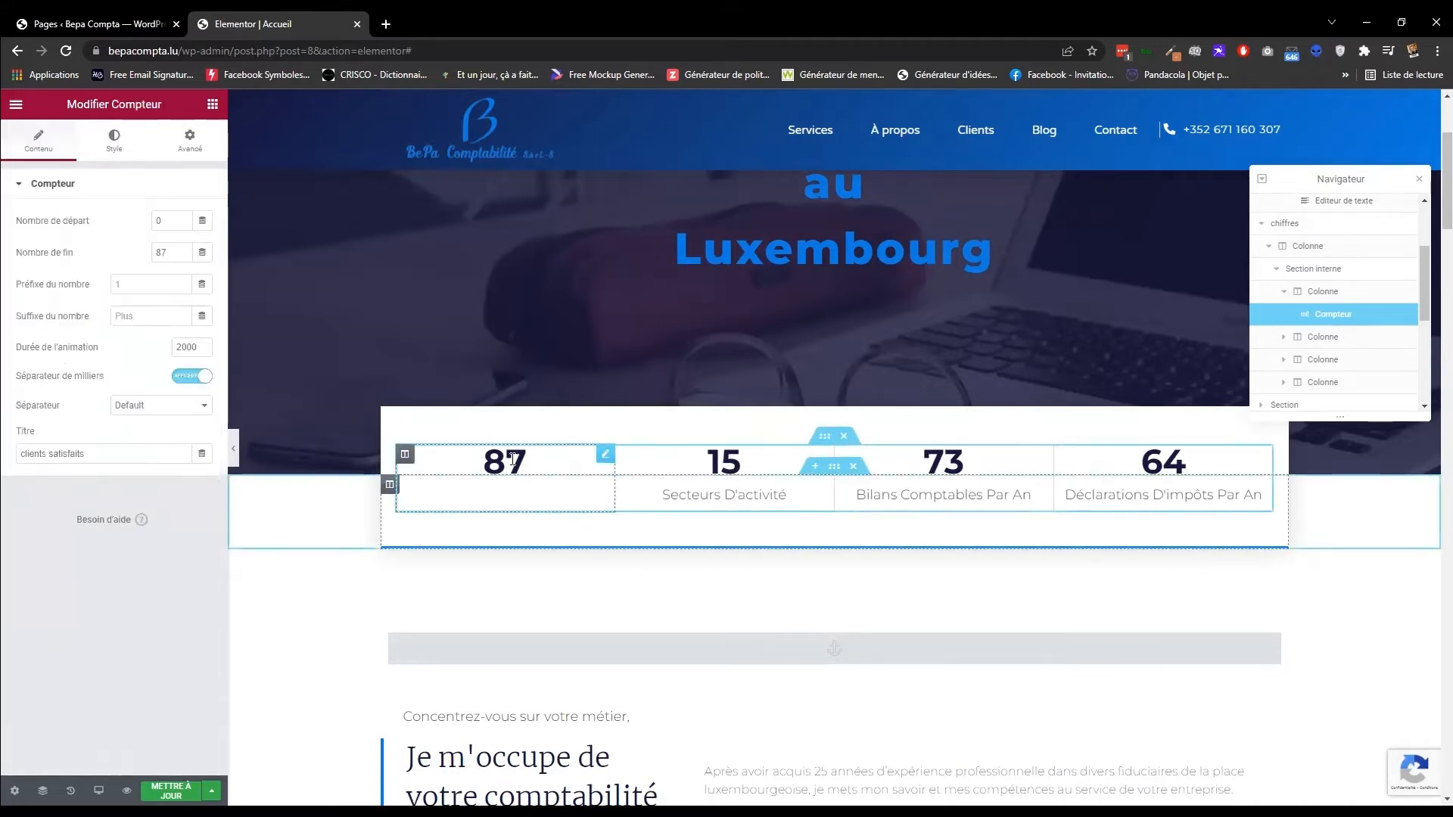
{"action": "double_click", "coordinate": [158, 253]}
{"action": "key", "text": "BackSpace"}
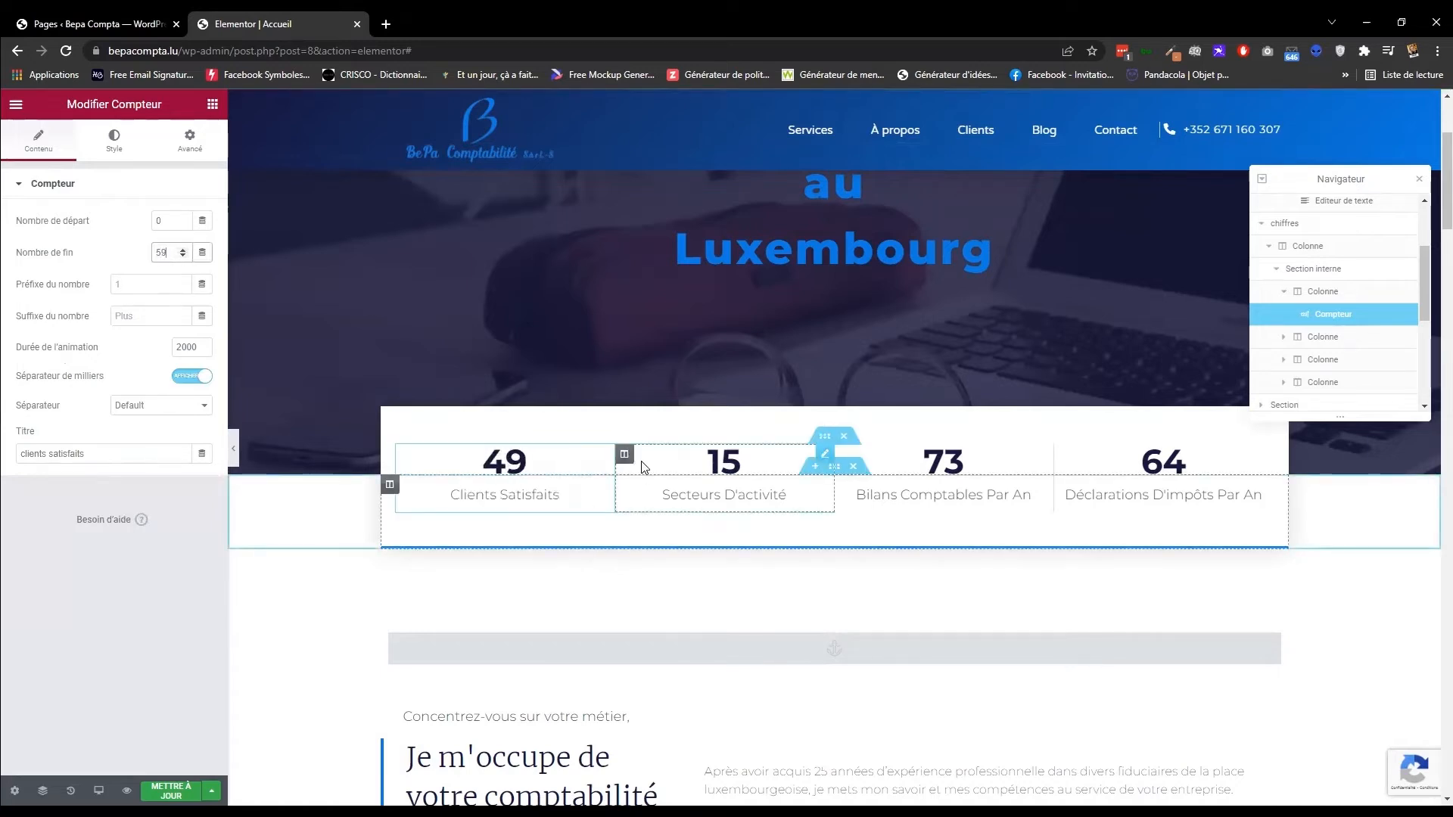
Examine the content settings of the introduction's small title, its "Je m'occupe de votre comptabilité" heading and its paragraph.
{"action": "scroll", "coordinate": [665, 368], "scroll_direction": "down", "scroll_amount": 4}
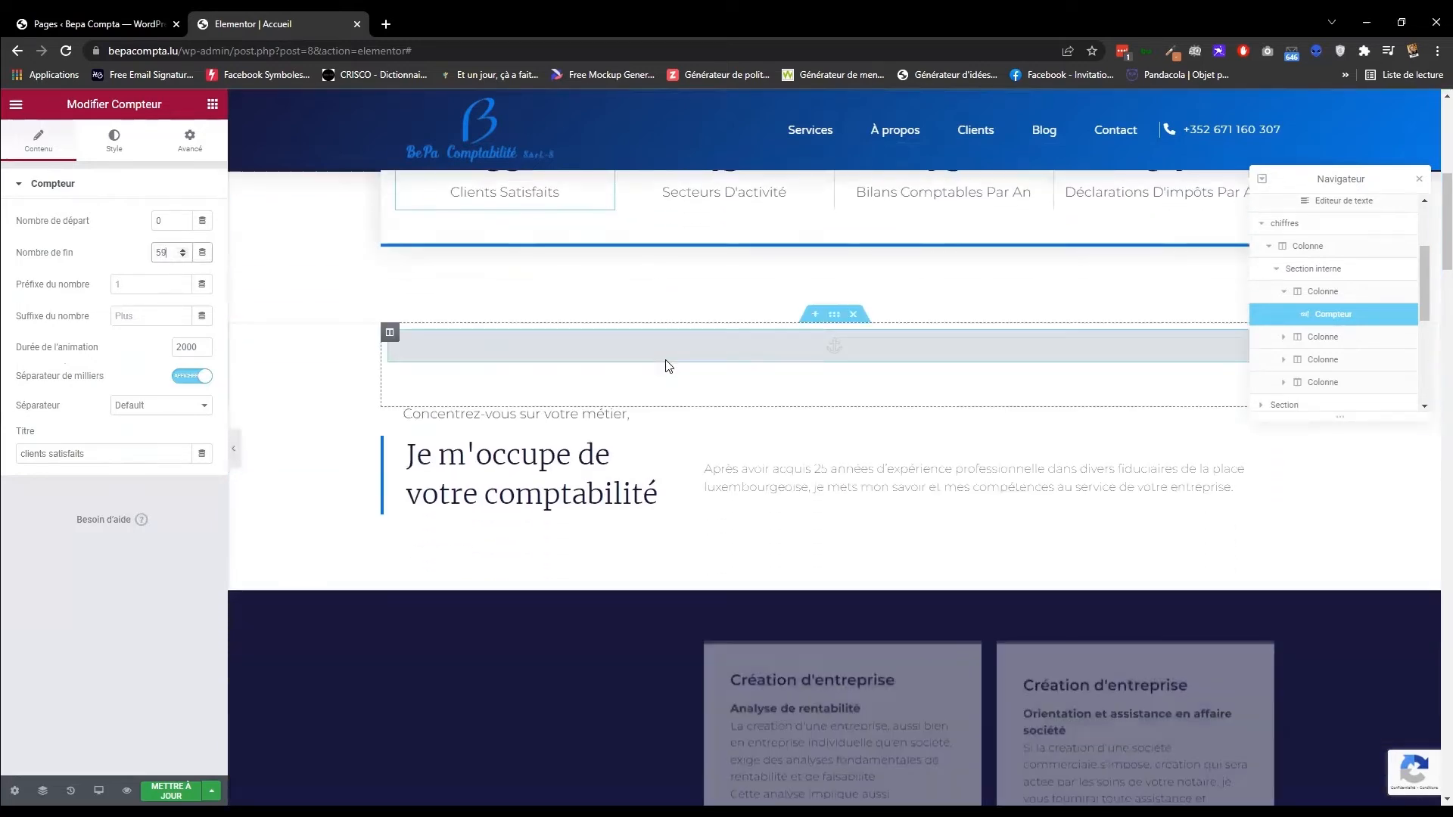
{"action": "left_click", "coordinate": [550, 412]}
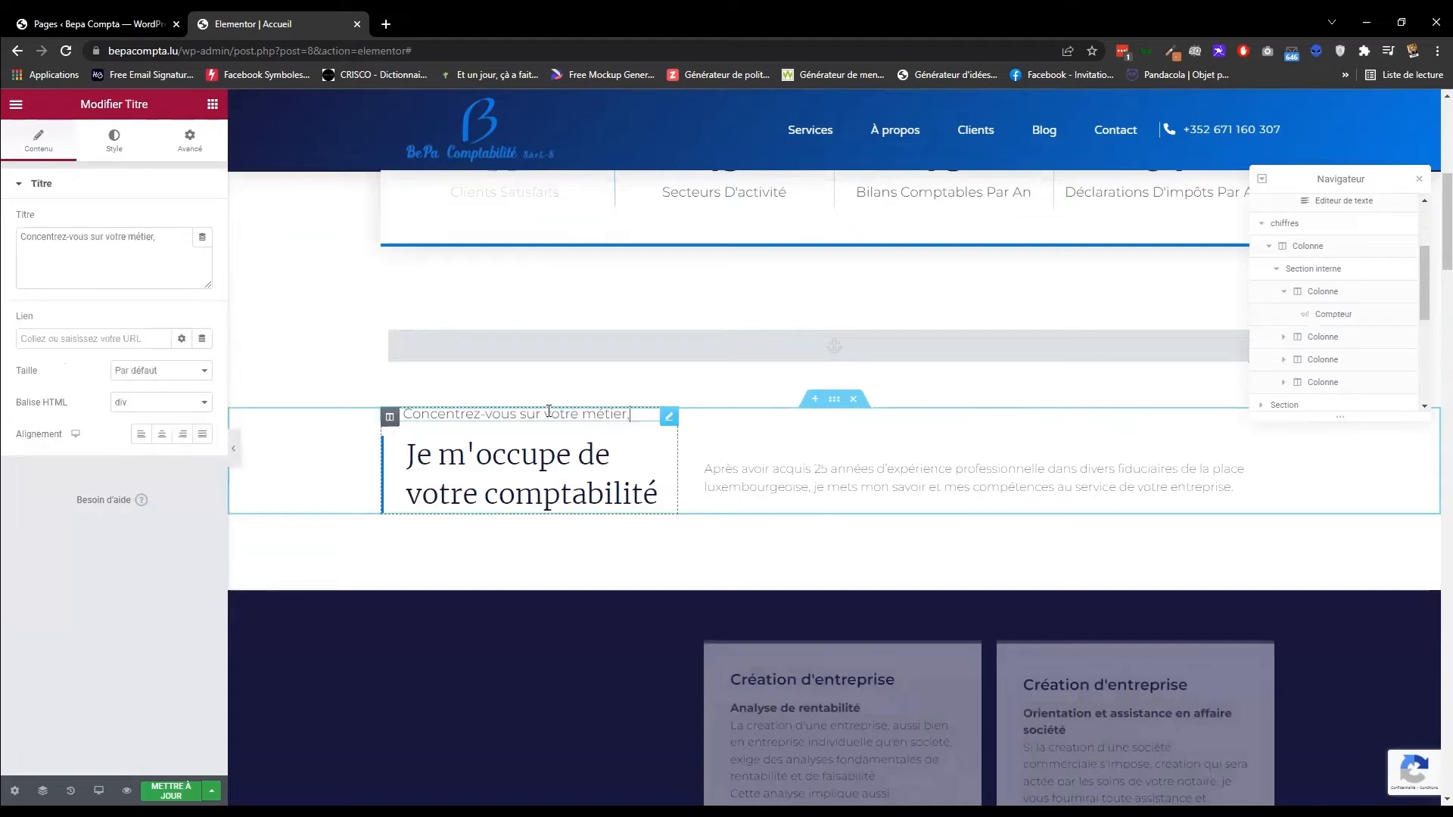
{"action": "left_click", "coordinate": [542, 459]}
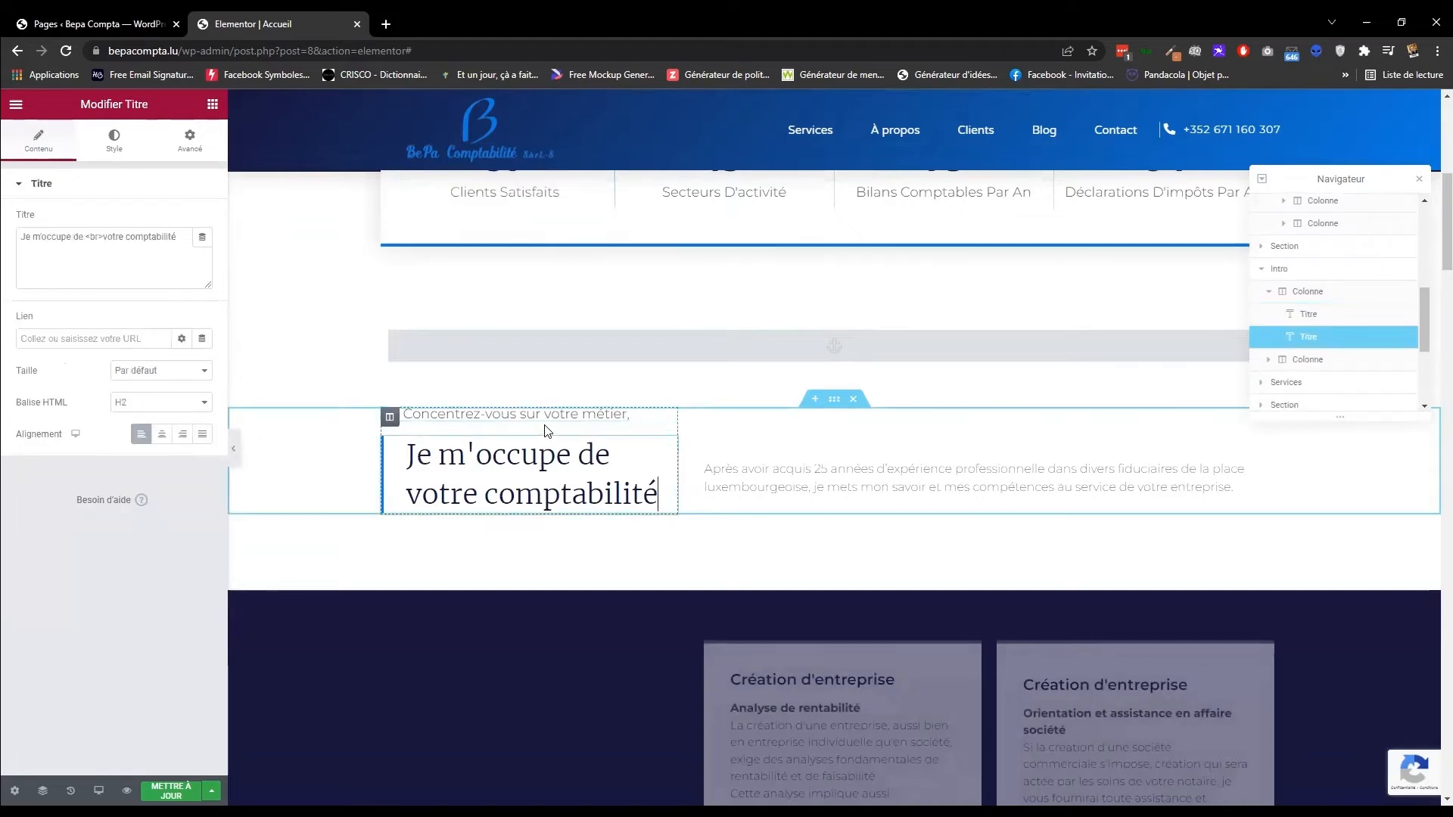
{"action": "left_click", "coordinate": [789, 478]}
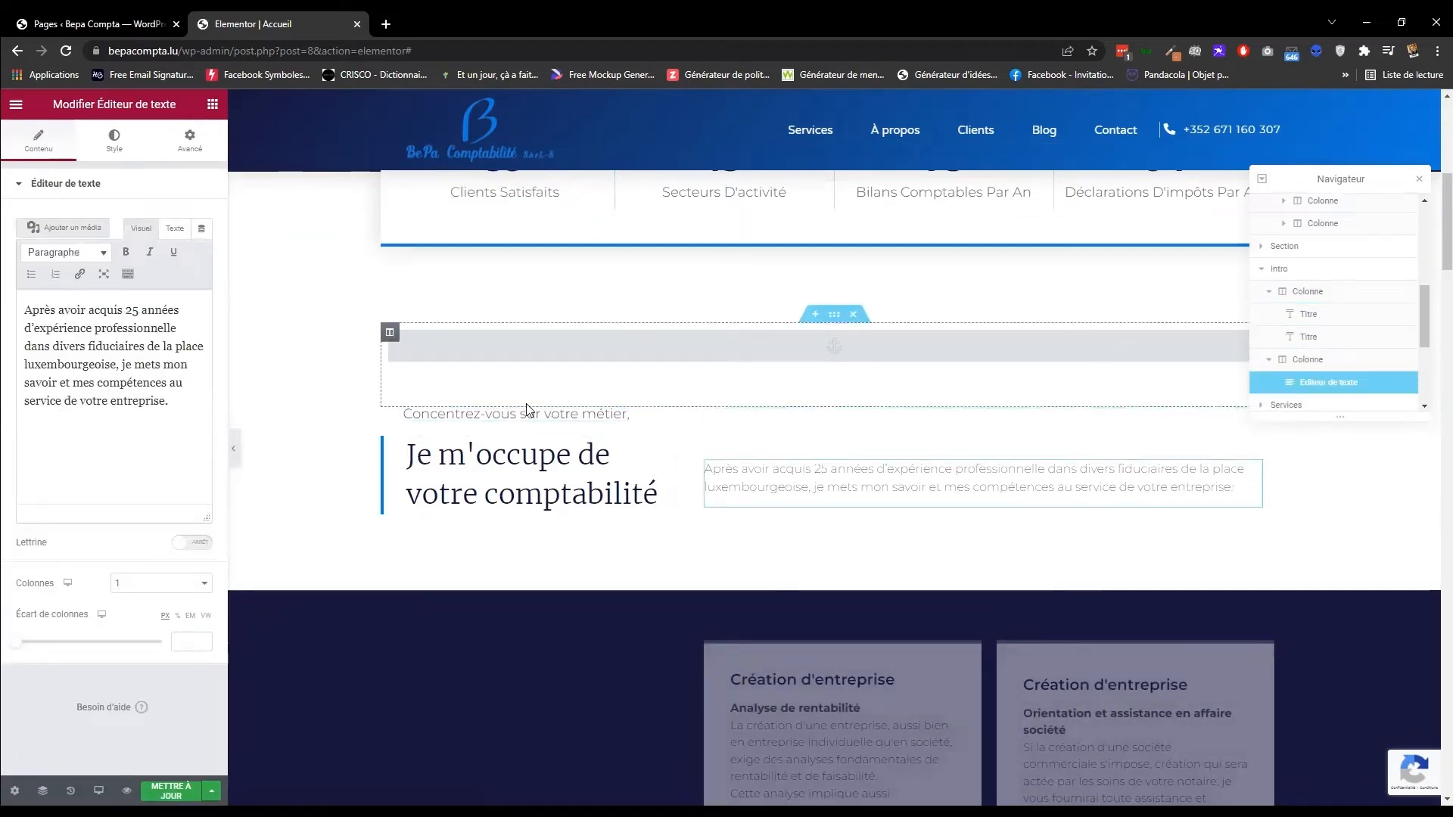
Reorder the service cards so "Orientation et assistance" and "Comptabilité" form the first row and "Analyse de rentabilité" starts the second row.
{"action": "scroll", "coordinate": [598, 337], "scroll_direction": "down", "scroll_amount": 1}
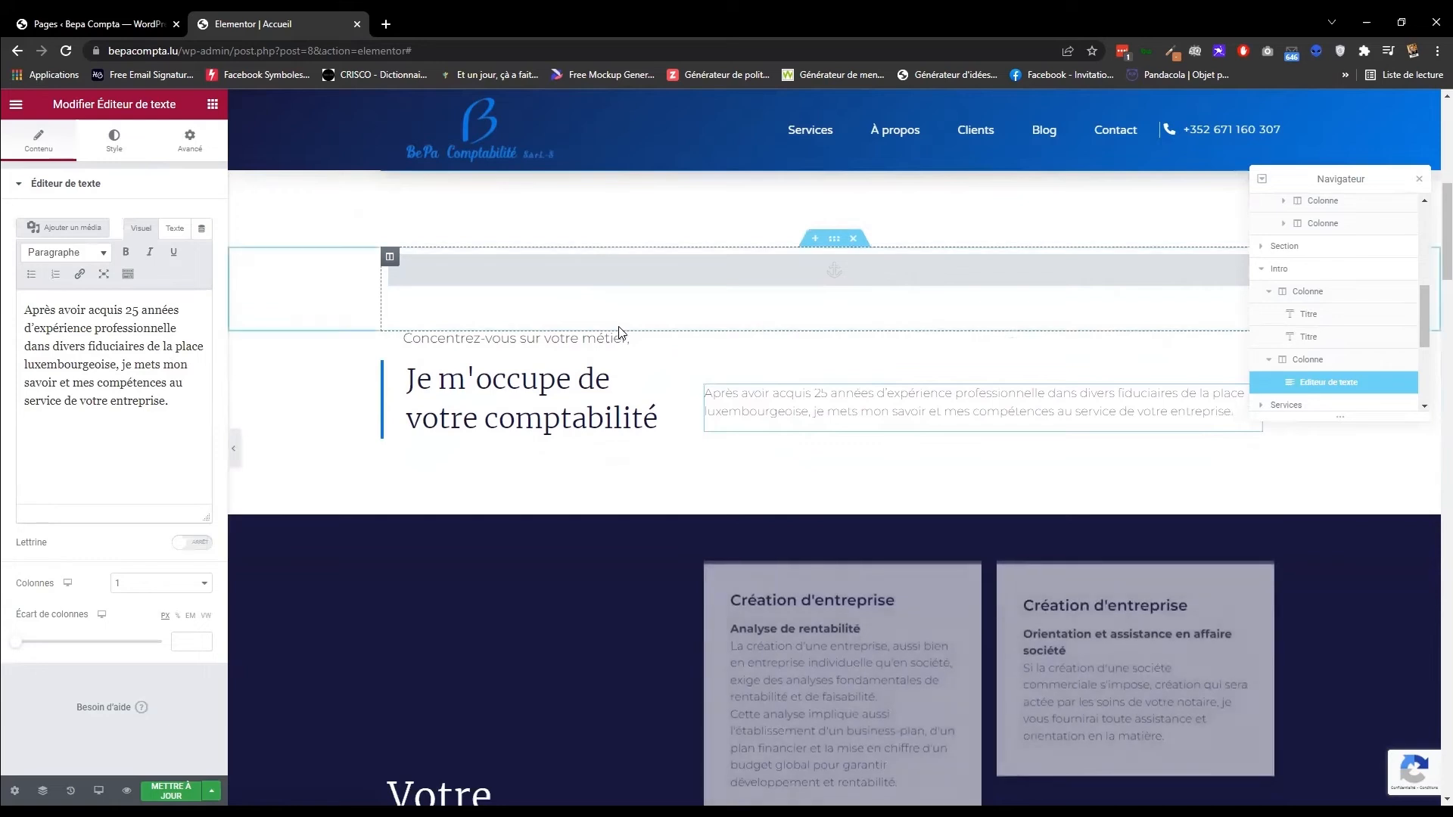
{"action": "scroll", "coordinate": [611, 325], "scroll_direction": "down", "scroll_amount": 2}
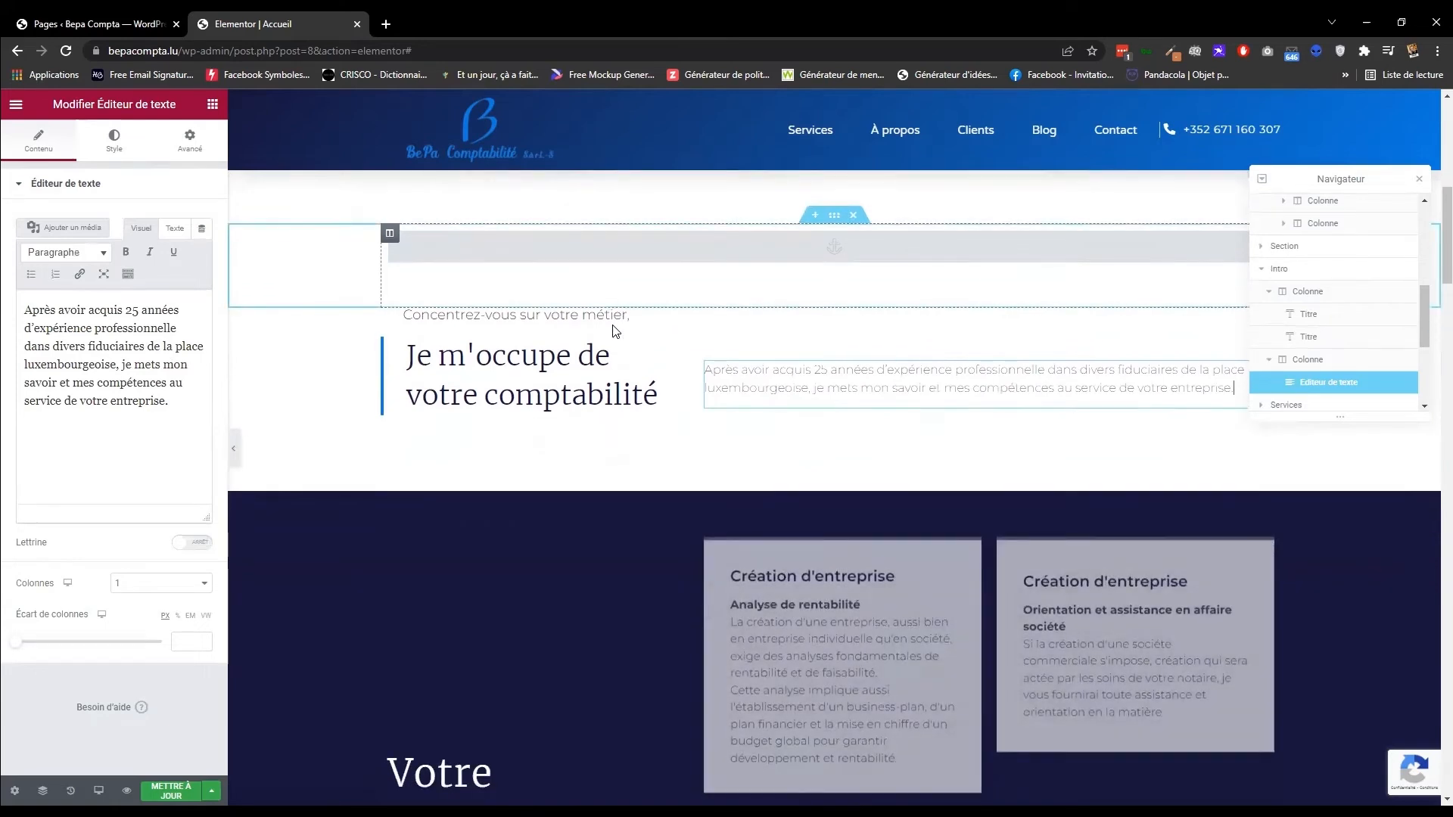
{"action": "scroll", "coordinate": [617, 332], "scroll_direction": "down", "scroll_amount": 3}
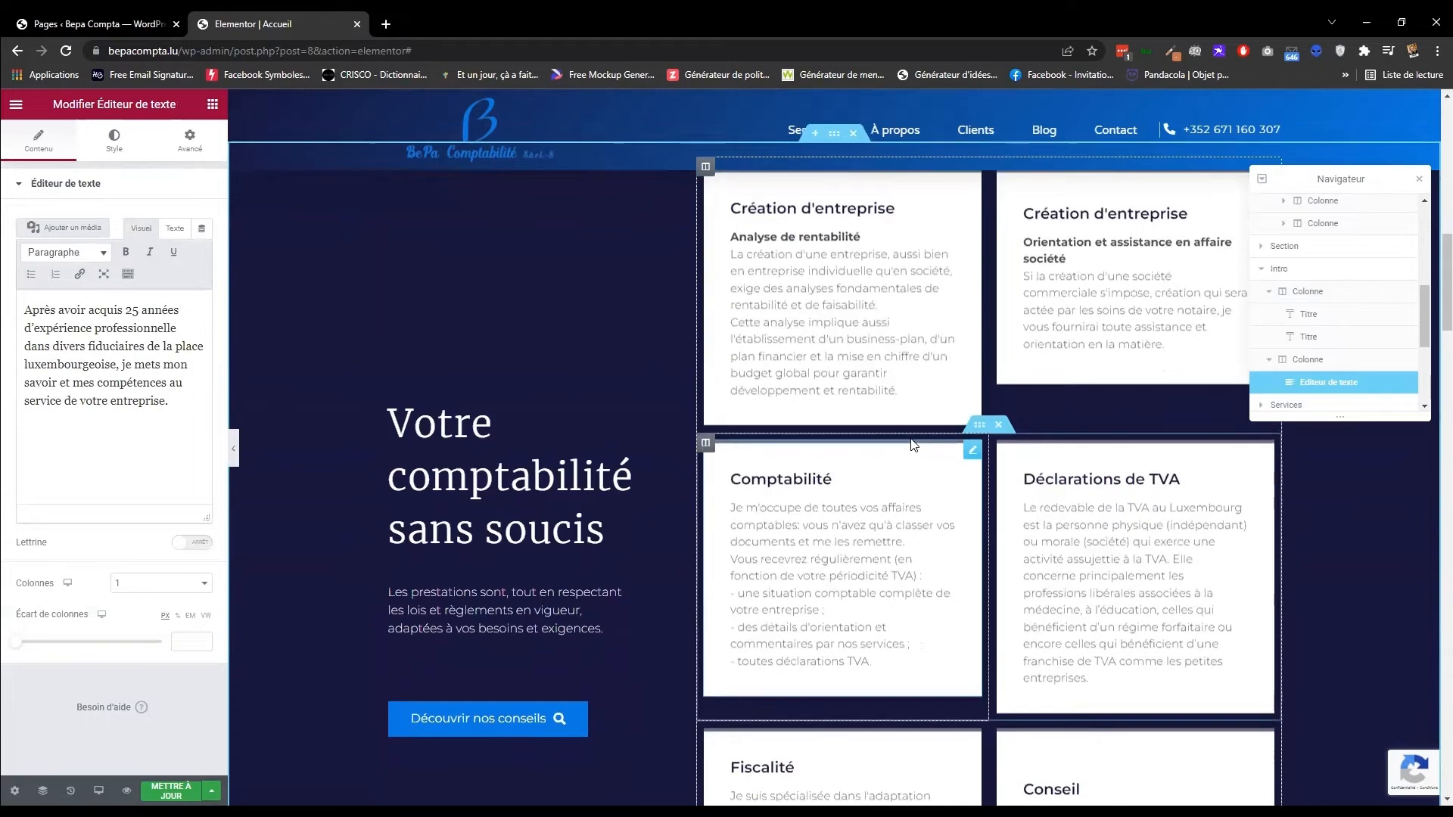
{"action": "scroll", "coordinate": [845, 210], "scroll_direction": "up", "scroll_amount": 1}
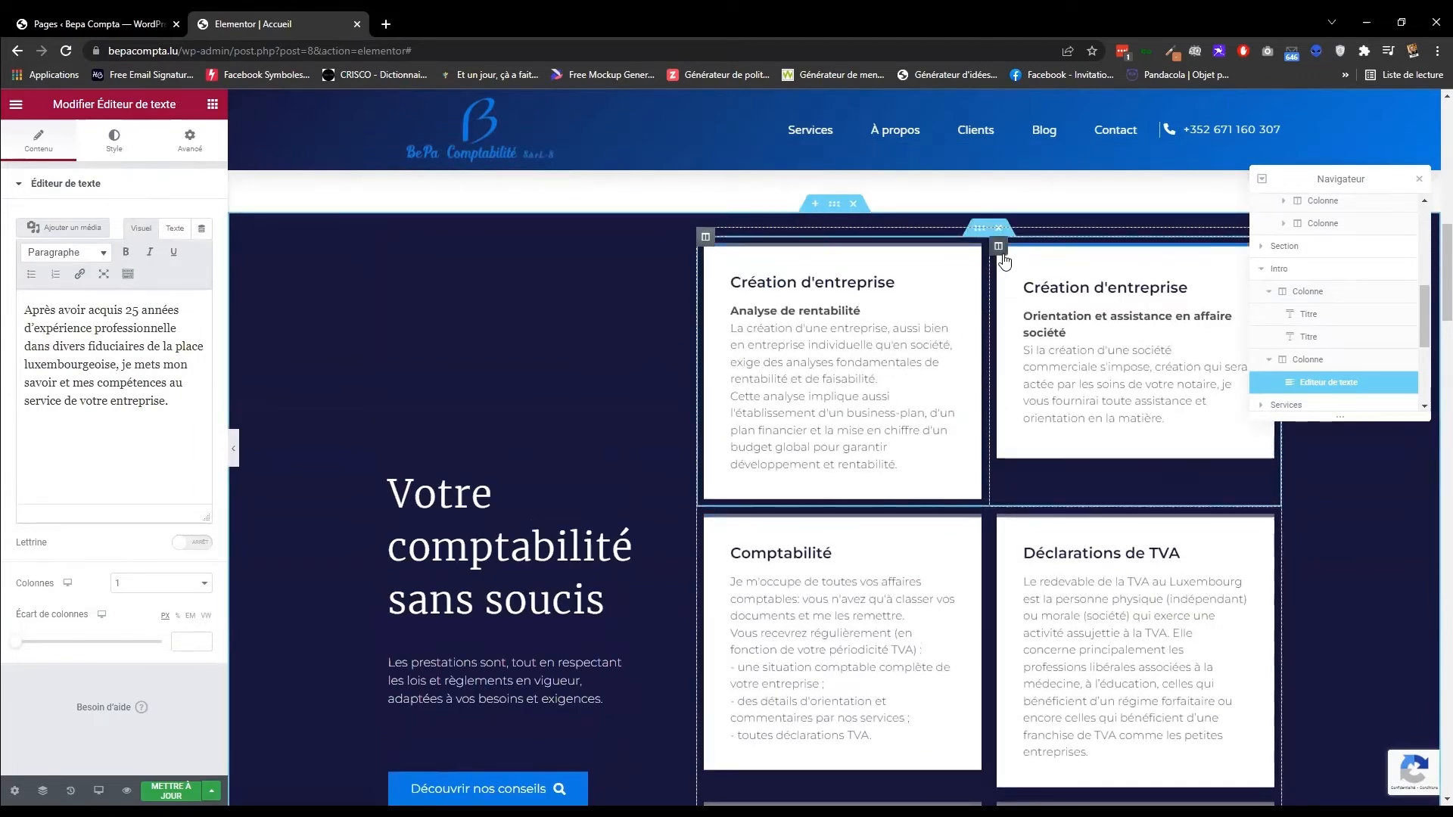
{"action": "left_click_drag", "start_coordinate": [998, 246], "coordinate": [739, 285]}
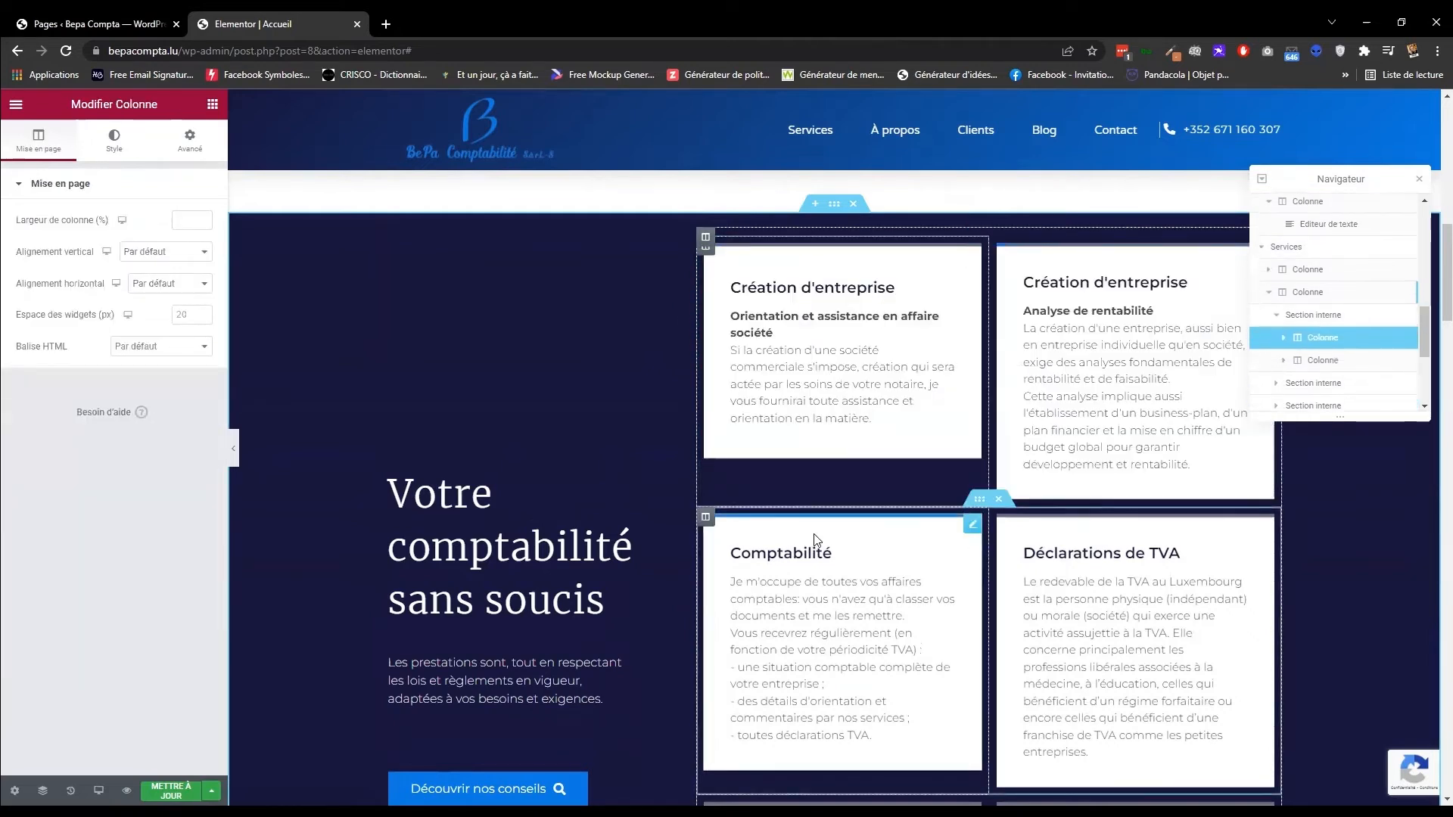
{"action": "left_click_drag", "start_coordinate": [705, 517], "coordinate": [940, 308]}
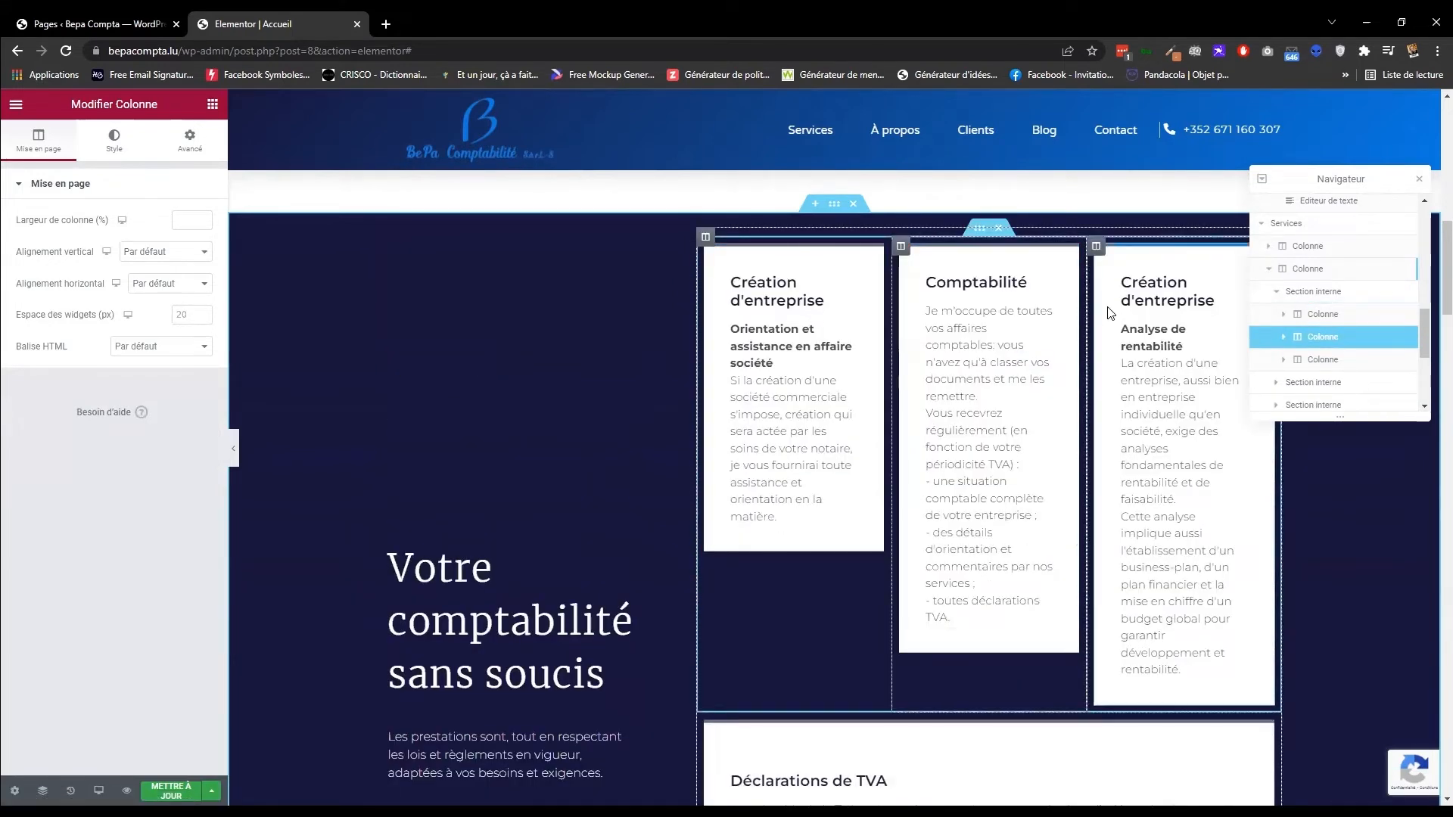
{"action": "left_click_drag", "start_coordinate": [1096, 246], "coordinate": [961, 599]}
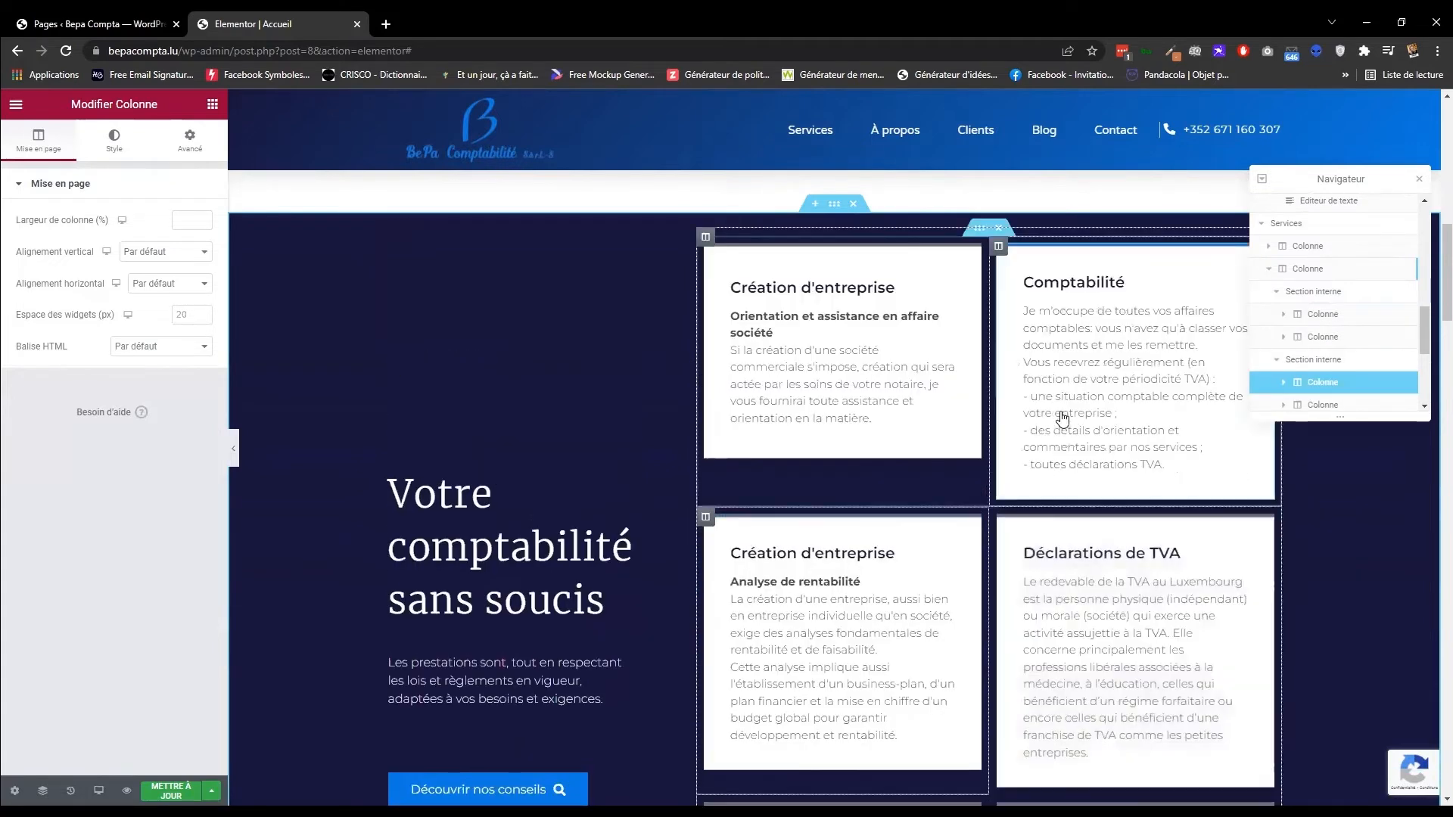
Open the settings of the "Découvrir nos conseils" button in the Services section.
{"action": "scroll", "coordinate": [1057, 412], "scroll_direction": "down", "scroll_amount": 2}
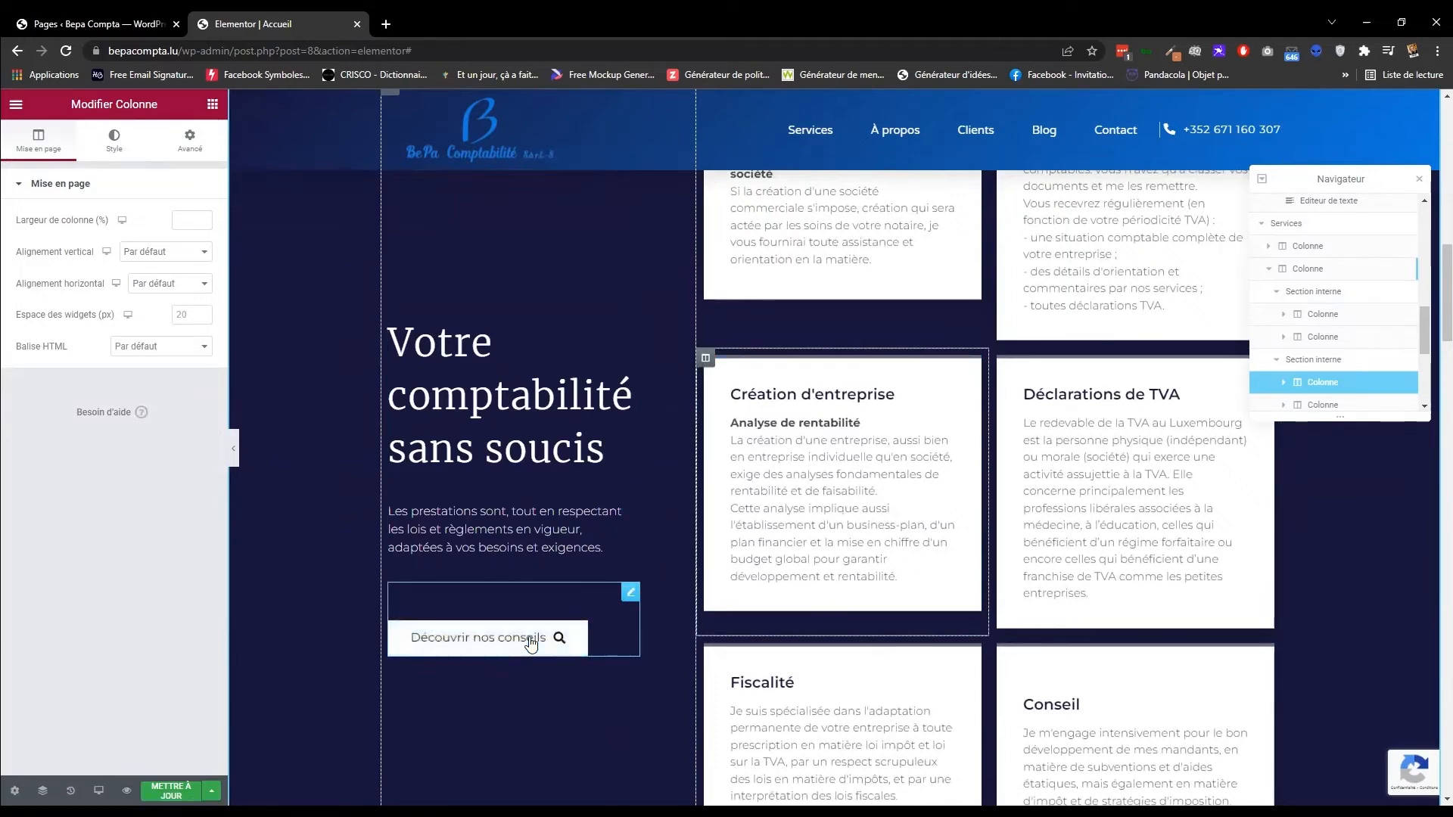
{"action": "left_click", "coordinate": [628, 594]}
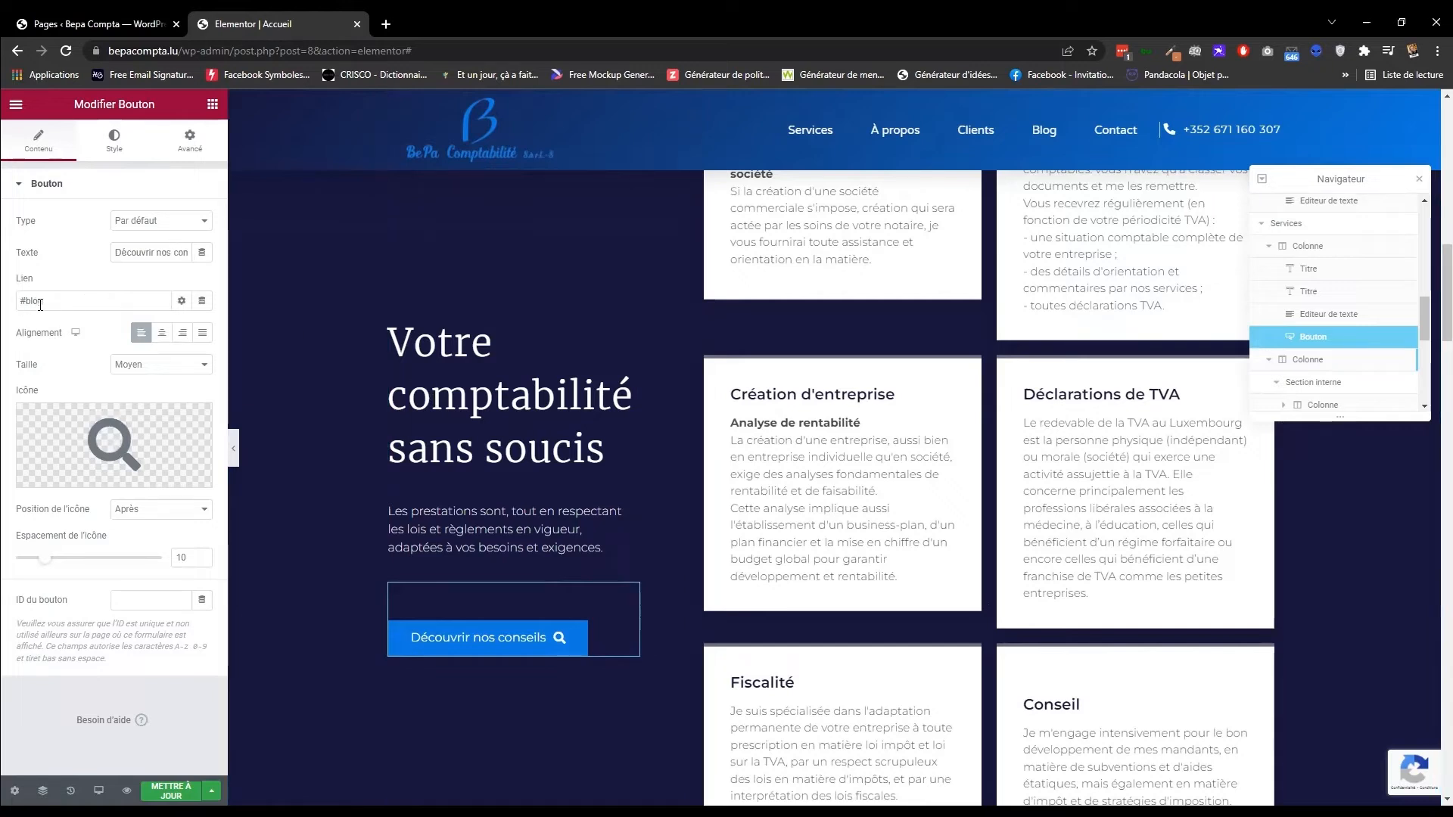
Test the #blog link of the "Découvrir nos conseils" button, and link the button to the "Mentions légales" page instead.
{"action": "left_click", "coordinate": [492, 643]}
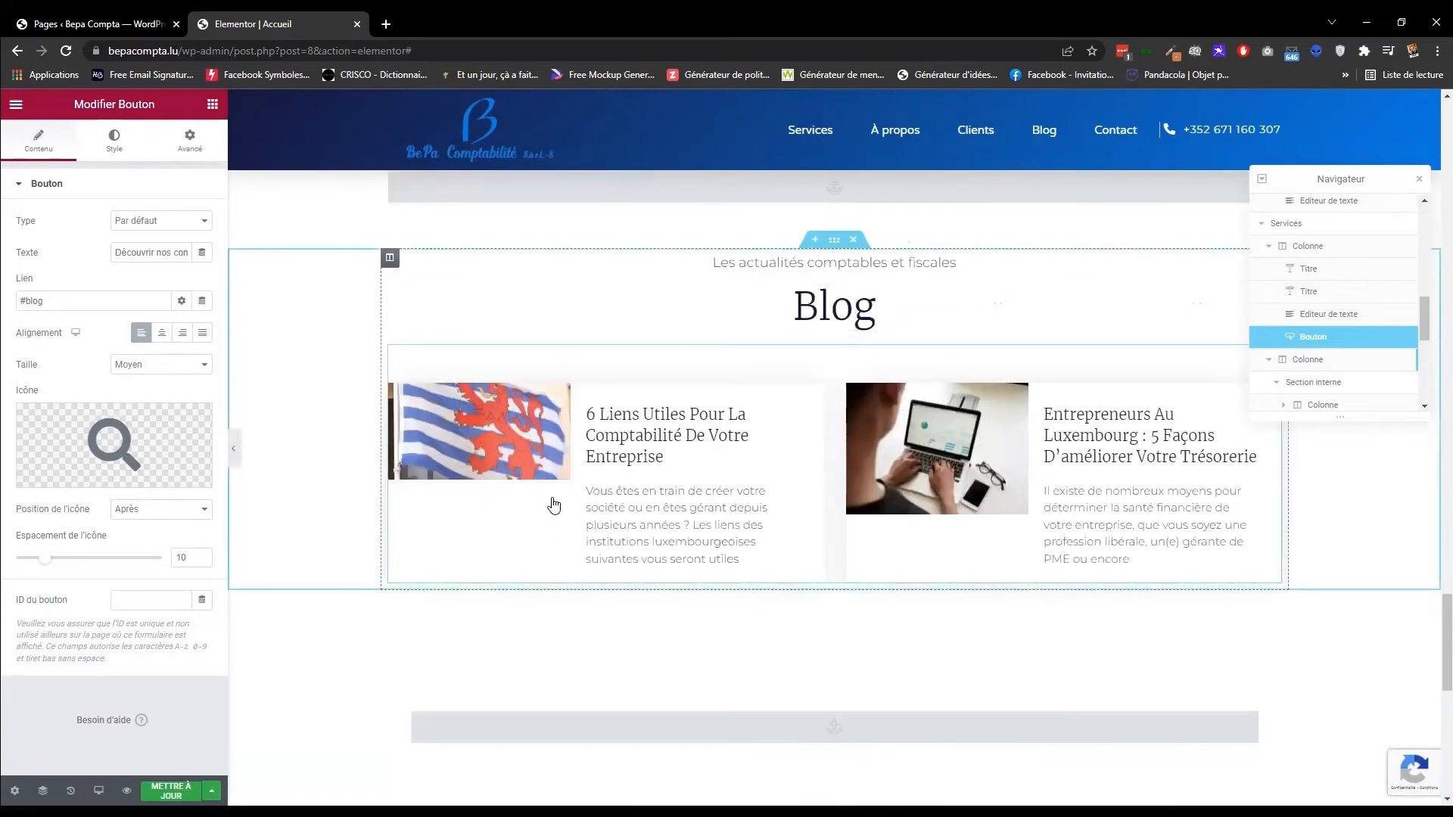
{"action": "scroll", "coordinate": [555, 507], "scroll_direction": "up", "scroll_amount": 15}
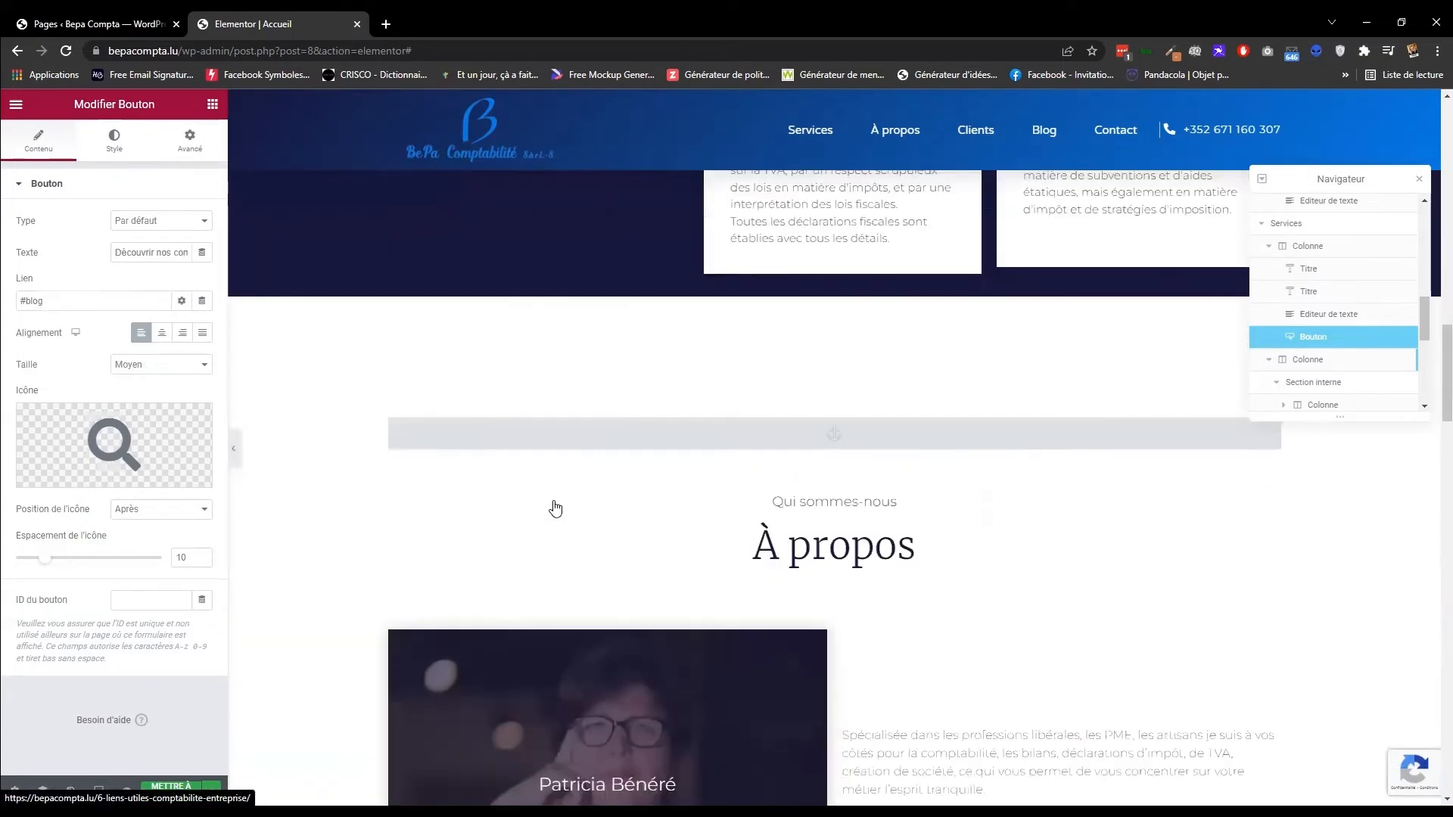
{"action": "scroll", "coordinate": [554, 507], "scroll_direction": "up", "scroll_amount": 5}
{"action": "triple_click", "coordinate": [44, 301]}
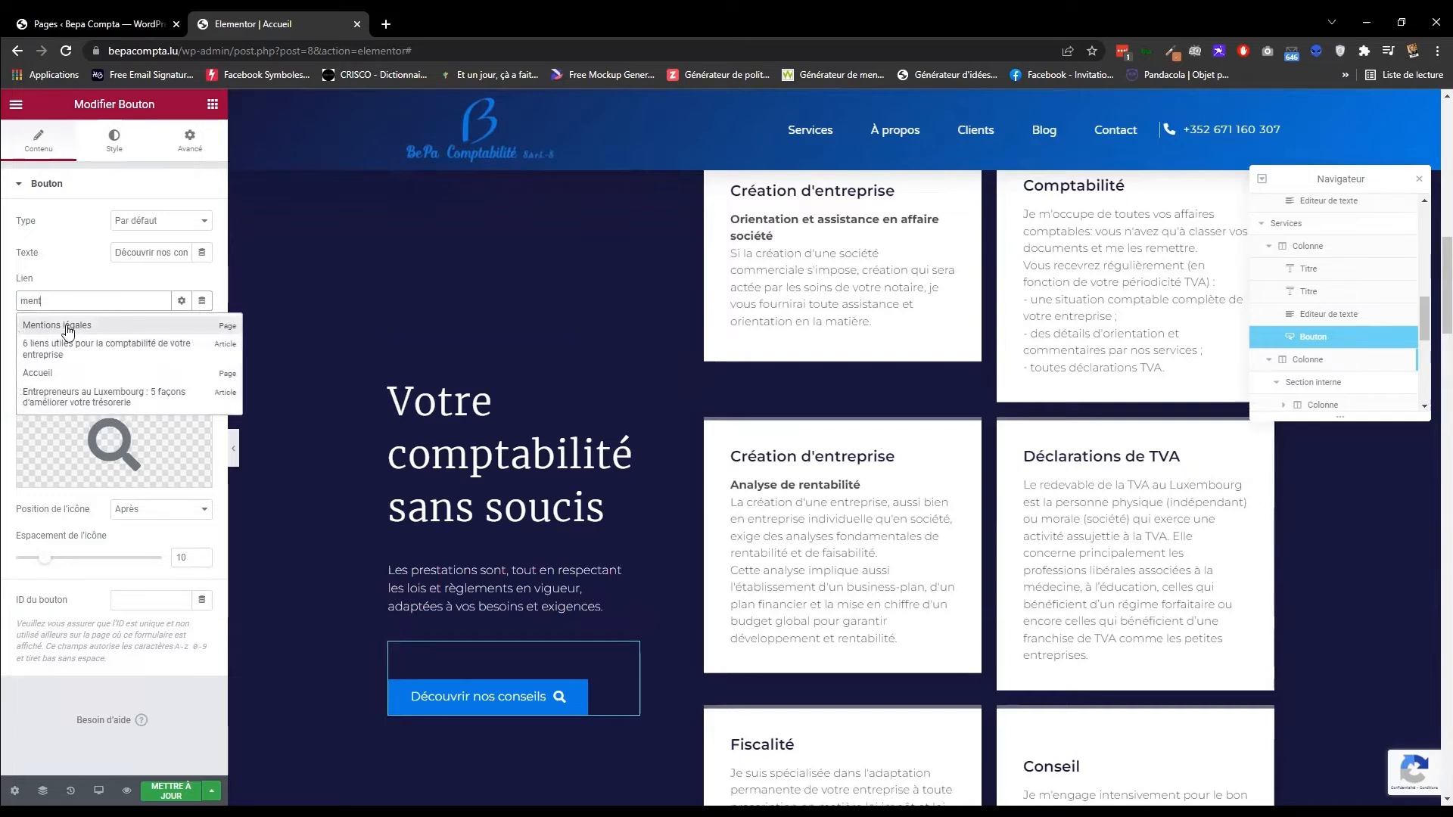
{"action": "left_click", "coordinate": [68, 330]}
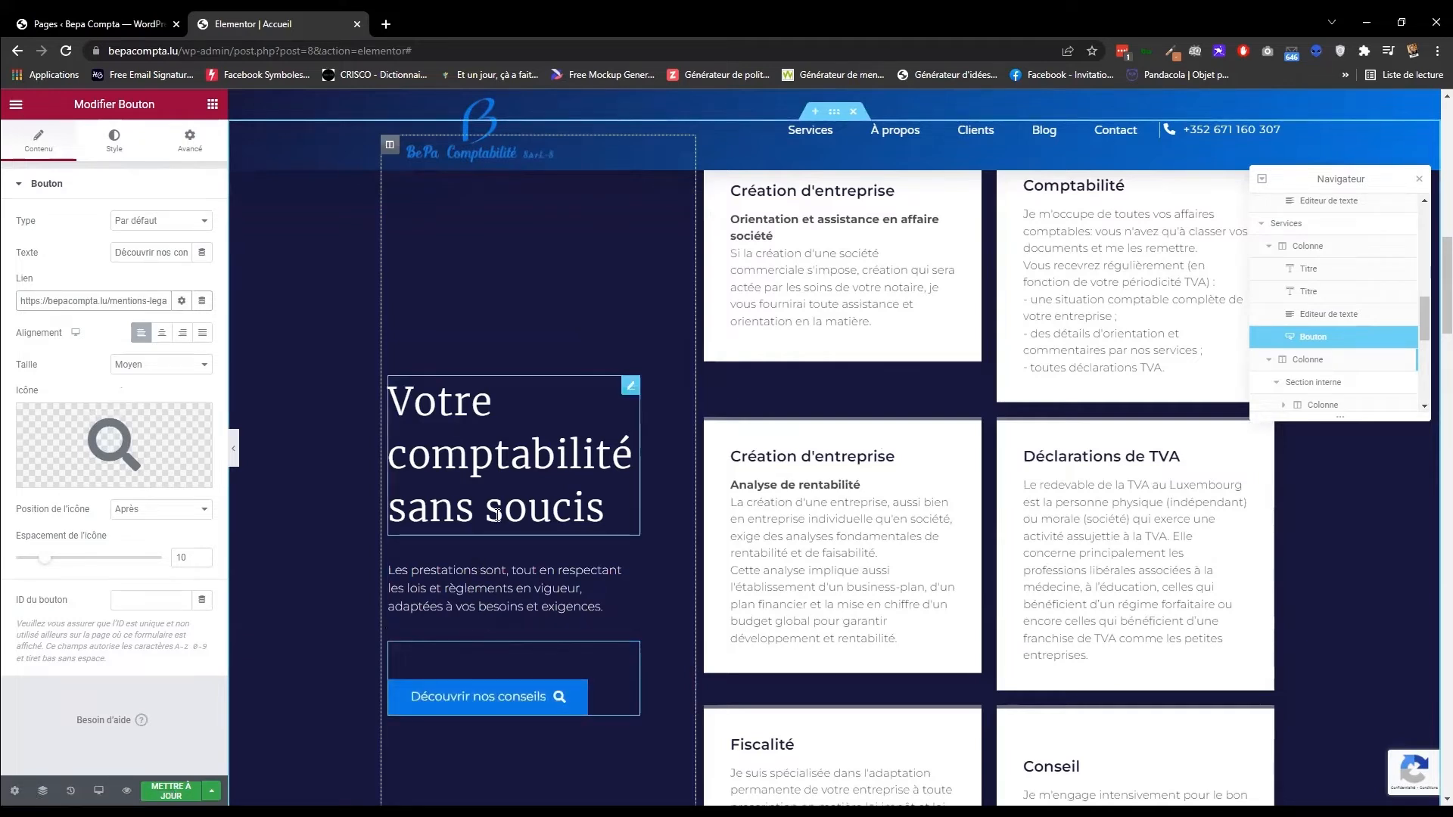
Remove the icon from the "Découvrir nos conseils" button.
{"action": "scroll", "coordinate": [488, 458], "scroll_direction": "down", "scroll_amount": 2}
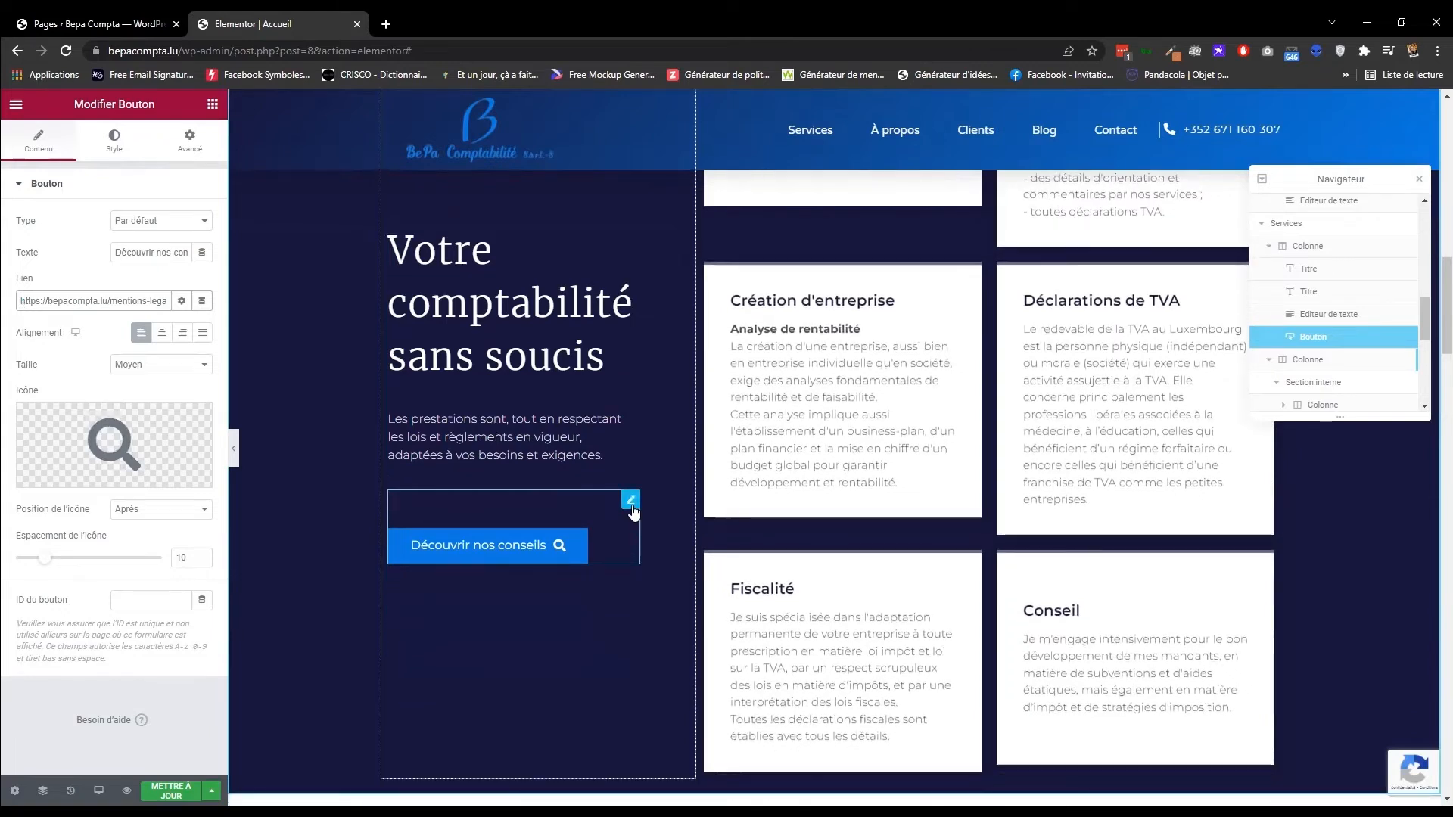
{"action": "mouse_move", "coordinate": [198, 428]}
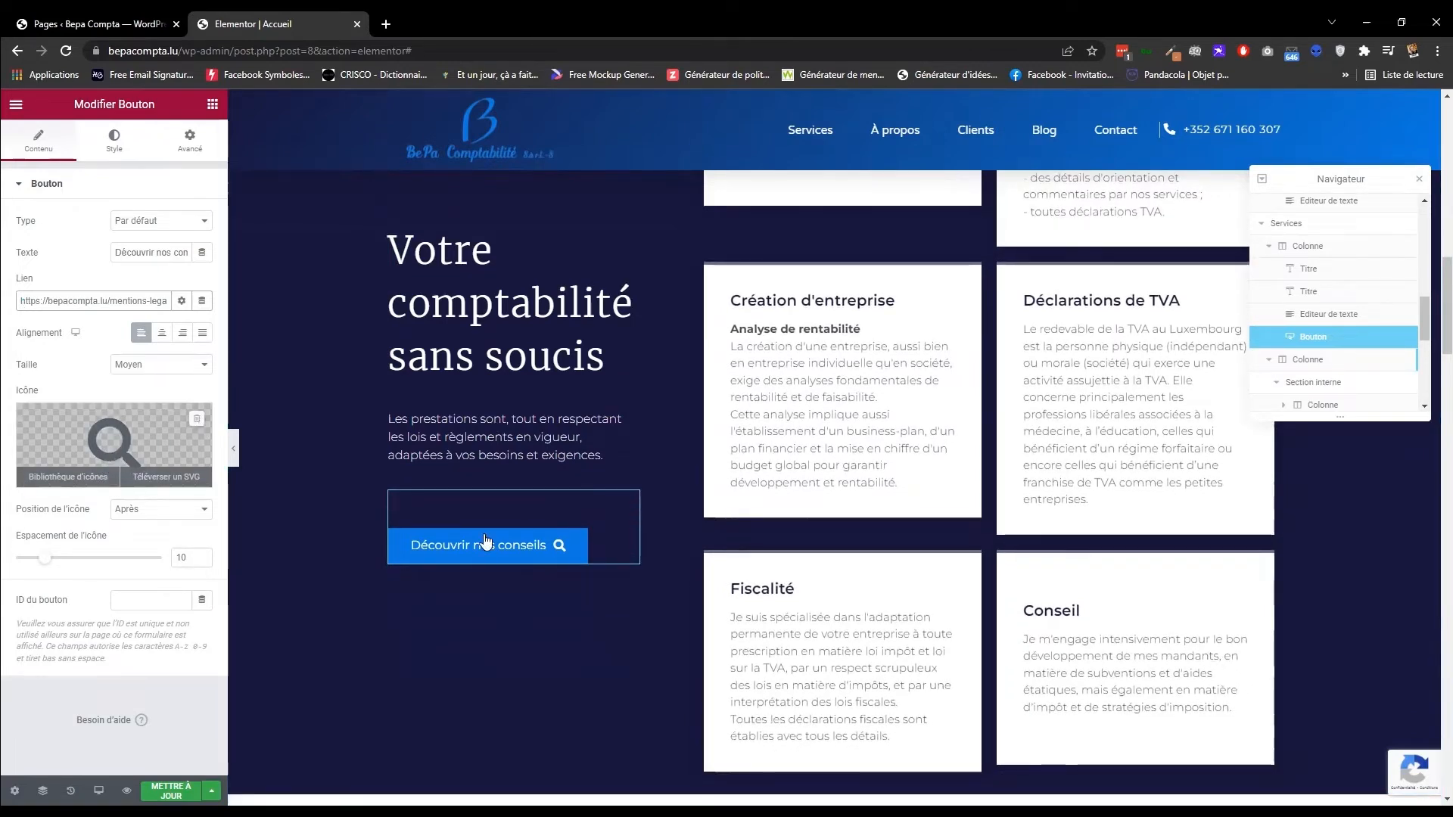
{"action": "left_click", "coordinate": [197, 421]}
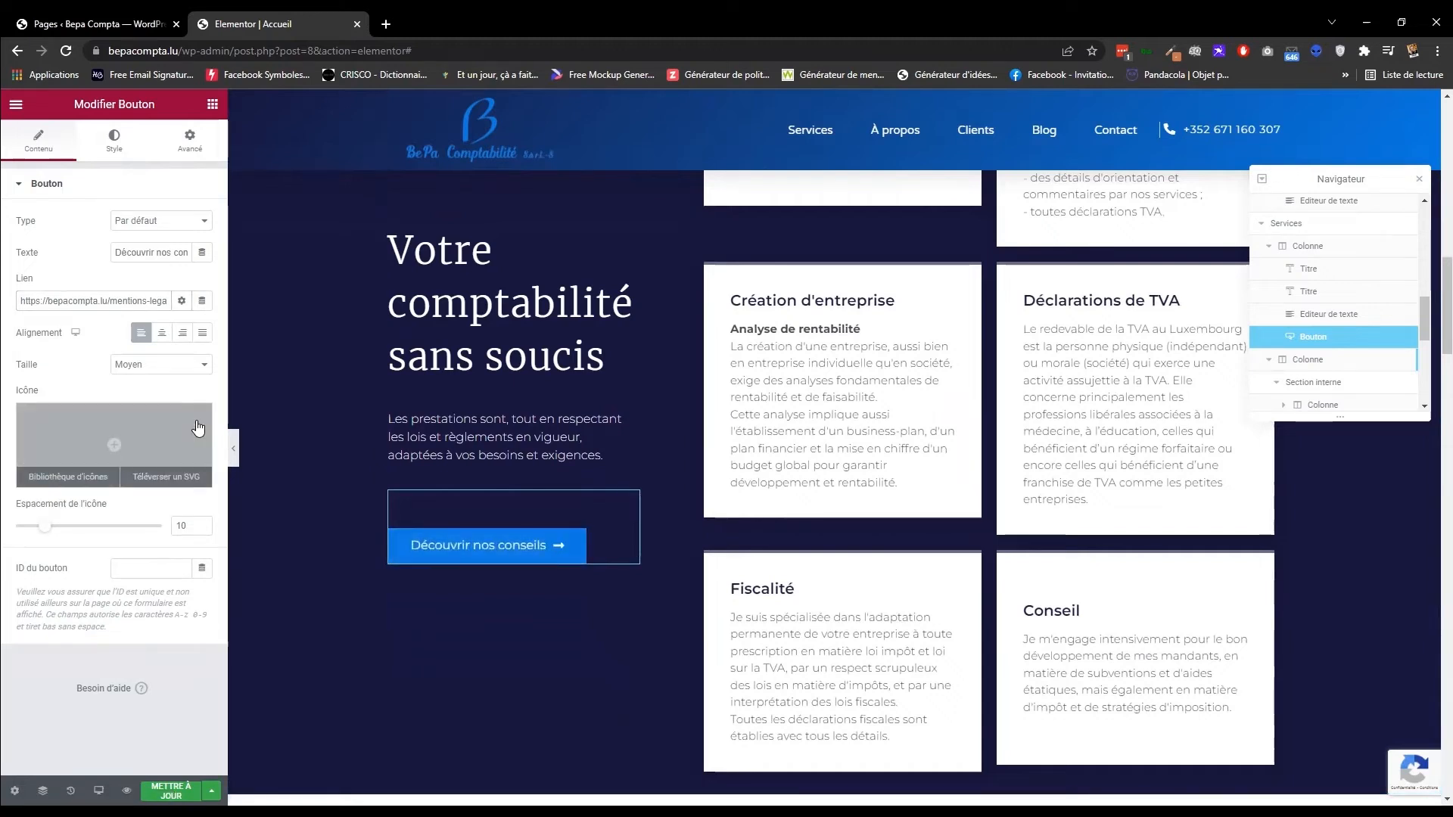
Set the hover text color of the "Découvrir nos conseils" button to red #EA1515.
{"action": "left_click", "coordinate": [115, 150]}
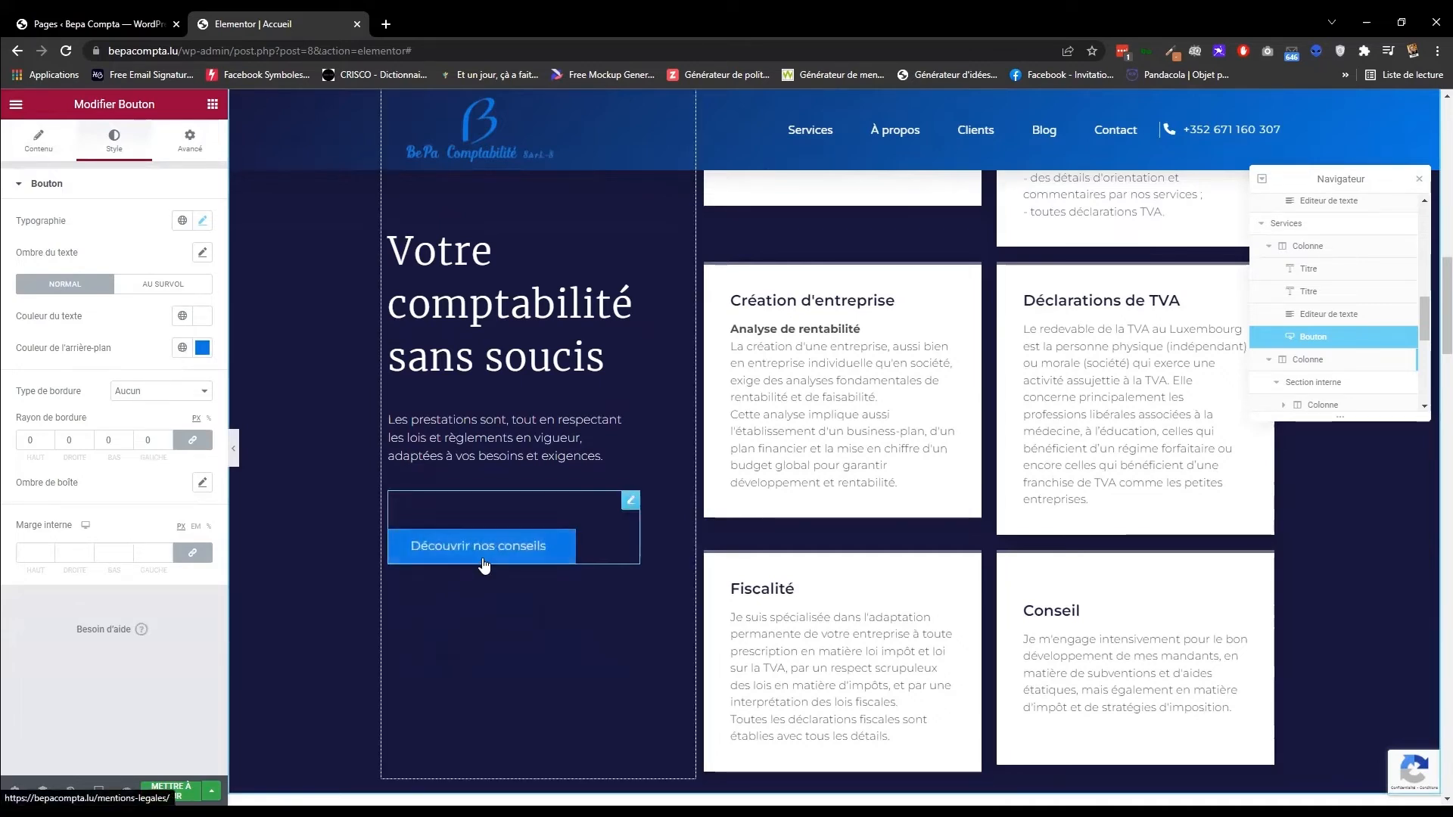
{"action": "left_click", "coordinate": [159, 285]}
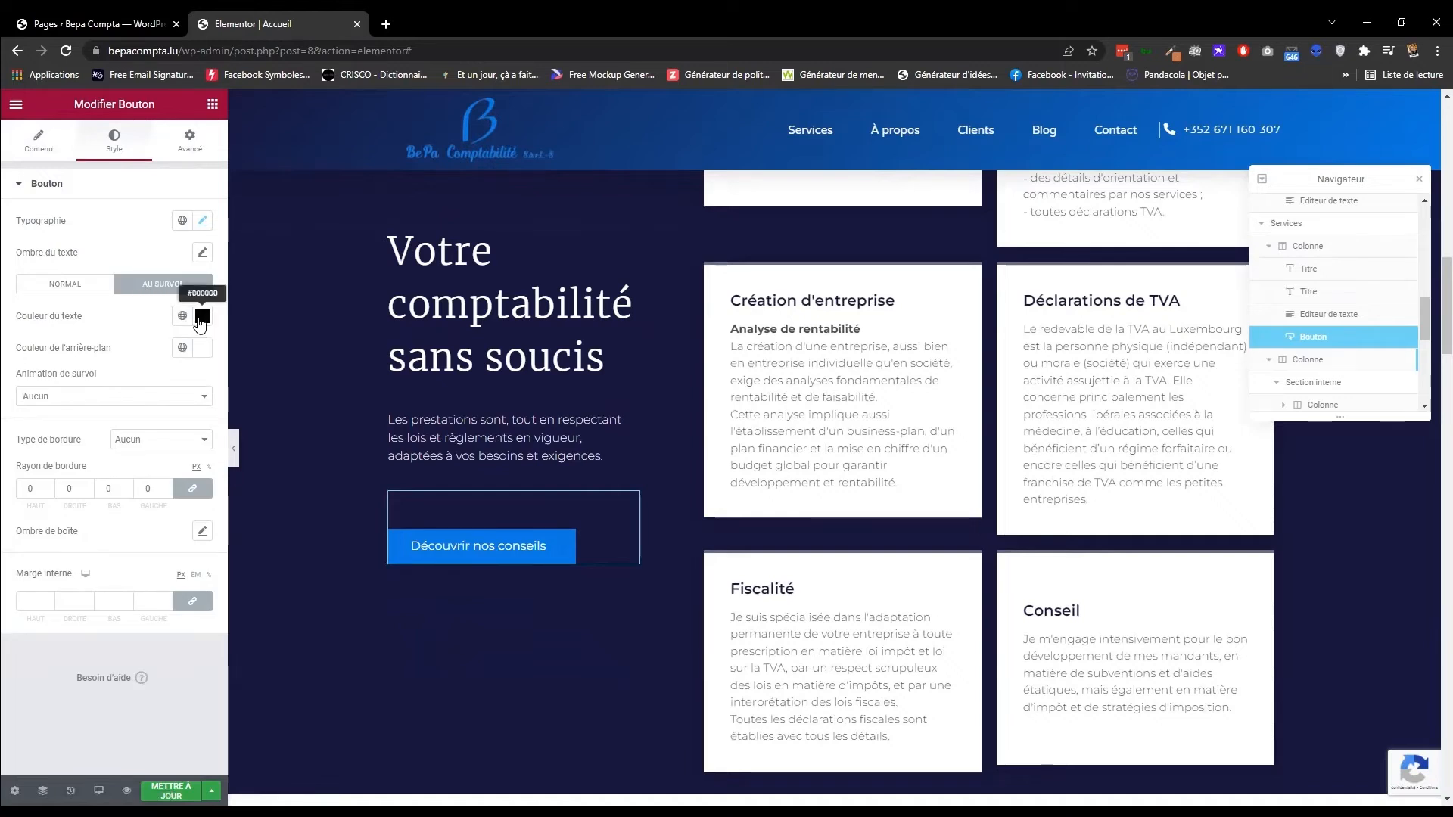
{"action": "left_click", "coordinate": [203, 316]}
{"action": "left_click", "coordinate": [186, 382]}
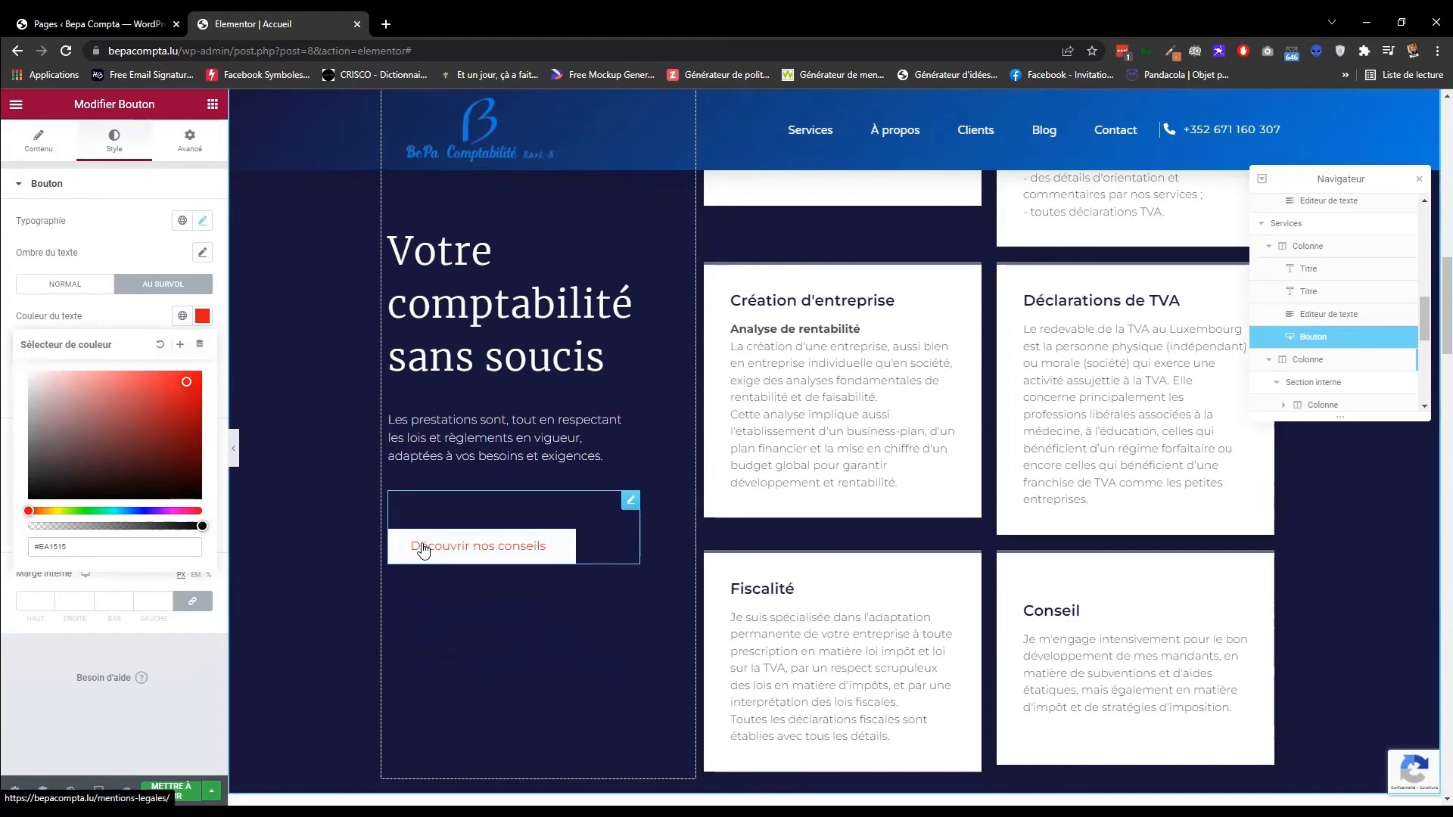
{"action": "left_click", "coordinate": [135, 315]}
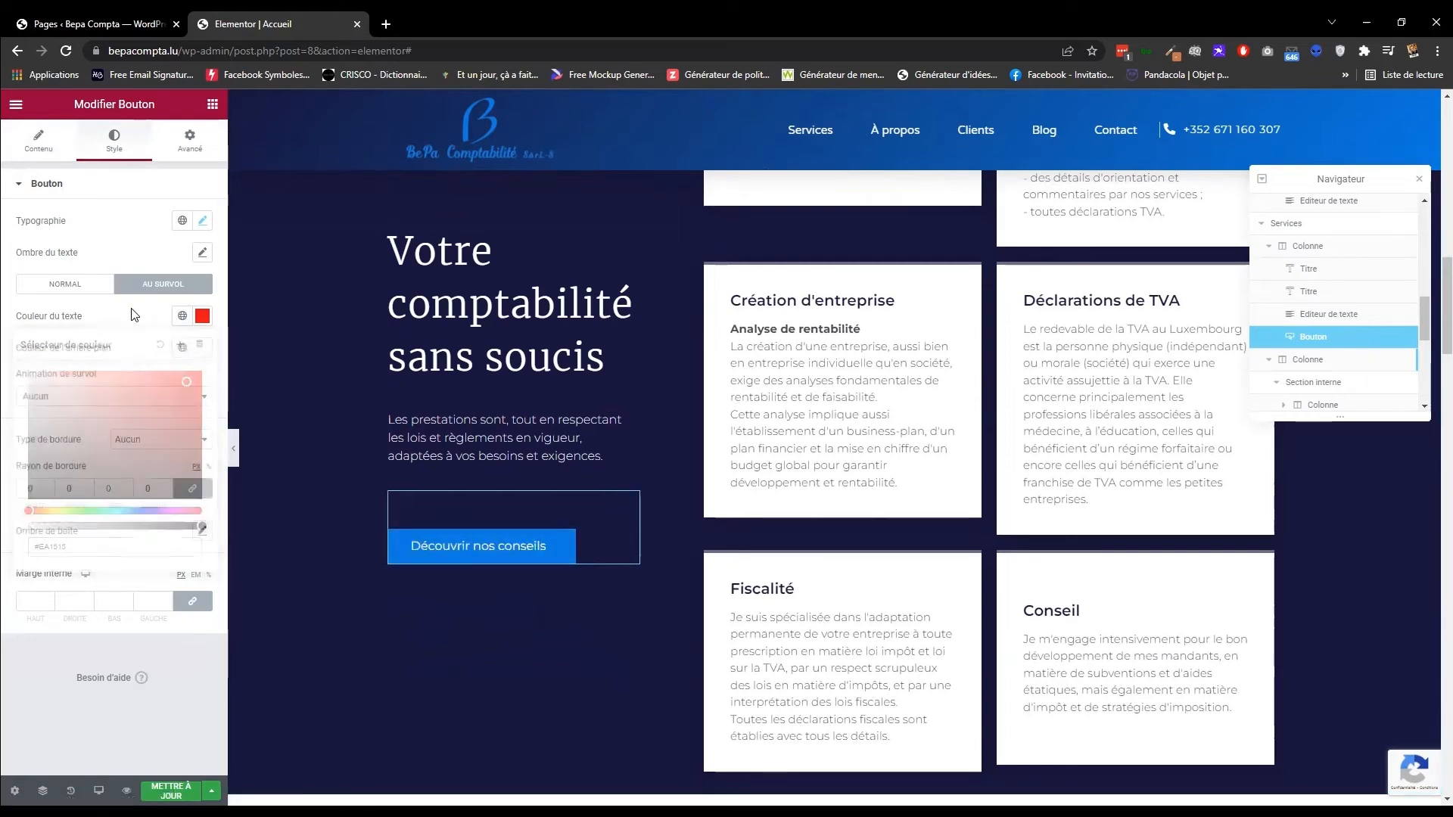
Set the hover background color of the "Découvrir nos conseils" button to yellow #E0D916.
{"action": "left_click", "coordinate": [202, 349]}
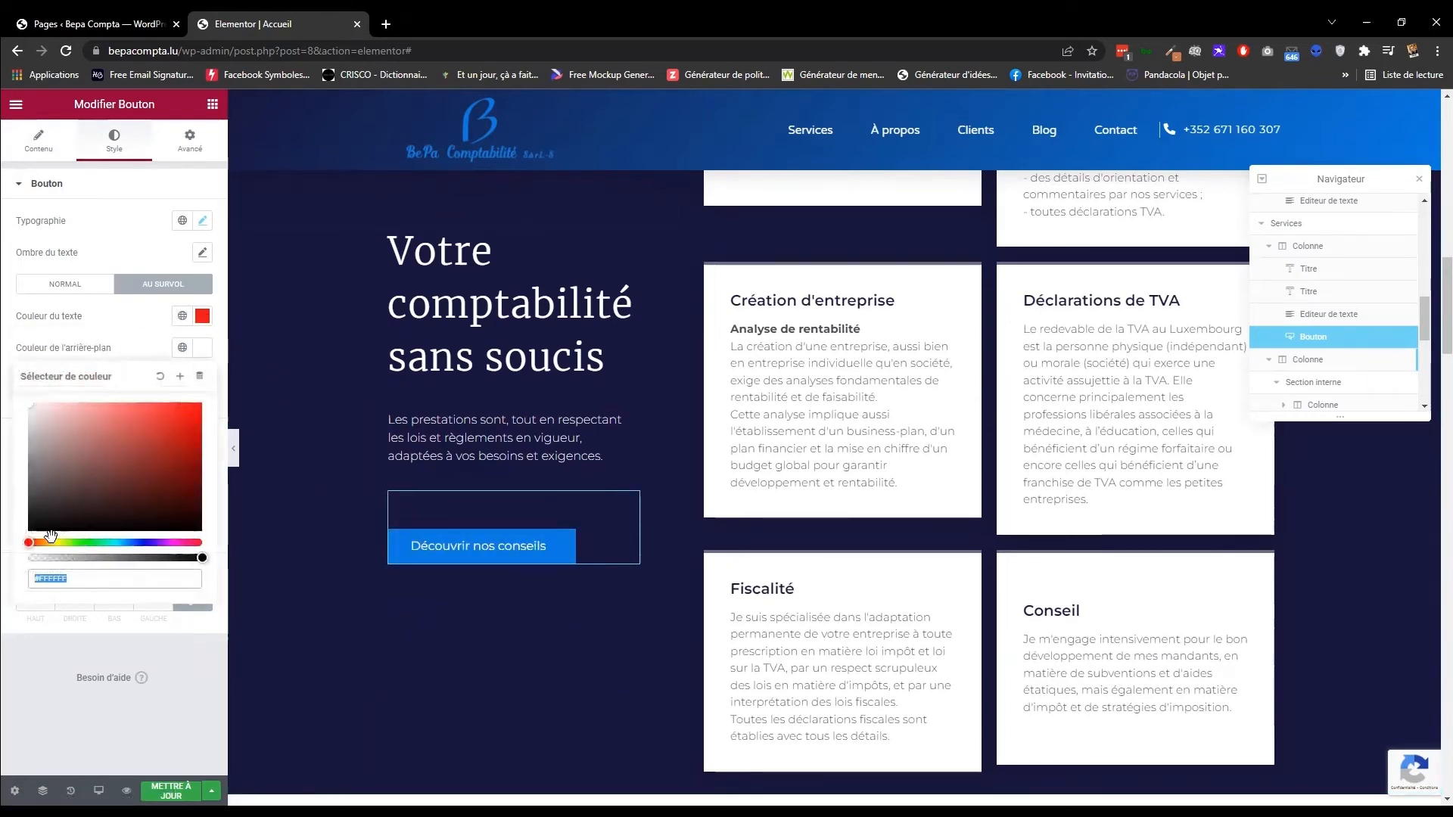
{"action": "left_click_drag", "start_coordinate": [50, 535], "coordinate": [55, 542]}
{"action": "left_click", "coordinate": [184, 419]}
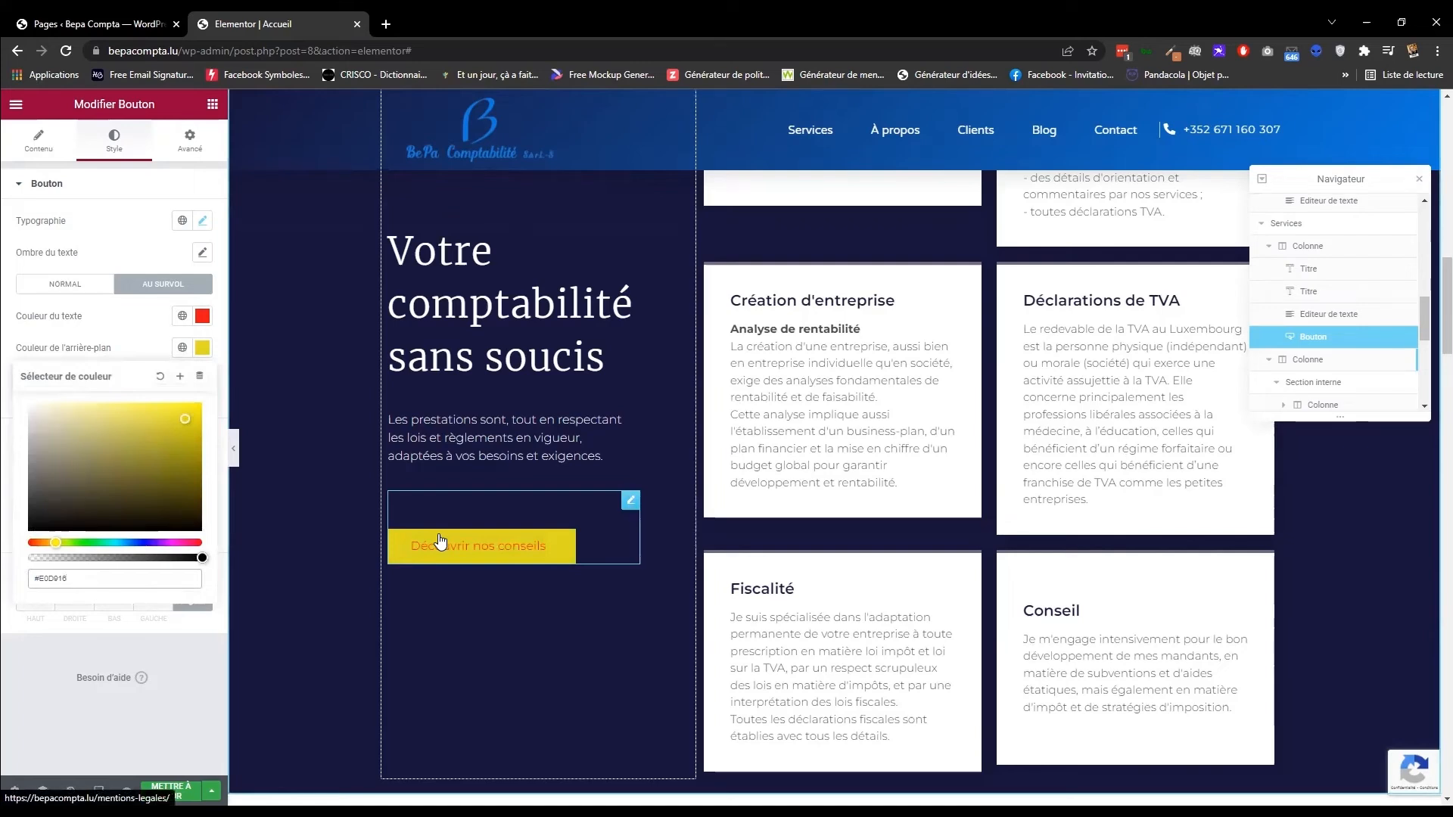
{"action": "left_click", "coordinate": [146, 345]}
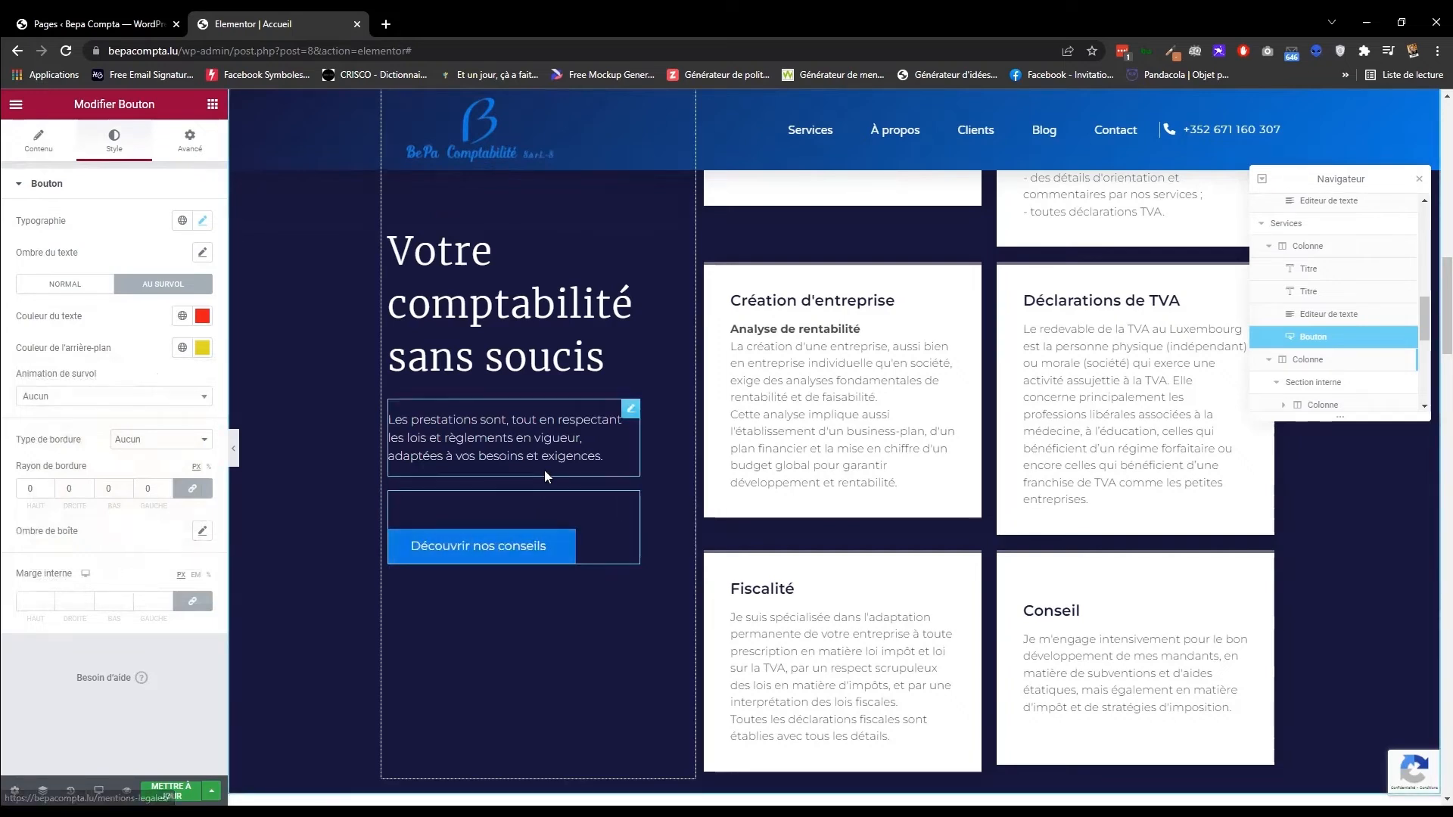
Remove the surname from the front title of the "À propos" flip box and shorten its description to "Gérante et".
{"action": "scroll", "coordinate": [755, 348], "scroll_direction": "down", "scroll_amount": 10}
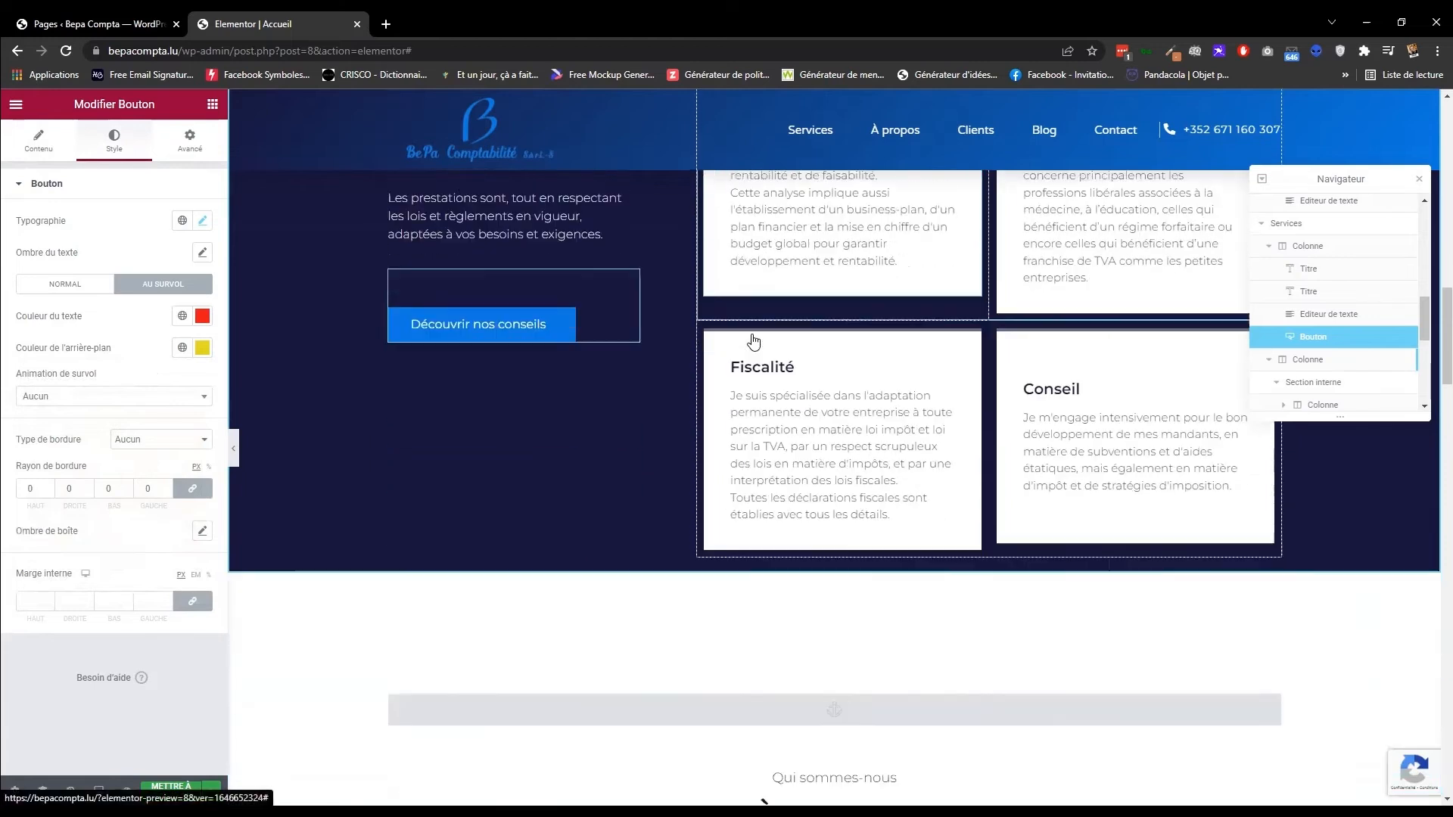
{"action": "scroll", "coordinate": [753, 336], "scroll_direction": "down", "scroll_amount": 1}
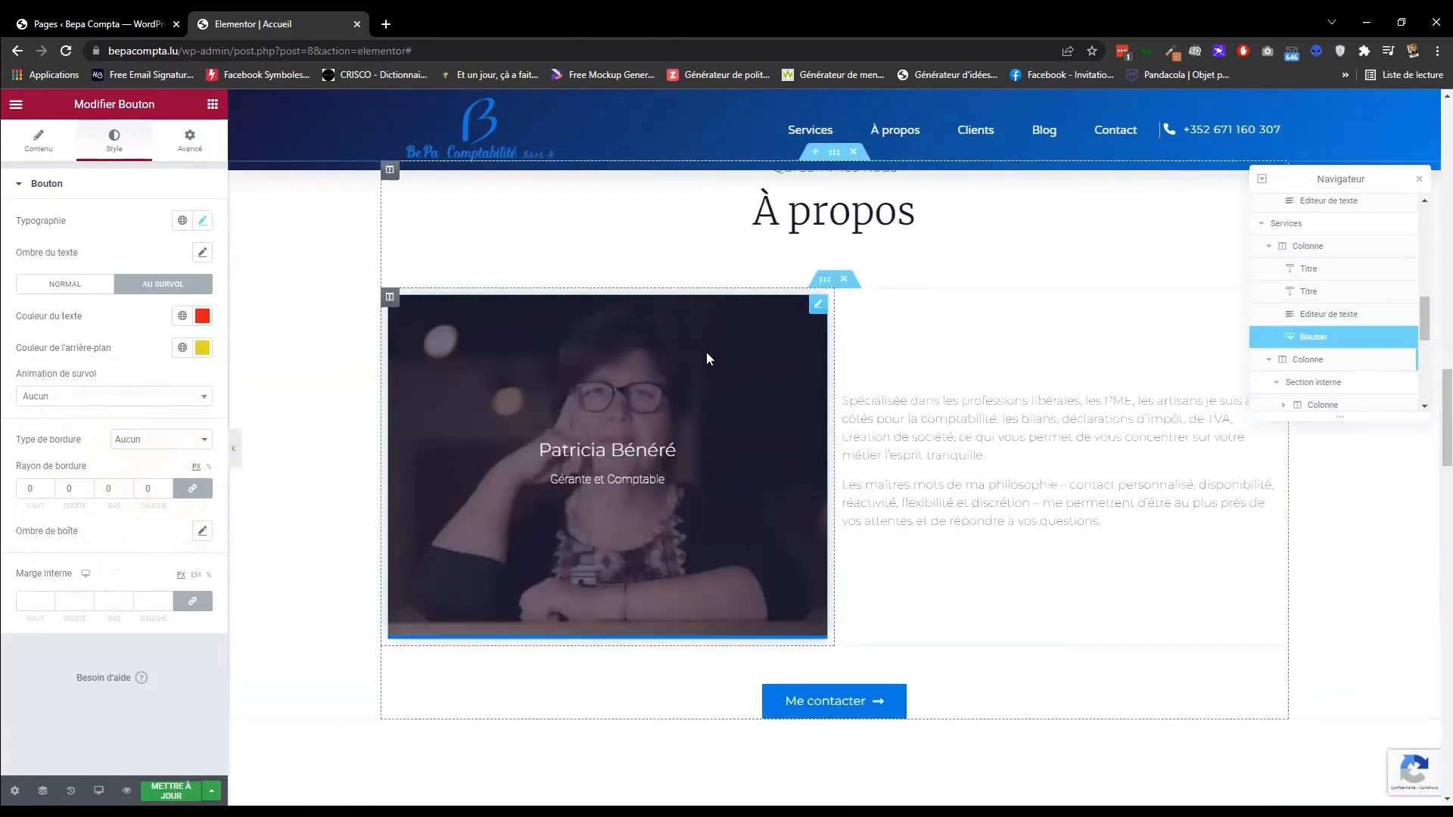
{"action": "left_click", "coordinate": [541, 375]}
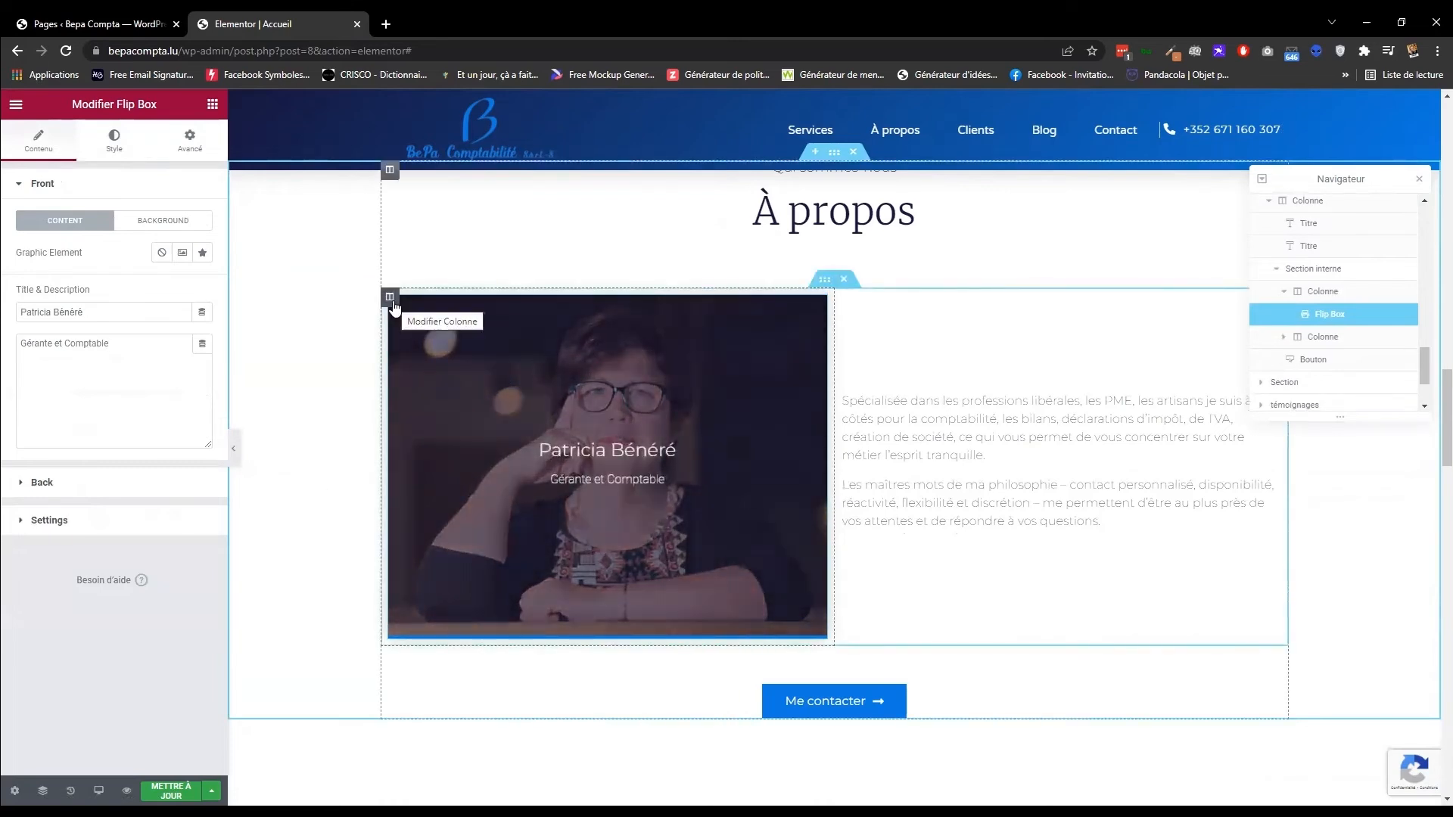
{"action": "double_click", "coordinate": [81, 312]}
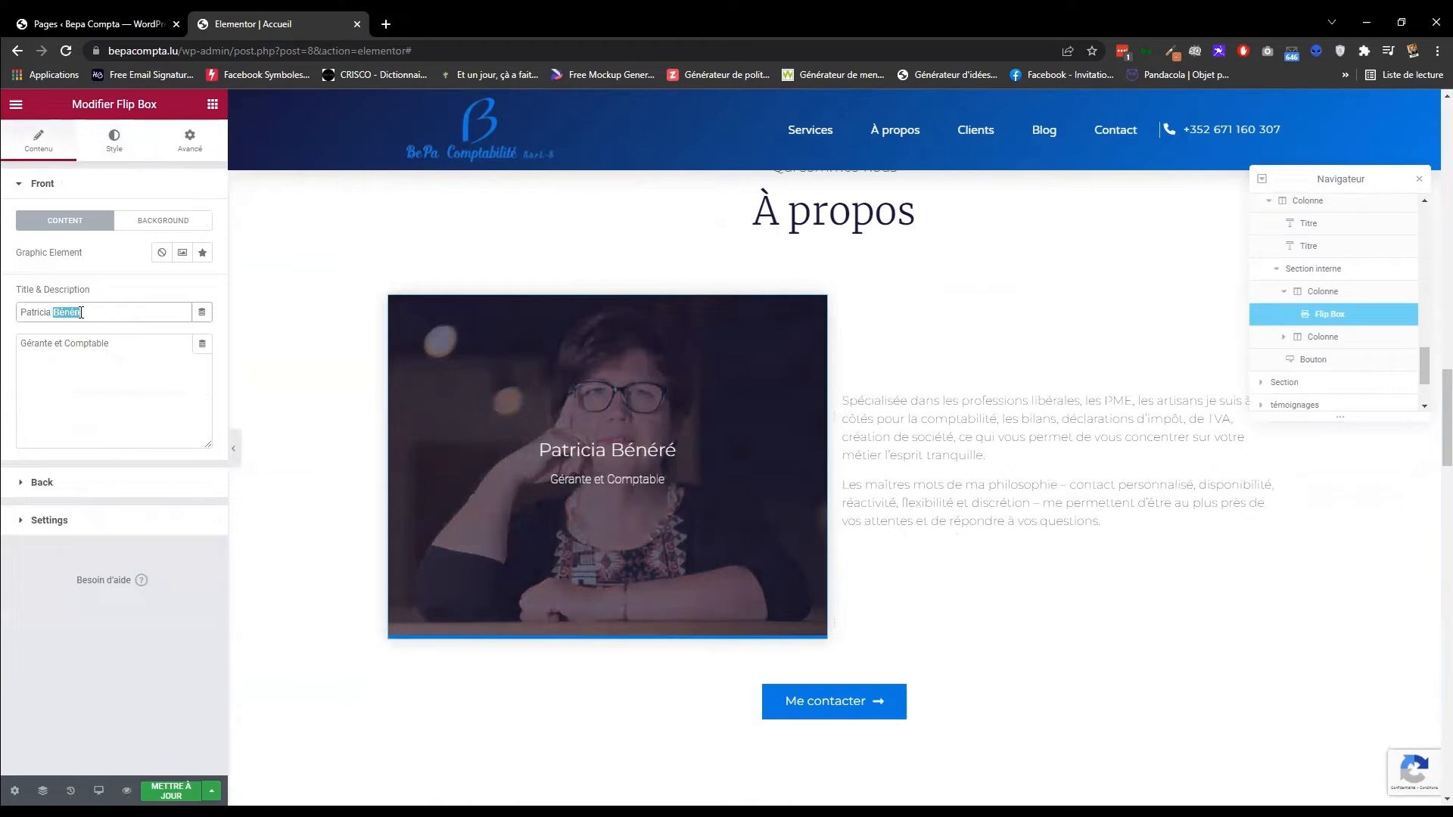
{"action": "double_click", "coordinate": [66, 311]}
{"action": "key", "text": "BackSpace"}
{"action": "double_click", "coordinate": [101, 341]}
{"action": "key", "text": "BackSpace"}
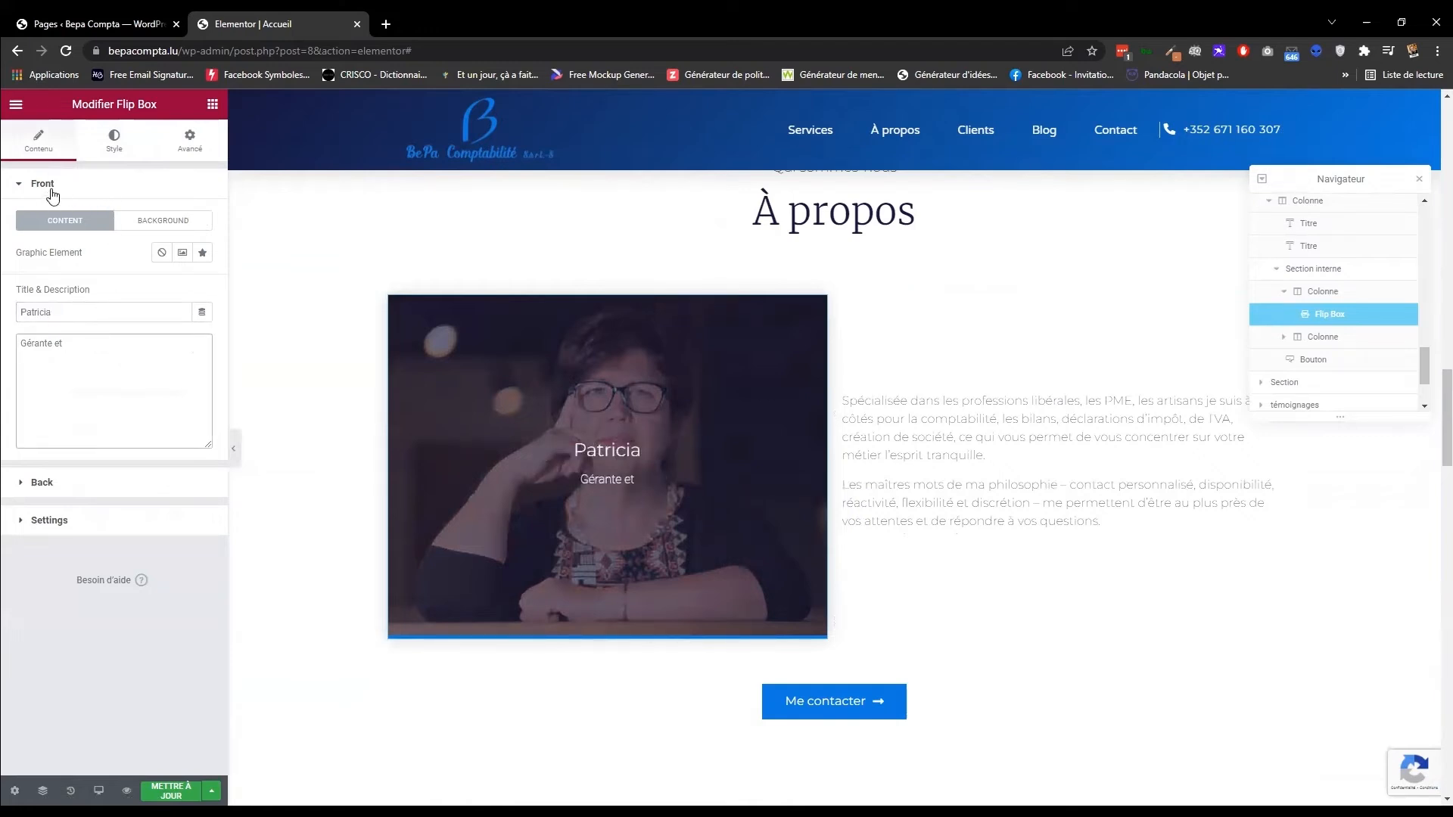
Give the back of the flip box the title "elements" and the description "autre texte".
{"action": "left_click", "coordinate": [45, 481]}
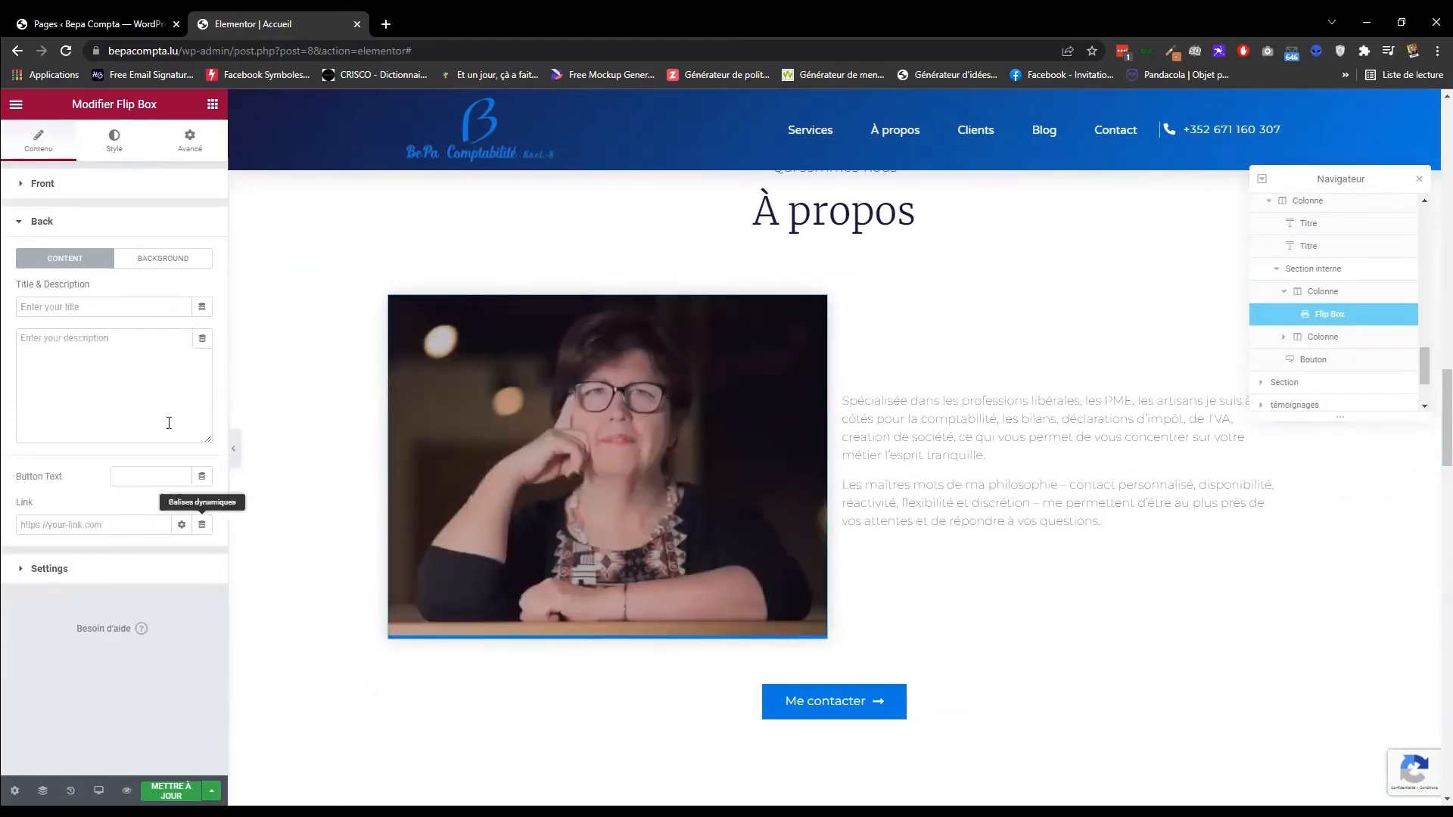
{"action": "left_click", "coordinate": [130, 307]}
{"action": "type", "text": "elements"}
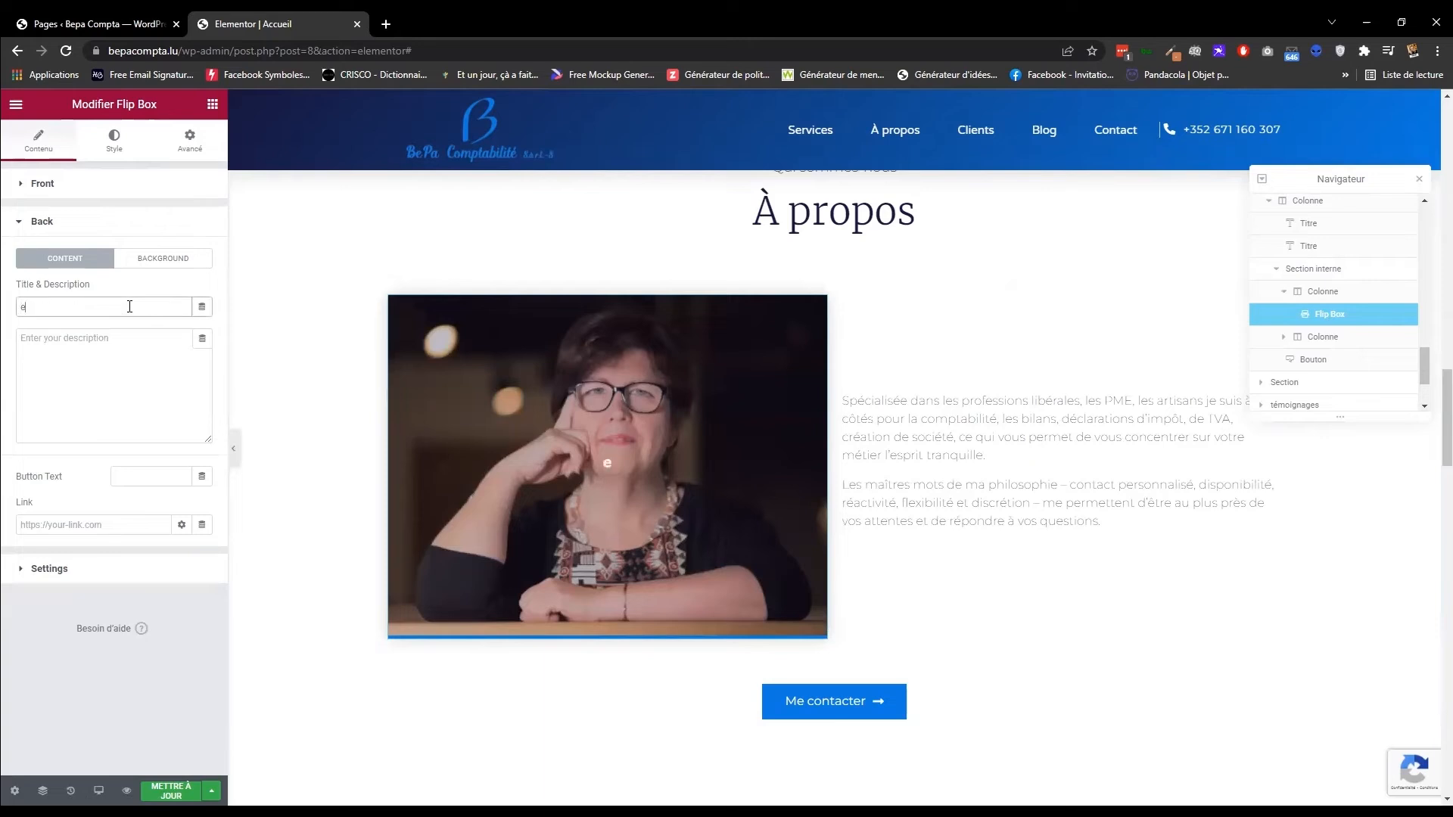
{"action": "left_click", "coordinate": [175, 408]}
{"action": "type", "text": "autre text"}
{"action": "type", "text": "e texte"}
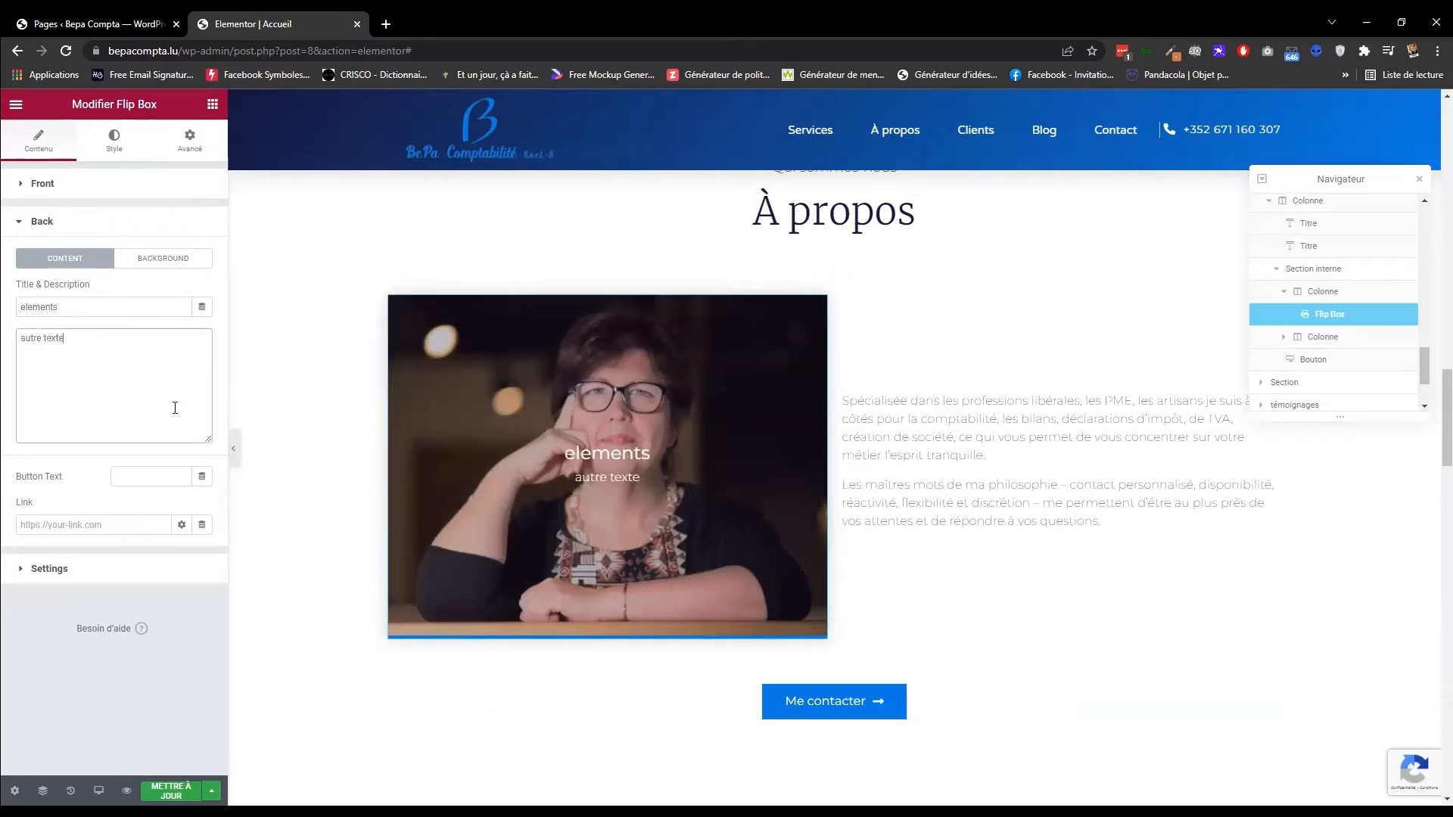
Replace the flip box's back background image with the media library photo of the grey-haired man in a suit and tie.
{"action": "left_click", "coordinate": [162, 261]}
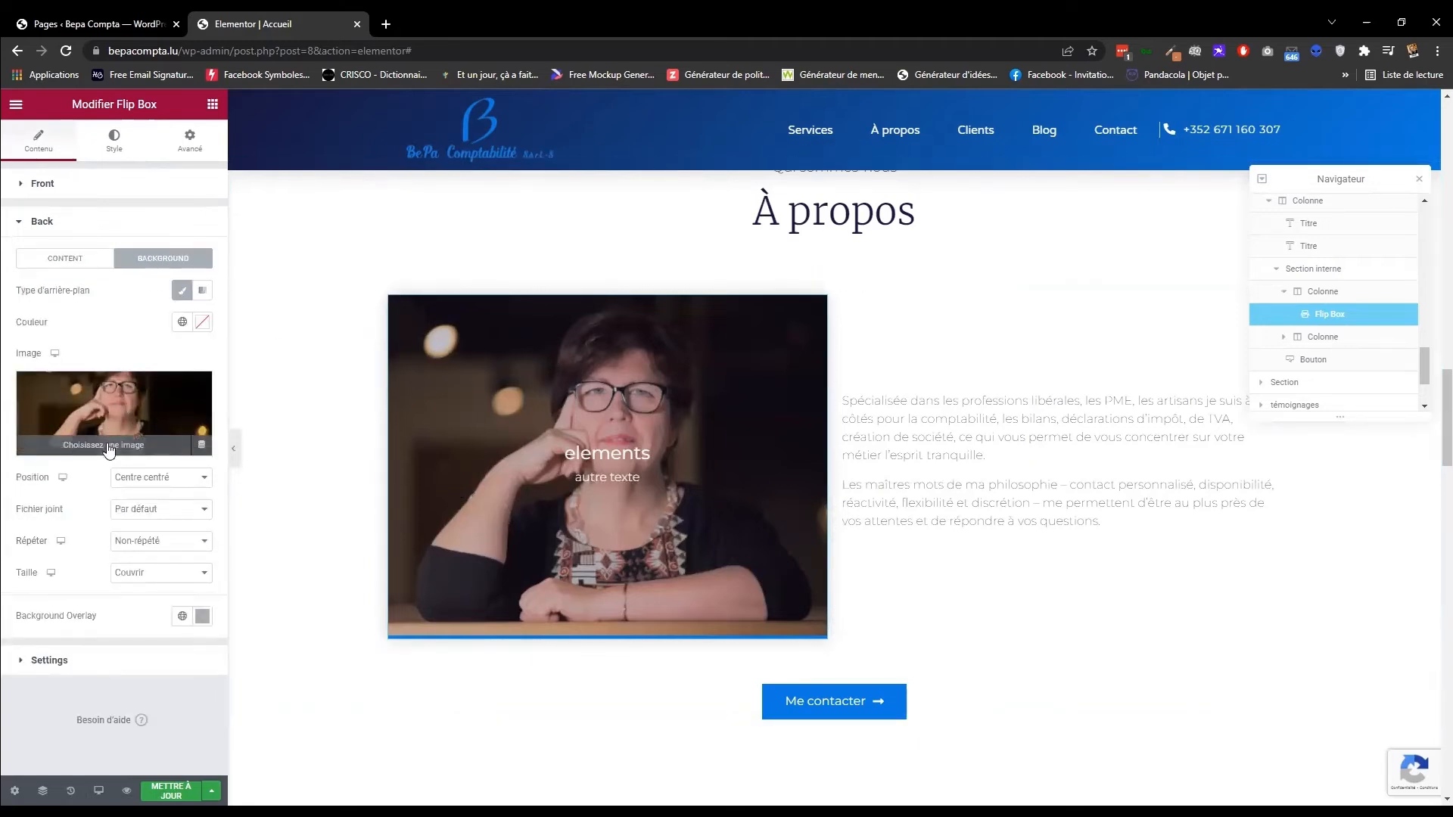
{"action": "left_click", "coordinate": [108, 447]}
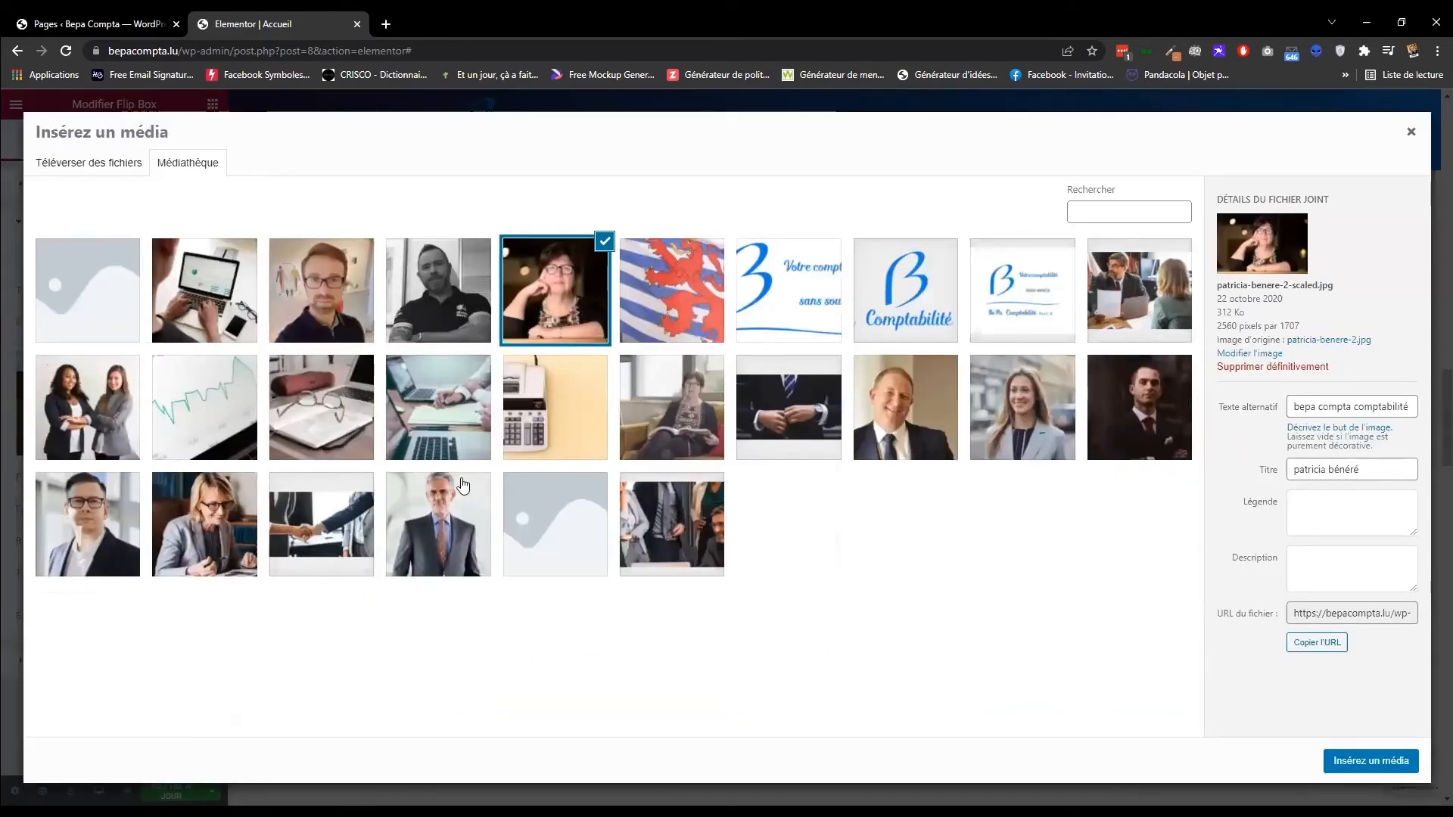
{"action": "left_click", "coordinate": [473, 517]}
{"action": "left_click", "coordinate": [1365, 761]}
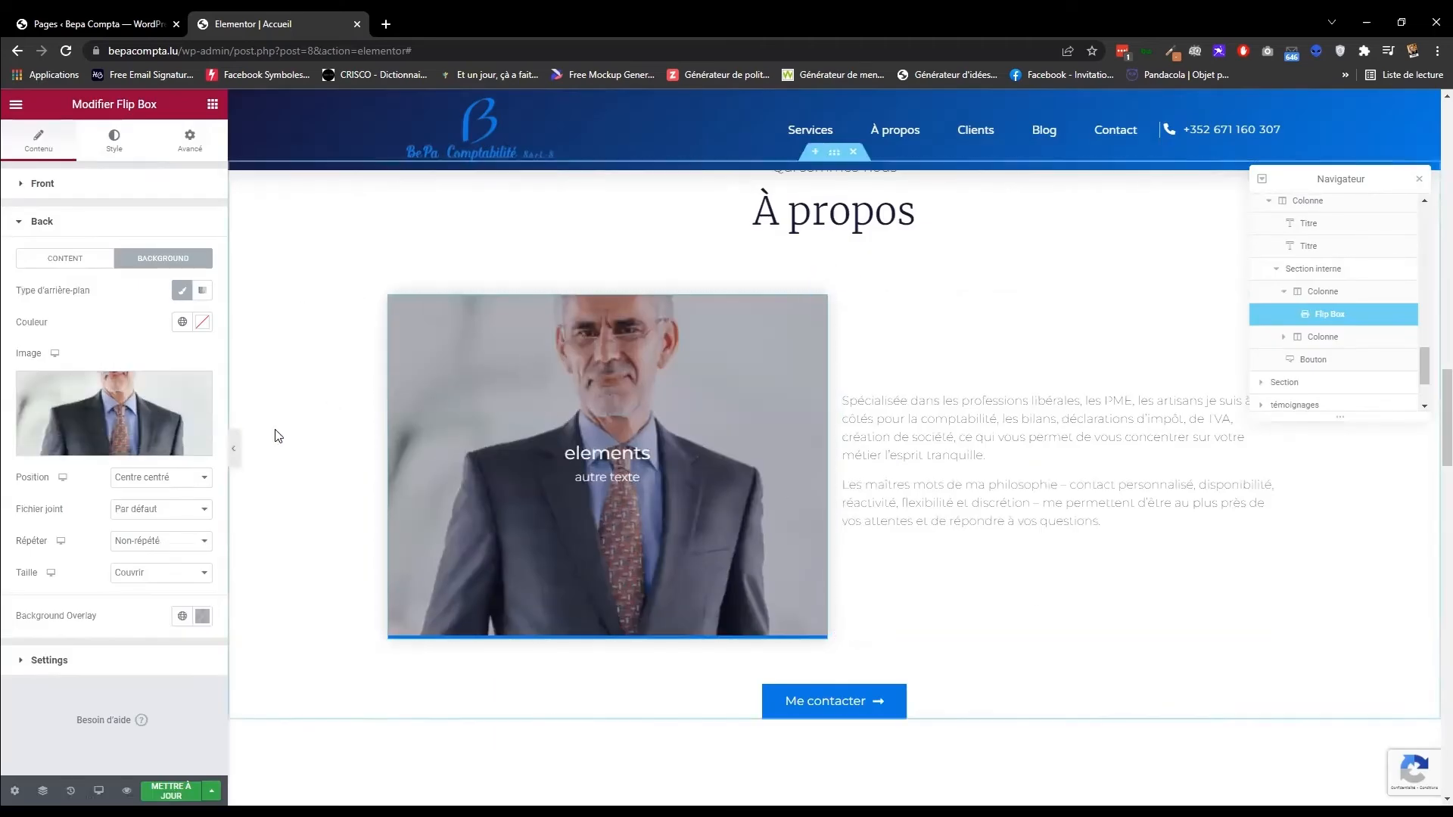
Try the "Inférieur droit" position for the flip box's back image, and set it to "Supérieur droit".
{"action": "left_click", "coordinate": [147, 478]}
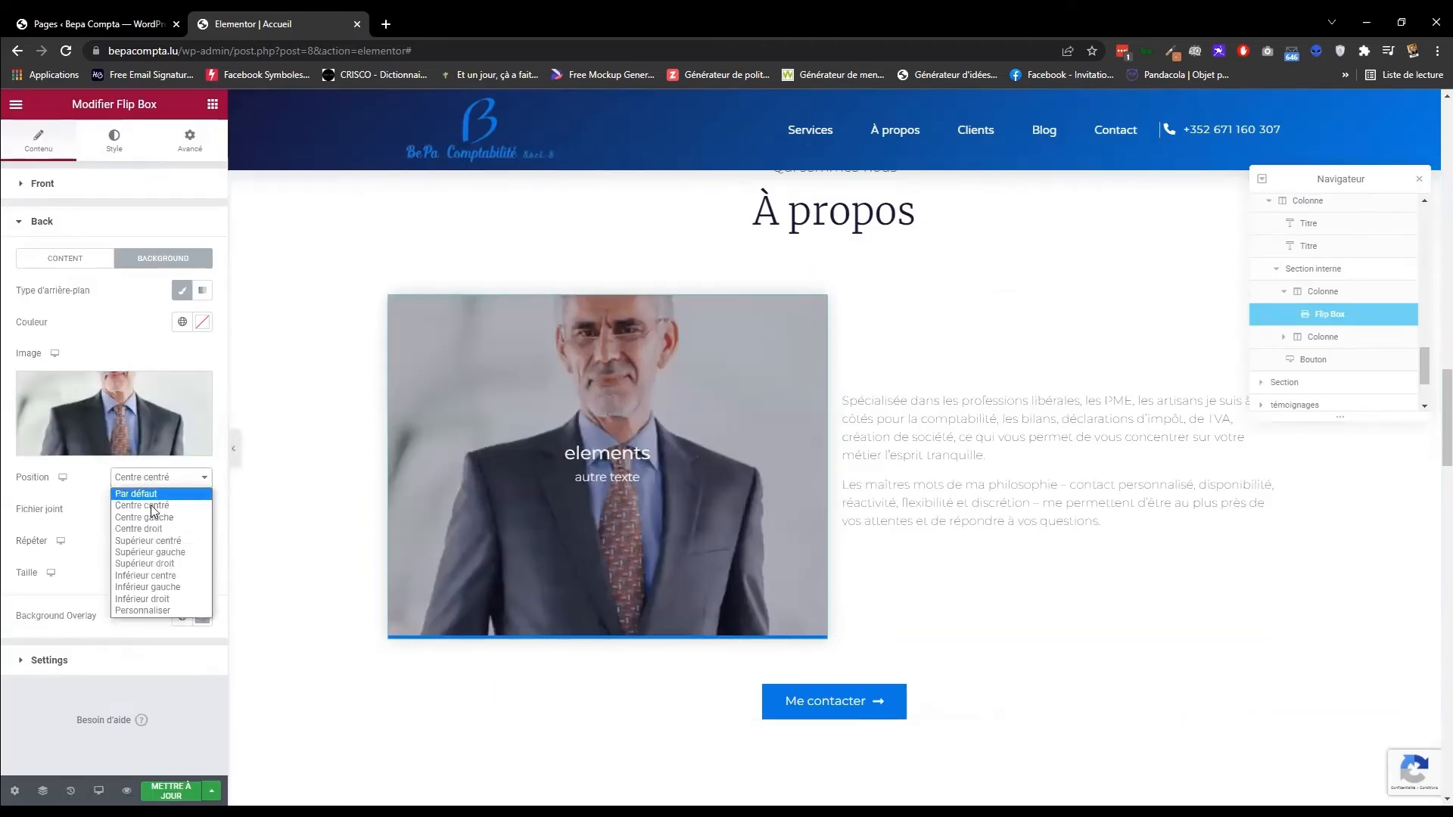
{"action": "left_click", "coordinate": [158, 600]}
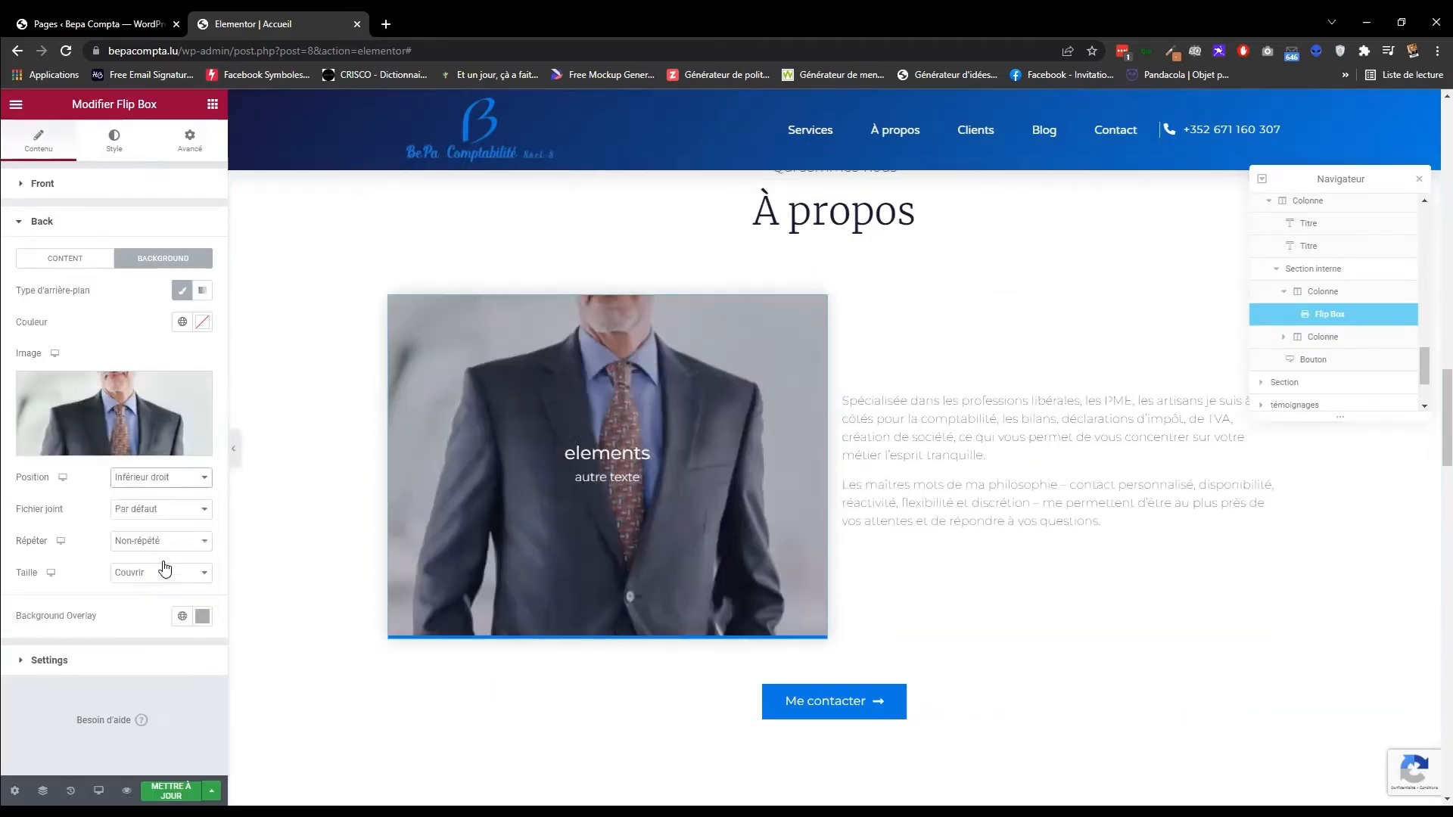
{"action": "left_click", "coordinate": [174, 479]}
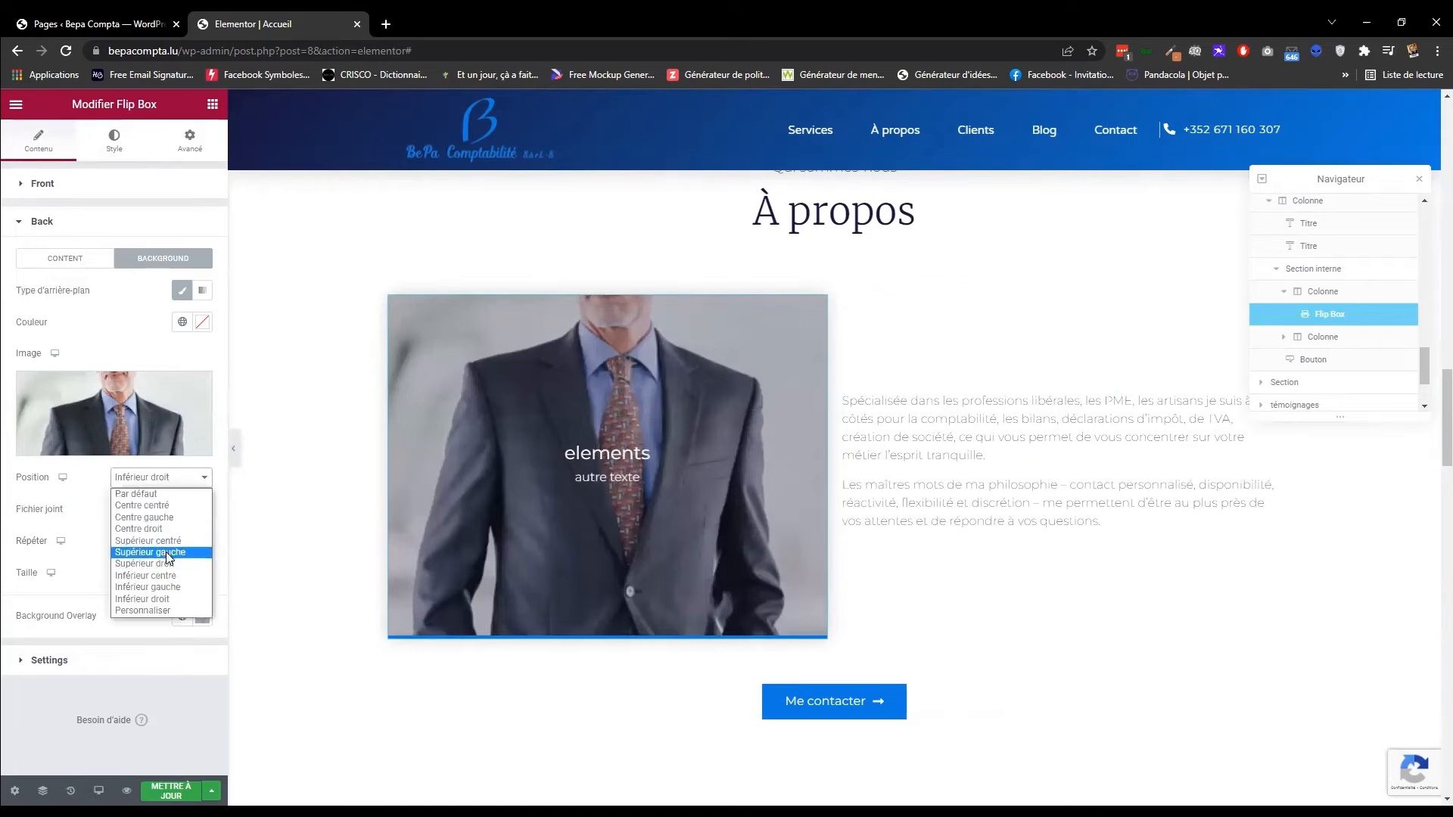
{"action": "left_click", "coordinate": [163, 564]}
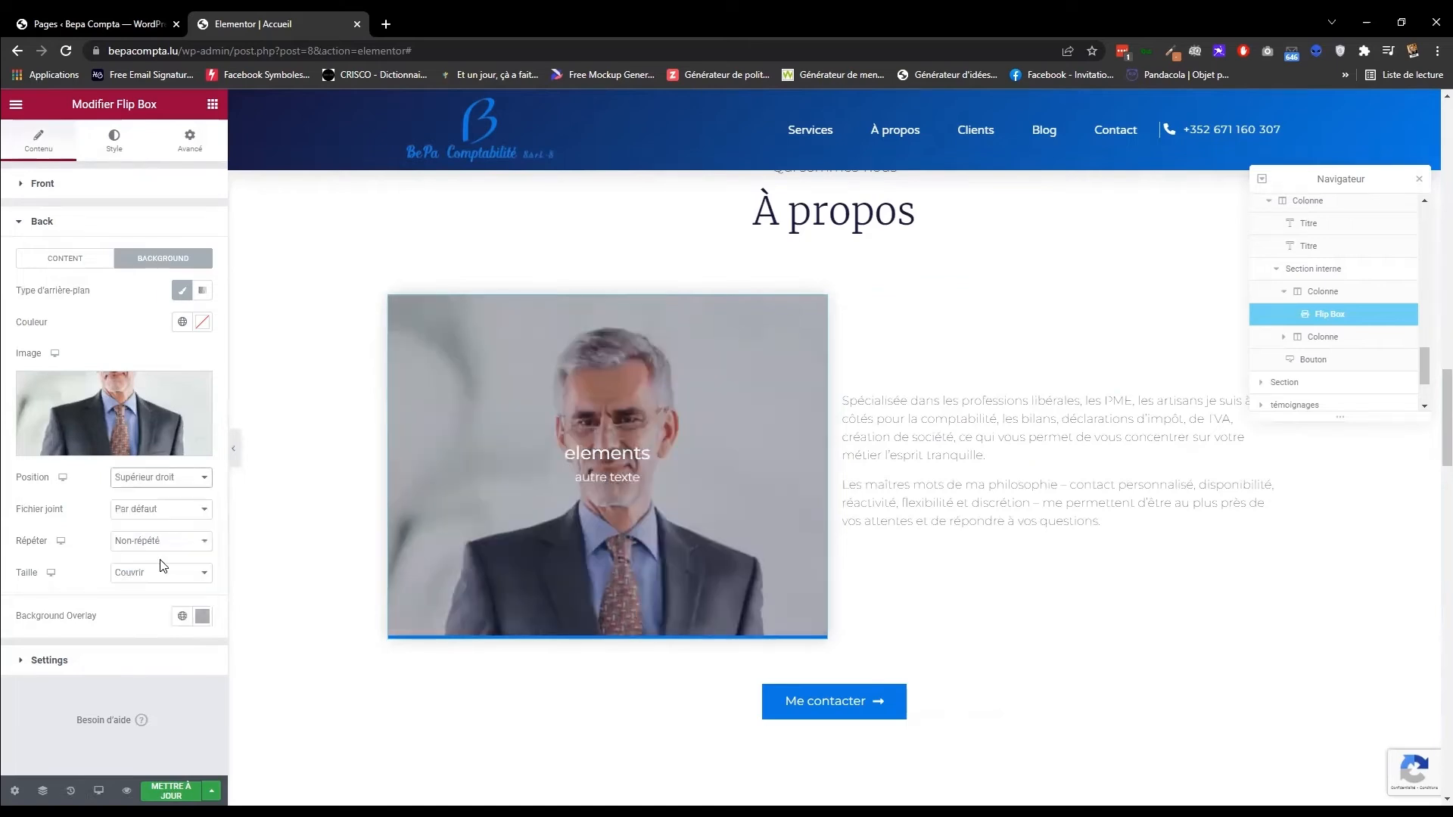
Examine the content, image, name and title settings of both slides in the "Témoignages Clients" testimonial carousel.
{"action": "scroll", "coordinate": [971, 469], "scroll_direction": "down", "scroll_amount": 1}
{"action": "scroll", "coordinate": [970, 462], "scroll_direction": "down", "scroll_amount": 5}
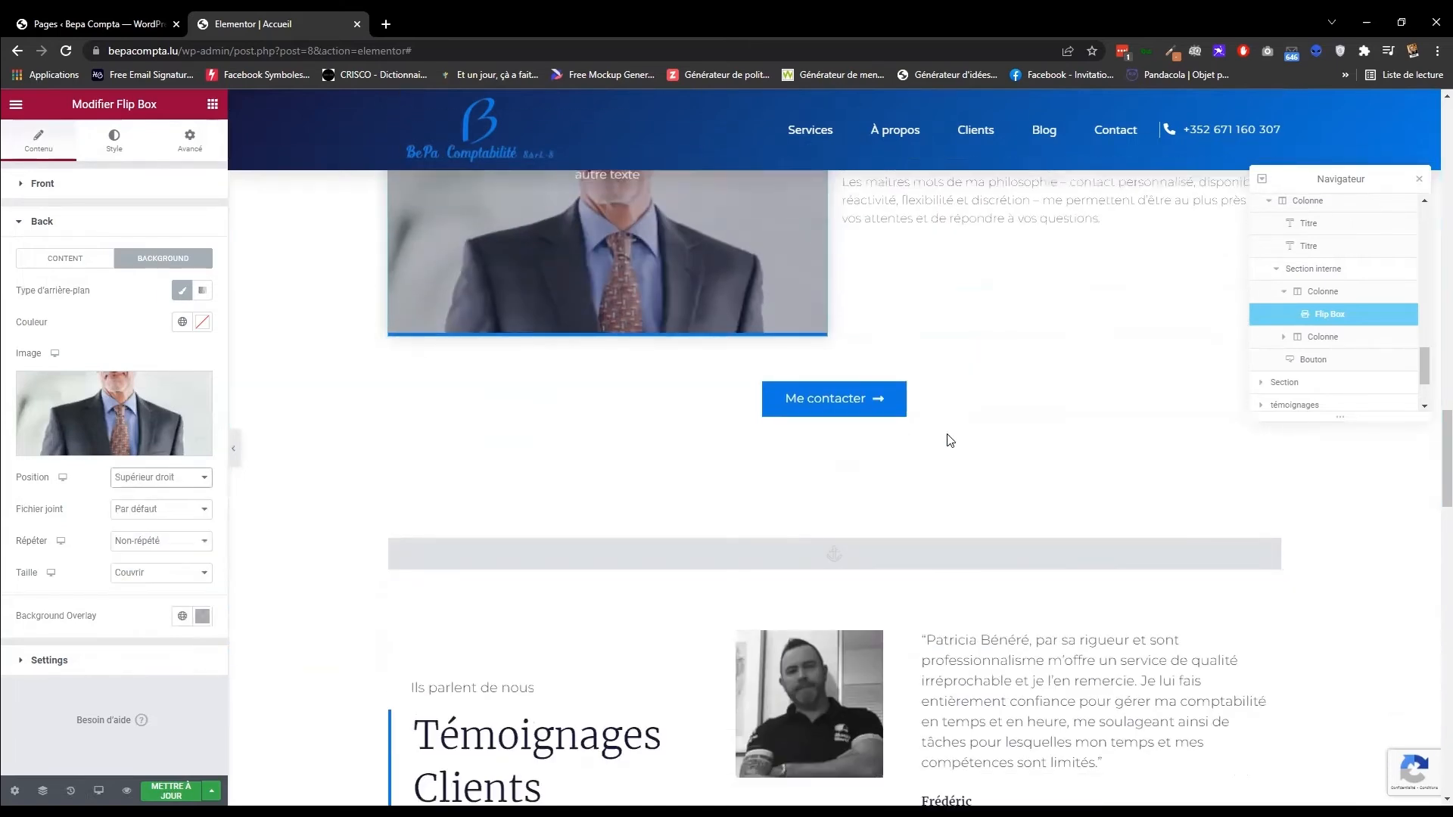
{"action": "left_click", "coordinate": [972, 447]}
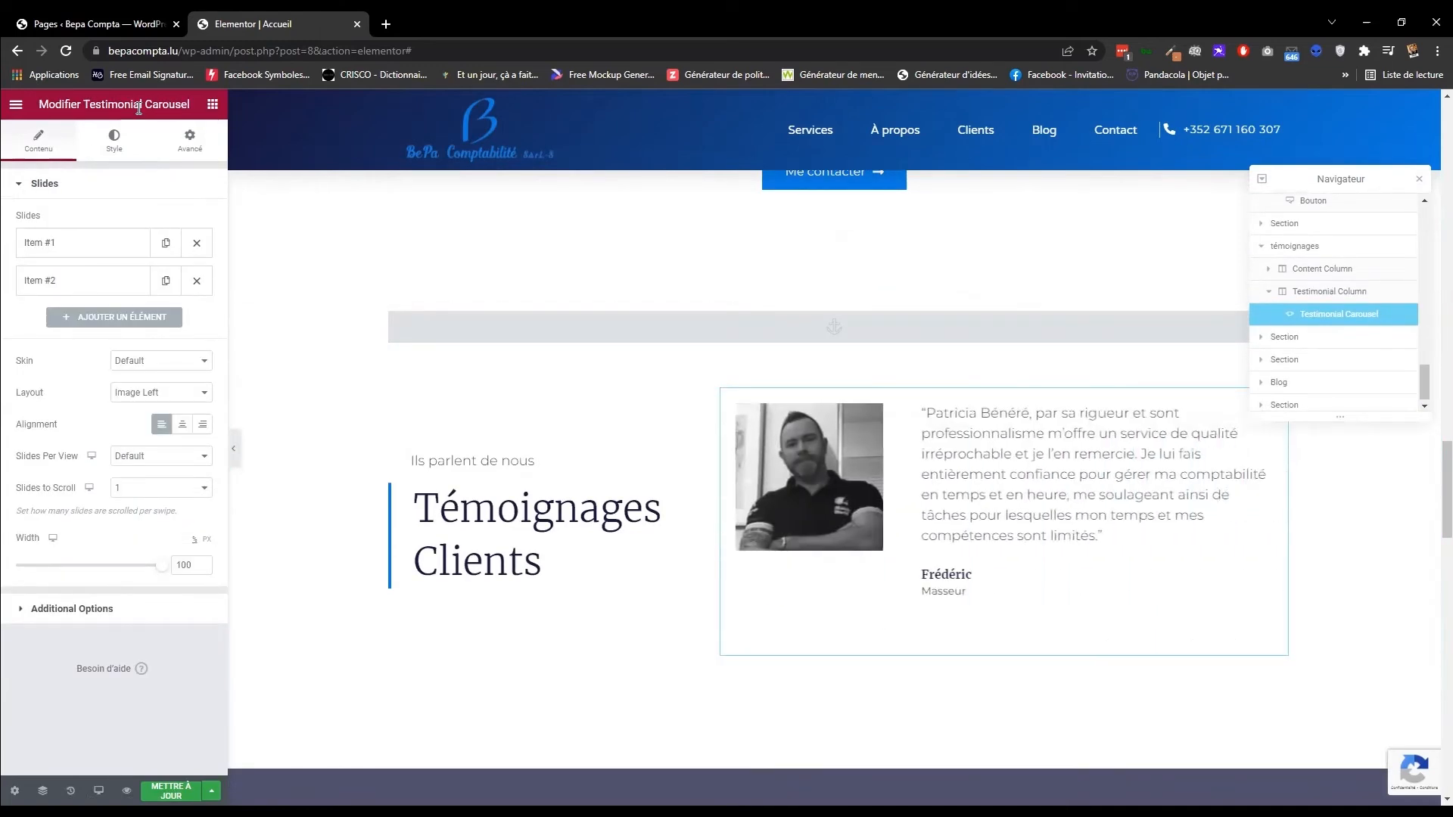
{"action": "left_click", "coordinate": [43, 245]}
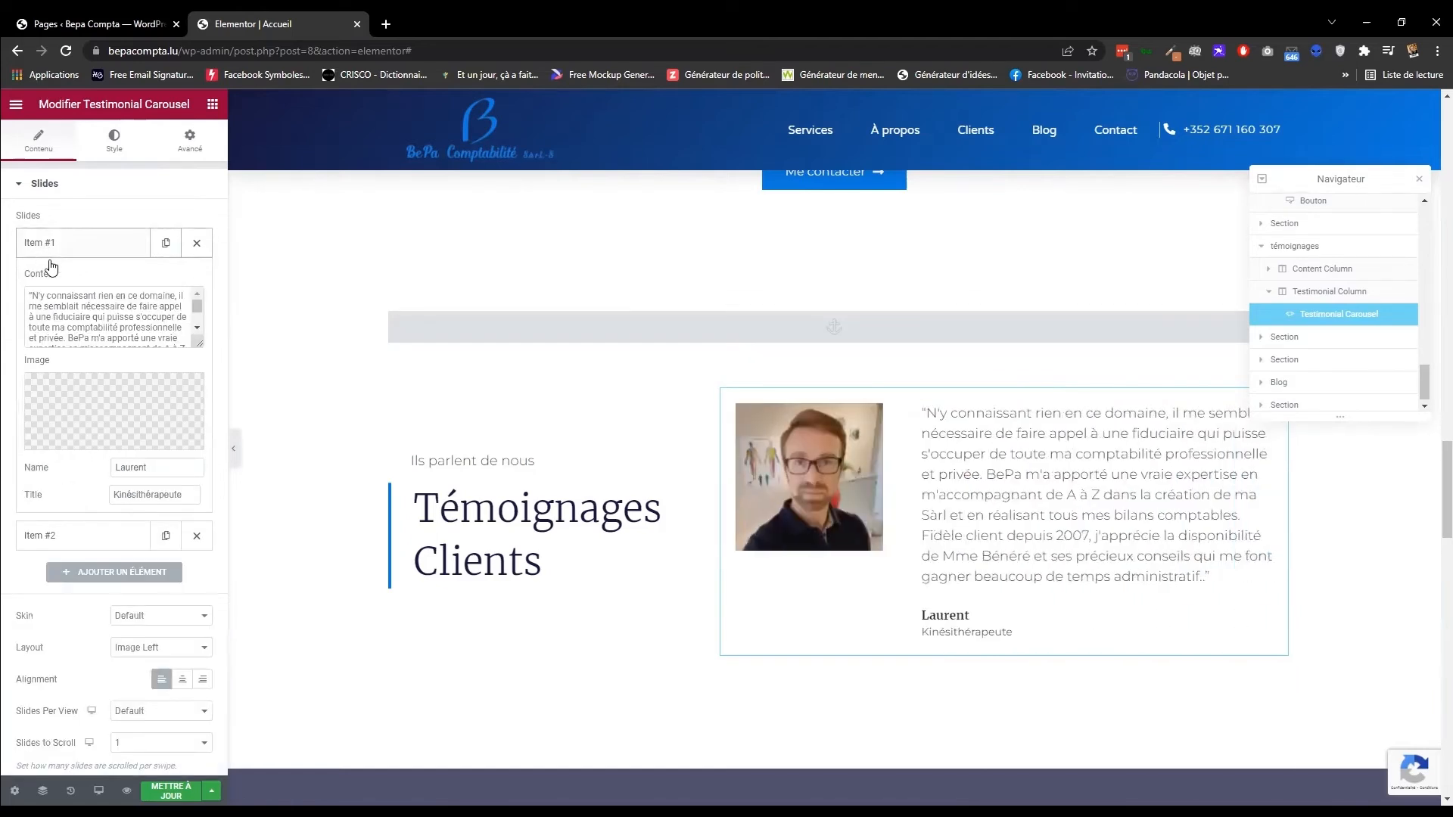
{"action": "left_click_drag", "start_coordinate": [199, 344], "coordinate": [202, 404]}
{"action": "scroll", "coordinate": [121, 341], "scroll_direction": "down", "scroll_amount": 1}
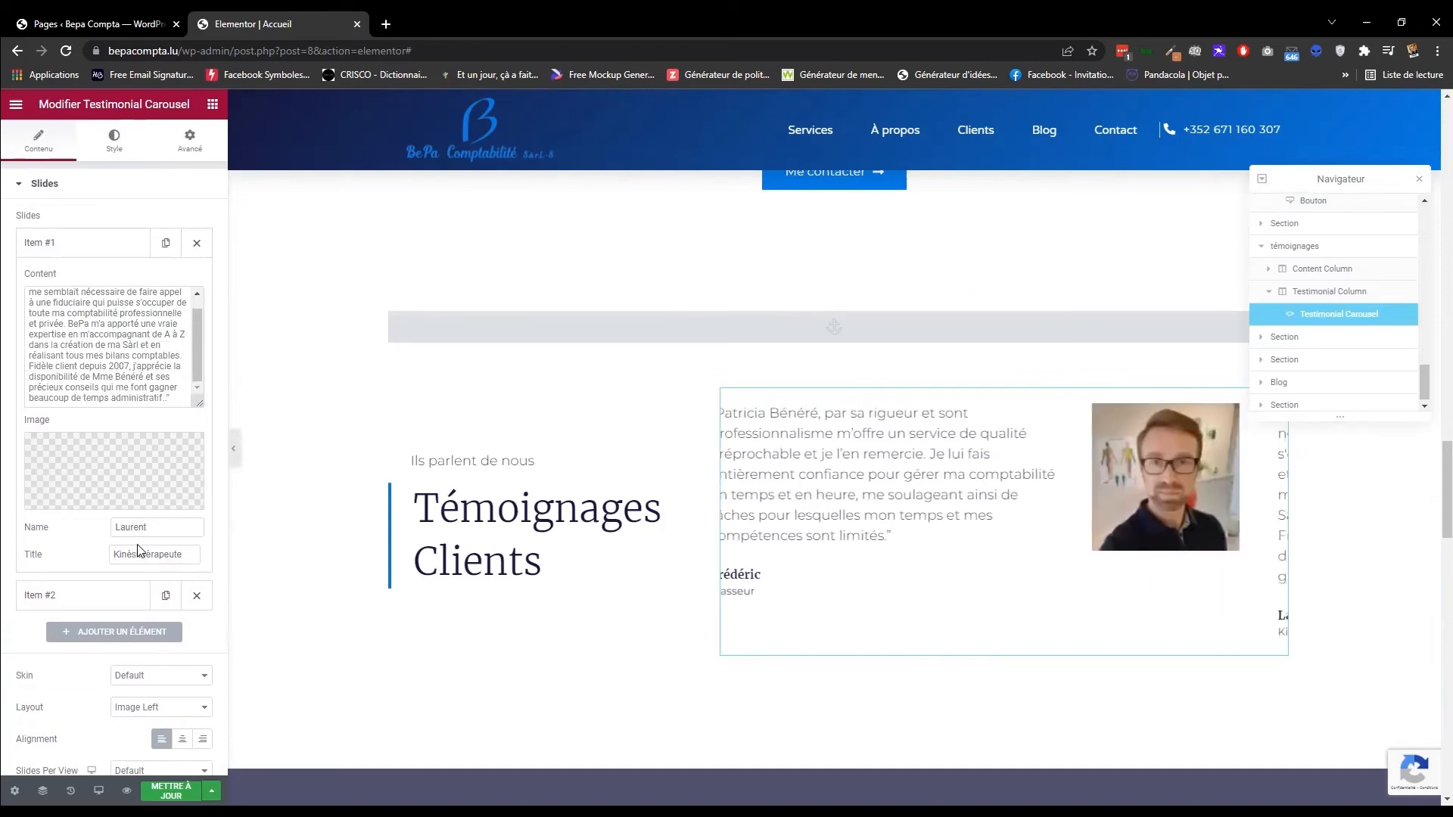
{"action": "left_click", "coordinate": [97, 595]}
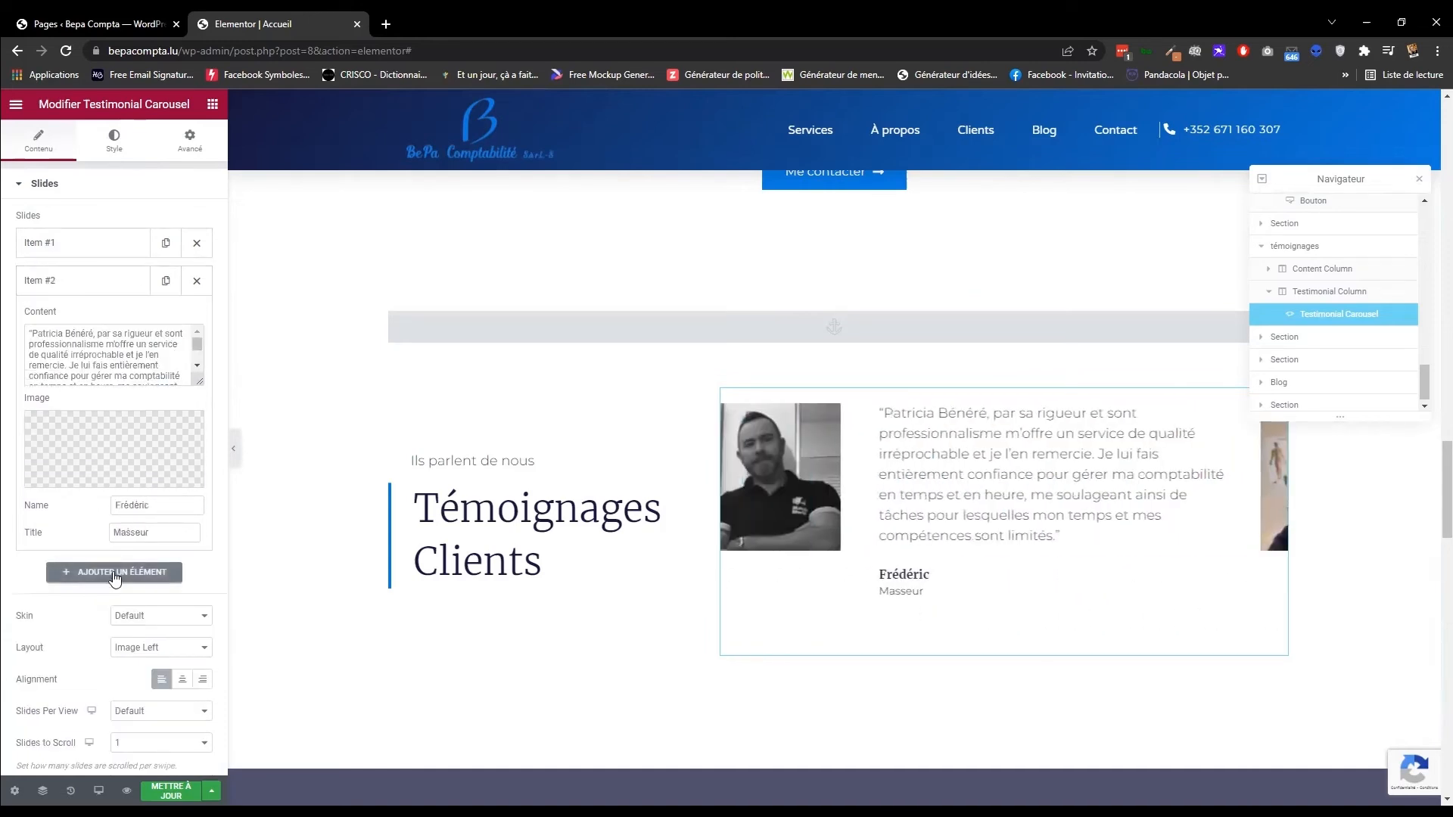
{"action": "left_click", "coordinate": [94, 281]}
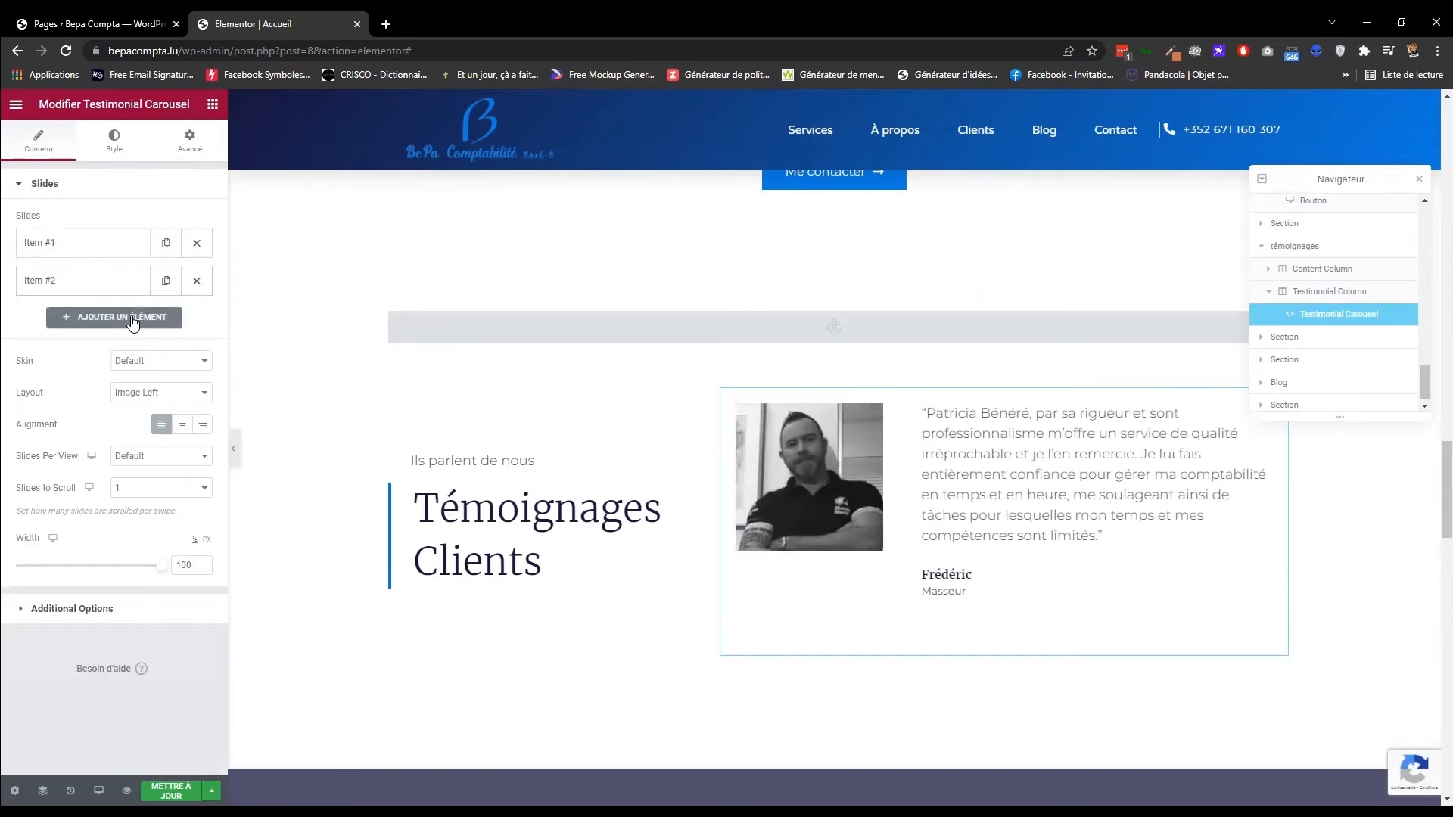
Duplicate the second slide of the testimonial carousel and set the copy's content to "c'est très facile".
{"action": "left_click", "coordinate": [166, 286]}
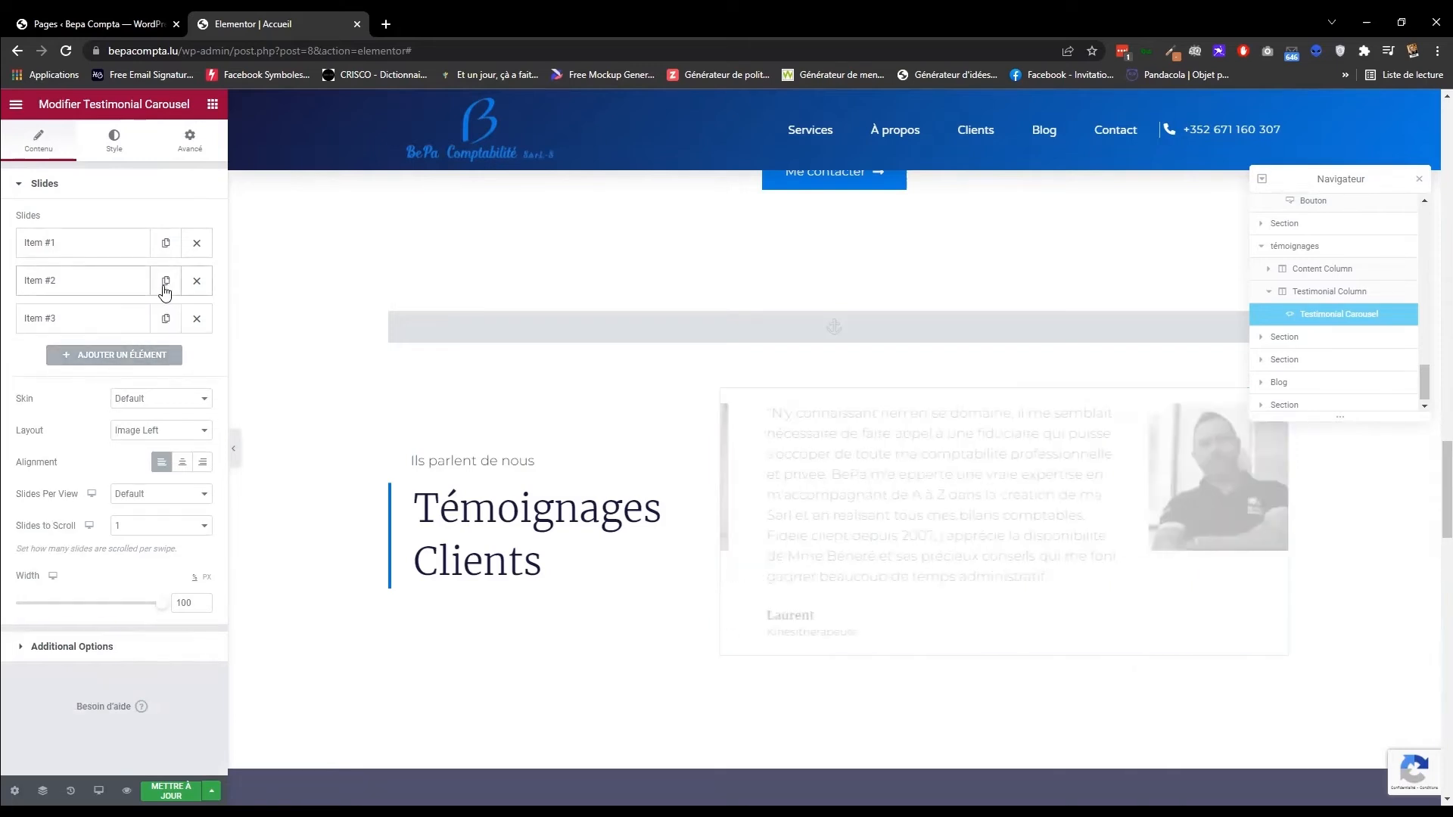
{"action": "left_click", "coordinate": [88, 318]}
{"action": "double_click", "coordinate": [86, 392]}
{"action": "key", "text": "ctrl+a"}
{"action": "type", "text": "c'est très fac"}
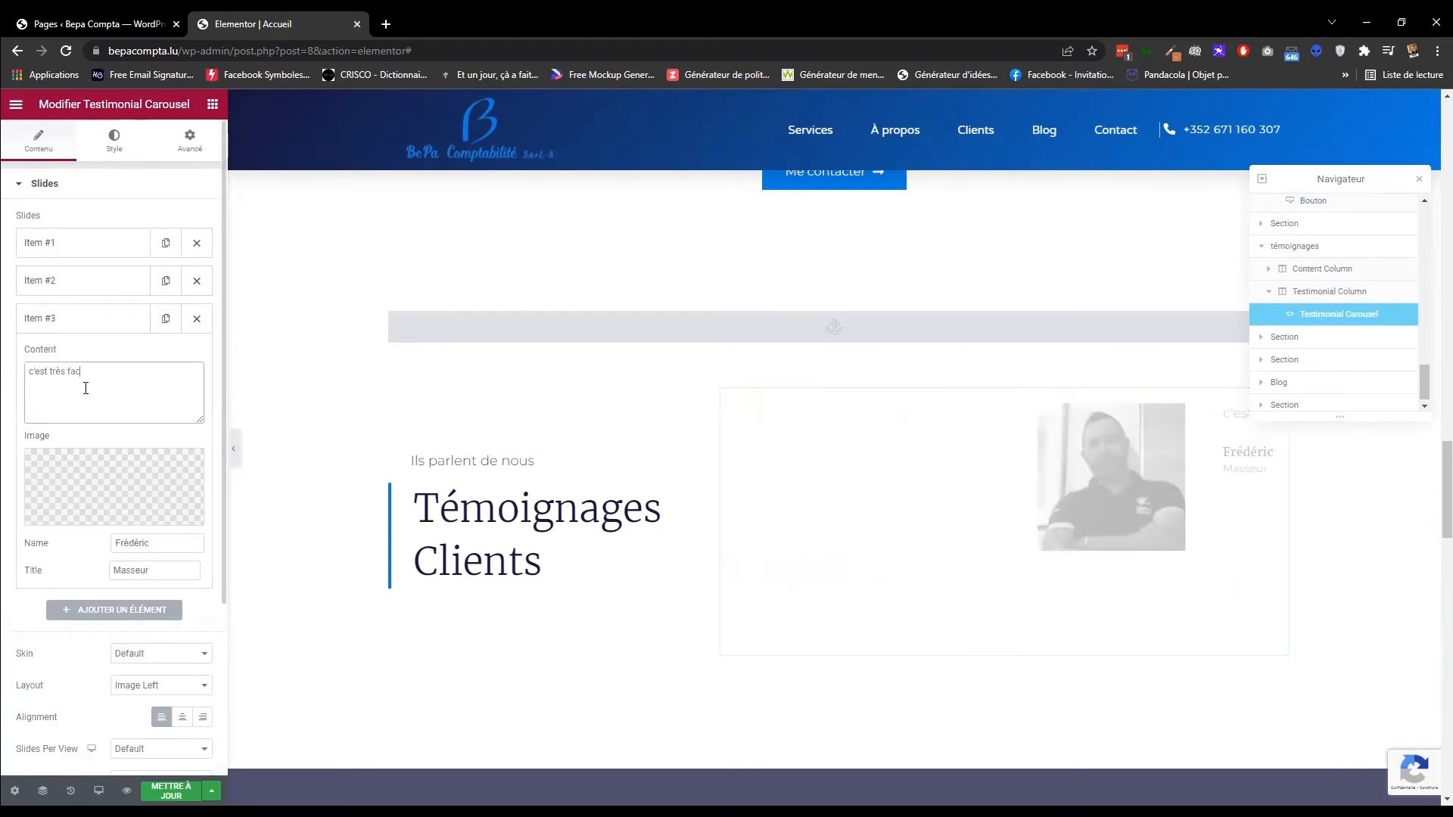
Set the third testimonial slide's image to the media library photo of the smiling woman in a grey blazer, Bitmap-Copy-1.png.
{"action": "left_click", "coordinate": [106, 515]}
{"action": "left_click", "coordinate": [1053, 405]}
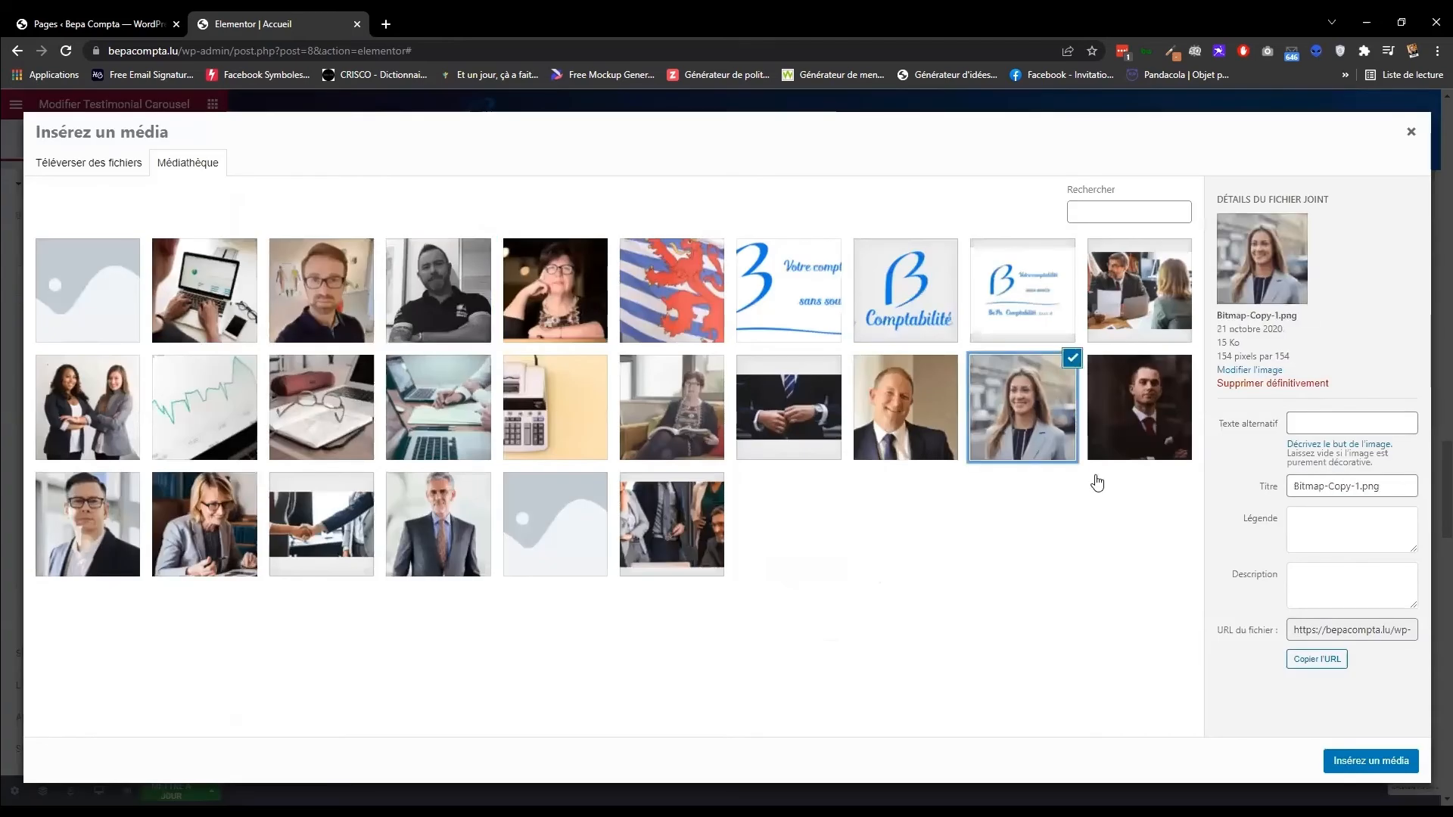
{"action": "left_click", "coordinate": [1359, 766]}
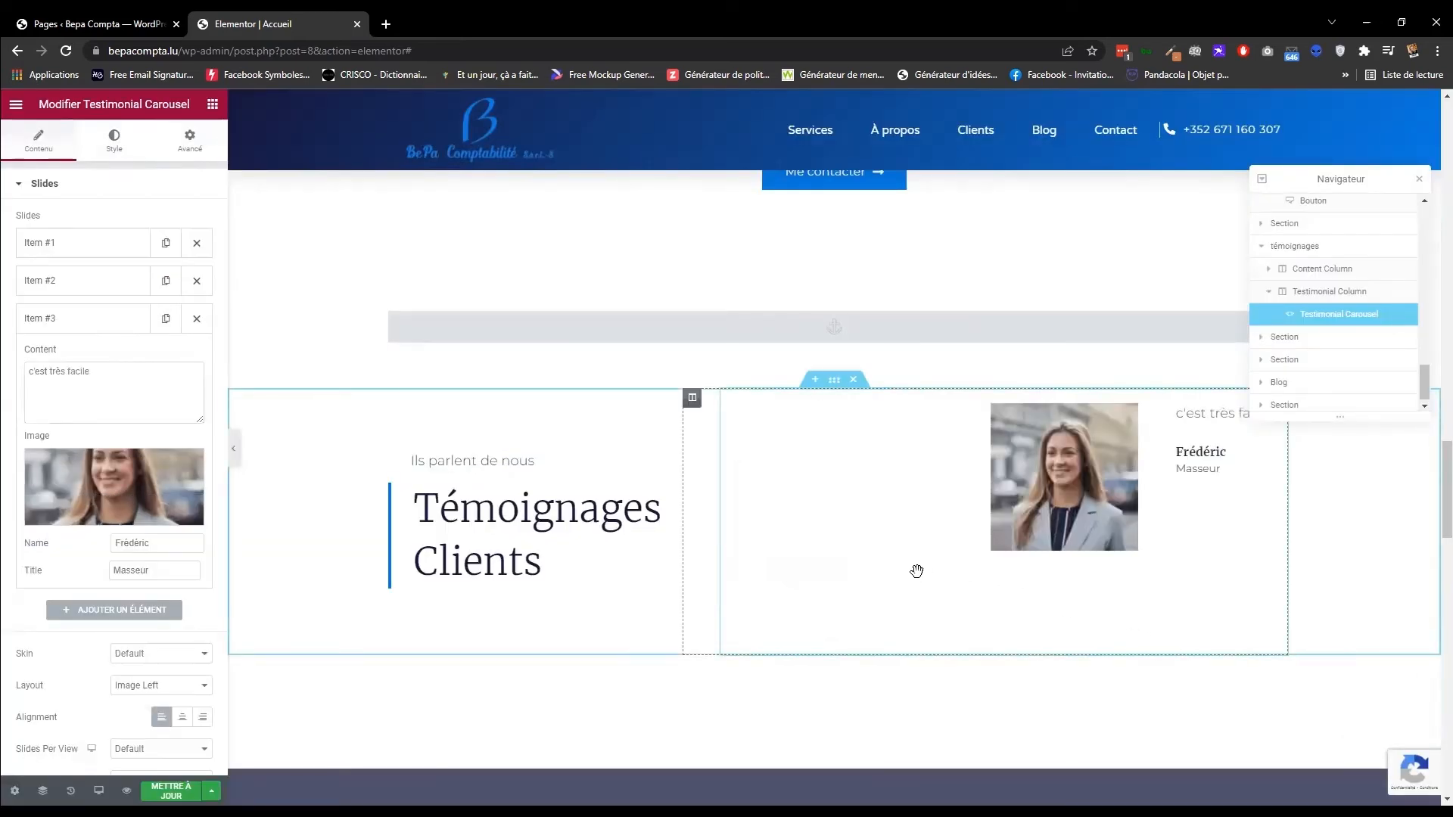
Open the site footer below the blog section for editing, discarding the unsaved changes to the home page.
{"action": "scroll", "coordinate": [39, 474], "scroll_direction": "down", "scroll_amount": 2}
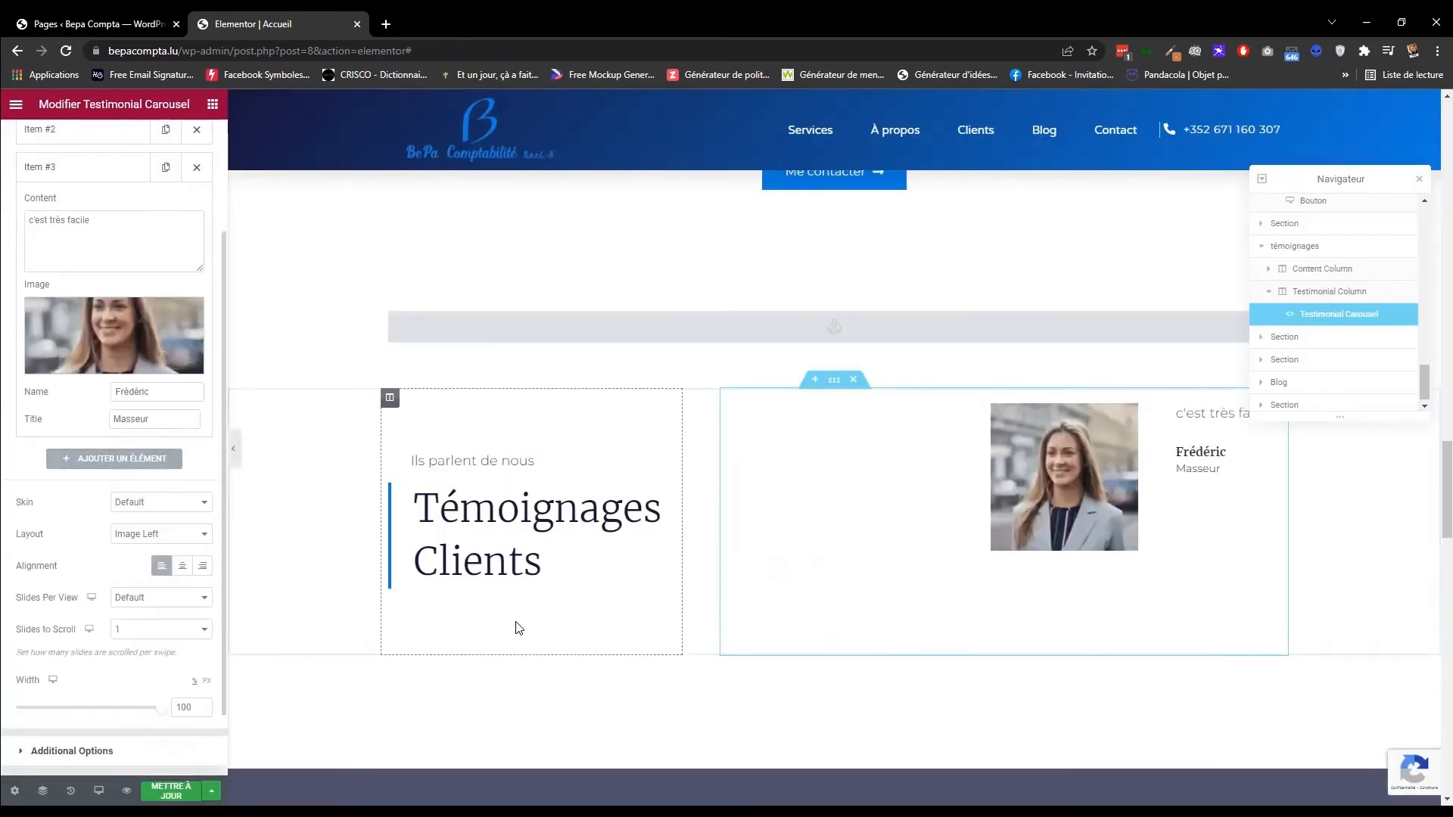
{"action": "scroll", "coordinate": [516, 627], "scroll_direction": "down", "scroll_amount": 5}
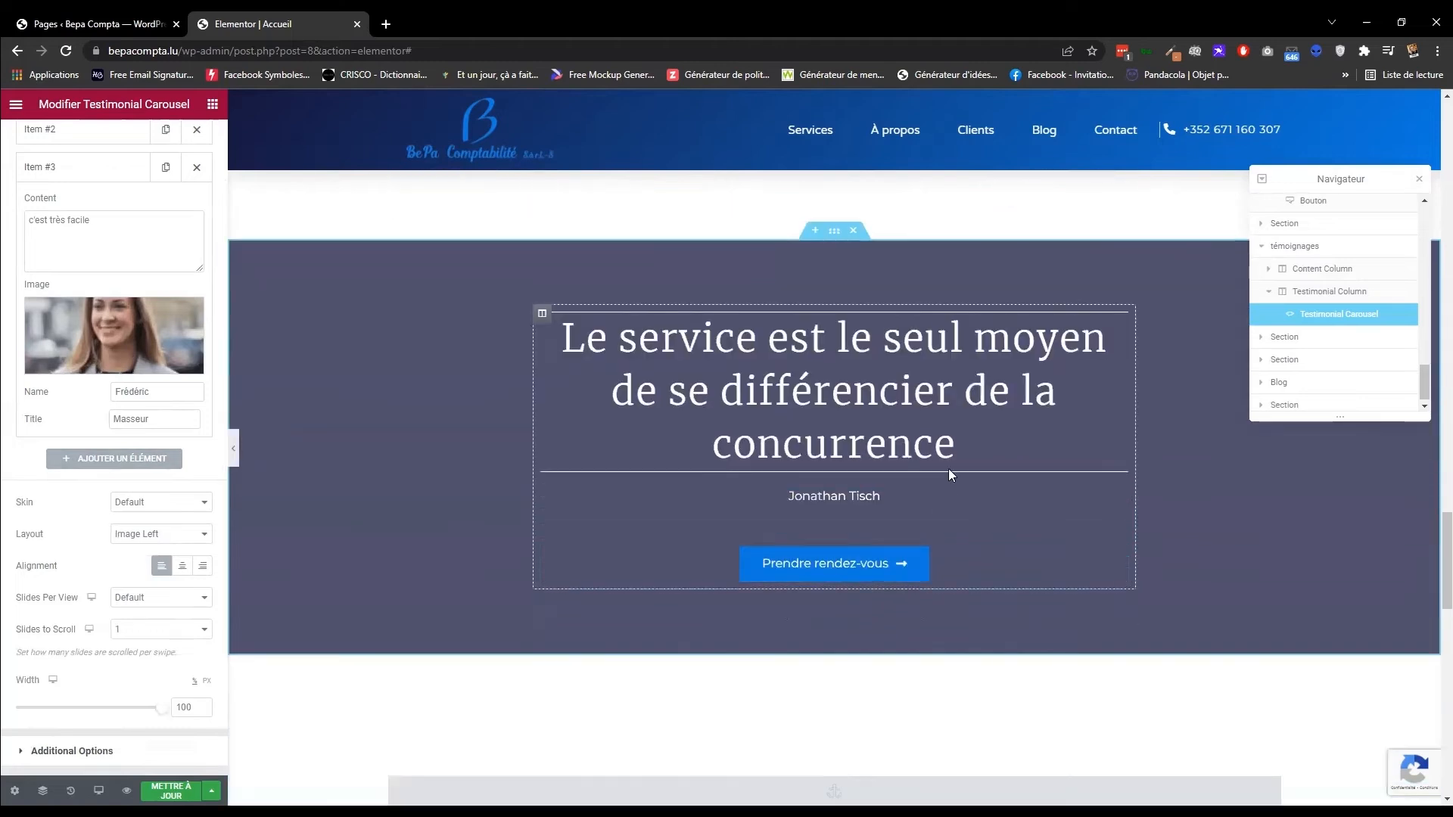
{"action": "scroll", "coordinate": [808, 526], "scroll_direction": "down", "scroll_amount": 2}
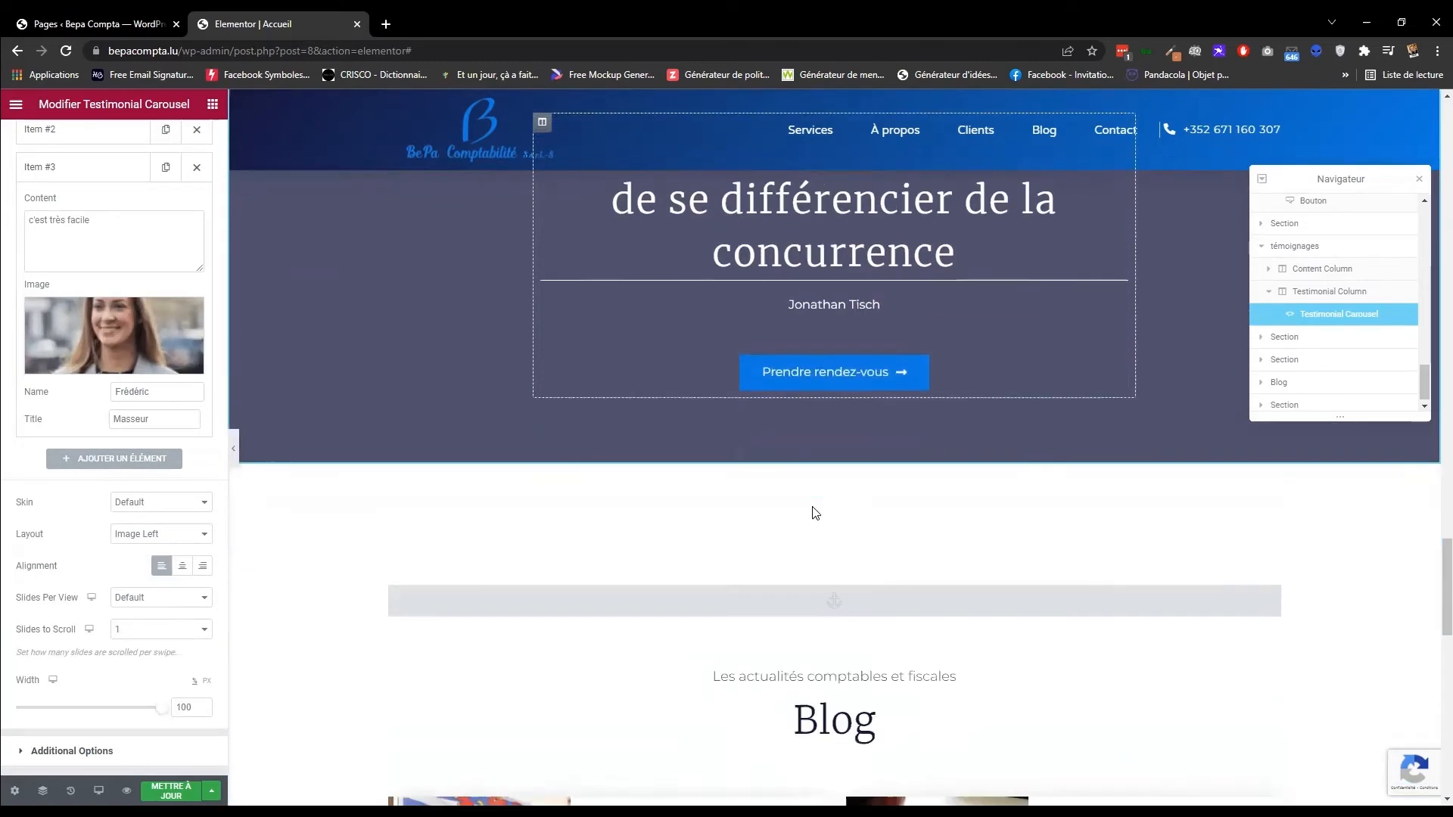
{"action": "scroll", "coordinate": [812, 506], "scroll_direction": "down", "scroll_amount": 3}
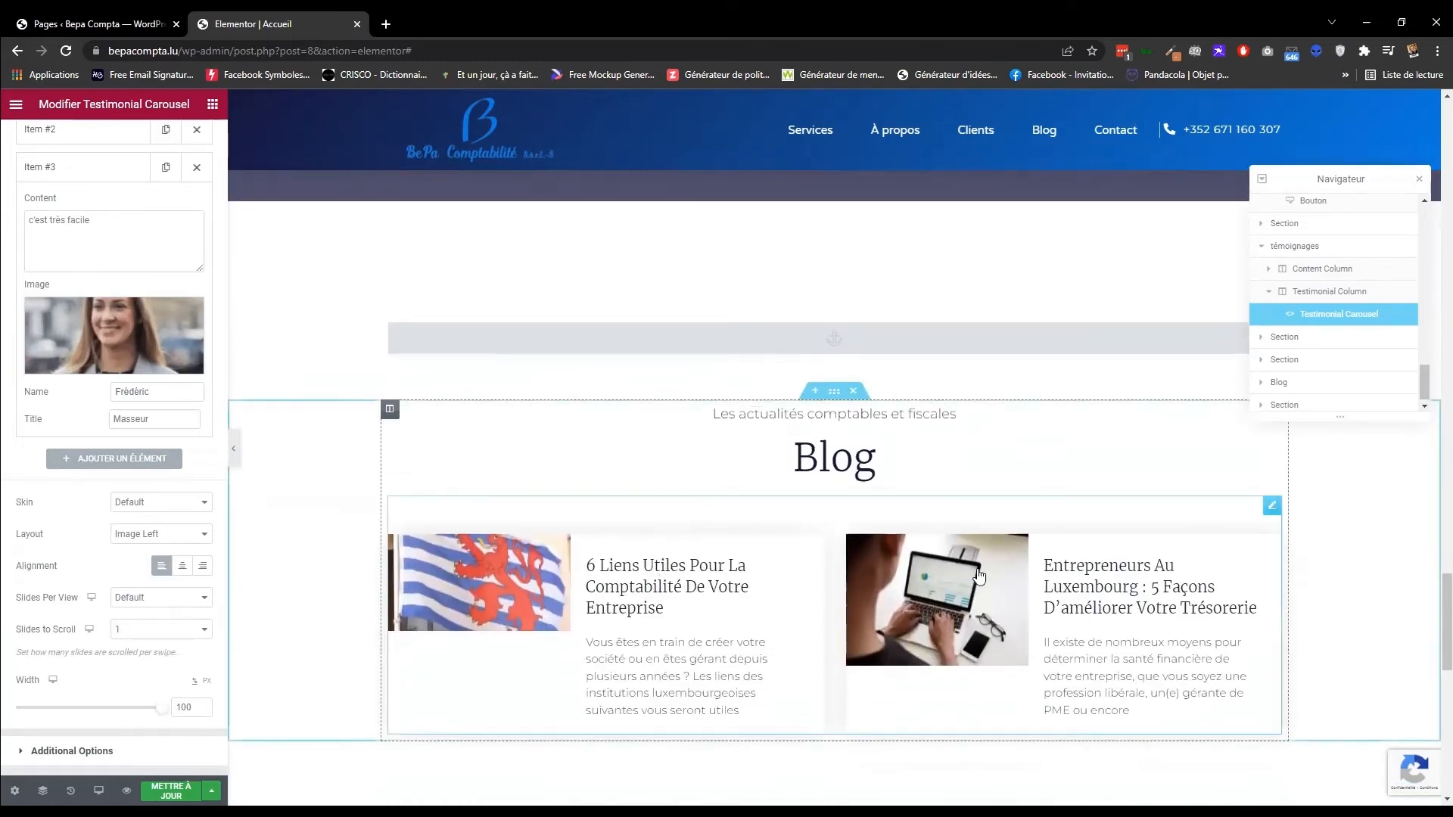
{"action": "scroll", "coordinate": [916, 546], "scroll_direction": "down", "scroll_amount": 2}
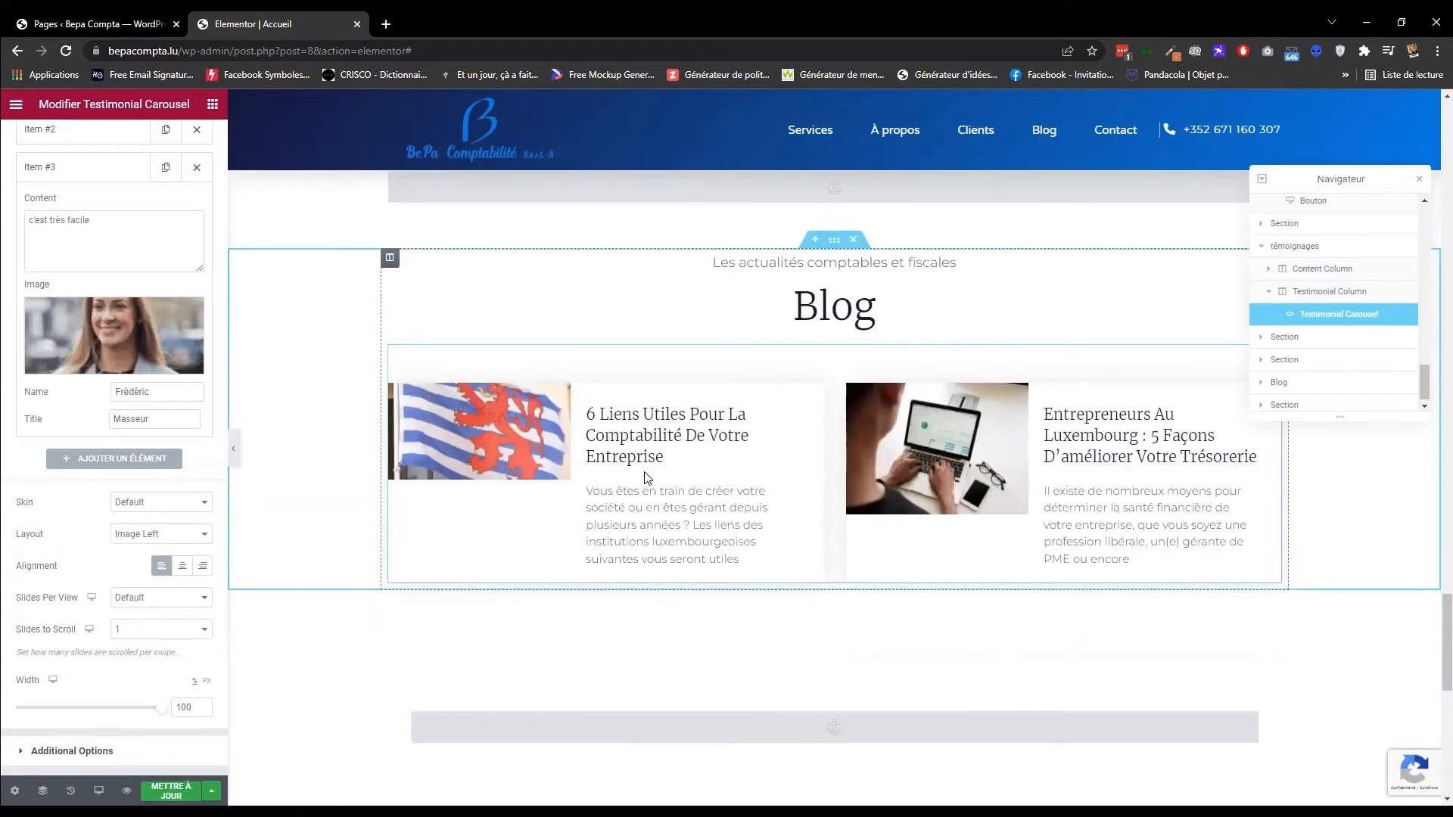
{"action": "scroll", "coordinate": [645, 473], "scroll_direction": "down", "scroll_amount": 8}
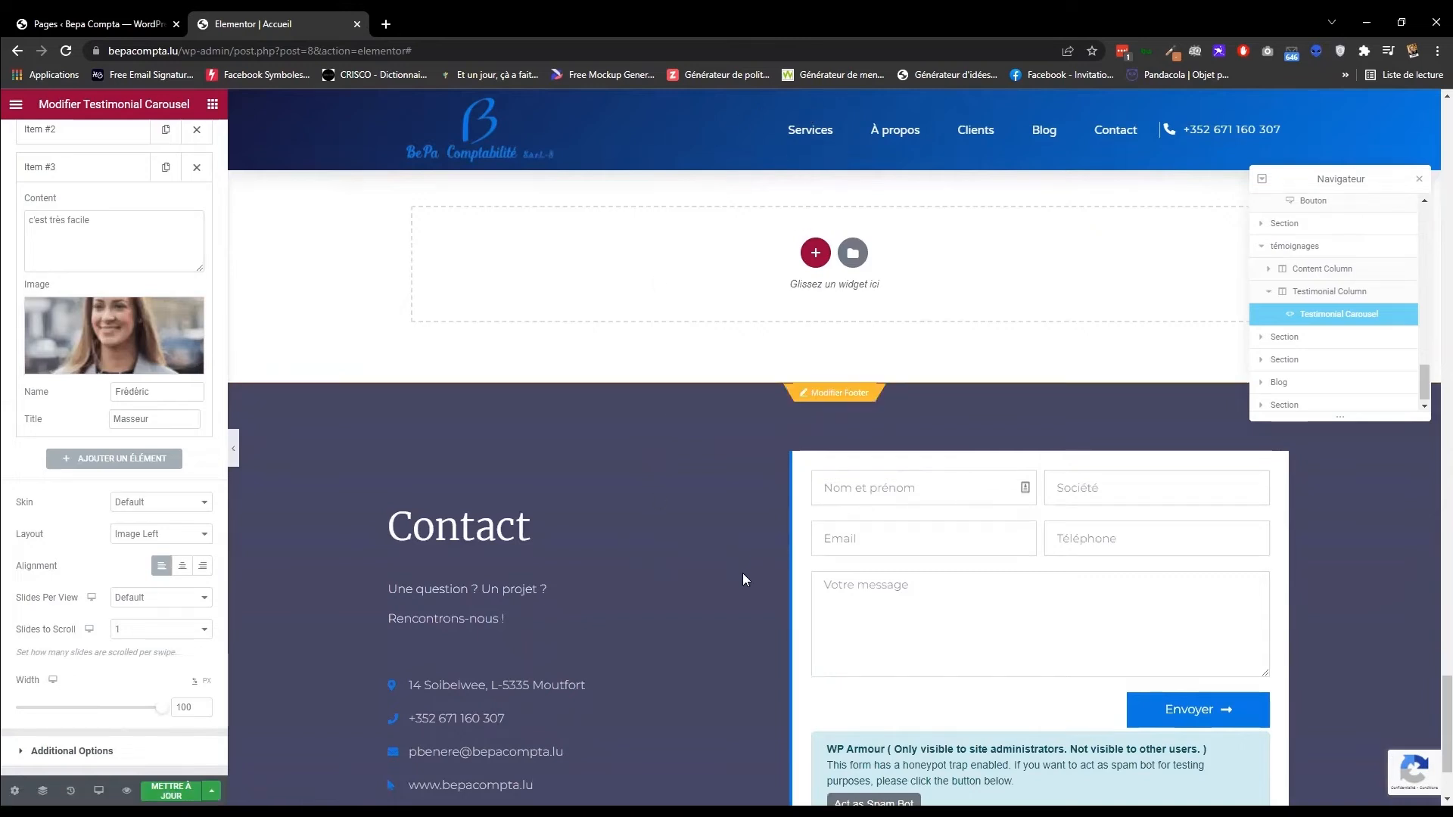
{"action": "left_click", "coordinate": [836, 395]}
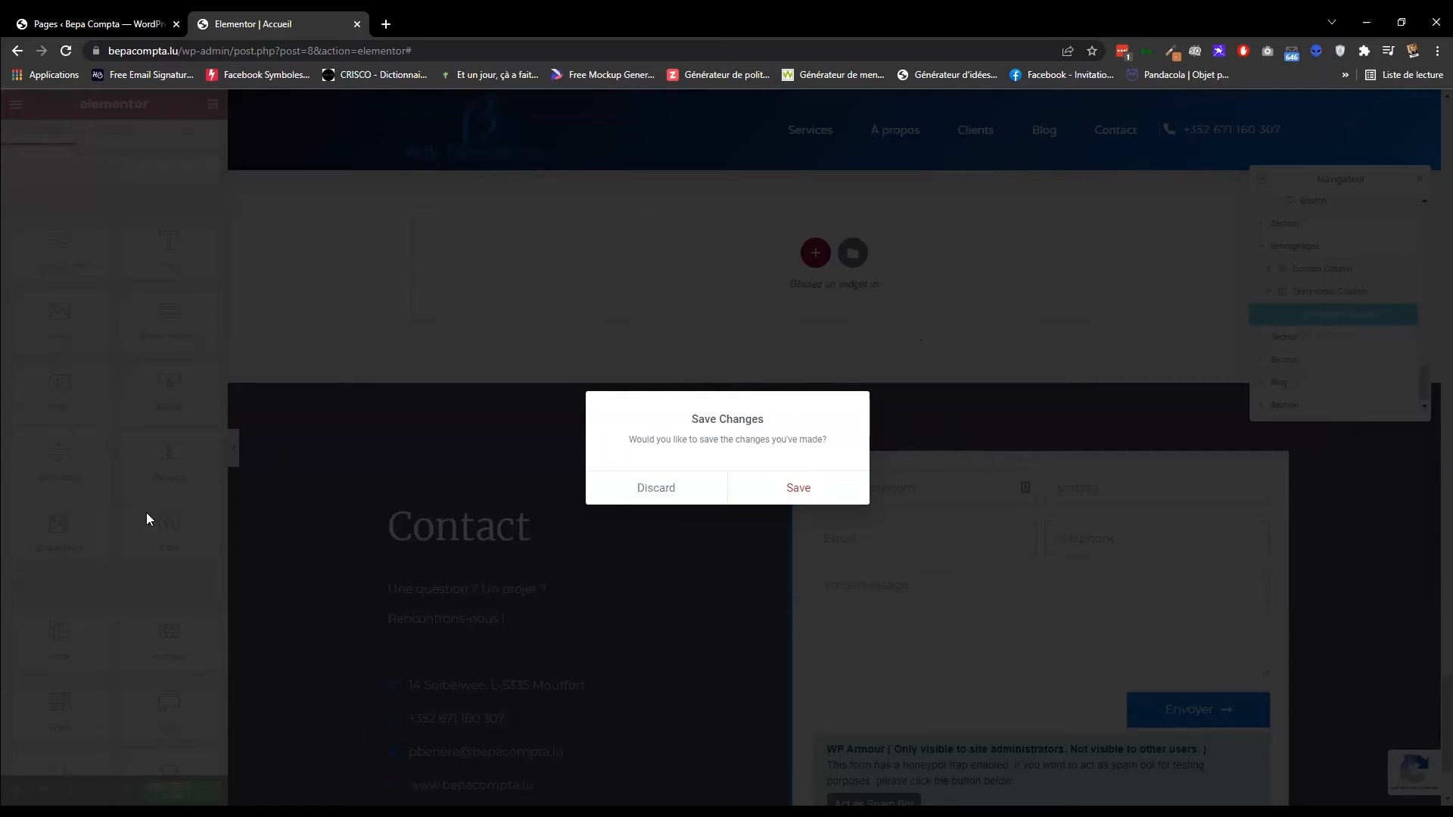
{"action": "left_click", "coordinate": [639, 492]}
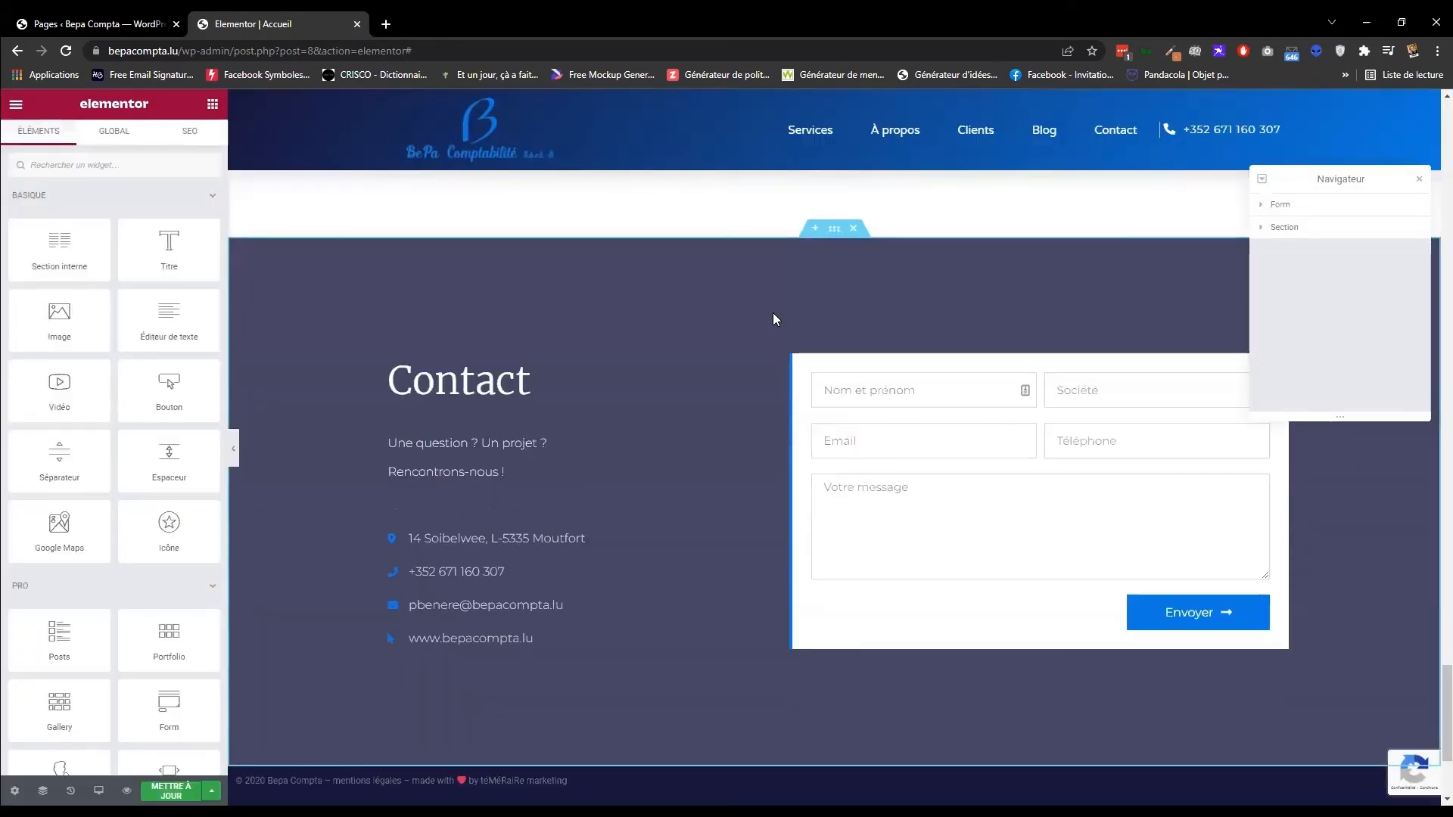
Add an Image widget below the footer's "Contact" heading, using the media library photo 3.png of the woman with glasses.
{"action": "scroll", "coordinate": [773, 318], "scroll_direction": "up", "scroll_amount": 1}
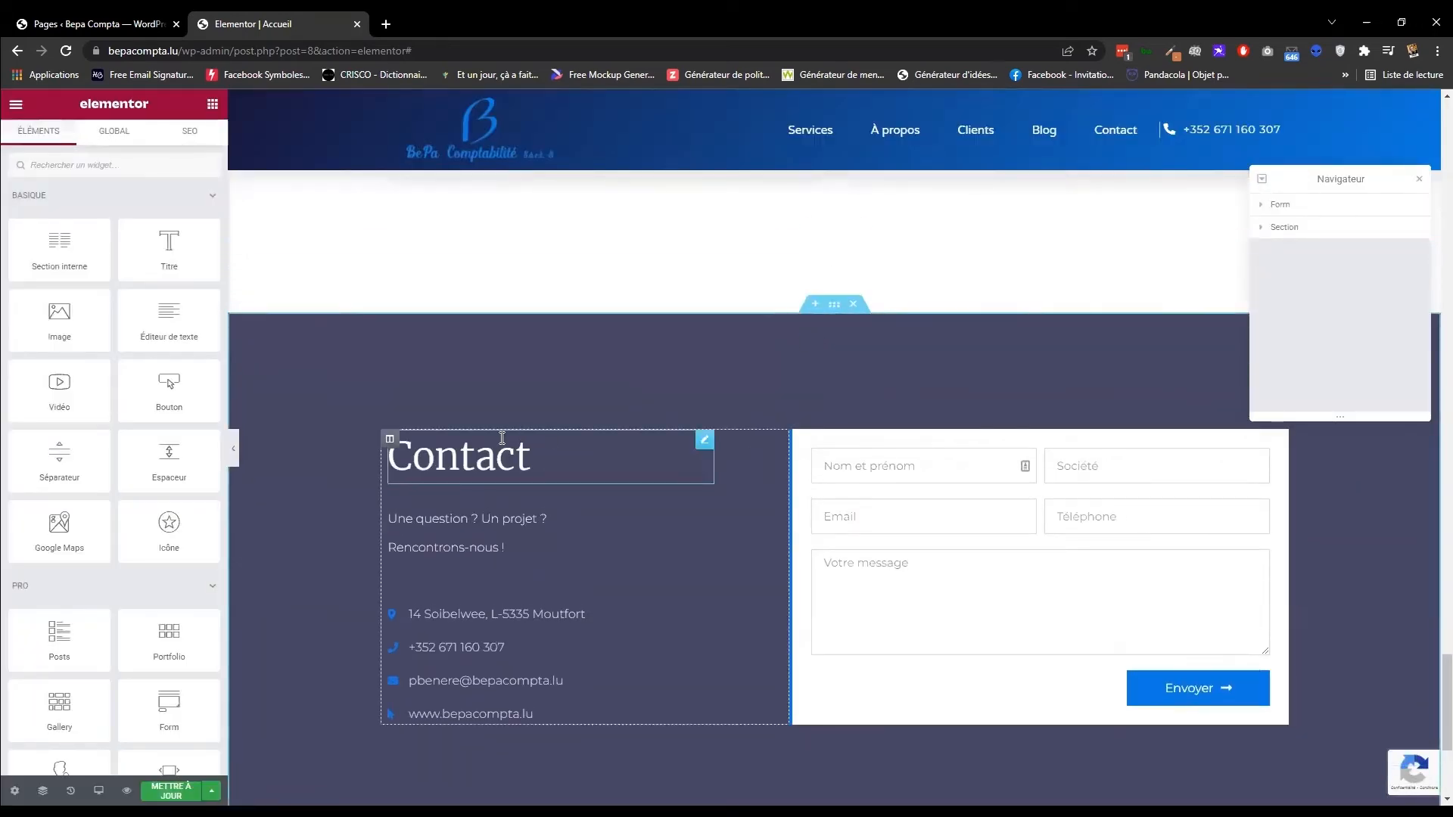
{"action": "scroll", "coordinate": [507, 430], "scroll_direction": "down", "scroll_amount": 2}
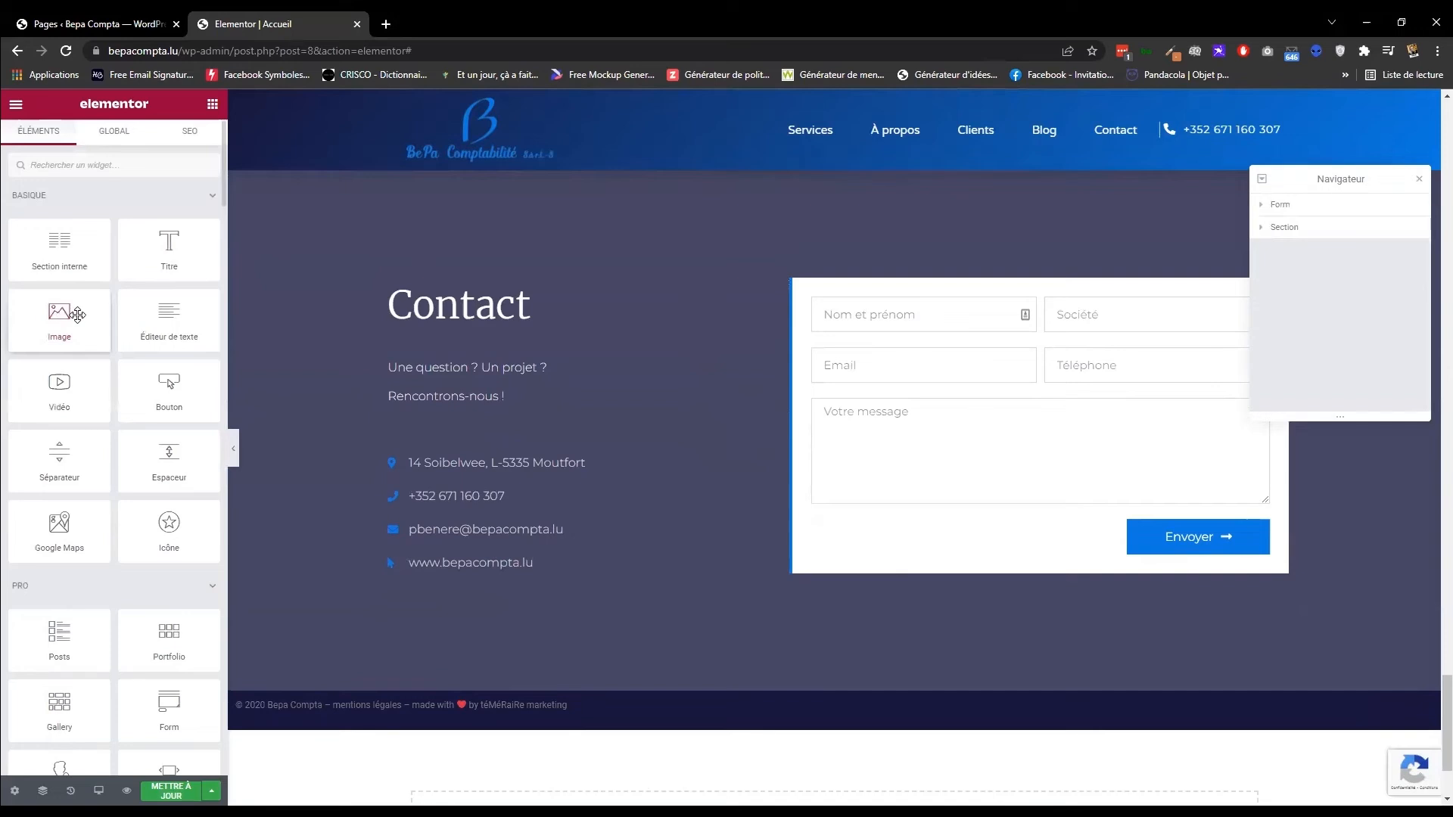
{"action": "left_click_drag", "start_coordinate": [461, 358], "coordinate": [463, 362]}
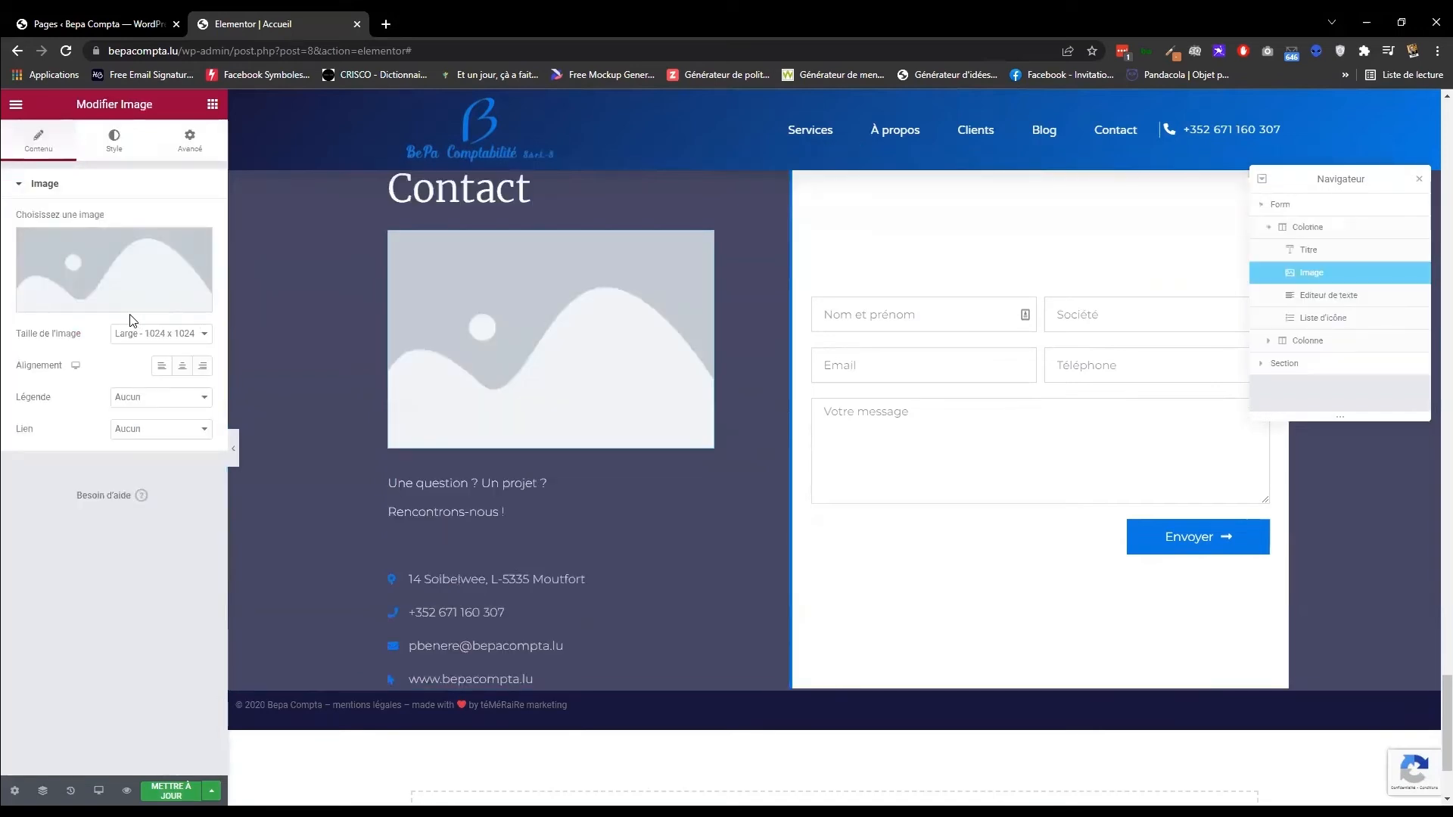
{"action": "left_click", "coordinate": [127, 301]}
{"action": "left_click", "coordinate": [241, 531]}
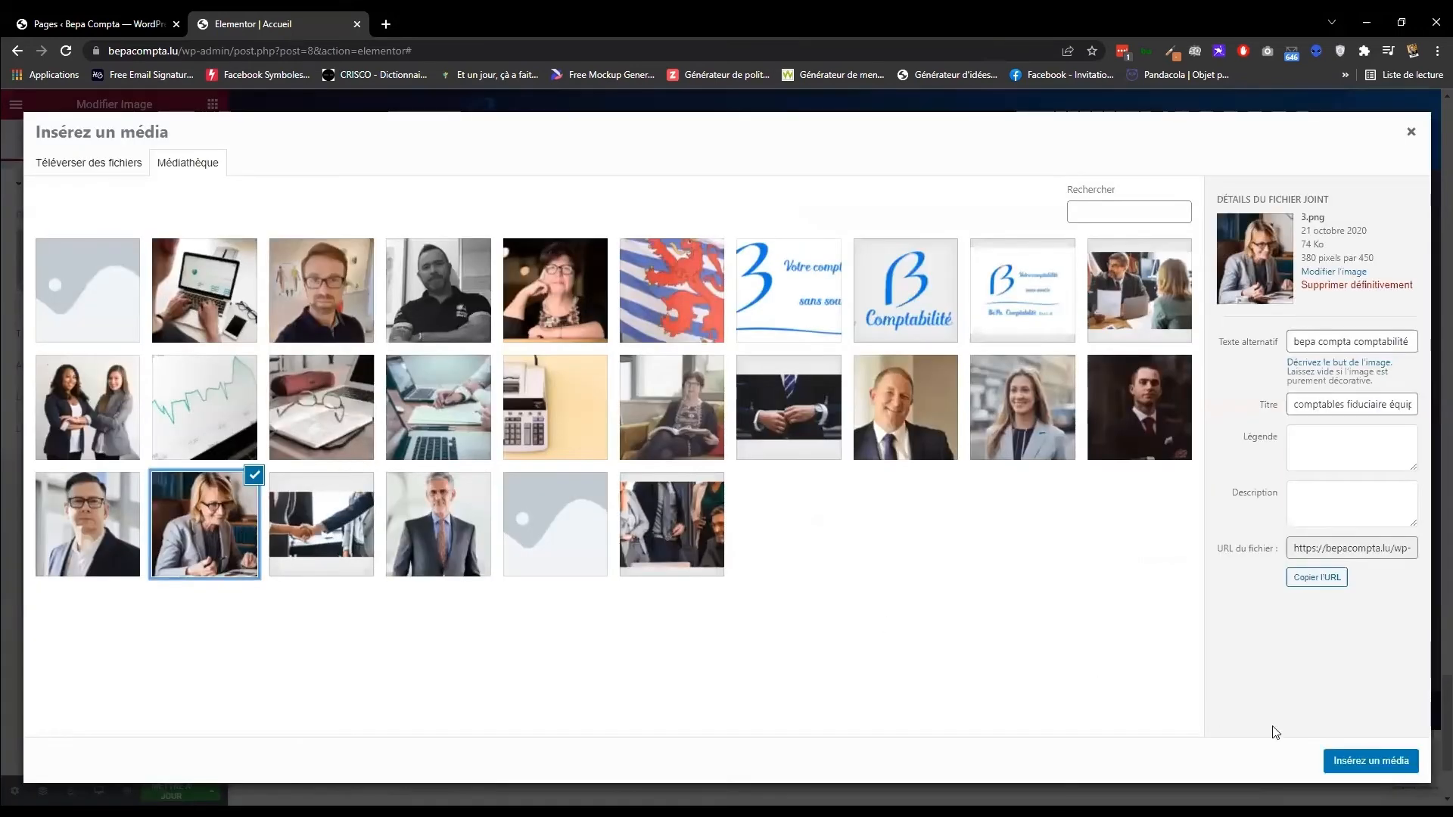
{"action": "left_click", "coordinate": [1365, 760]}
{"action": "scroll", "coordinate": [879, 498], "scroll_direction": "up", "scroll_amount": 1}
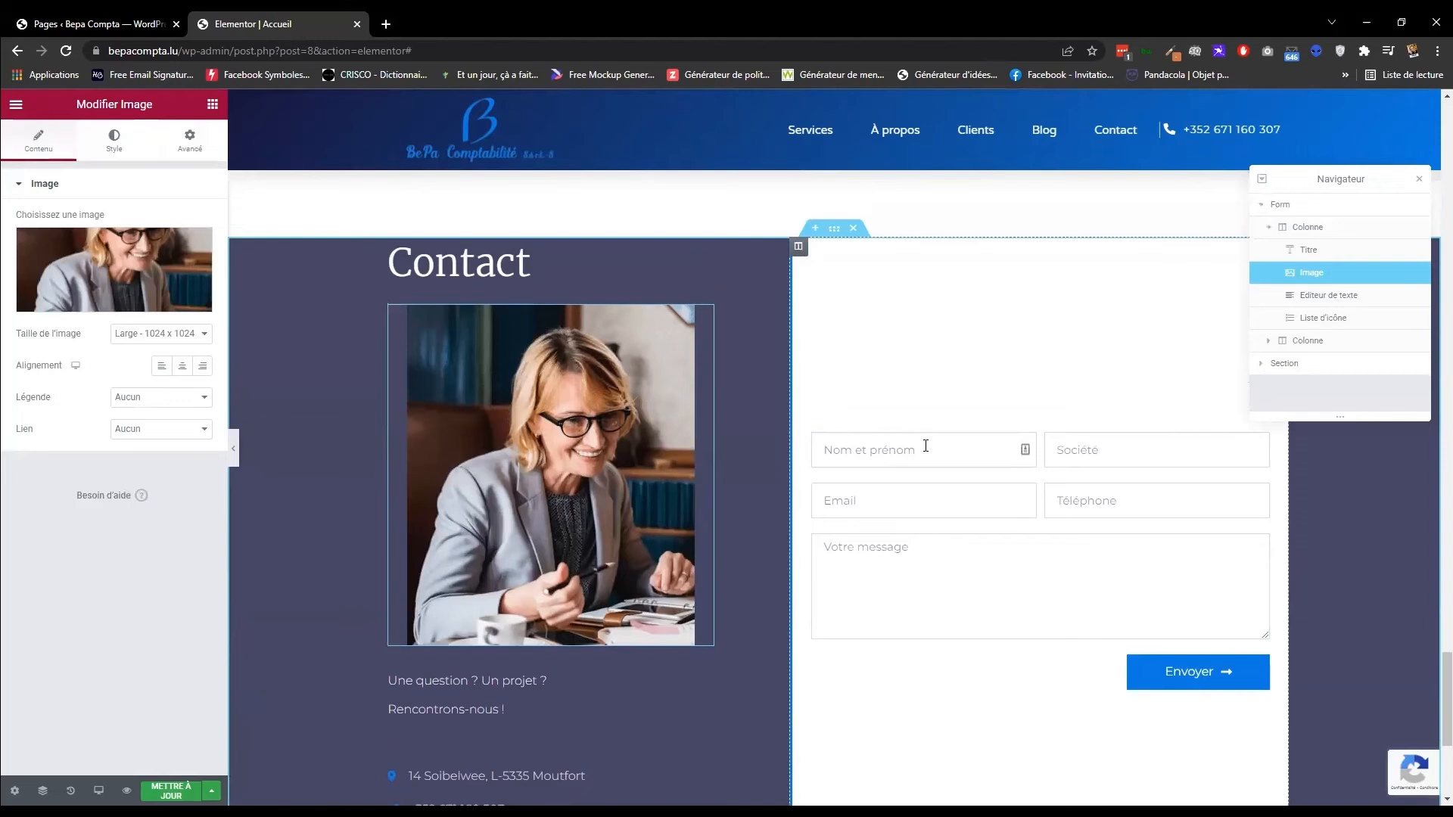
Add a Checkbox field labelled "Donner des options" to the footer's contact form.
{"action": "left_click", "coordinate": [981, 507]}
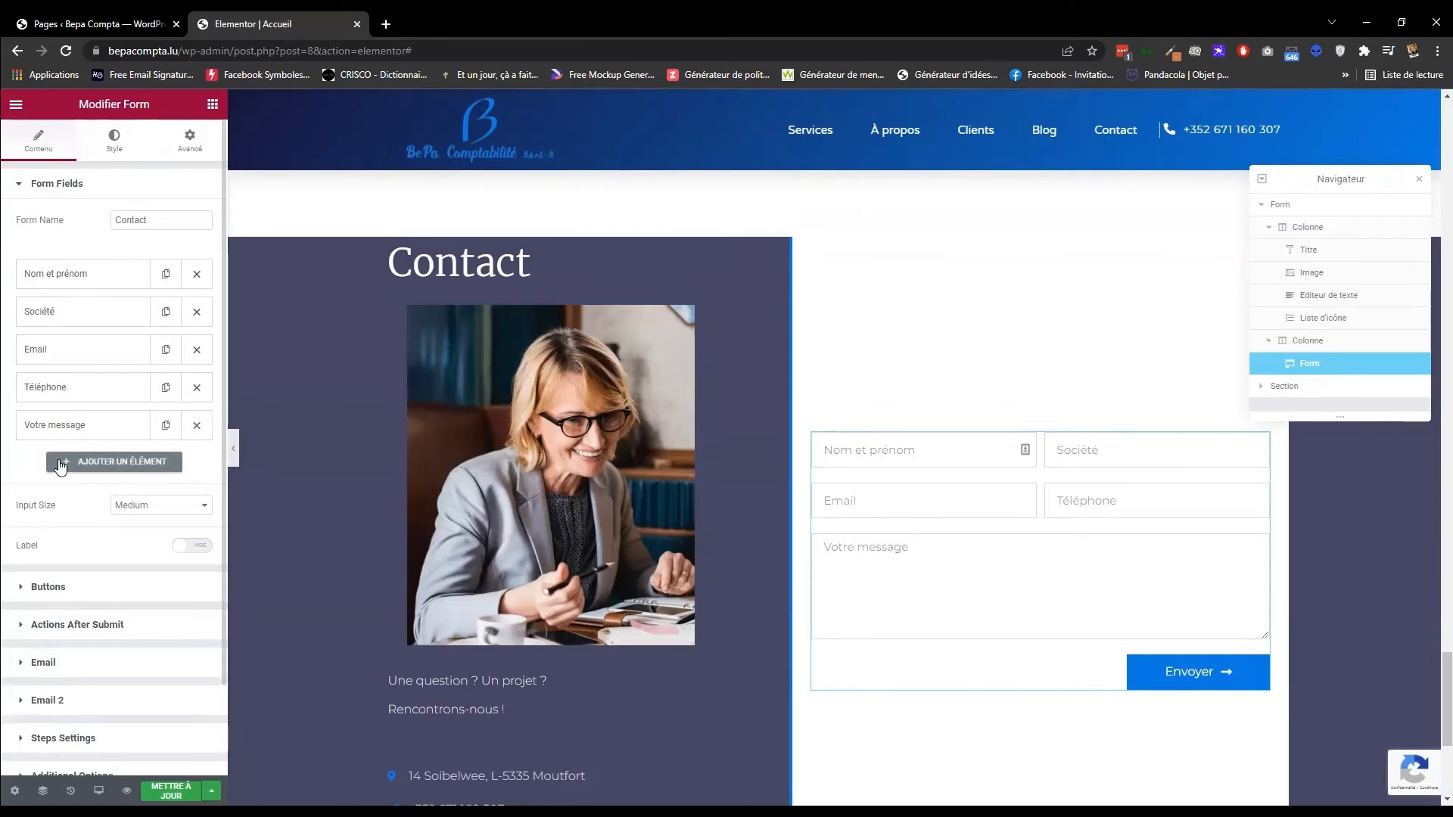
{"action": "left_click", "coordinate": [121, 460]}
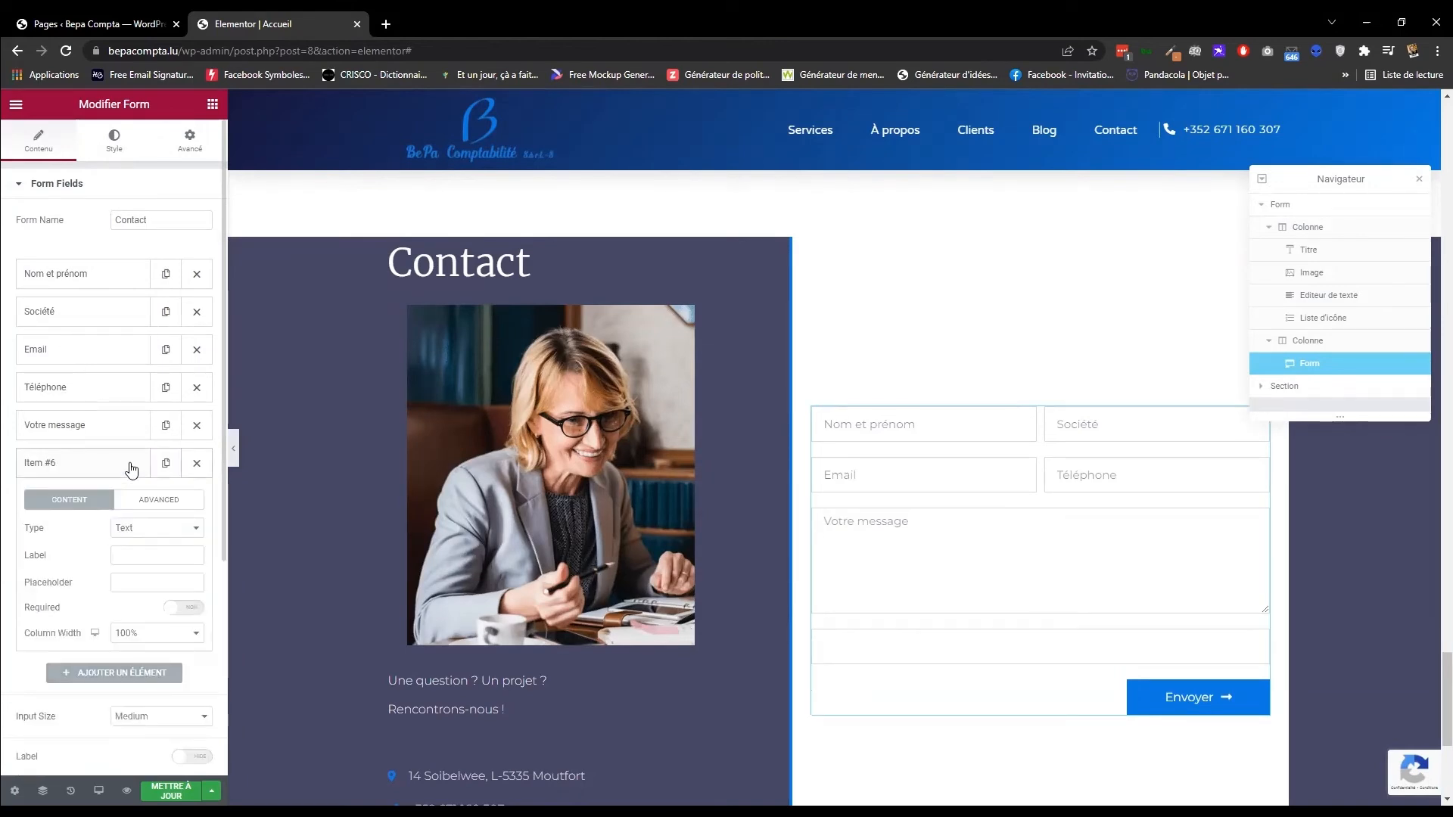
{"action": "left_click", "coordinate": [140, 527]}
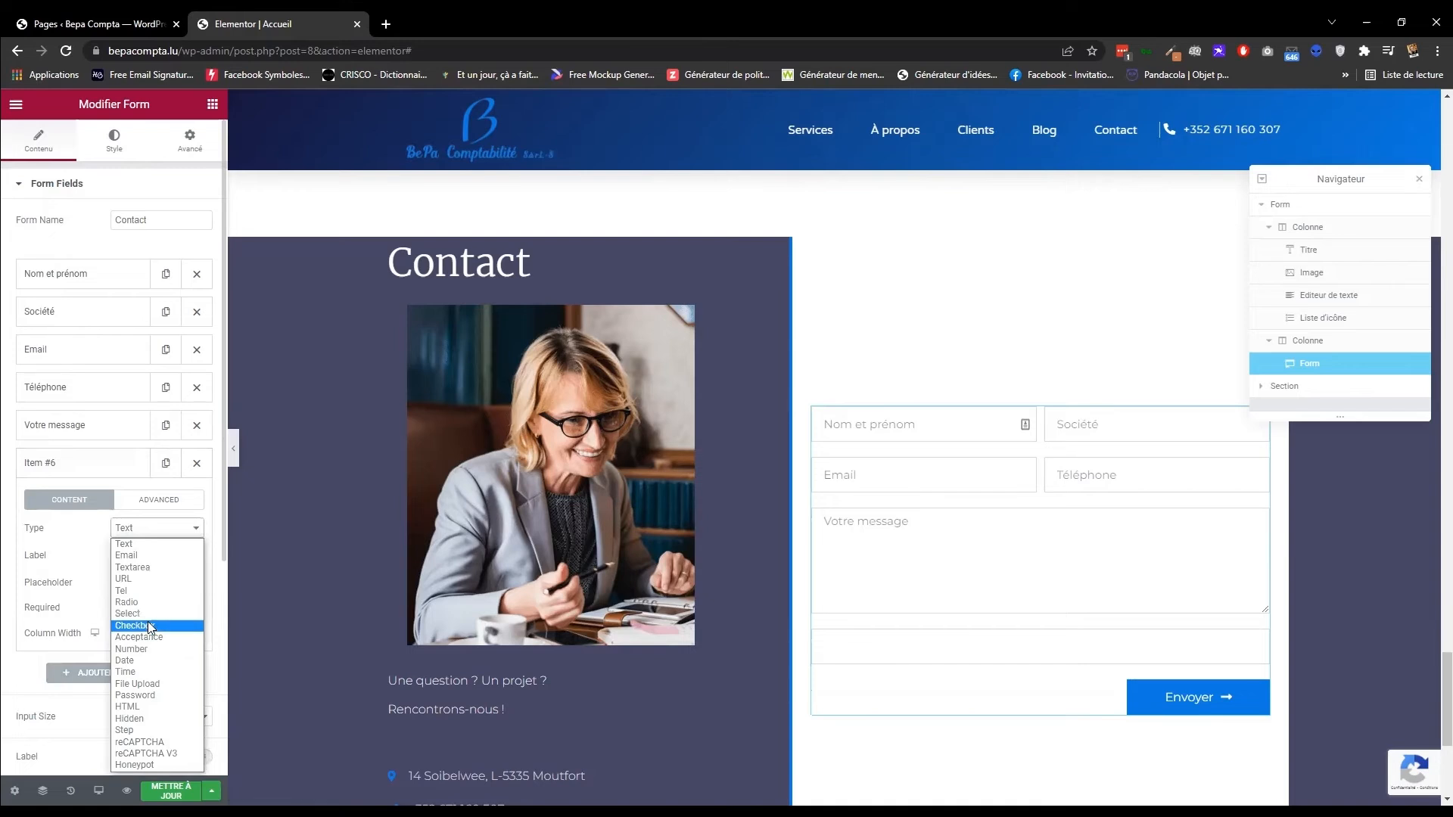
{"action": "left_click", "coordinate": [149, 625]}
{"action": "left_click", "coordinate": [150, 555]}
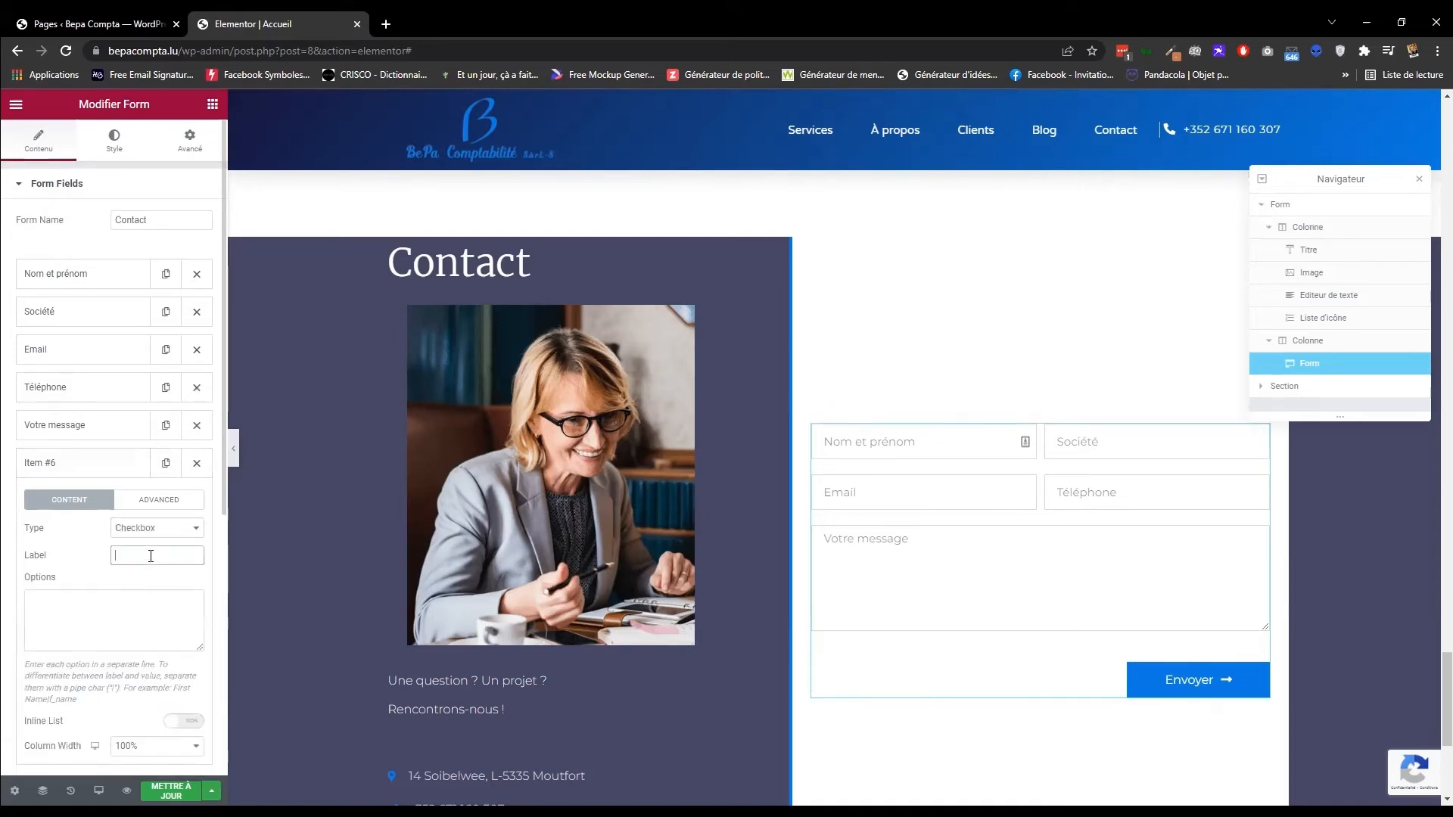
{"action": "type", "text": "Donner des options"}
Give the checkbox field the options "option 1", "option 2" and "option 3", and tick them all in the form preview.
{"action": "left_click", "coordinate": [122, 608]}
{"action": "type", "text": "opti"}
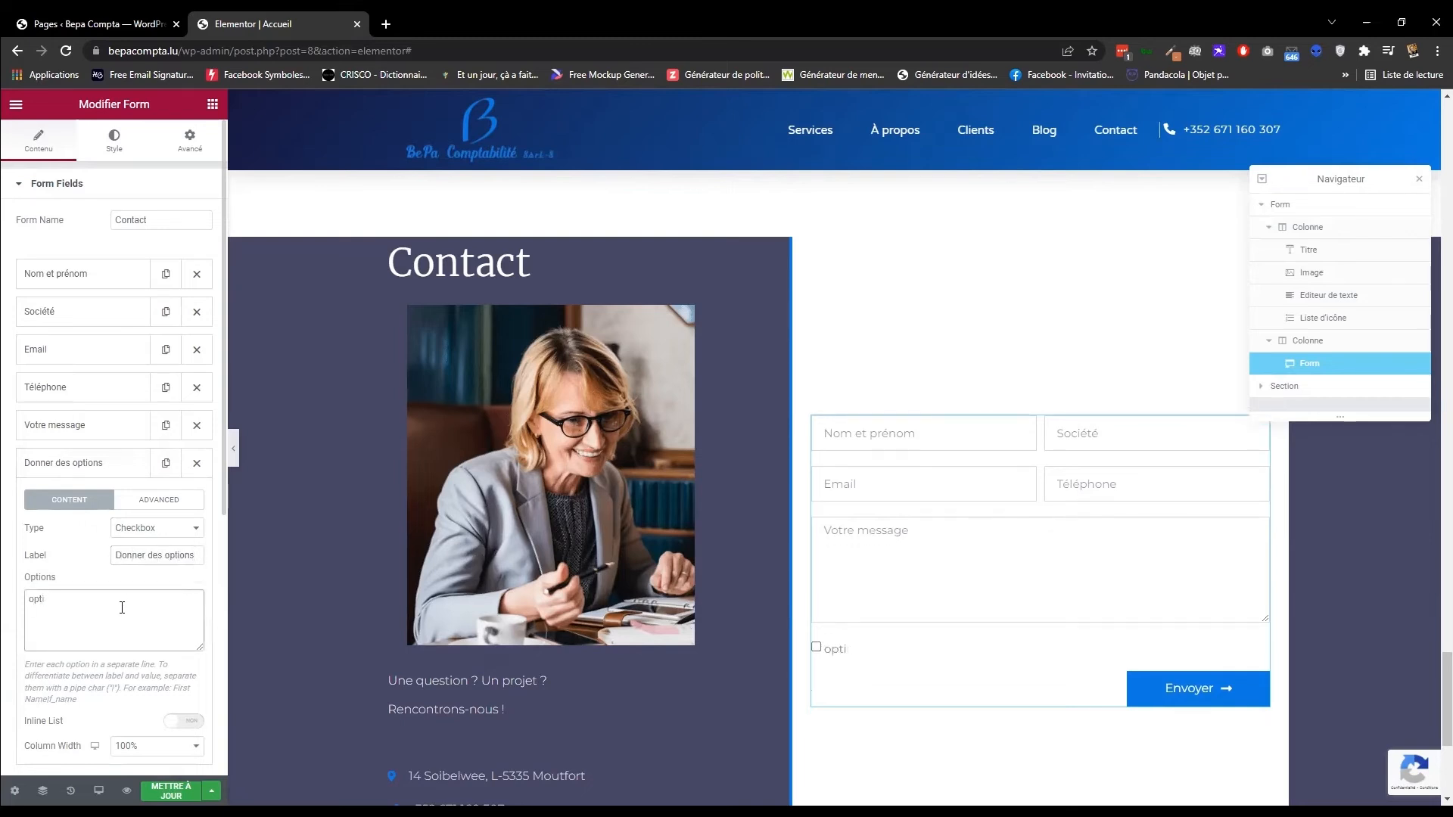
{"action": "type", "text": "on 1"}
{"action": "key", "text": "Return"}
{"action": "type", "text": "option"}
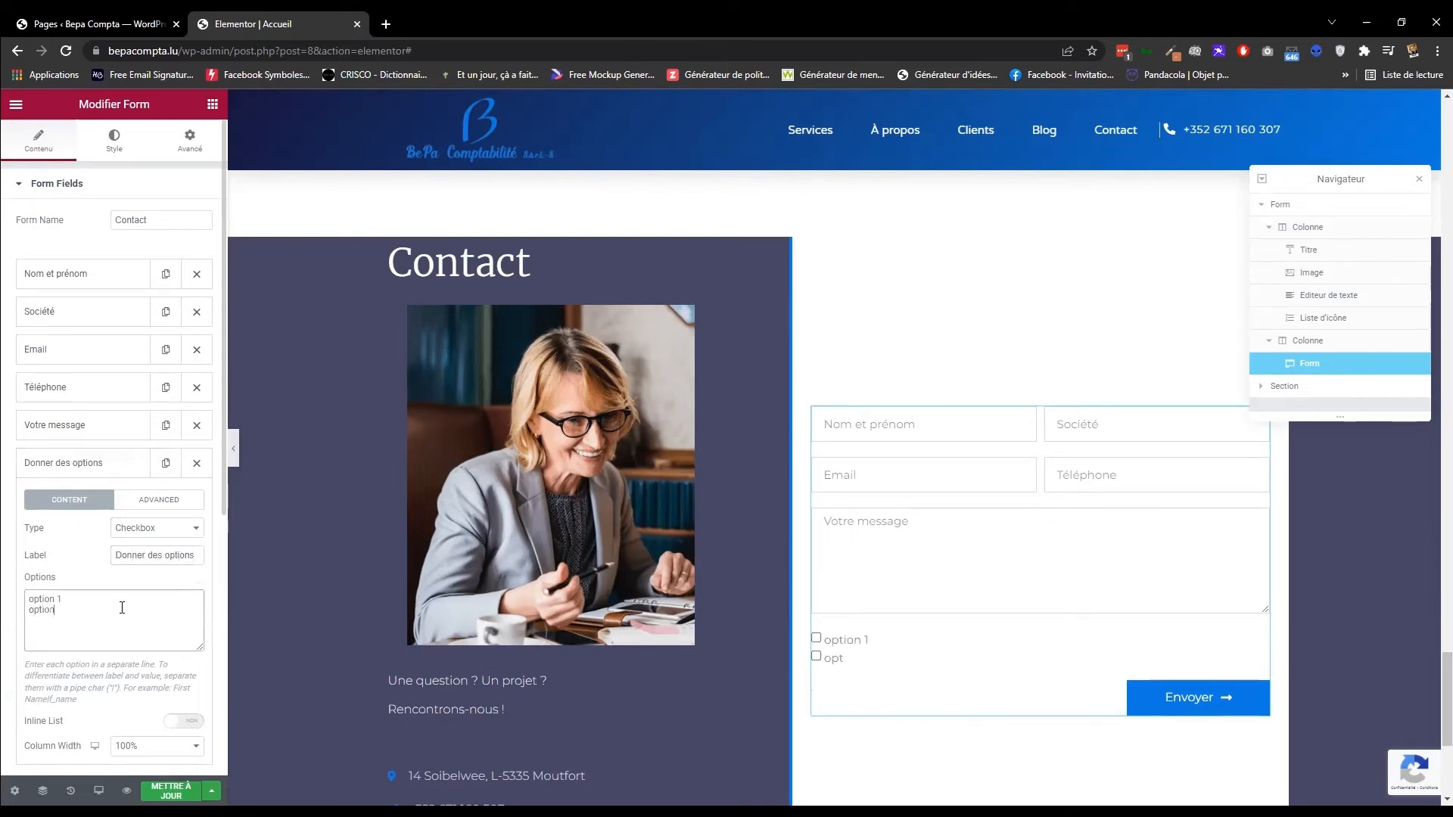
{"action": "type", "text": " 2"}
{"action": "key", "text": "Return"}
{"action": "type", "text": "opt"}
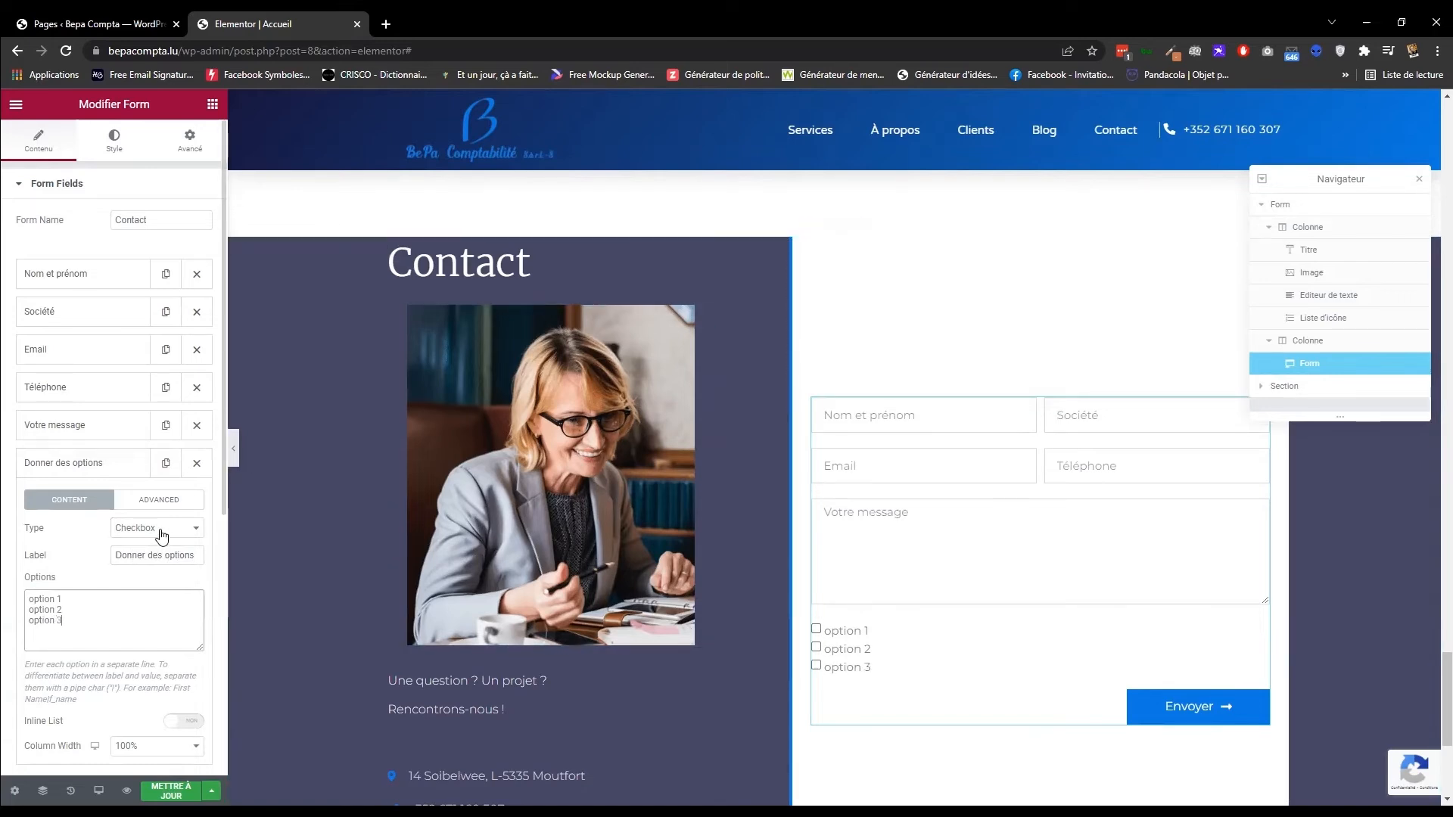
{"action": "left_click", "coordinate": [817, 629]}
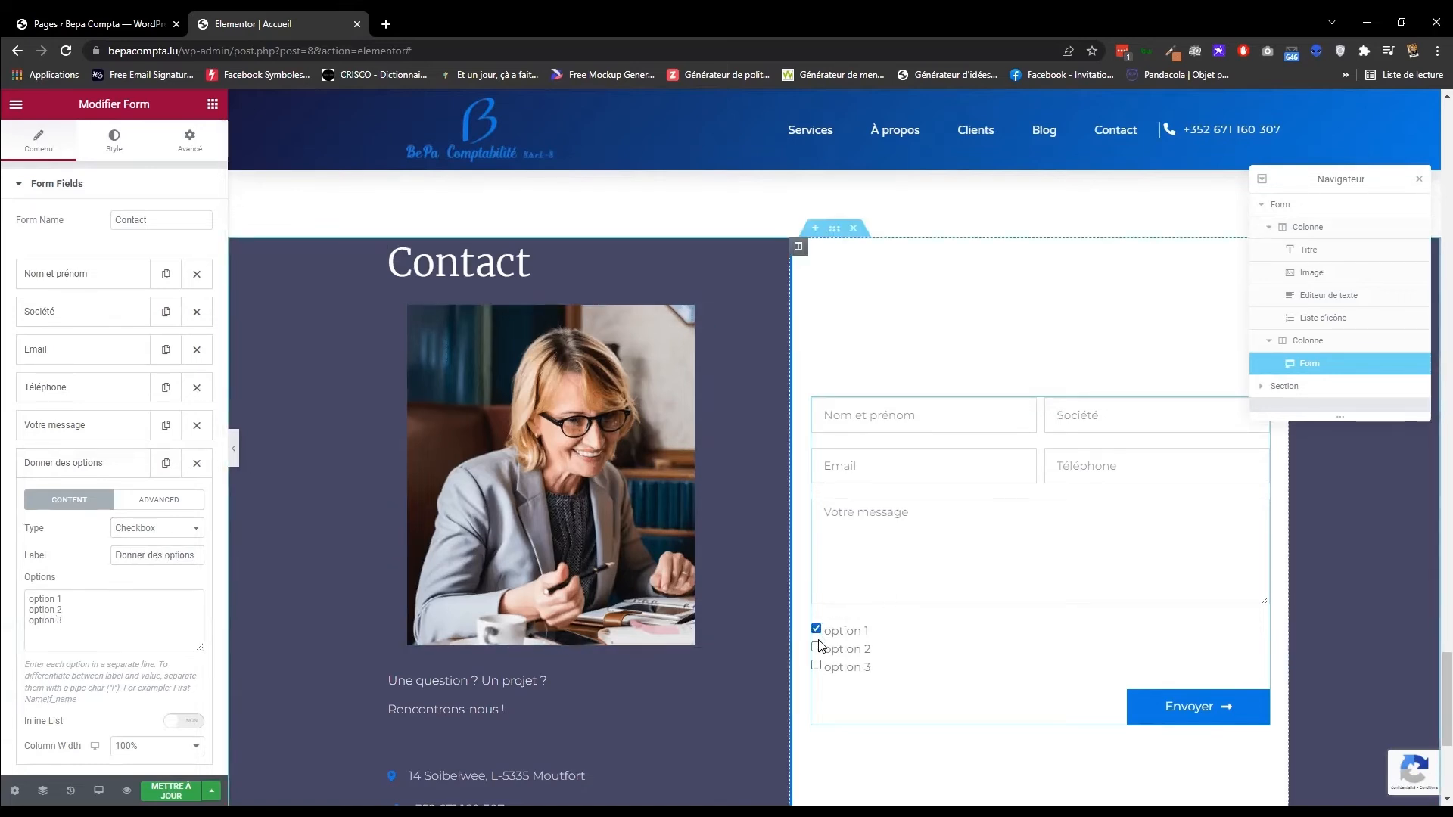
{"action": "left_click", "coordinate": [817, 647]}
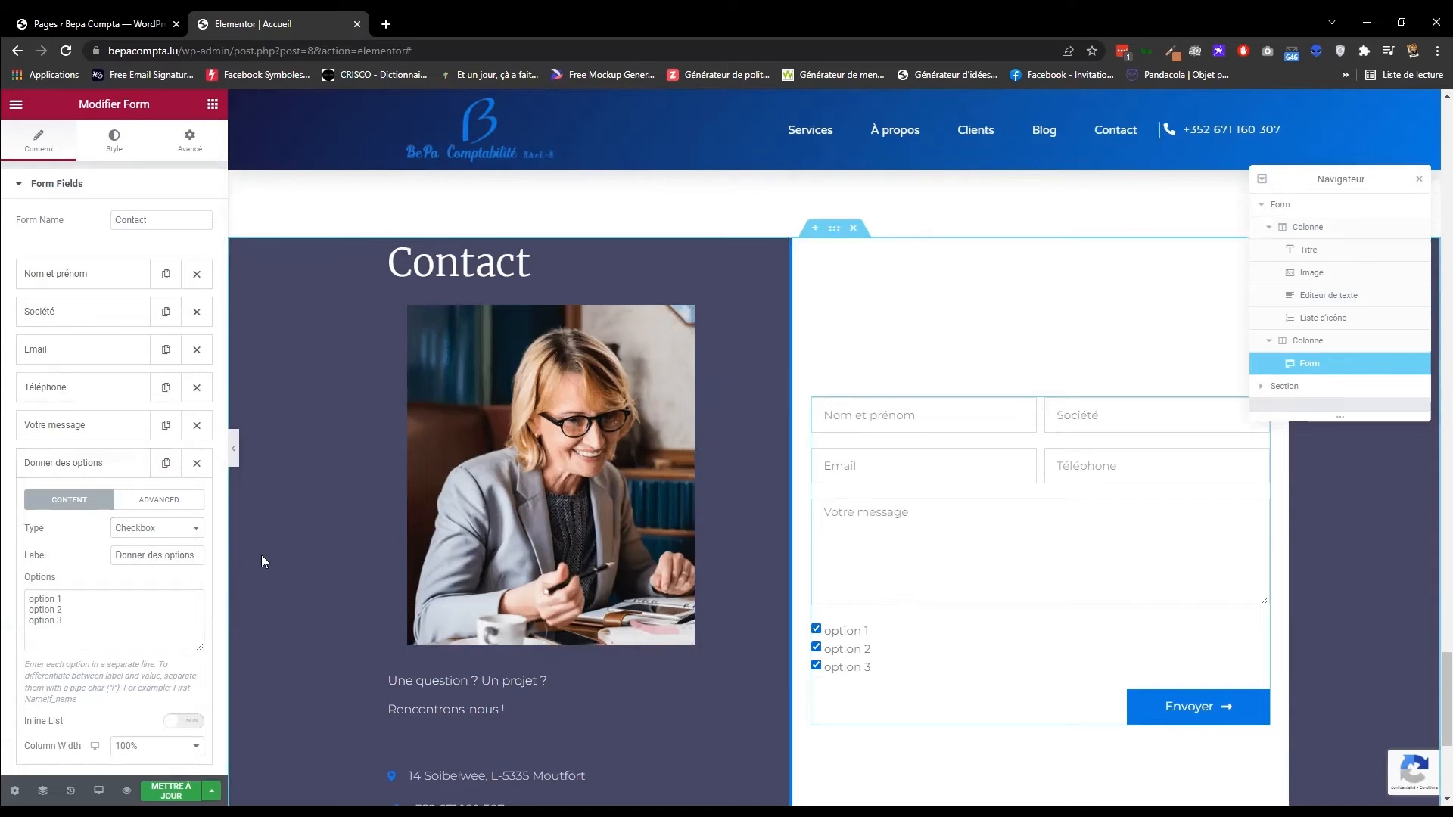
Change the "Donner des options" field's type to Select and choose "option 2" in the form preview.
{"action": "left_click", "coordinate": [189, 531]}
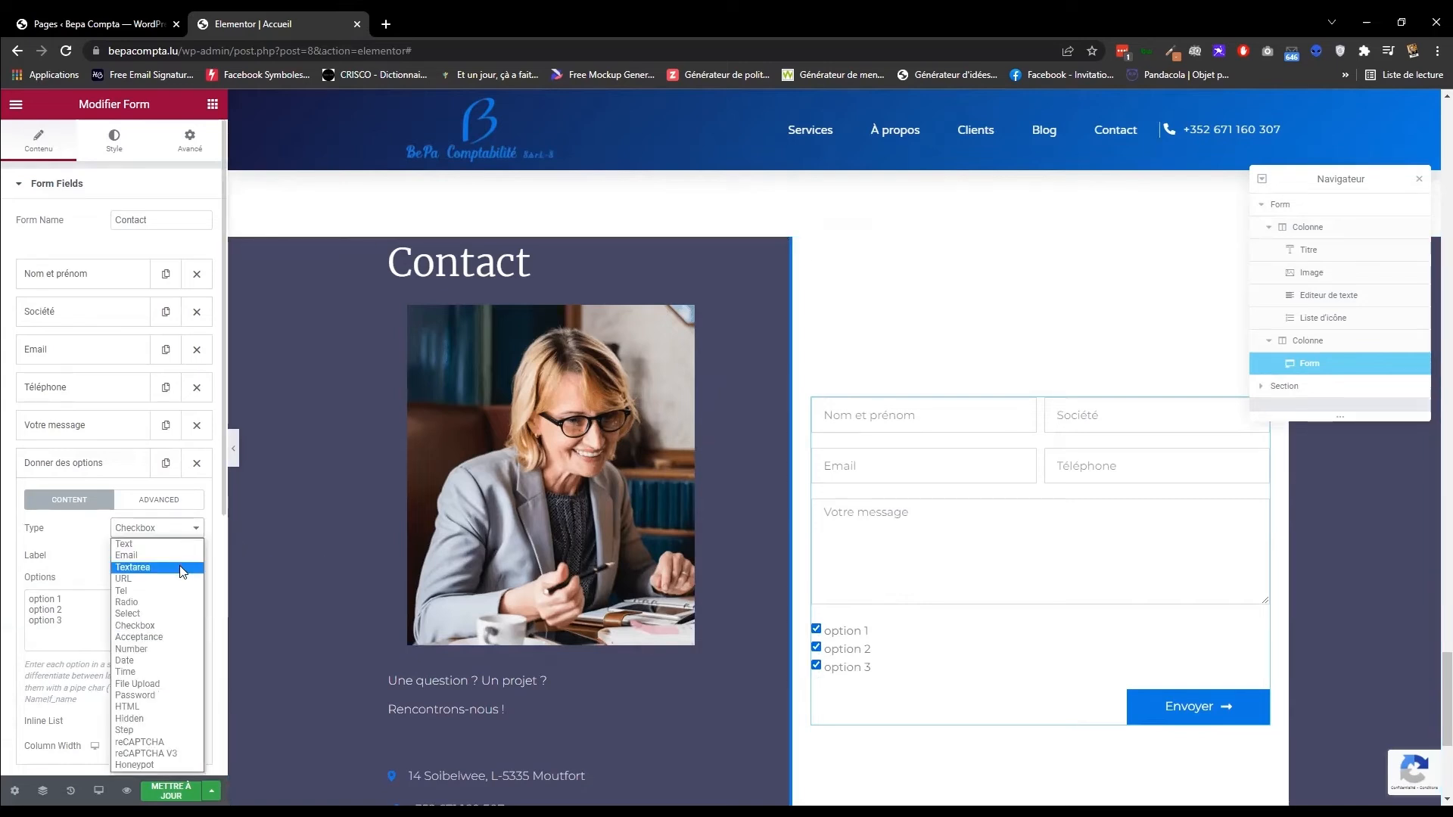
{"action": "left_click", "coordinate": [165, 612]}
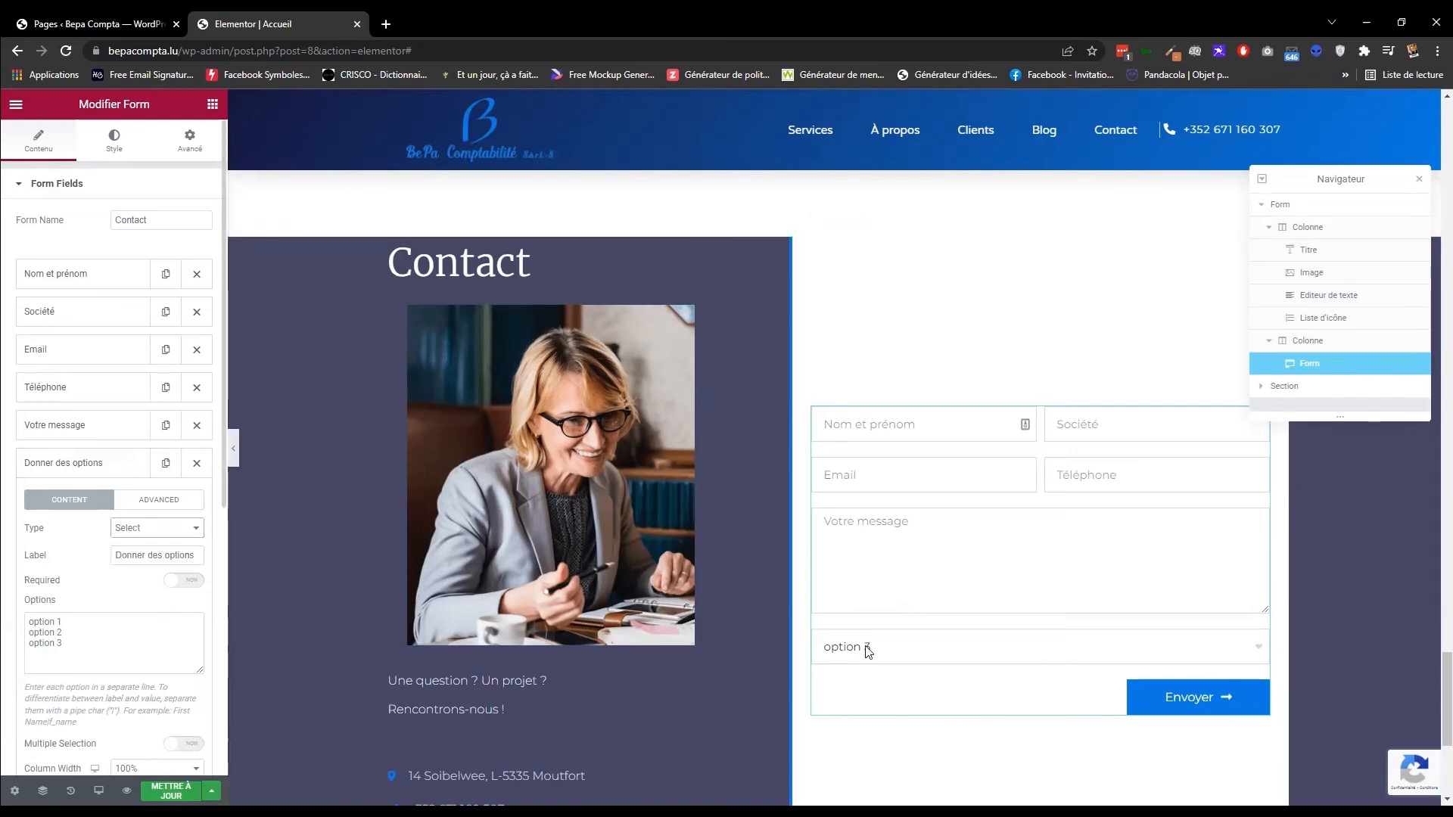
{"action": "left_click", "coordinate": [994, 661]}
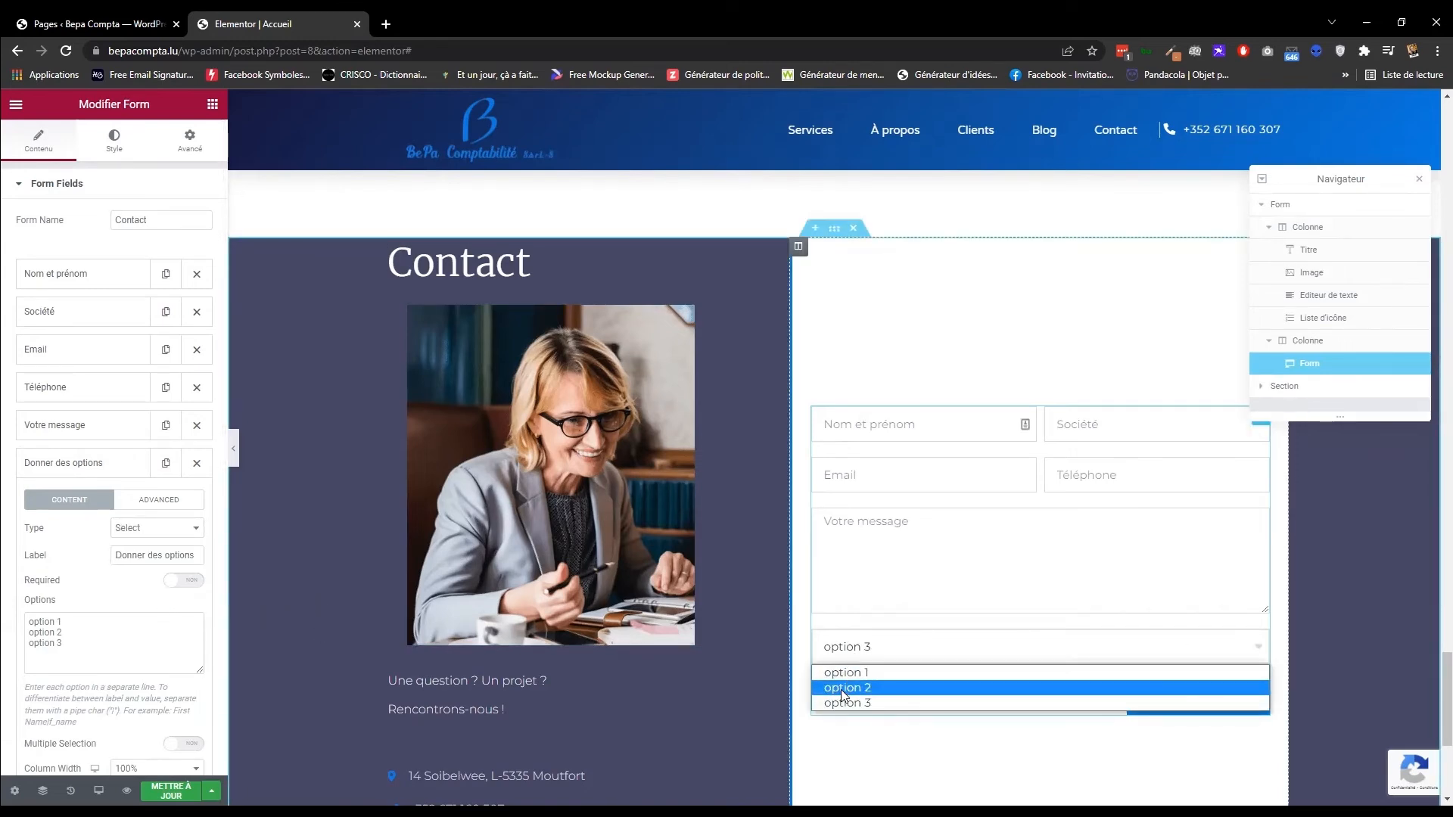
{"action": "left_click", "coordinate": [842, 687]}
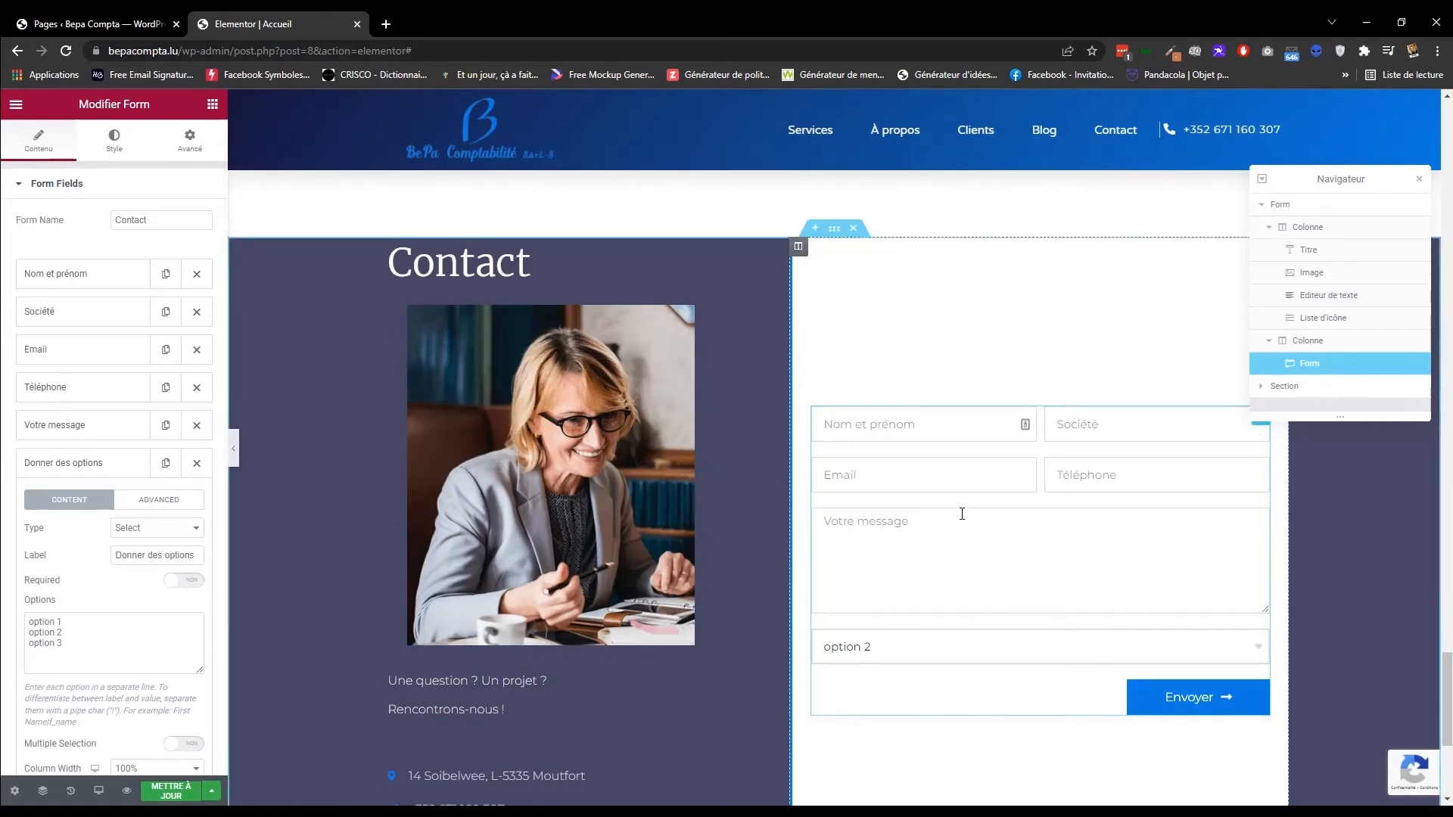
Open the site header for editing and discard the unsaved footer changes.
{"action": "scroll", "coordinate": [946, 499], "scroll_direction": "down", "scroll_amount": 3}
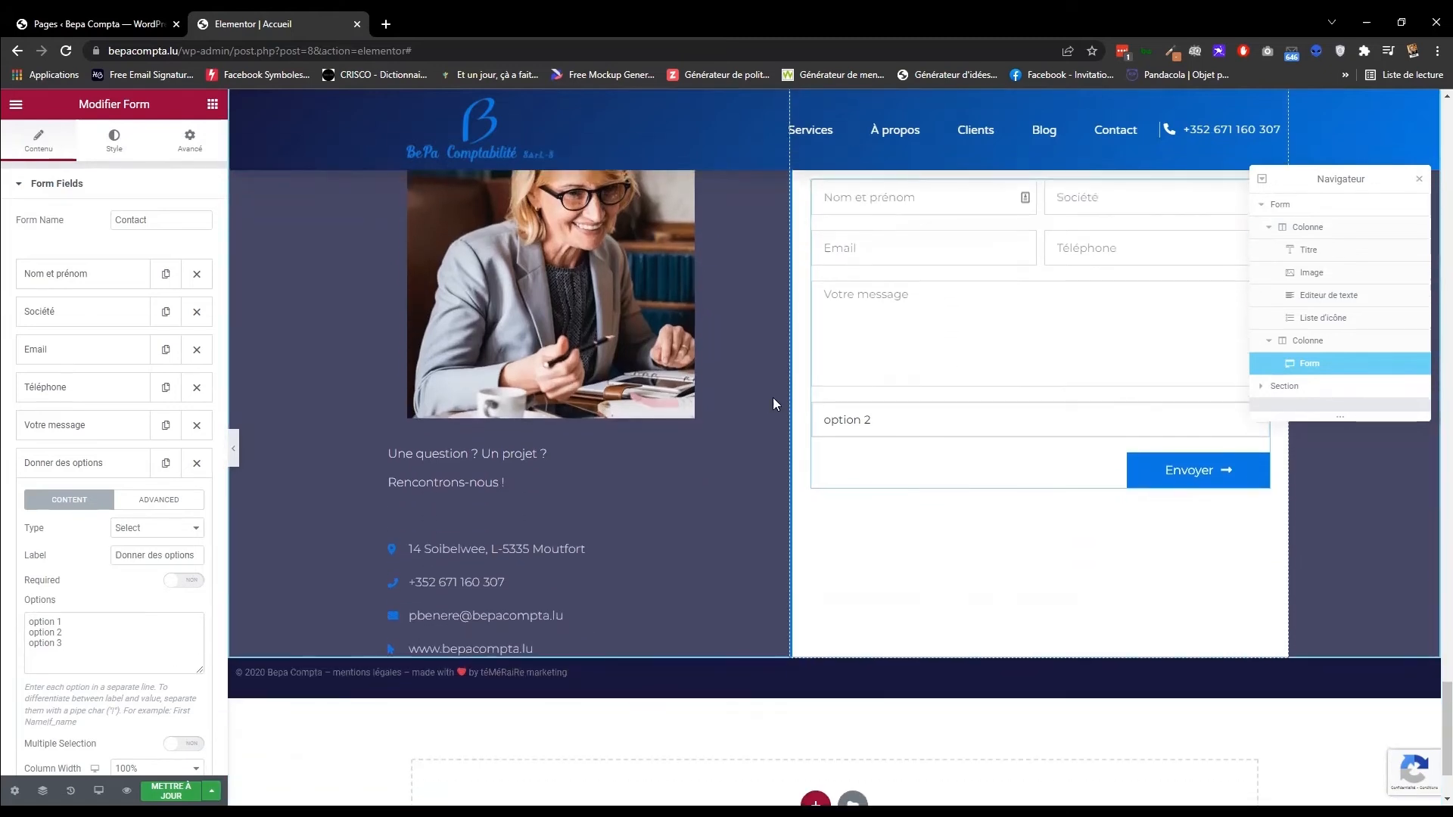
{"action": "scroll", "coordinate": [751, 392], "scroll_direction": "up", "scroll_amount": 10}
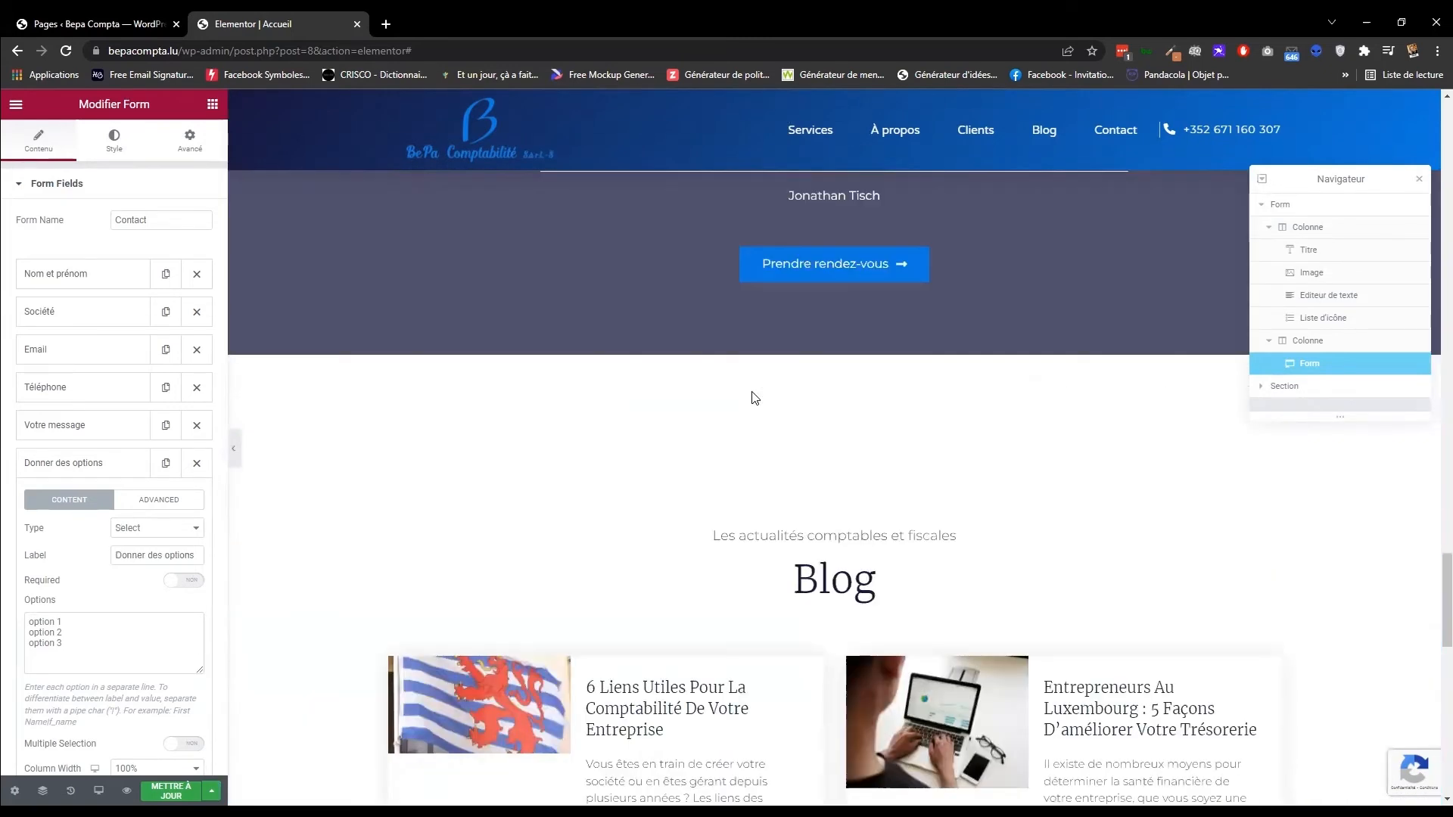
{"action": "scroll", "coordinate": [754, 397], "scroll_direction": "up", "scroll_amount": 15}
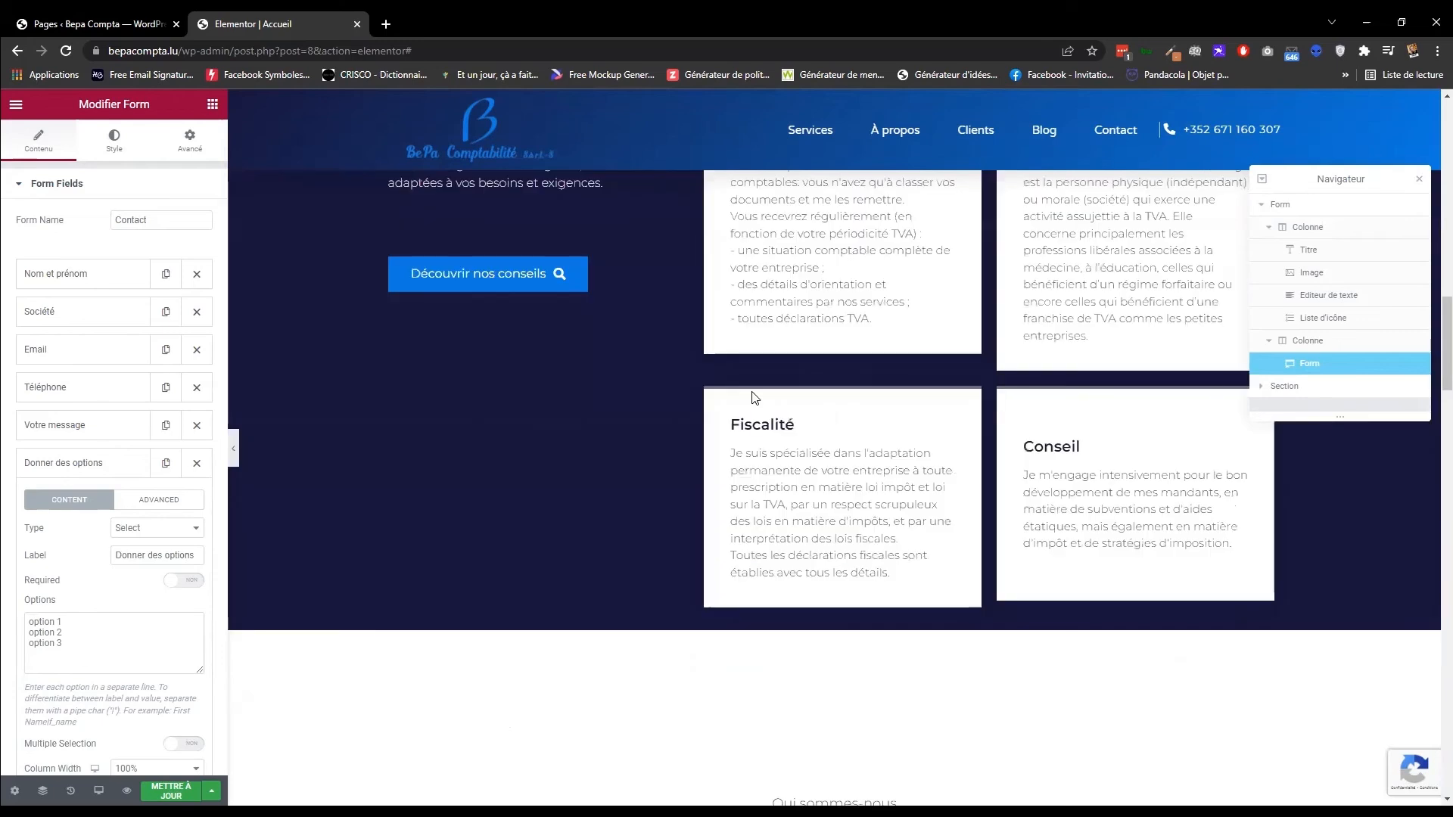
{"action": "scroll", "coordinate": [755, 398], "scroll_direction": "up", "scroll_amount": 15}
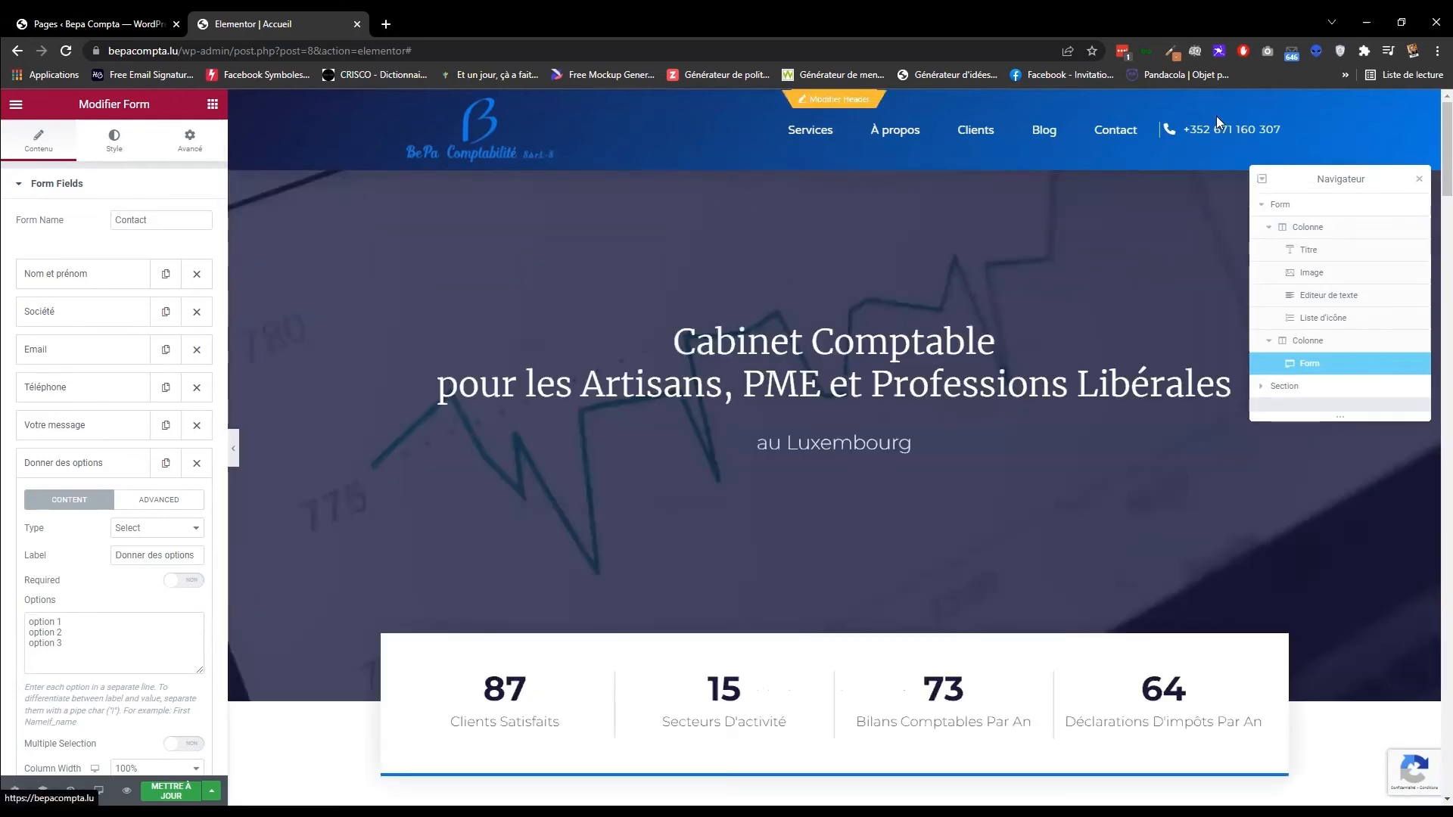
{"action": "left_click", "coordinate": [825, 101]}
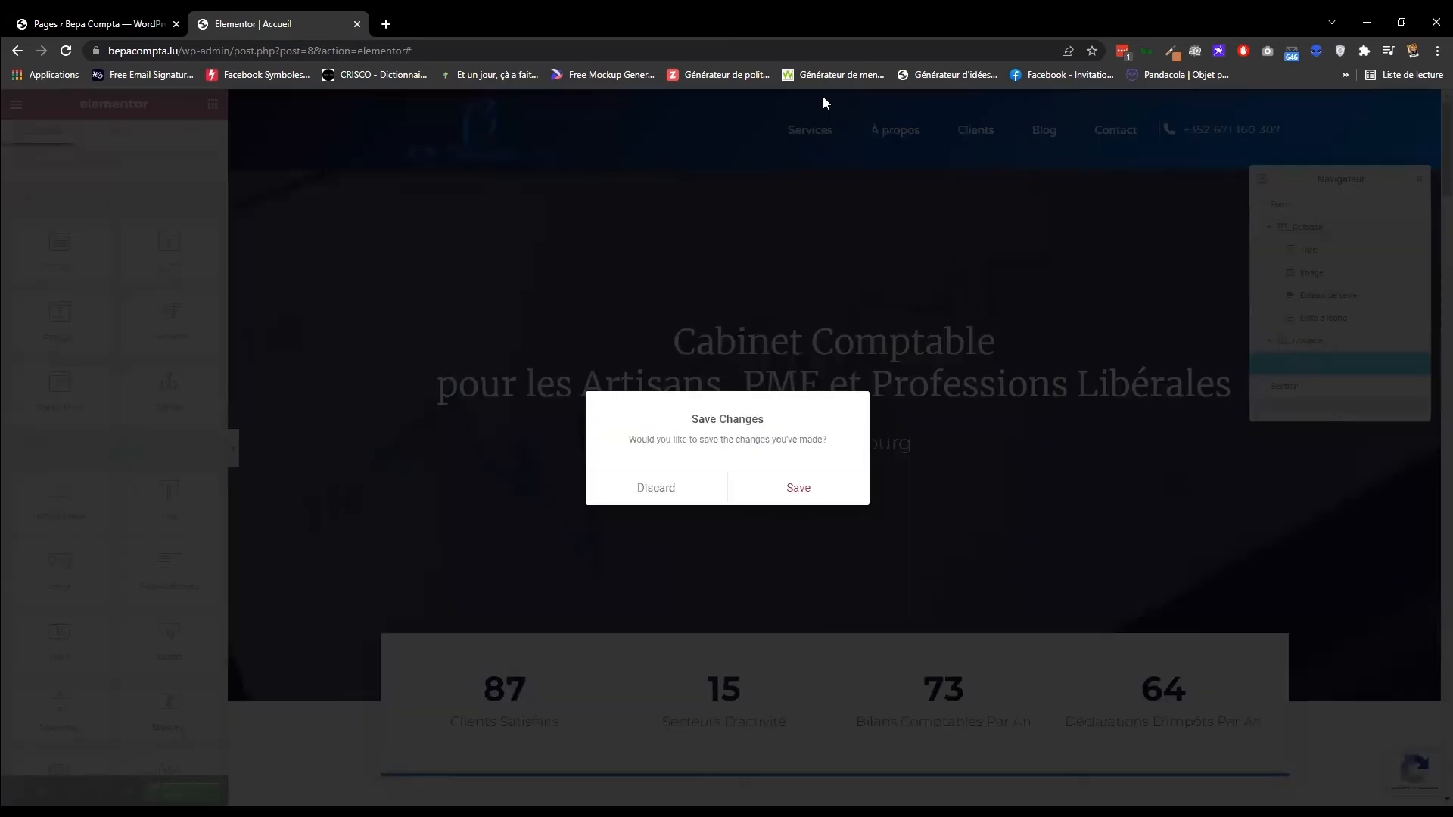
{"action": "left_click", "coordinate": [652, 488]}
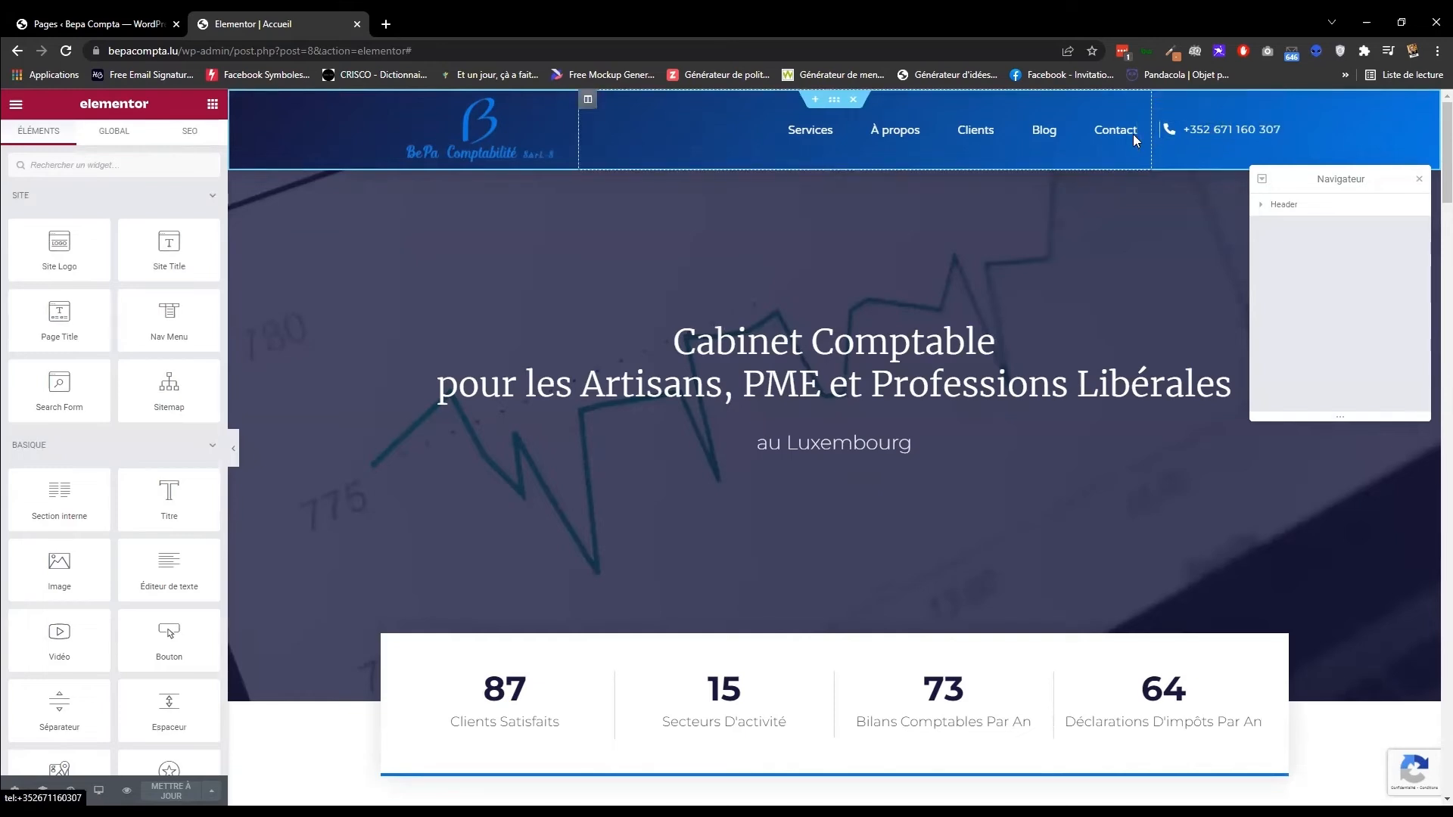
View the header logo's image selection in the media library and the Nav Menu widget's layout settings.
{"action": "left_click", "coordinate": [500, 144]}
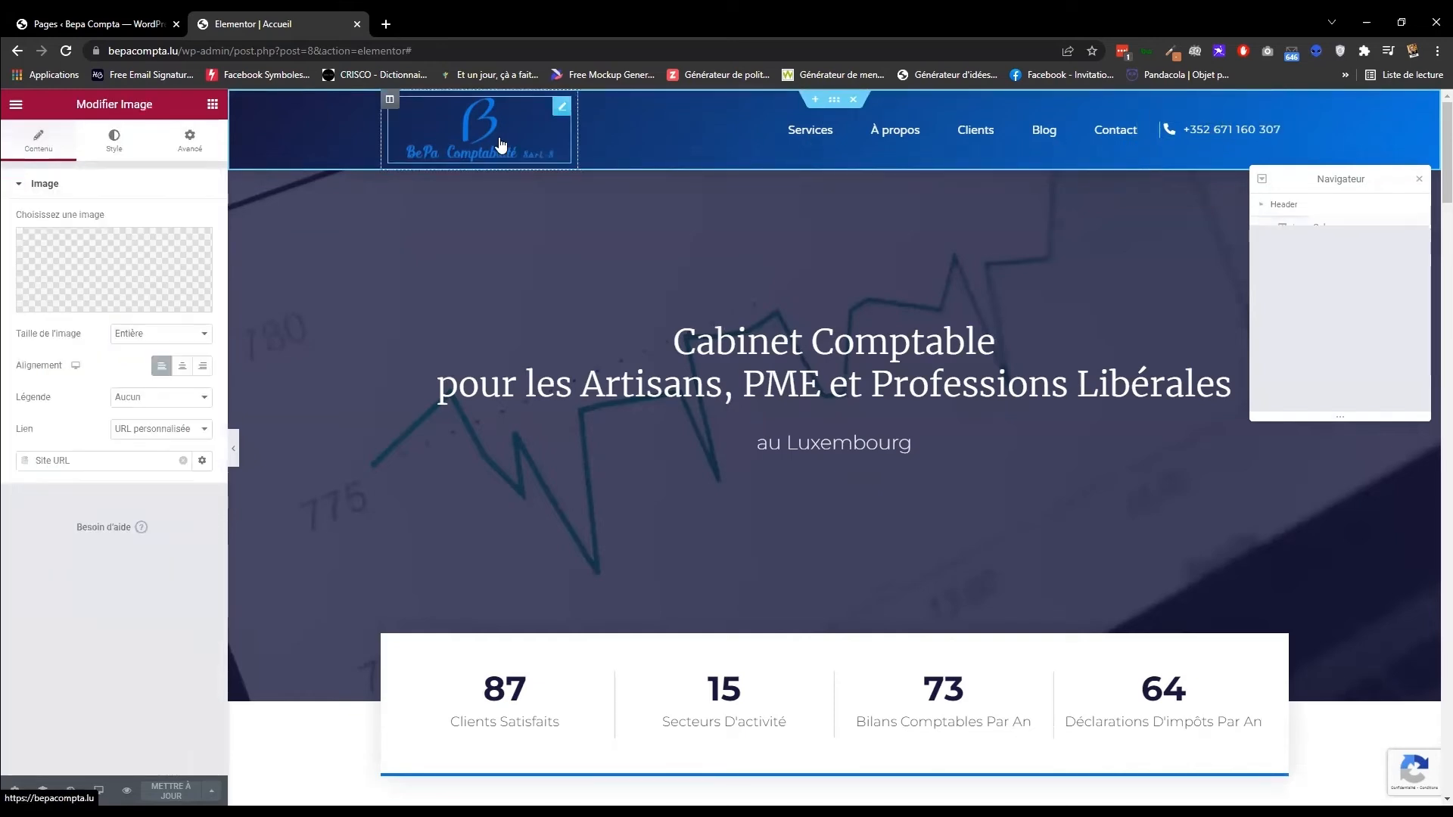
{"action": "left_click", "coordinate": [62, 301]}
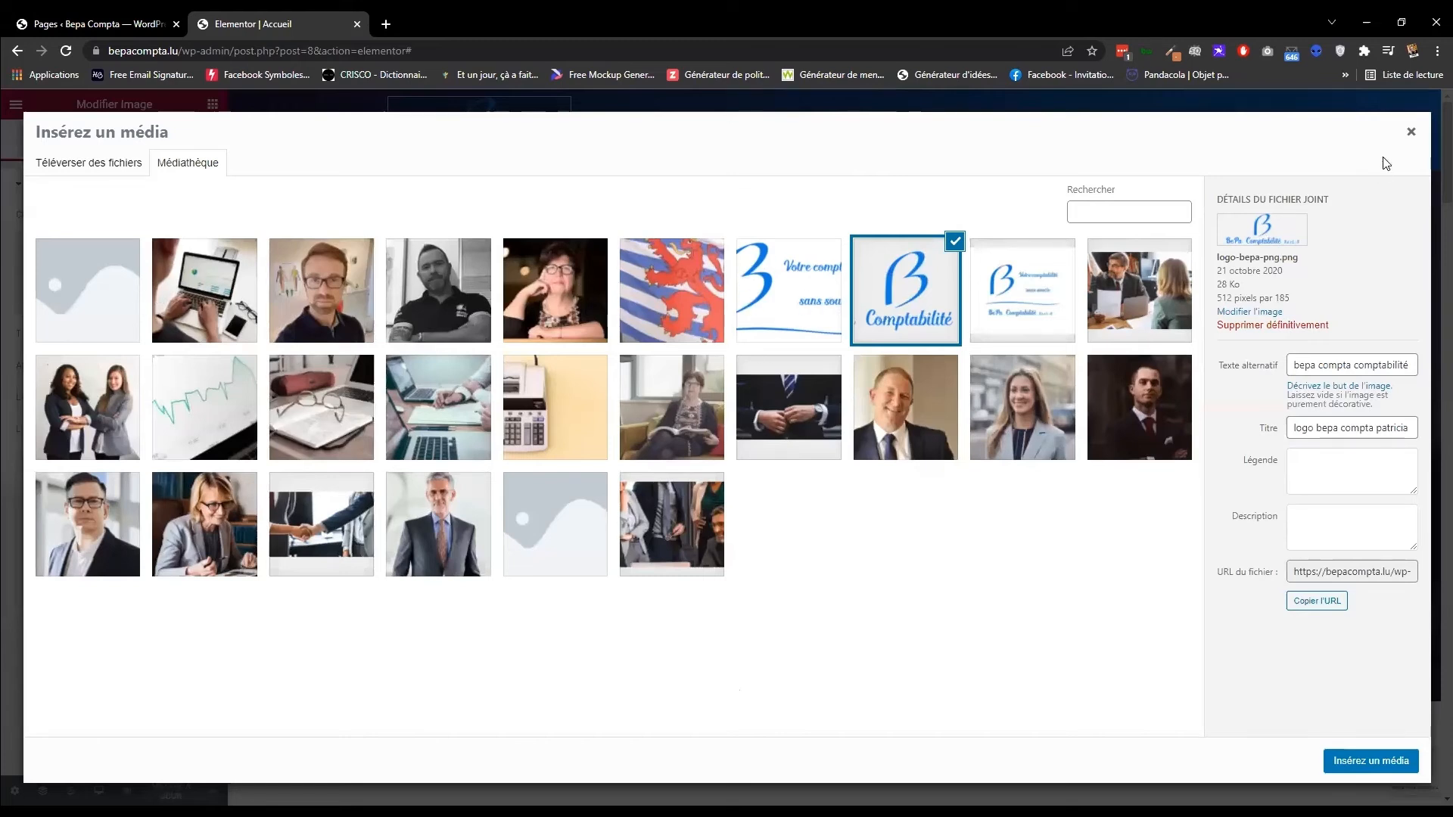
{"action": "left_click", "coordinate": [1410, 132]}
{"action": "left_click", "coordinate": [731, 148]}
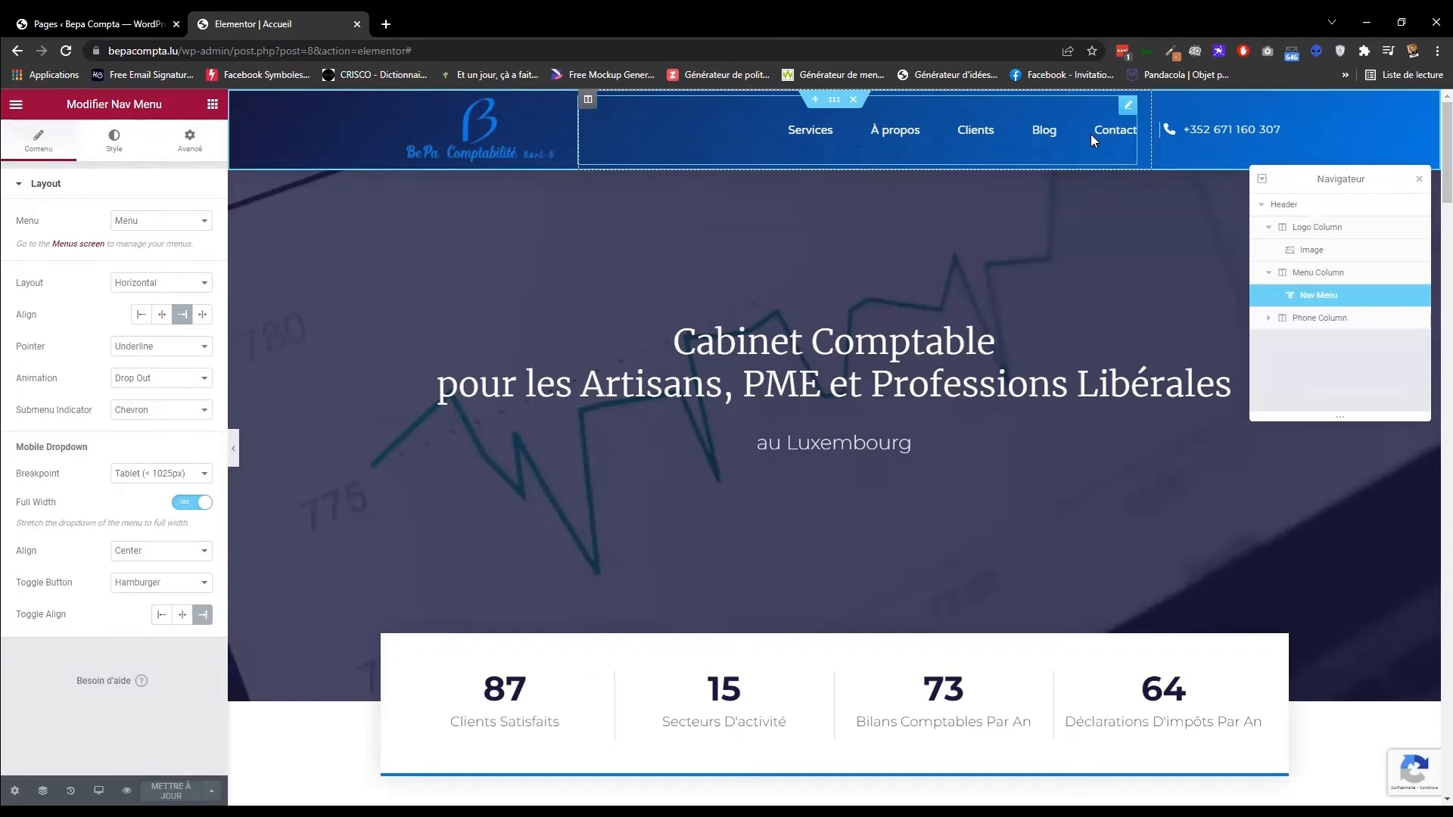
On the WordPress Menus page, reorder the menu items to Clients, À propos, Services, Blog, Contact.
{"action": "left_click", "coordinate": [117, 27]}
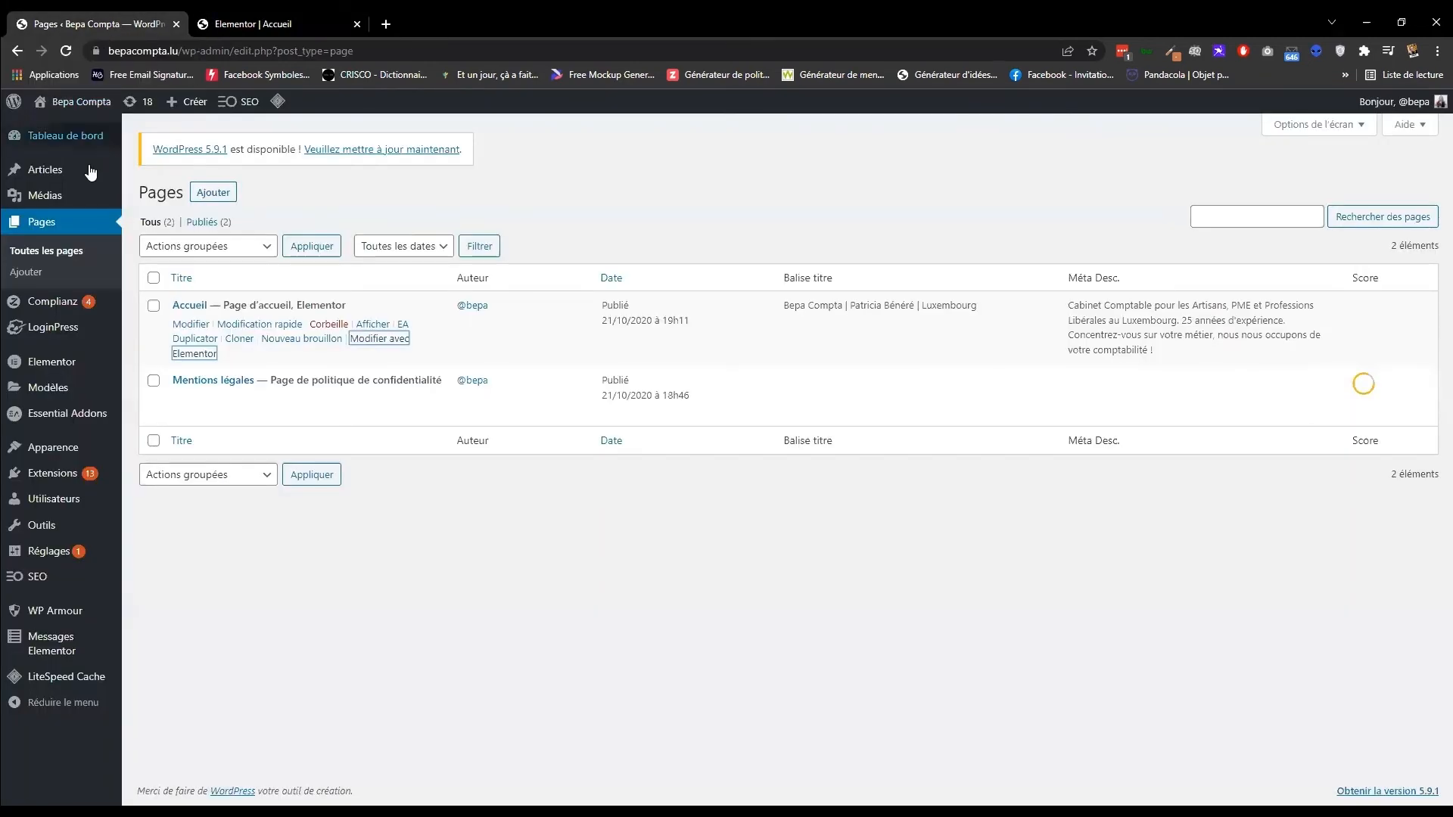
{"action": "mouse_move", "coordinate": [65, 401]}
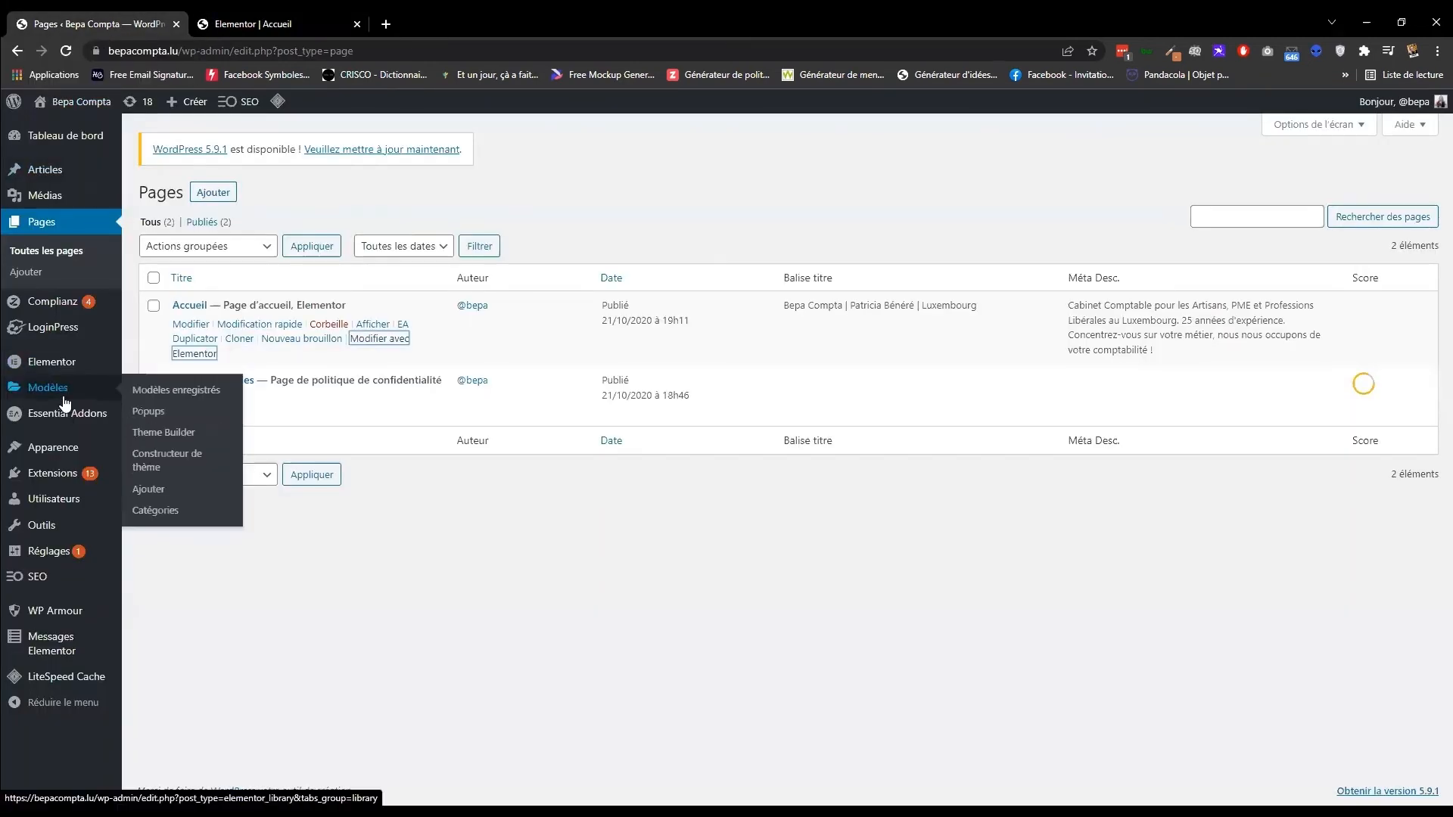
{"action": "mouse_move", "coordinate": [65, 453]}
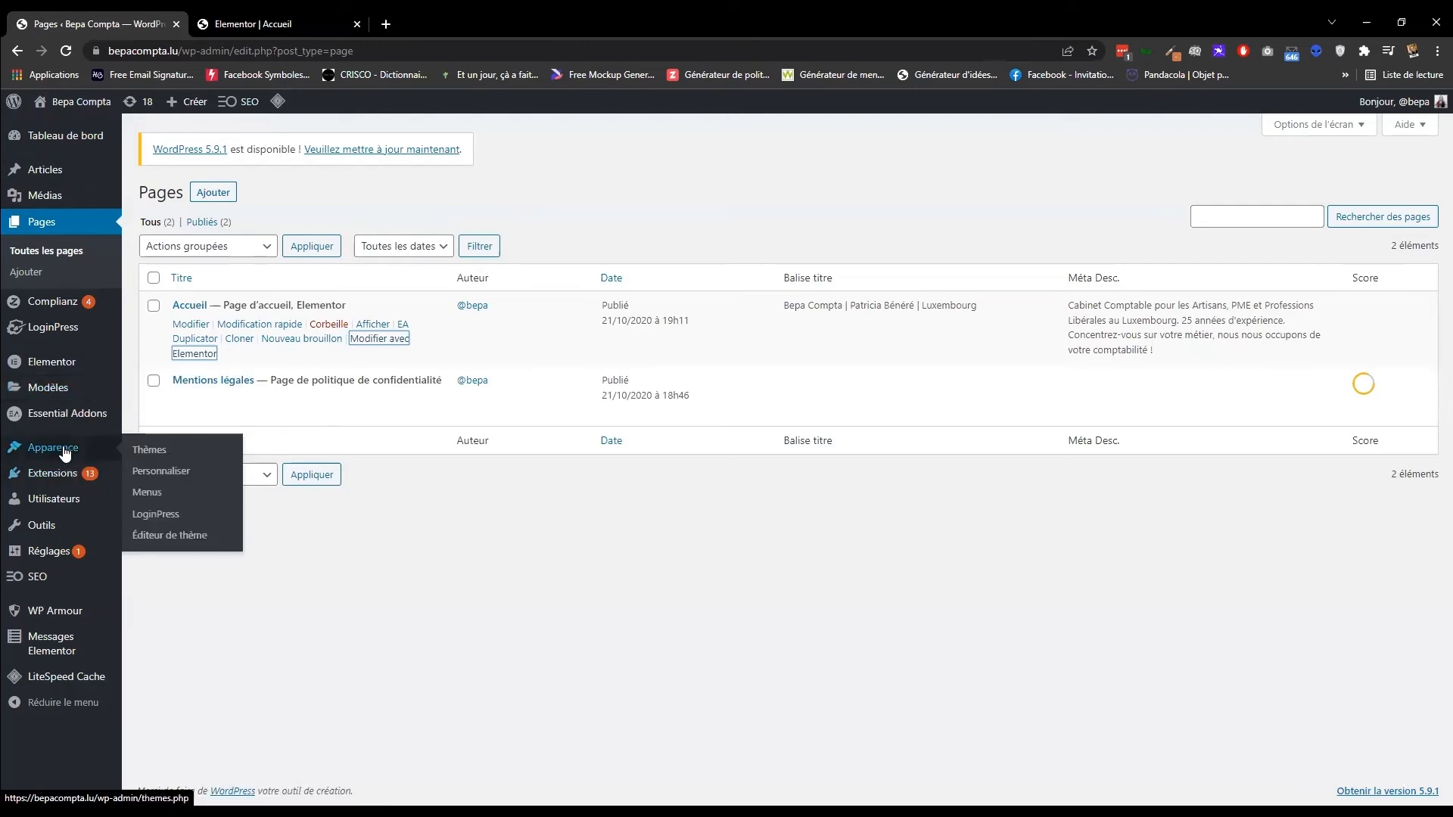
{"action": "left_click", "coordinate": [144, 500]}
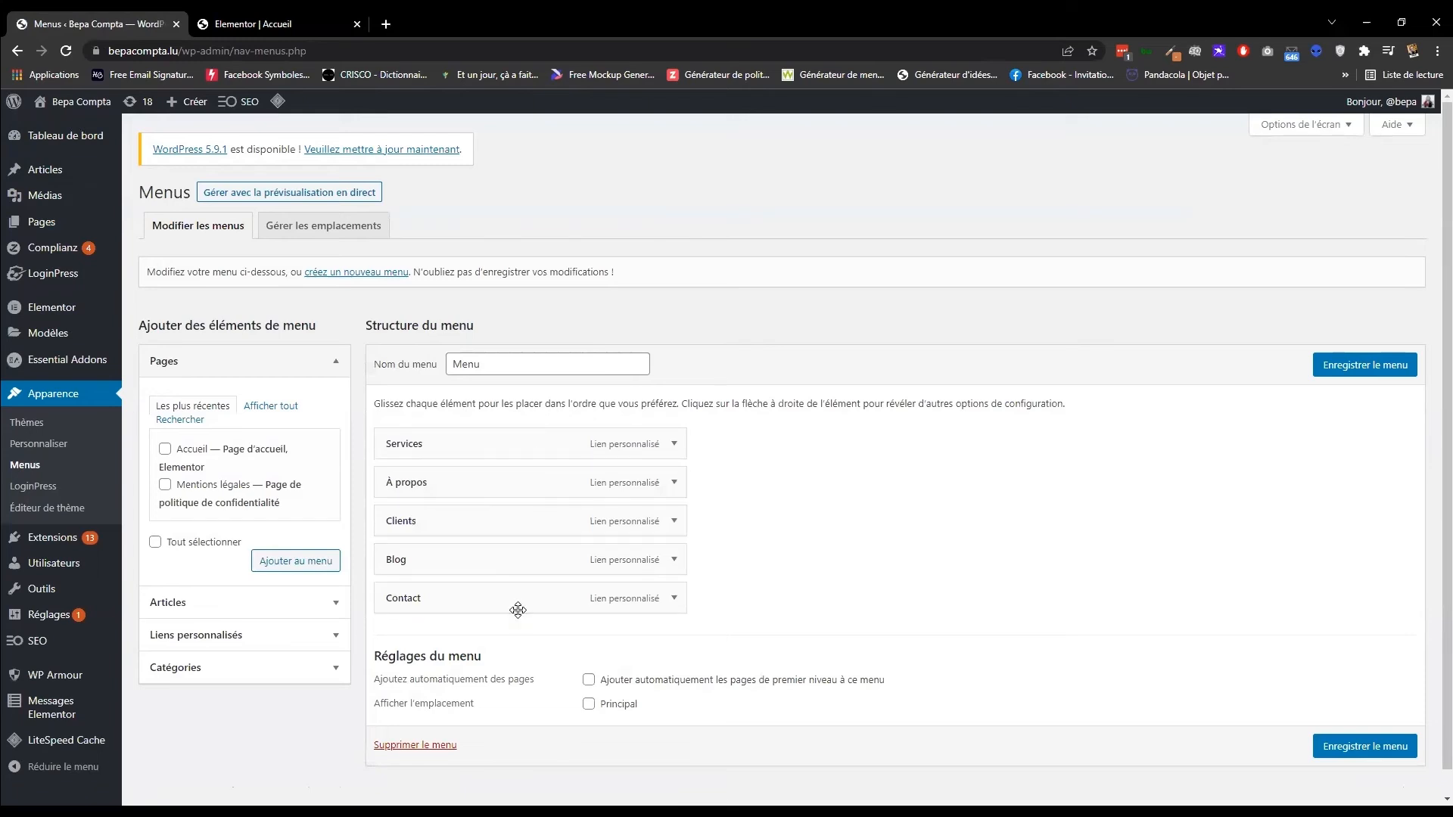
{"action": "scroll", "coordinate": [502, 477], "scroll_direction": "down", "scroll_amount": 1}
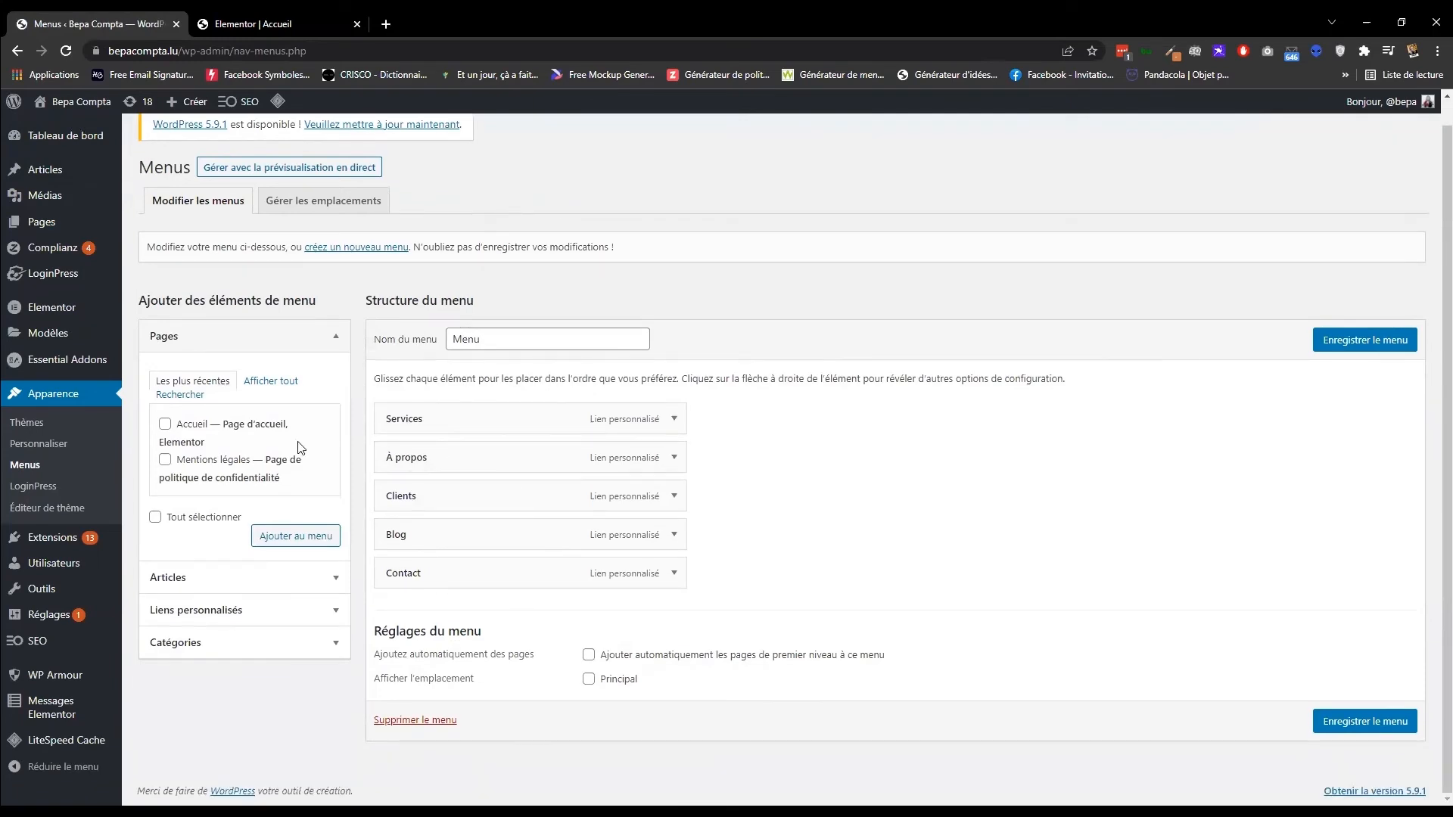
{"action": "left_click_drag", "start_coordinate": [437, 485], "coordinate": [403, 525]}
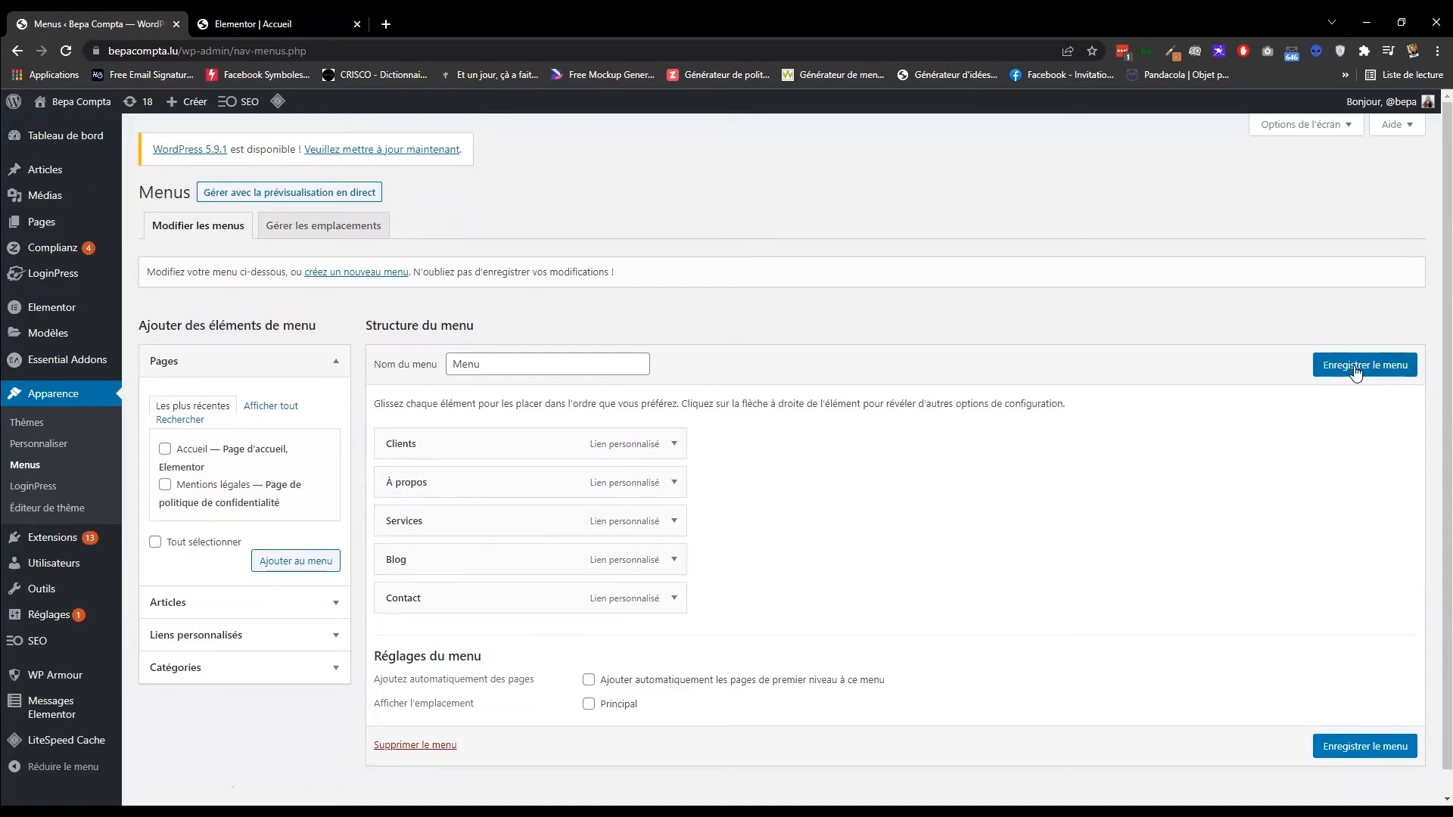
Back in the Elementor header, set the Nav Menu's pointer to Overline.
{"action": "left_click", "coordinate": [231, 23]}
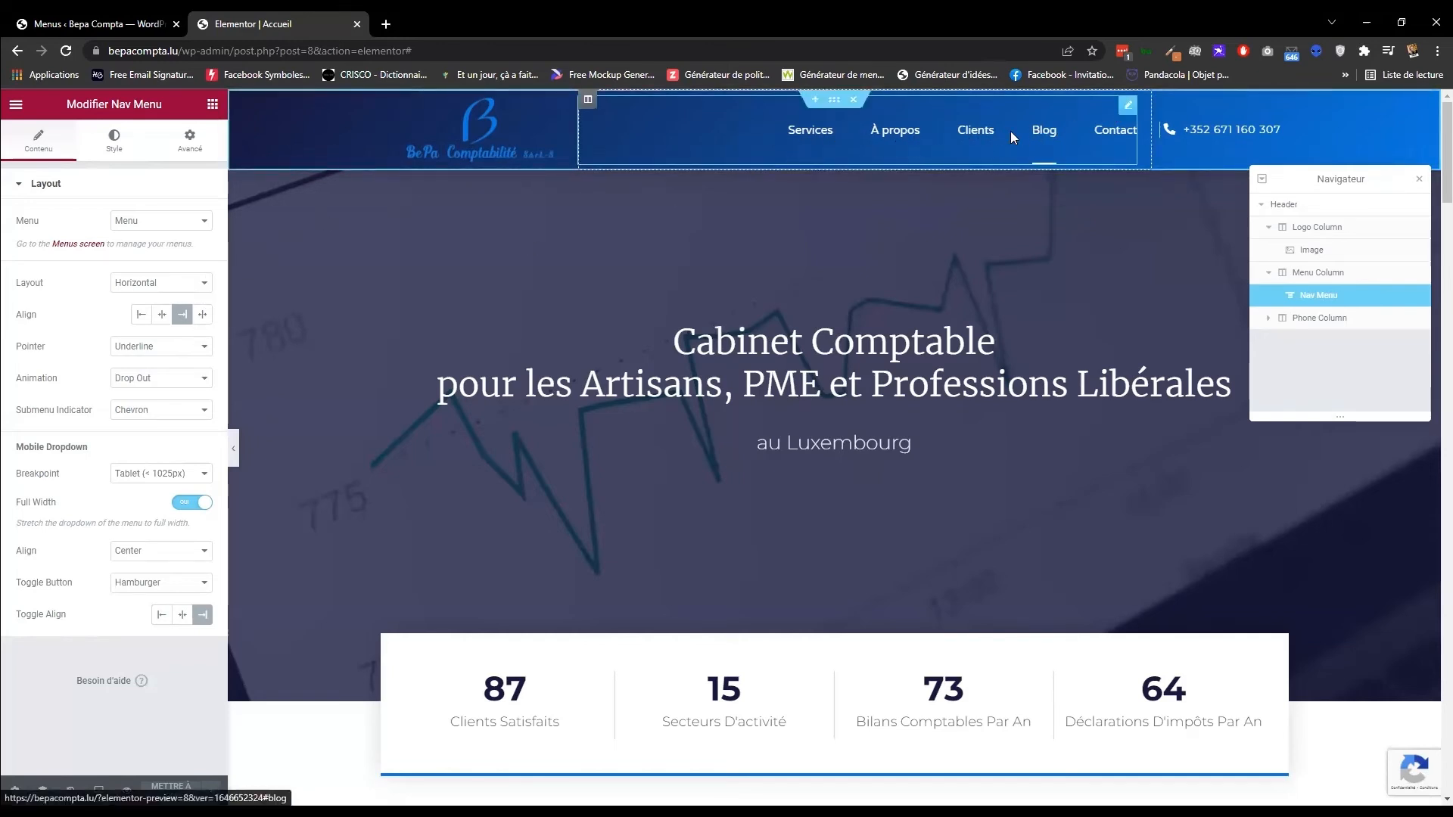
{"action": "left_click", "coordinate": [201, 350]}
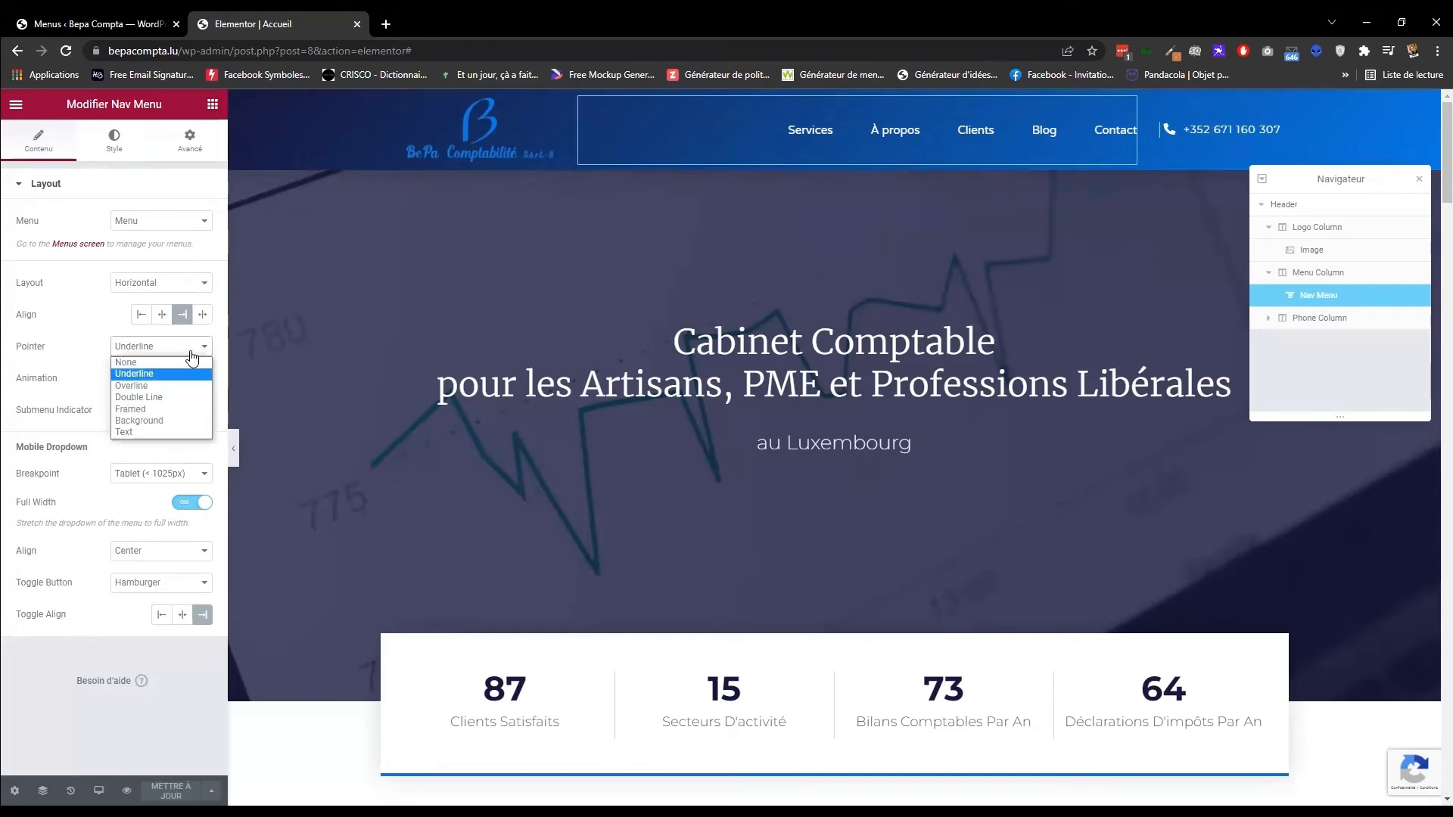
{"action": "left_click", "coordinate": [140, 386]}
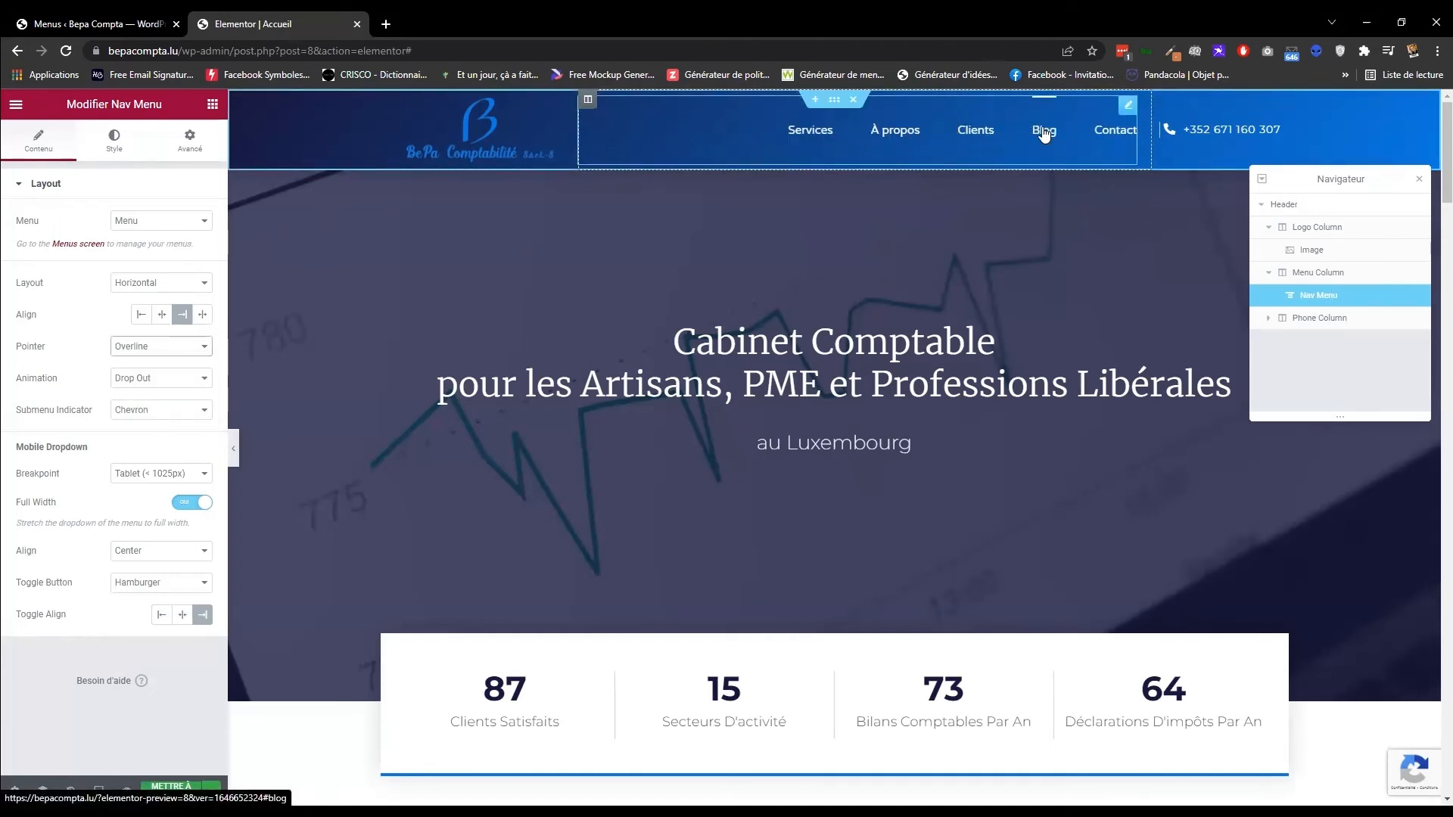
Set the Nav Menu's main menu typography size to 26 px.
{"action": "left_click", "coordinate": [113, 142]}
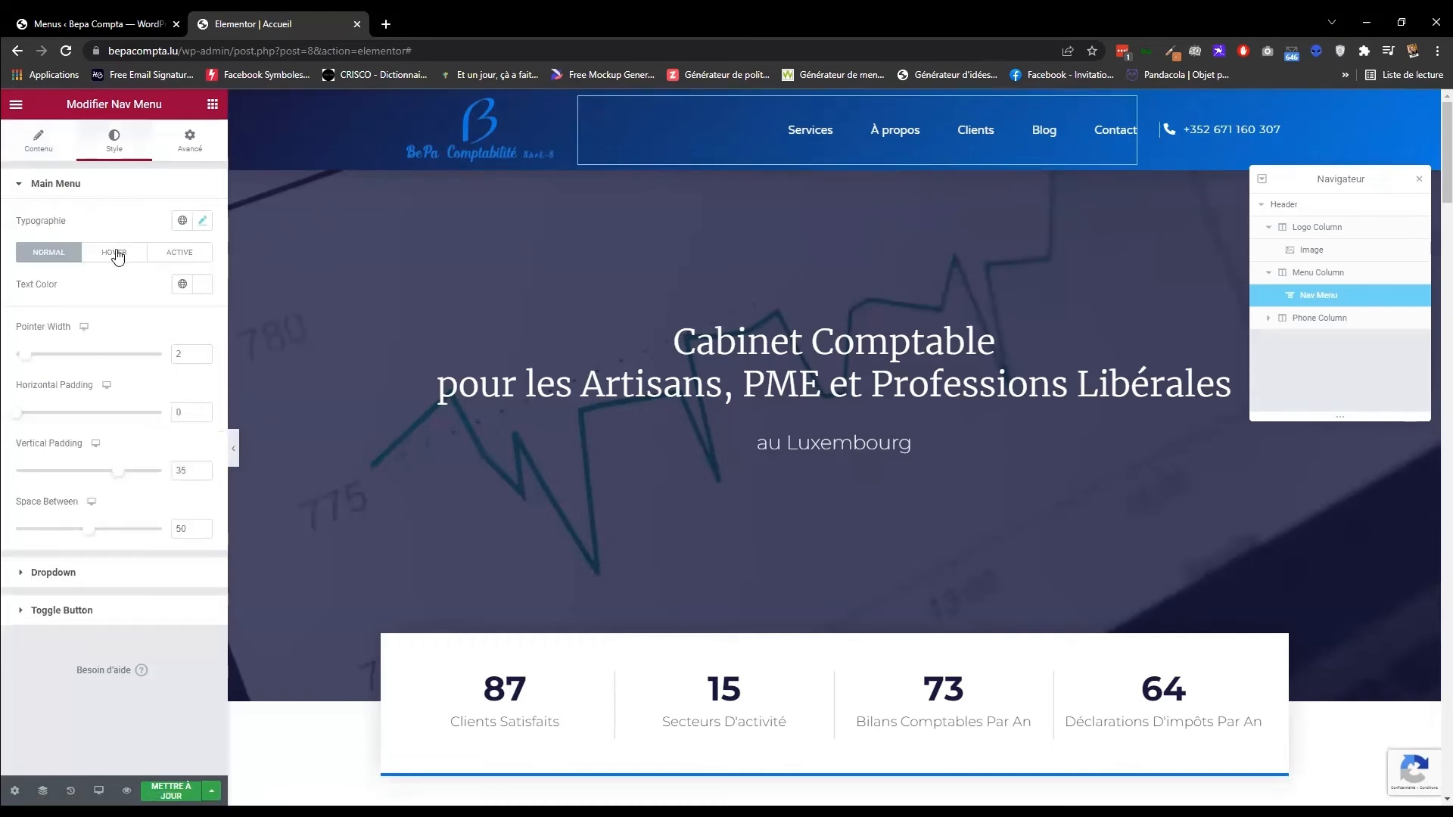
{"action": "left_click", "coordinate": [201, 223]}
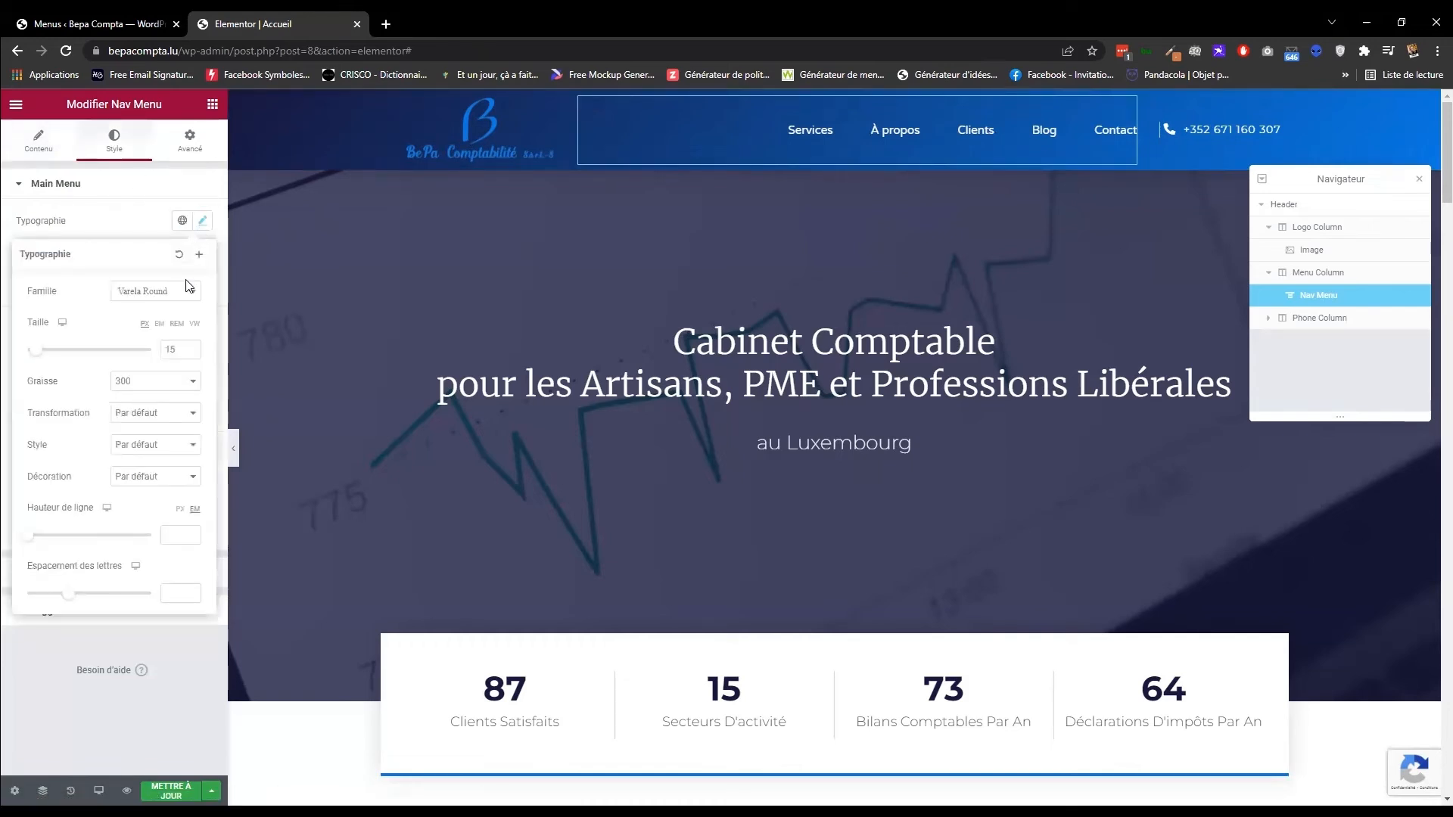
{"action": "mouse_move", "coordinate": [34, 350]}
{"action": "left_mouse_down"}
{"action": "mouse_move", "coordinate": [52, 351]}
{"action": "mouse_move", "coordinate": [37, 355]}
{"action": "left_mouse_up"}
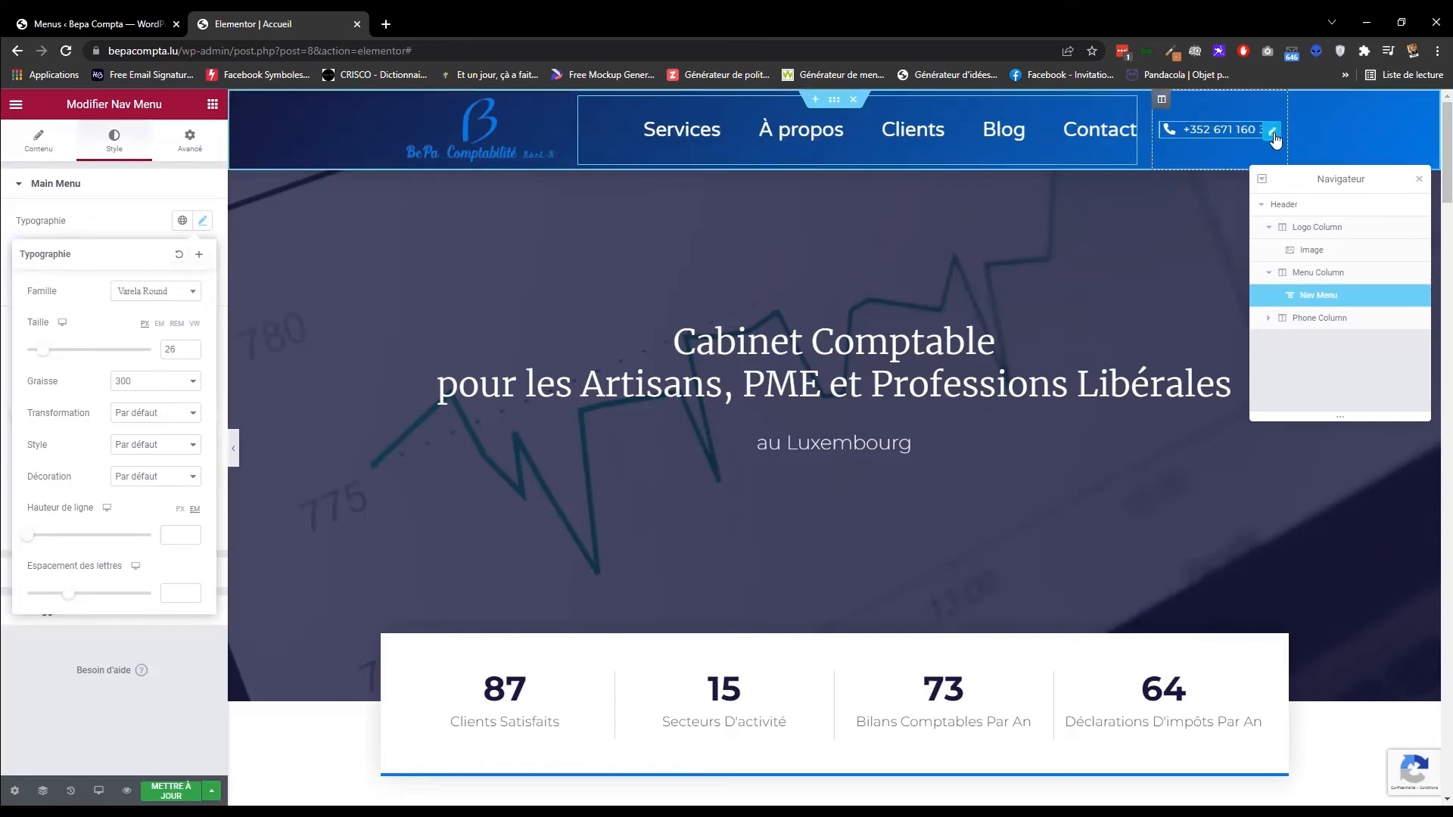
Open the header's phone icon list settings and review the home page sections down to the Contact footer.
{"action": "left_click", "coordinate": [1274, 137]}
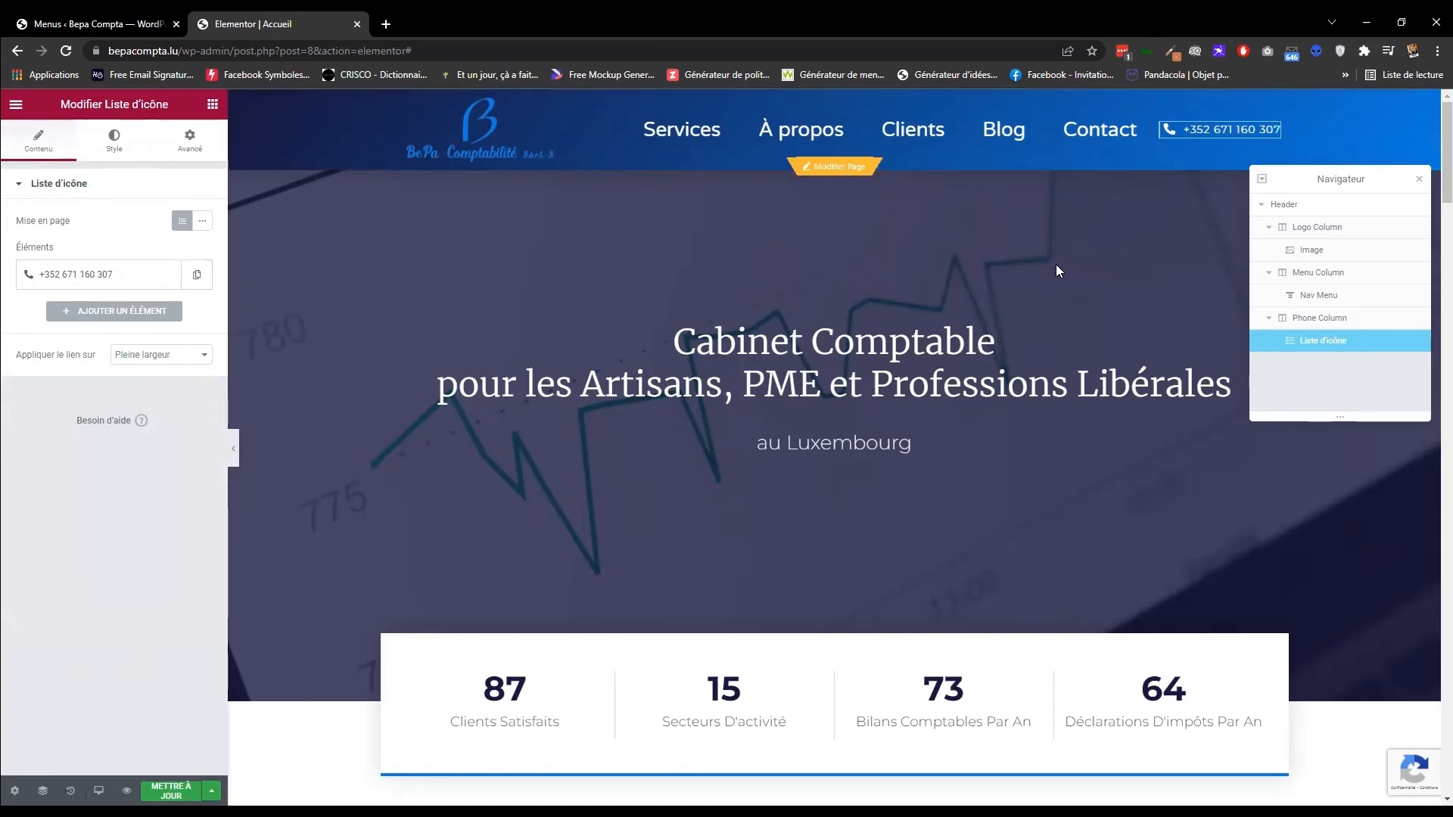
{"action": "scroll", "coordinate": [1034, 301], "scroll_direction": "down", "scroll_amount": 10}
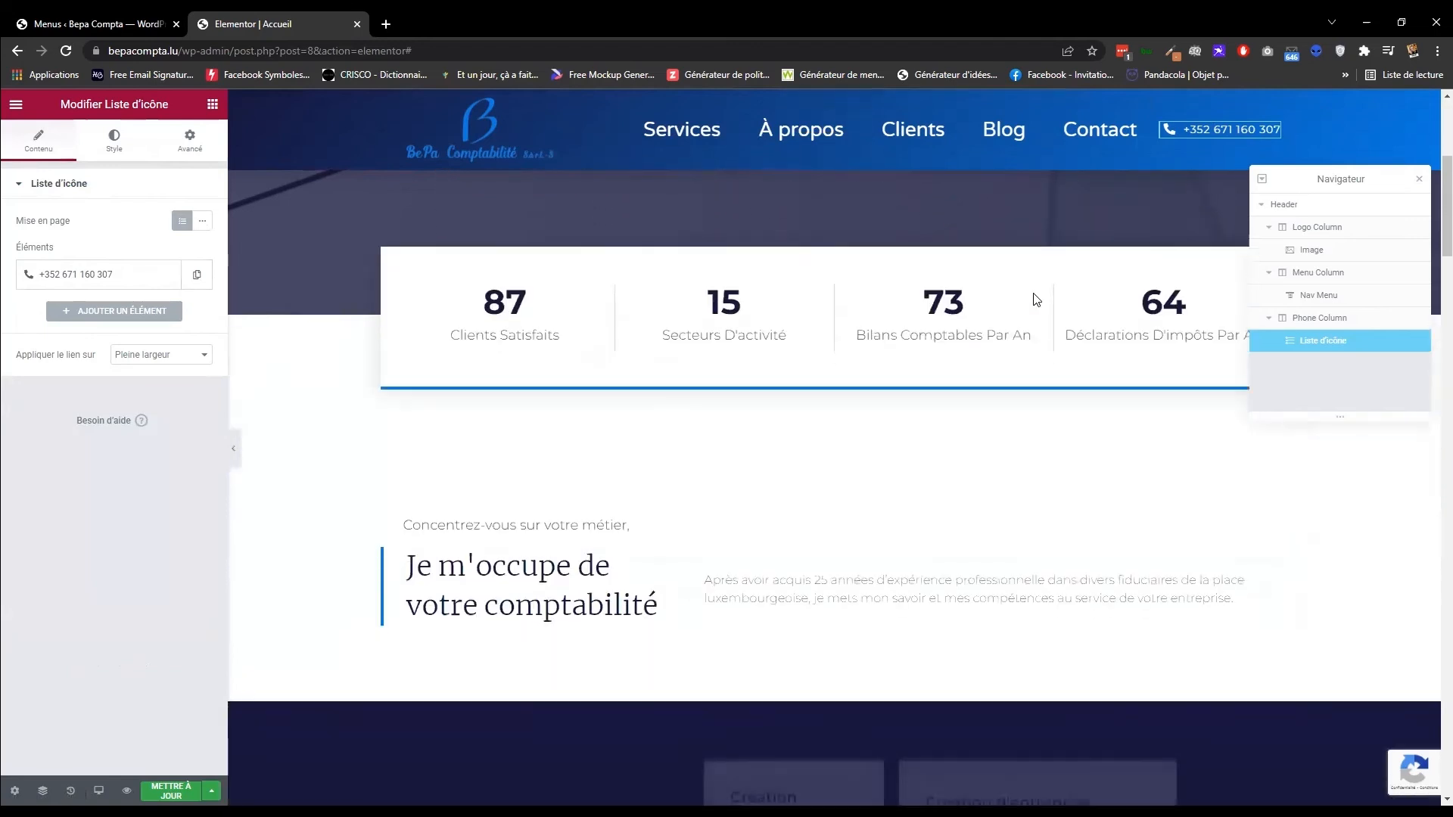
{"action": "scroll", "coordinate": [1034, 299], "scroll_direction": "down", "scroll_amount": 10}
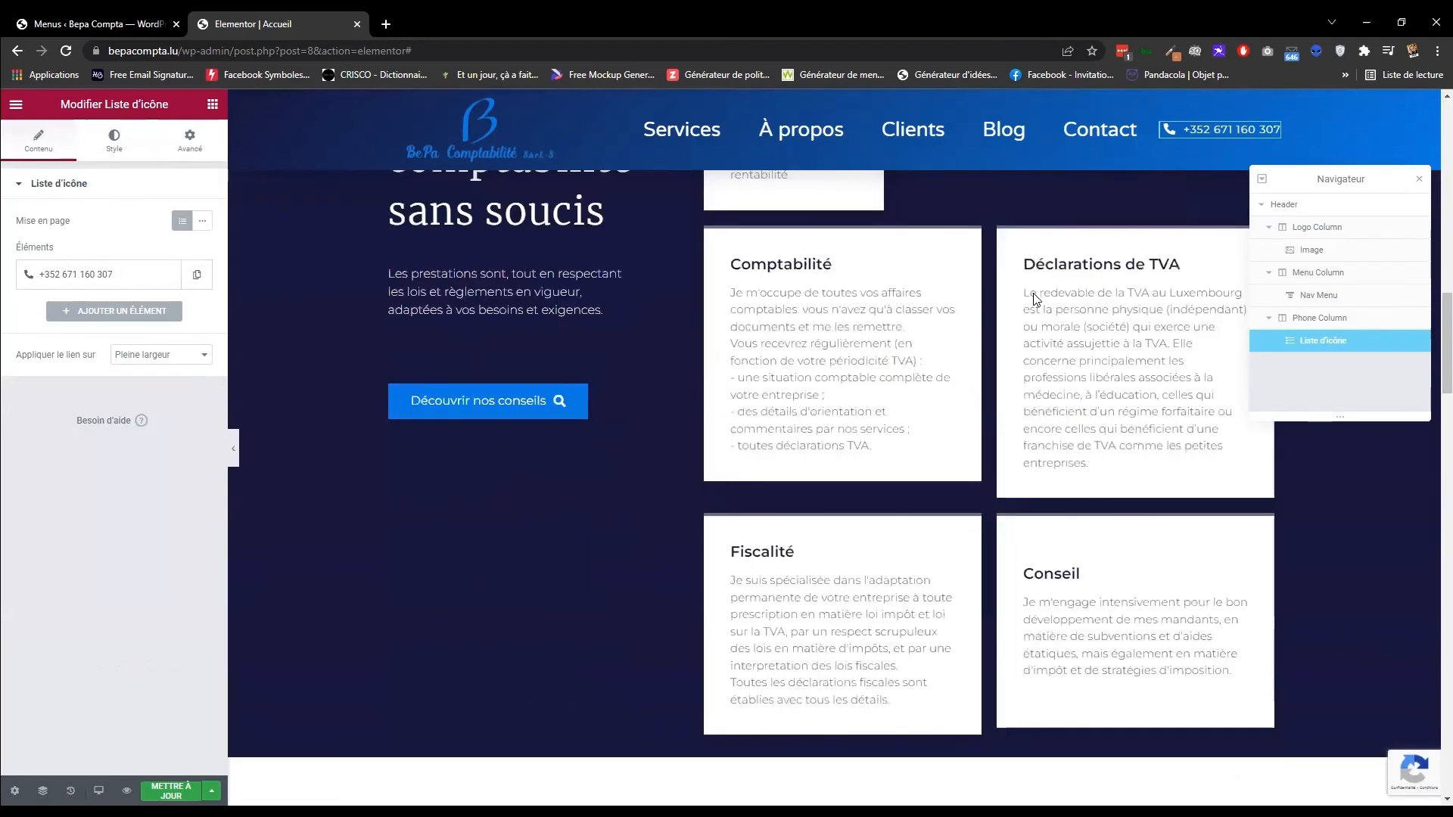
{"action": "scroll", "coordinate": [1035, 300], "scroll_direction": "down", "scroll_amount": 10}
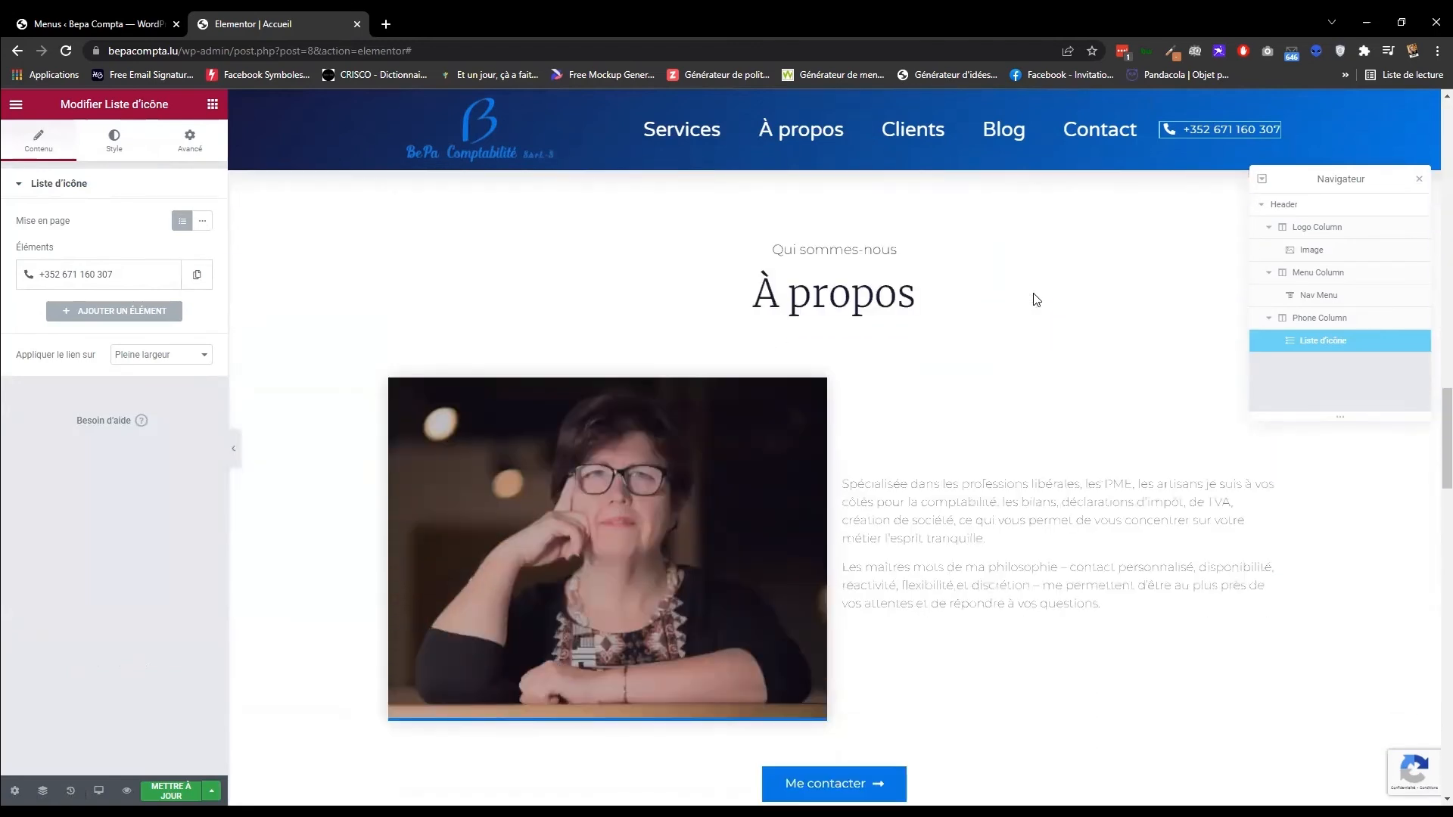
{"action": "scroll", "coordinate": [1034, 299], "scroll_direction": "down", "scroll_amount": 2}
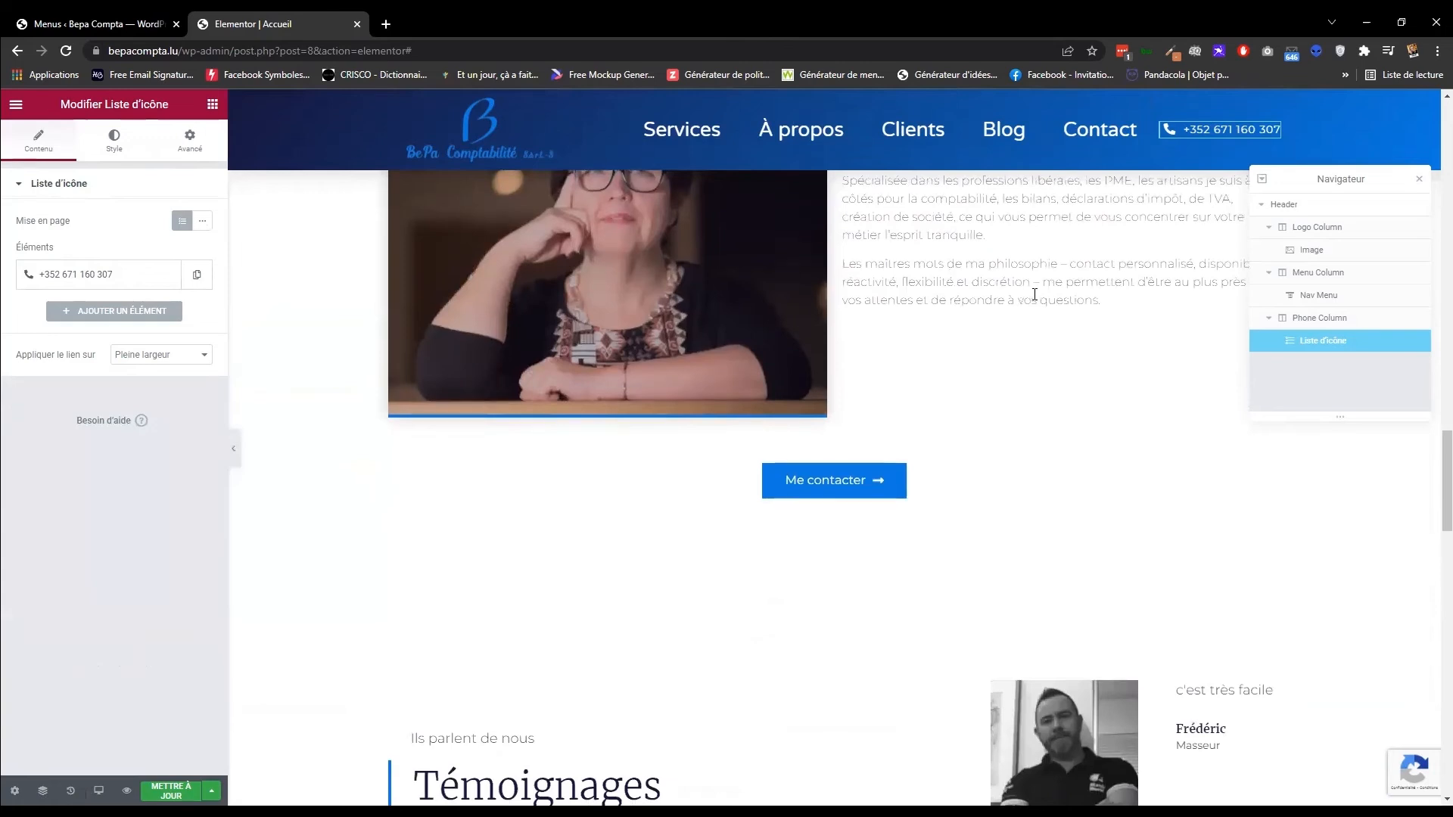
{"action": "scroll", "coordinate": [1034, 296], "scroll_direction": "down", "scroll_amount": 2}
{"action": "scroll", "coordinate": [1035, 295], "scroll_direction": "down", "scroll_amount": 5}
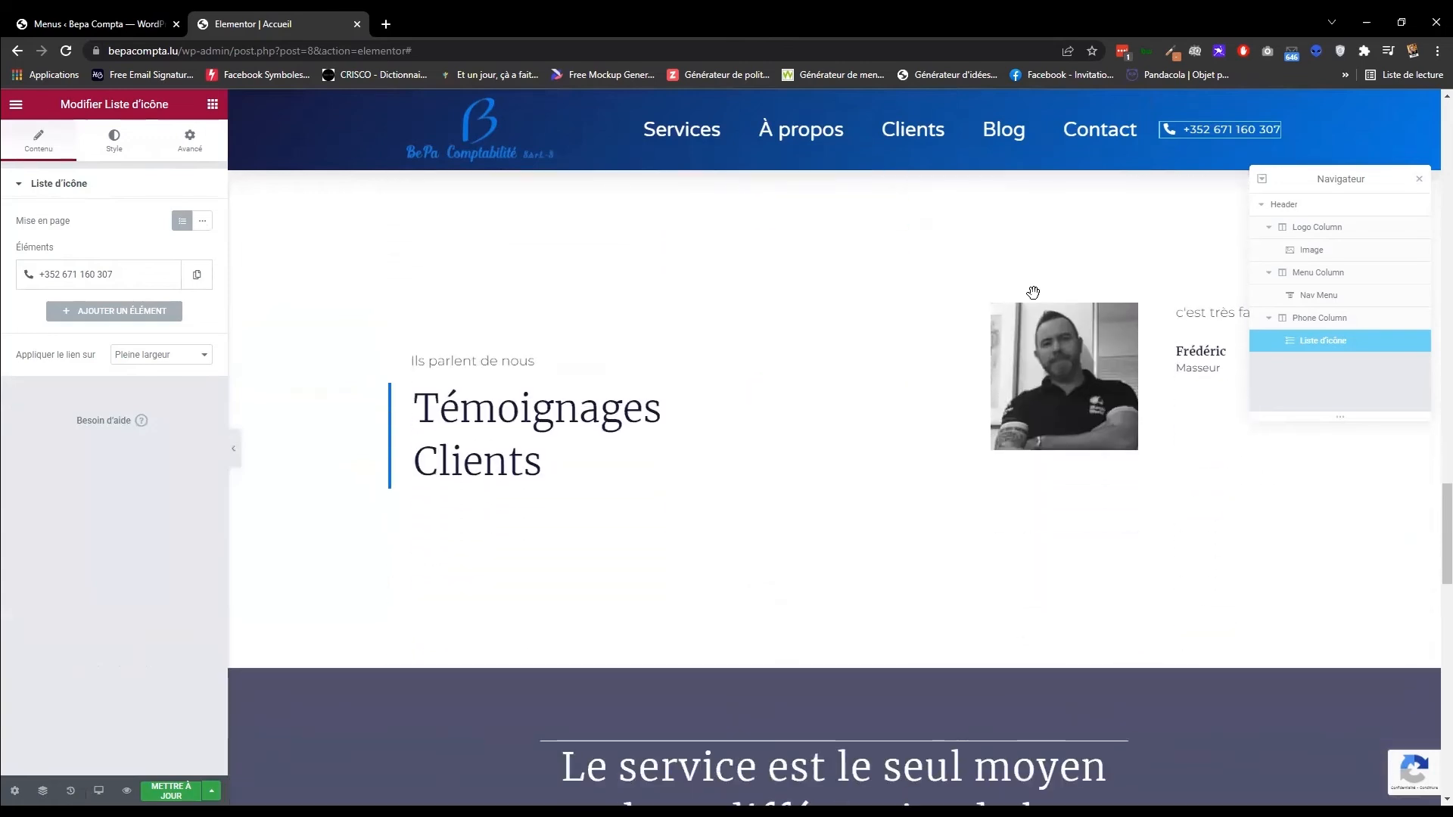
{"action": "scroll", "coordinate": [1032, 292], "scroll_direction": "down", "scroll_amount": 4}
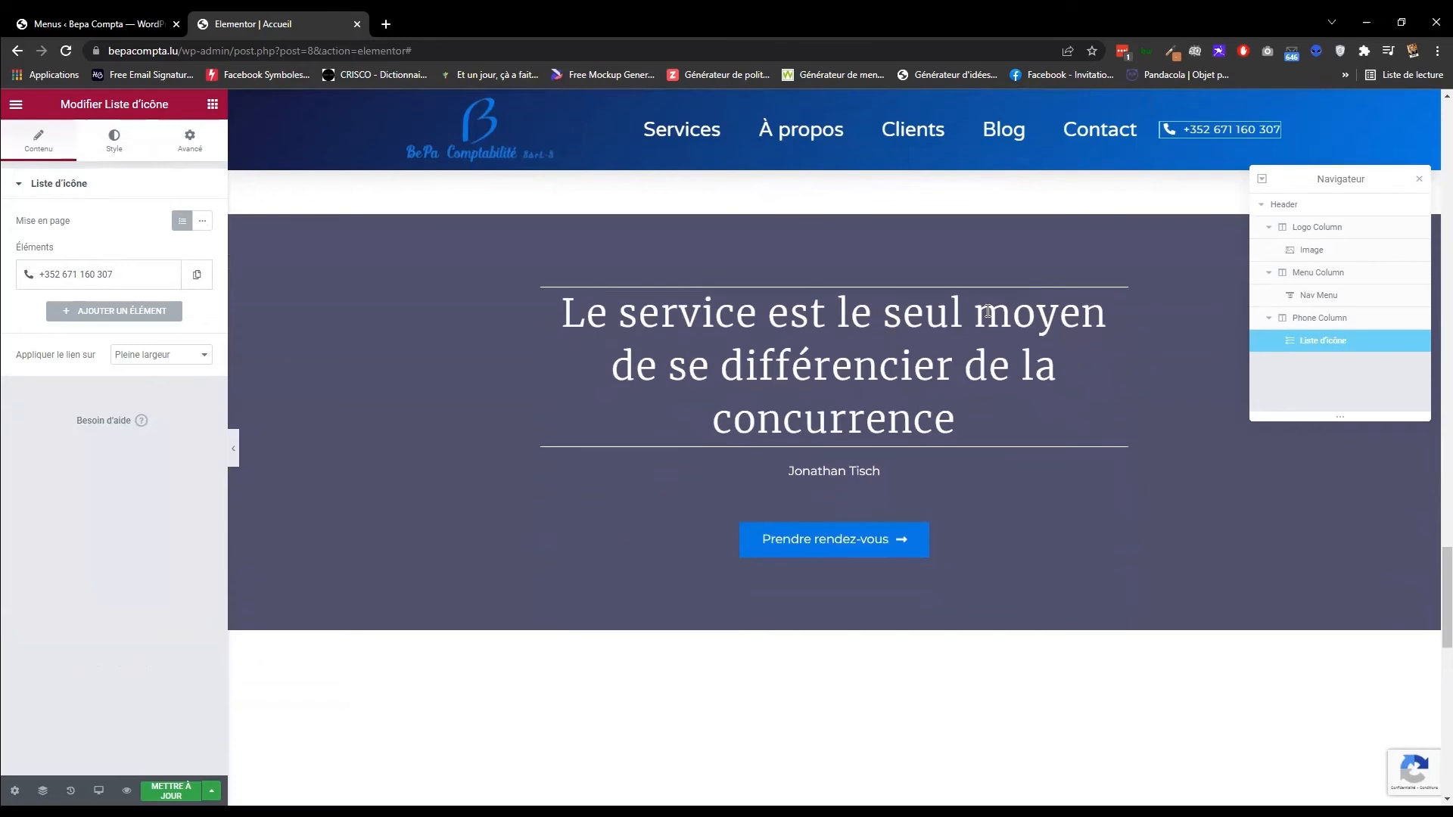
{"action": "scroll", "coordinate": [984, 311], "scroll_direction": "down", "scroll_amount": 1}
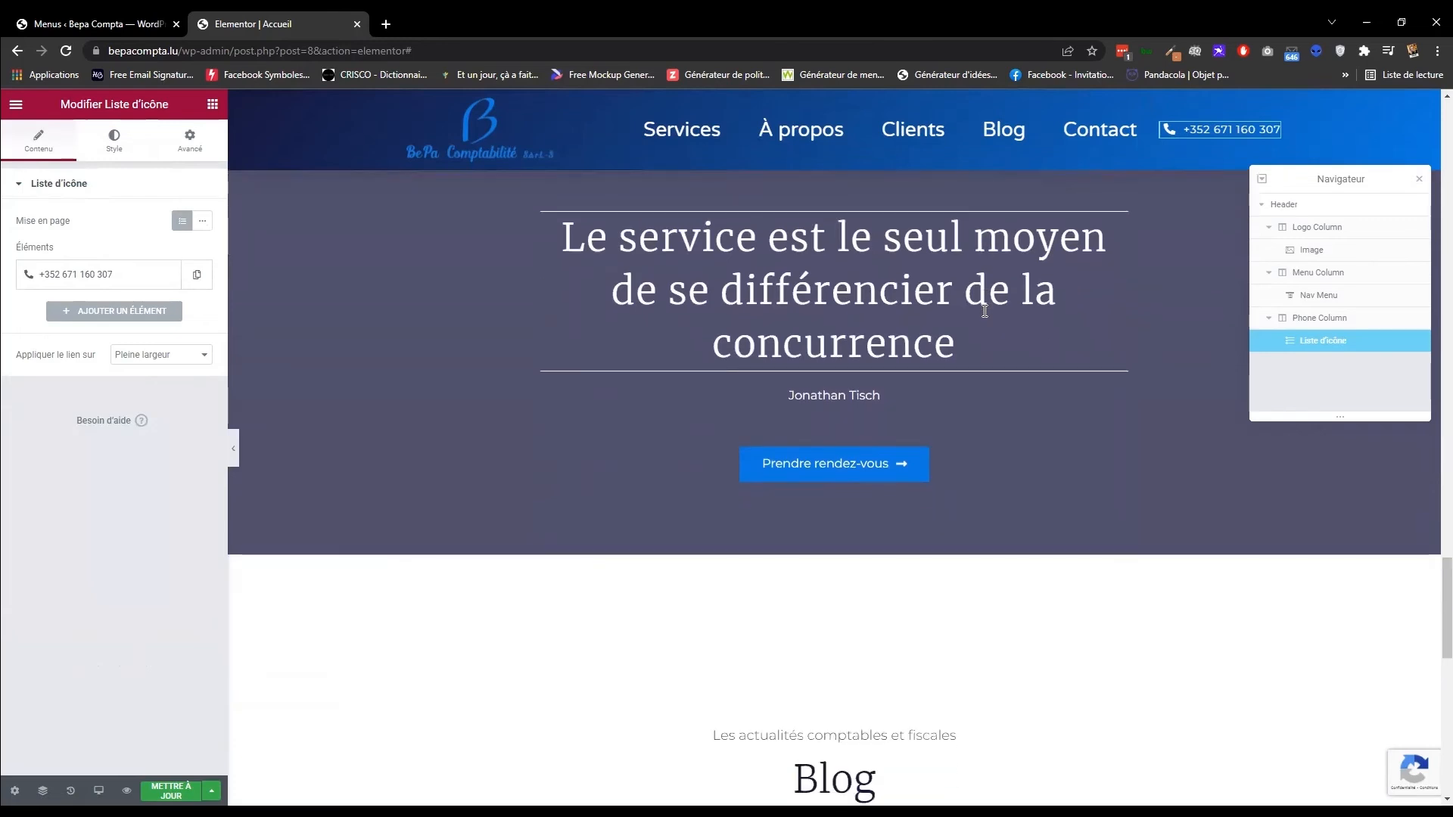
{"action": "scroll", "coordinate": [1019, 333], "scroll_direction": "down", "scroll_amount": 5}
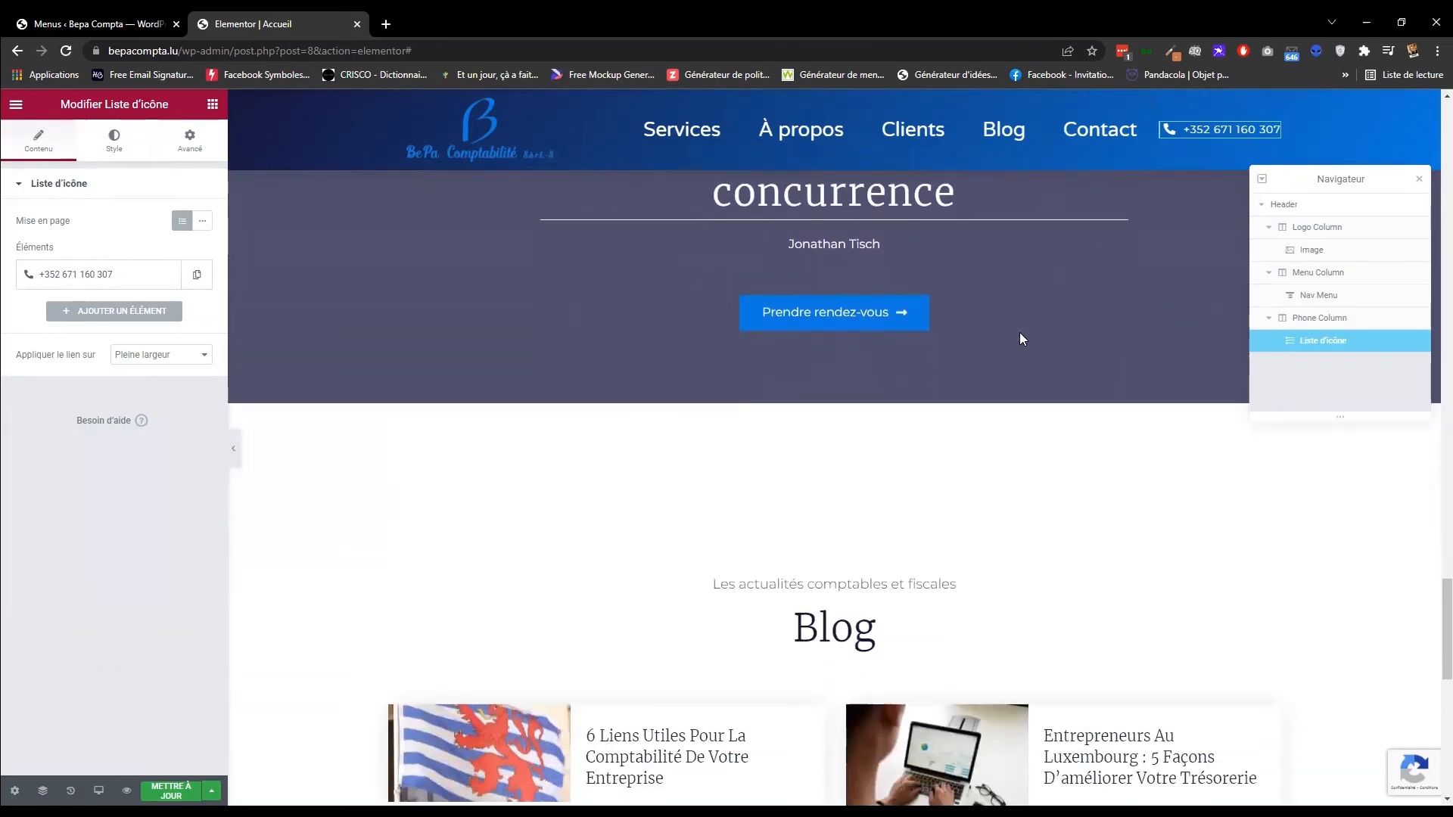
{"action": "scroll", "coordinate": [1021, 338], "scroll_direction": "down", "scroll_amount": 4}
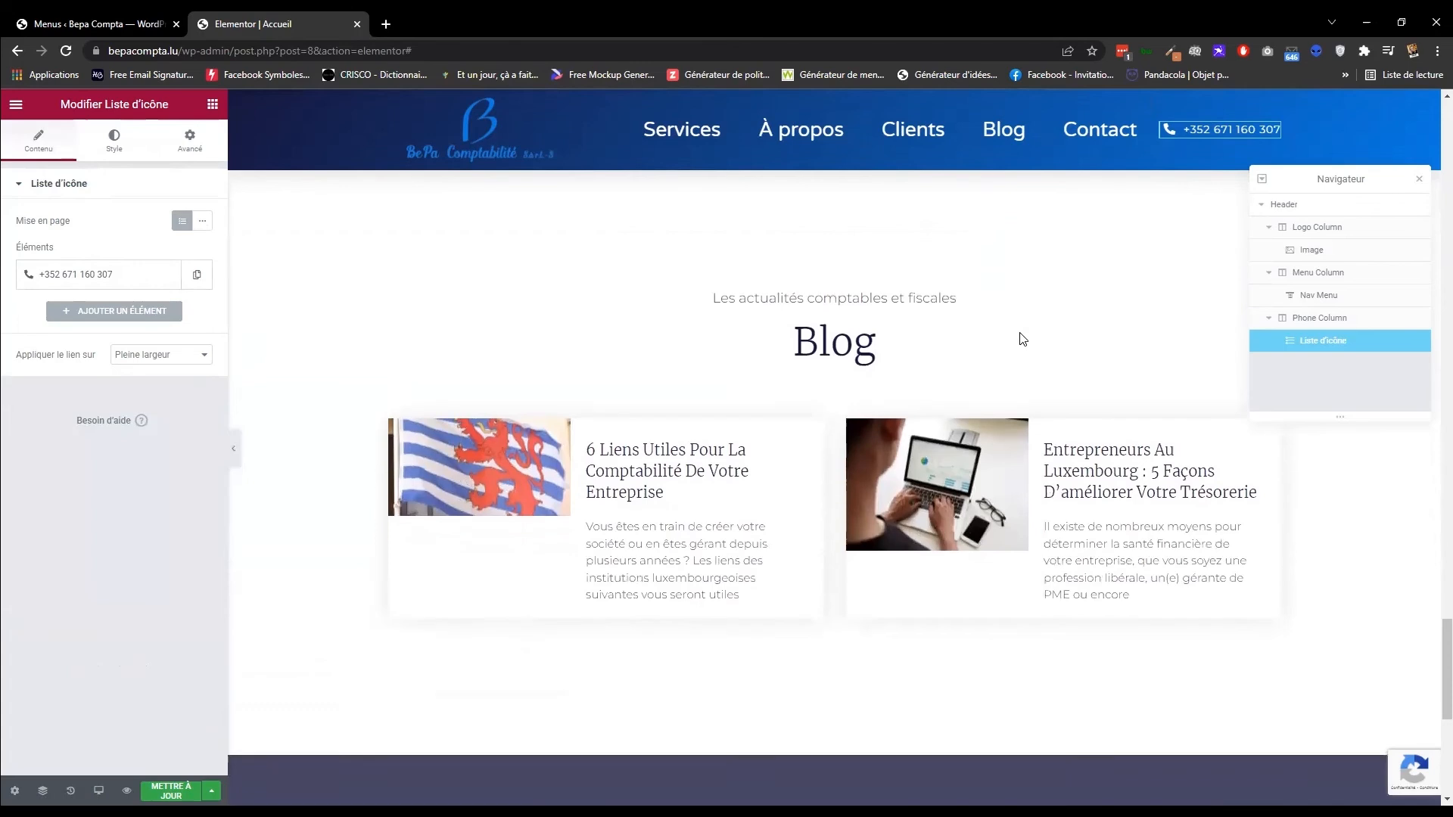
{"action": "scroll", "coordinate": [1021, 340], "scroll_direction": "down", "scroll_amount": 1}
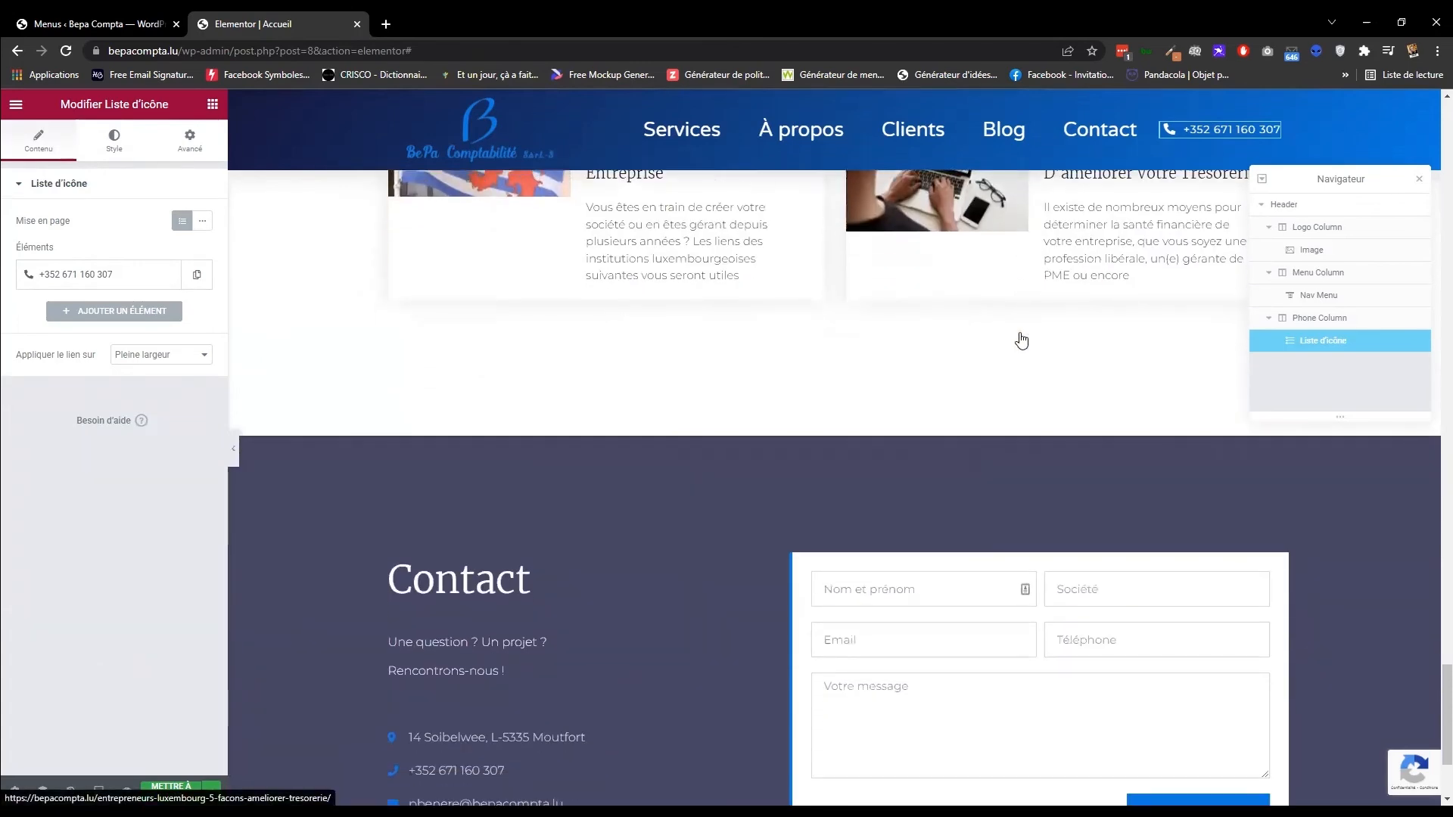
{"action": "scroll", "coordinate": [1022, 338], "scroll_direction": "up", "scroll_amount": 1}
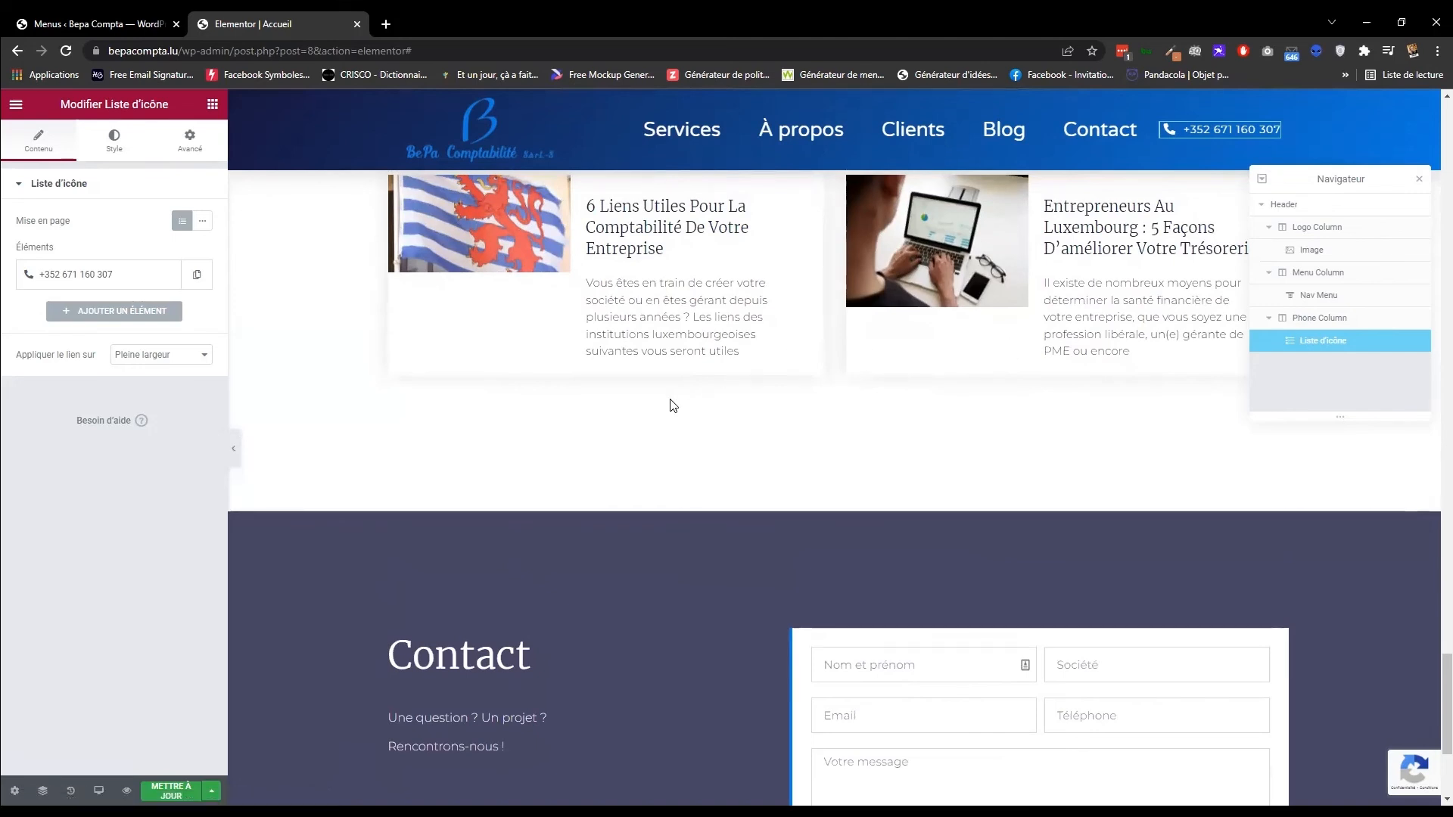
{"action": "scroll", "coordinate": [674, 406], "scroll_direction": "up", "scroll_amount": 4}
{"action": "scroll", "coordinate": [671, 402], "scroll_direction": "up", "scroll_amount": 7}
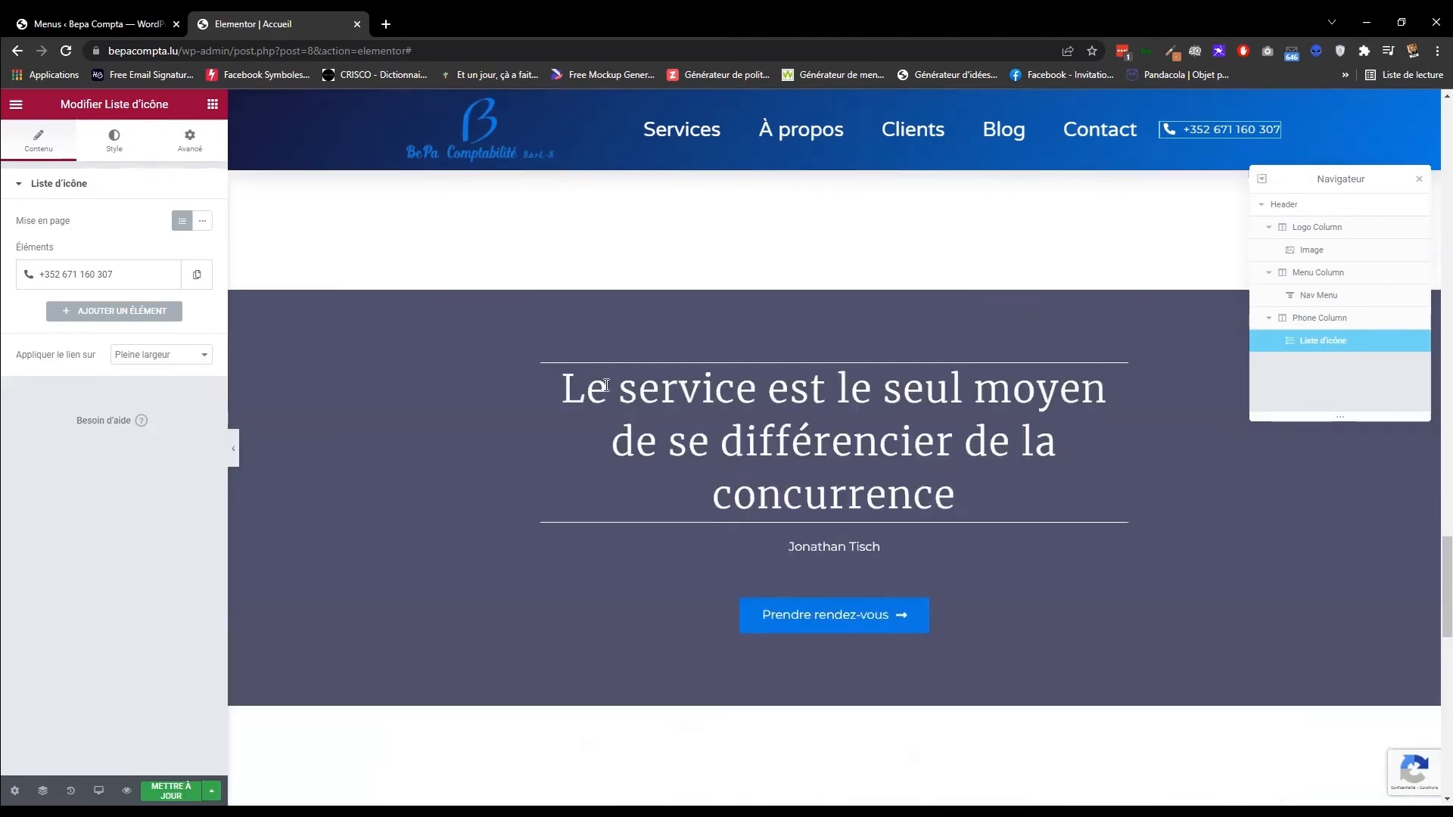
Leave the WordPress Menus page without saving the menu changes and open the list of all articles.
{"action": "left_click", "coordinate": [137, 25]}
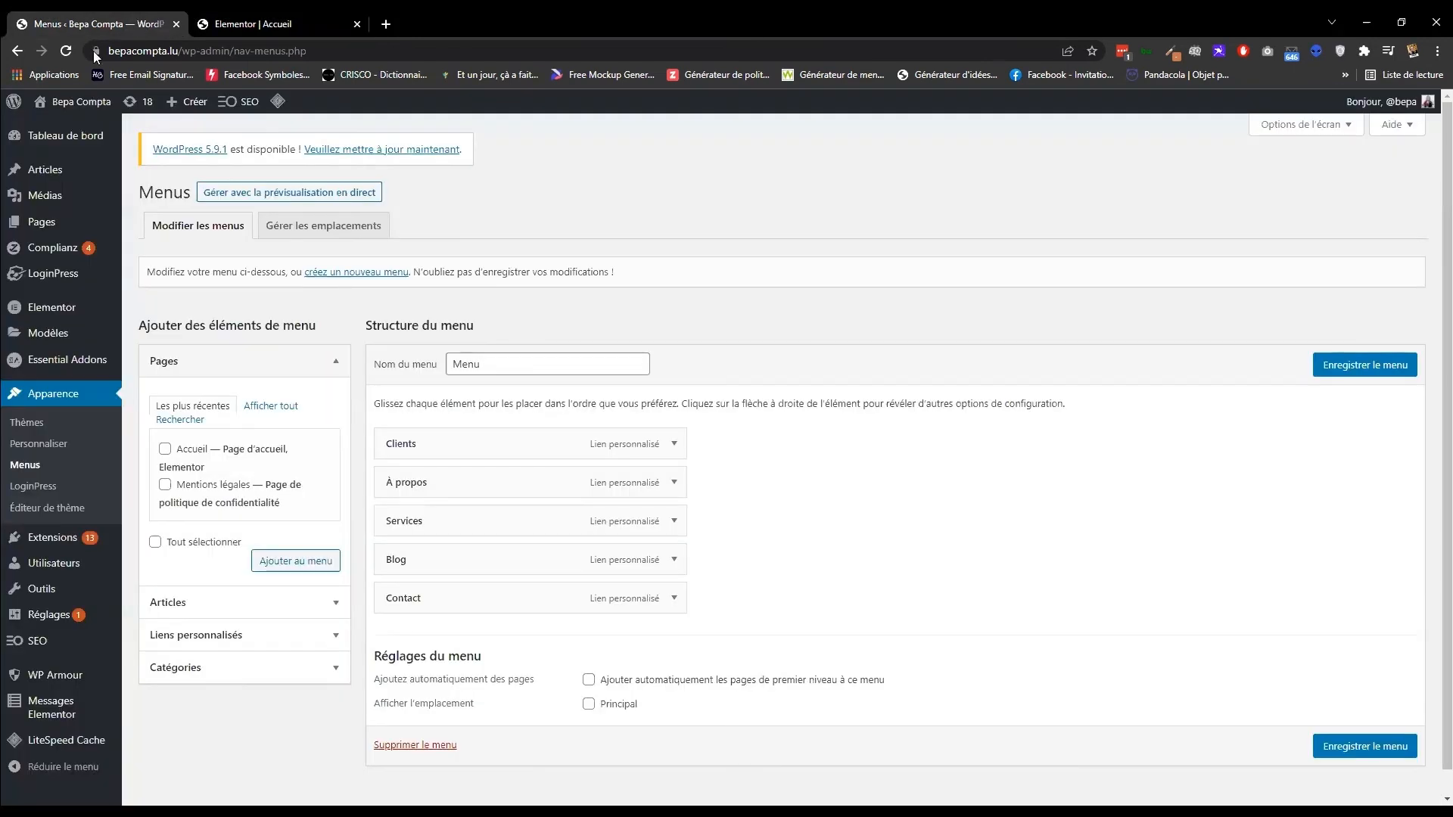
{"action": "mouse_move", "coordinate": [48, 171]}
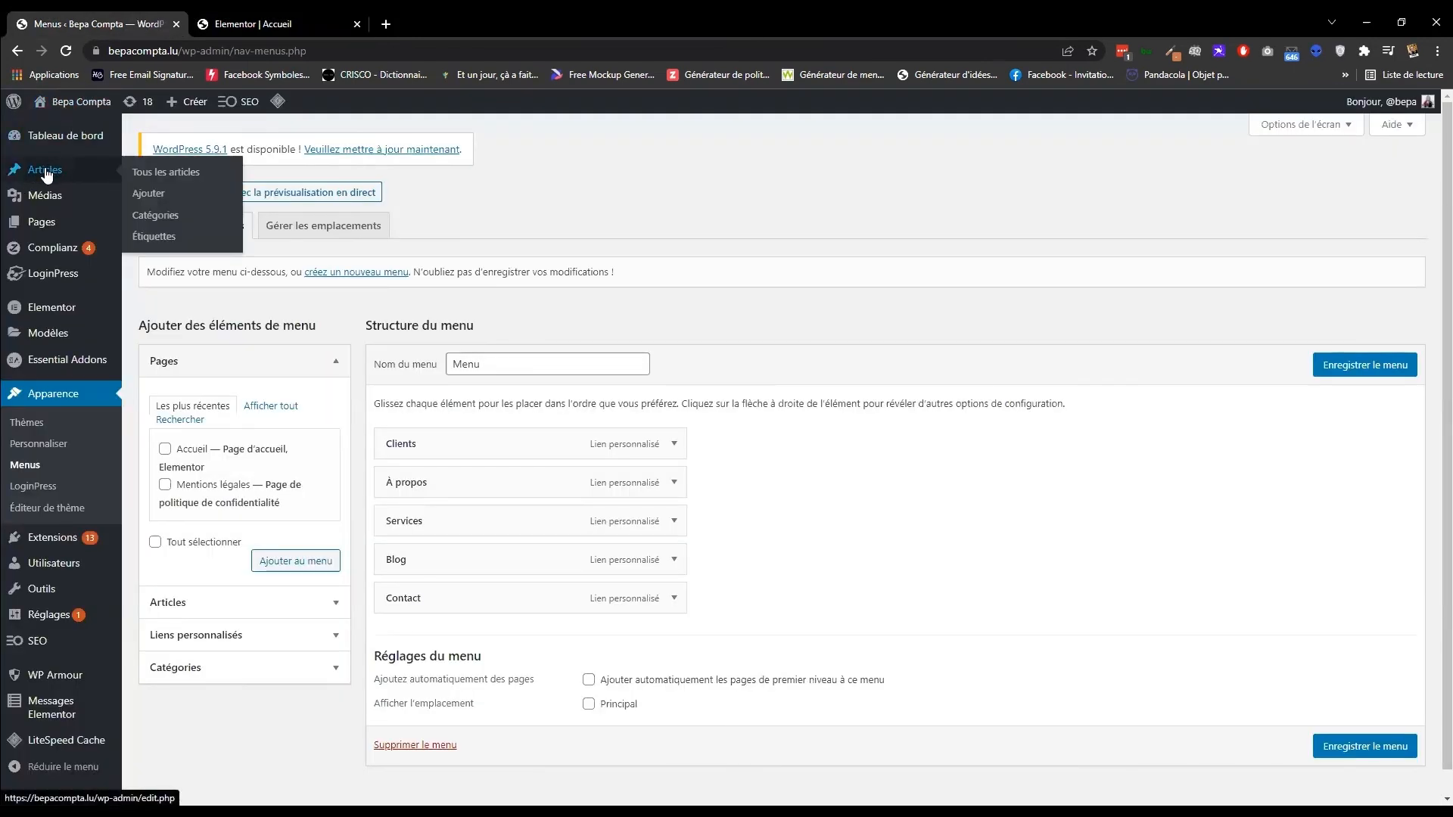
{"action": "left_click", "coordinate": [45, 171]}
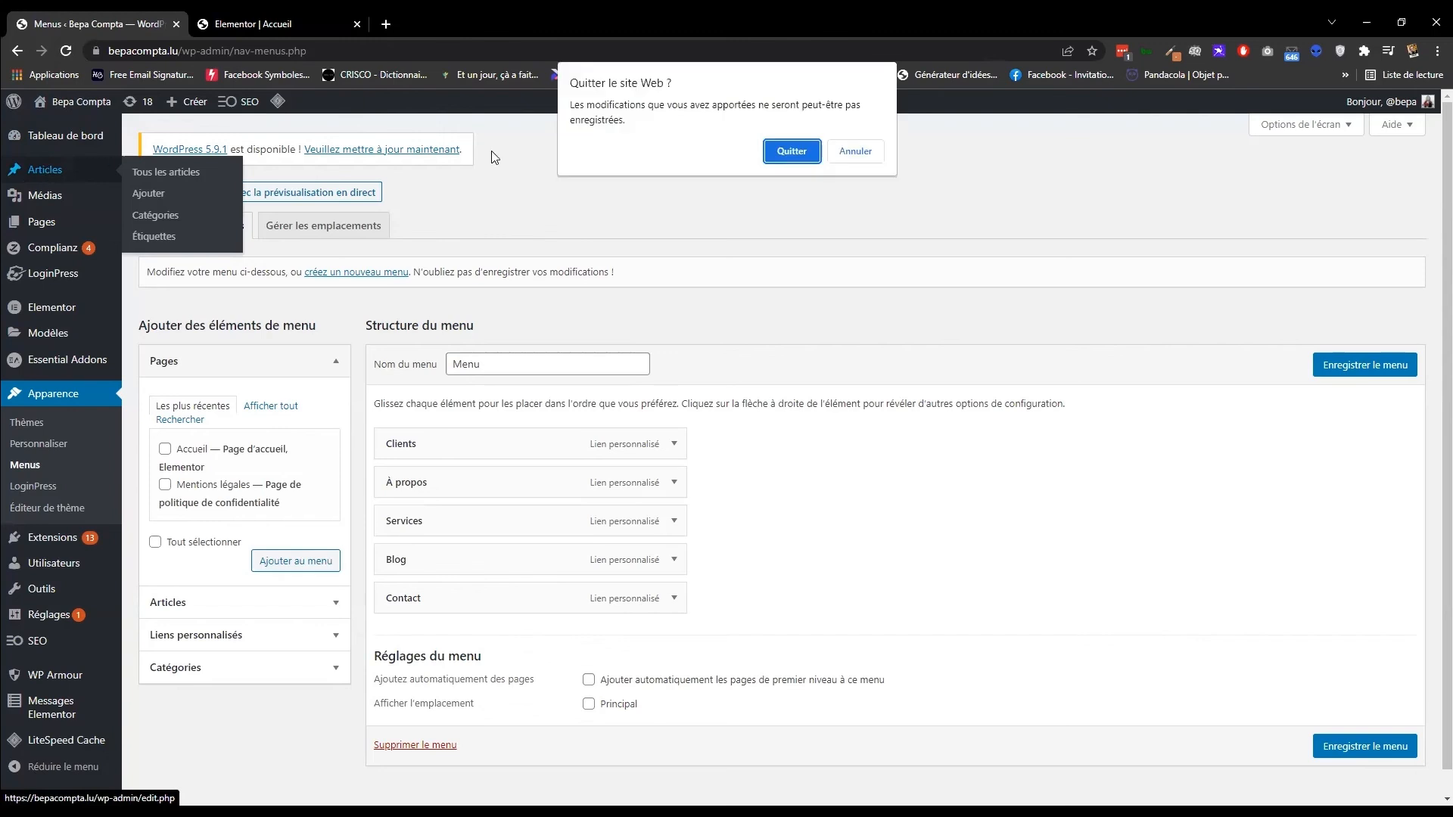
{"action": "left_click", "coordinate": [783, 148]}
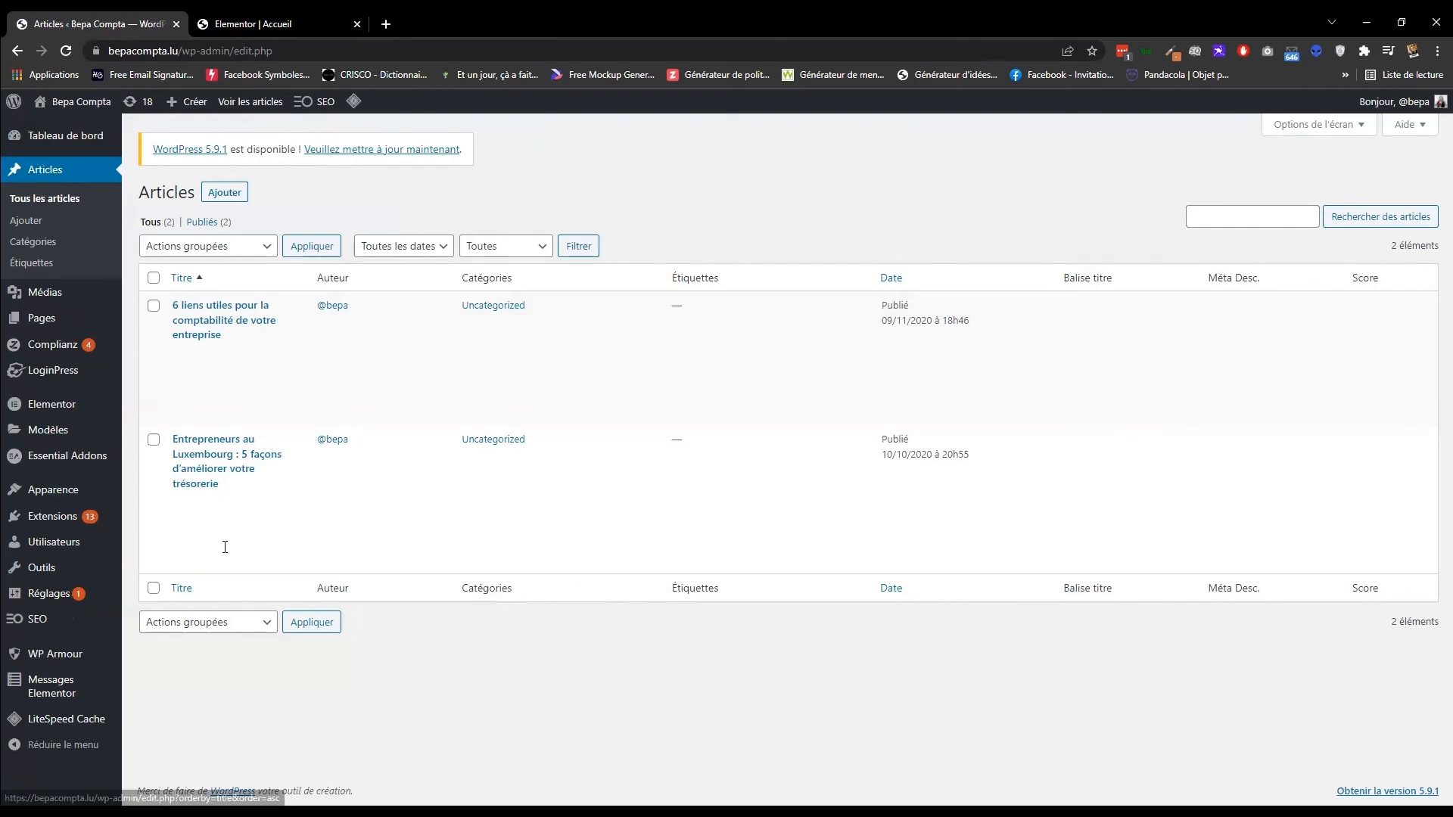
View the published article "6 liens utiles pour la comptabilité de votre entreprise" in a new browser tab and review its layout.
{"action": "middle_click", "coordinate": [235, 383]}
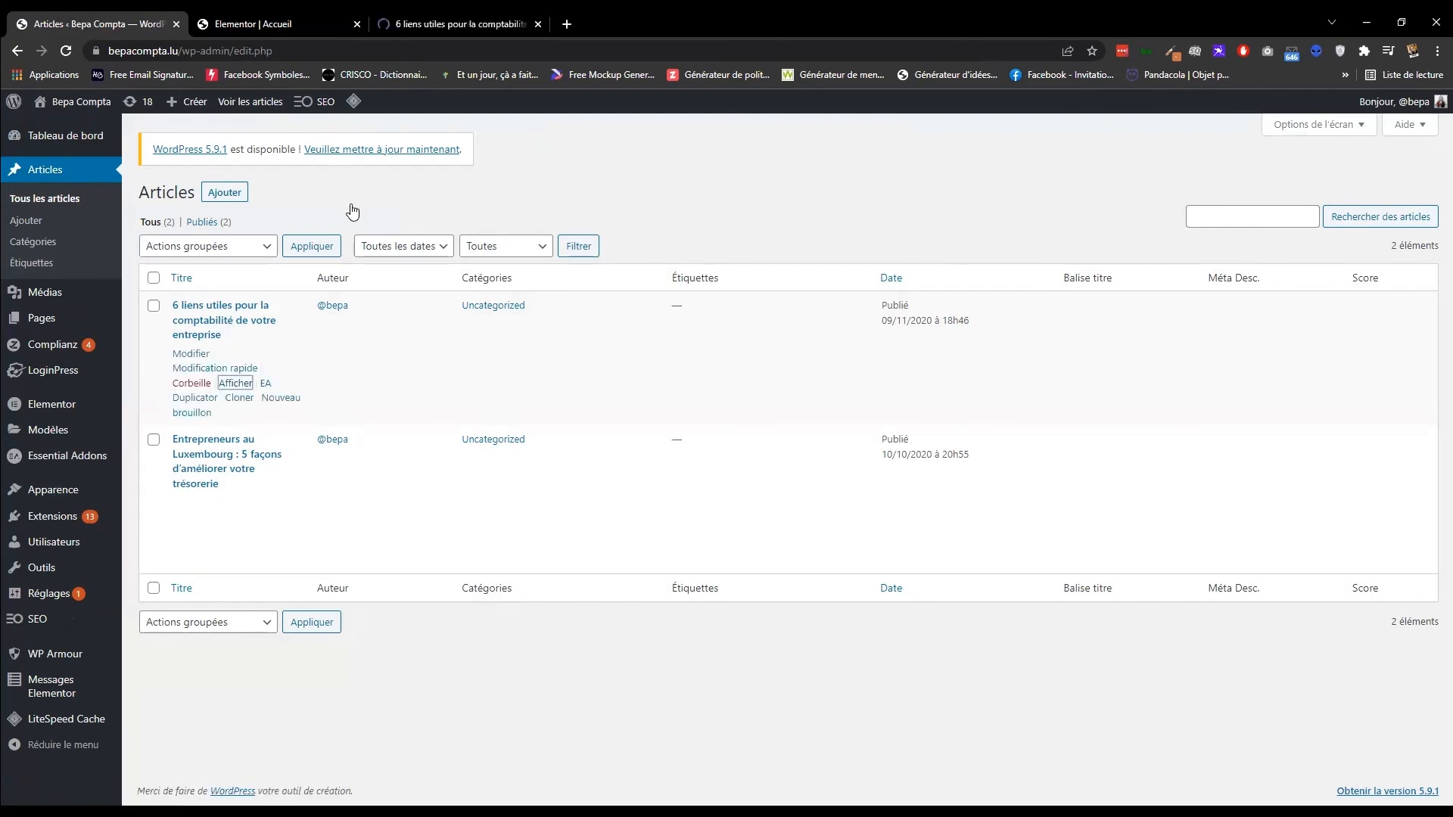
{"action": "left_click", "coordinate": [414, 27]}
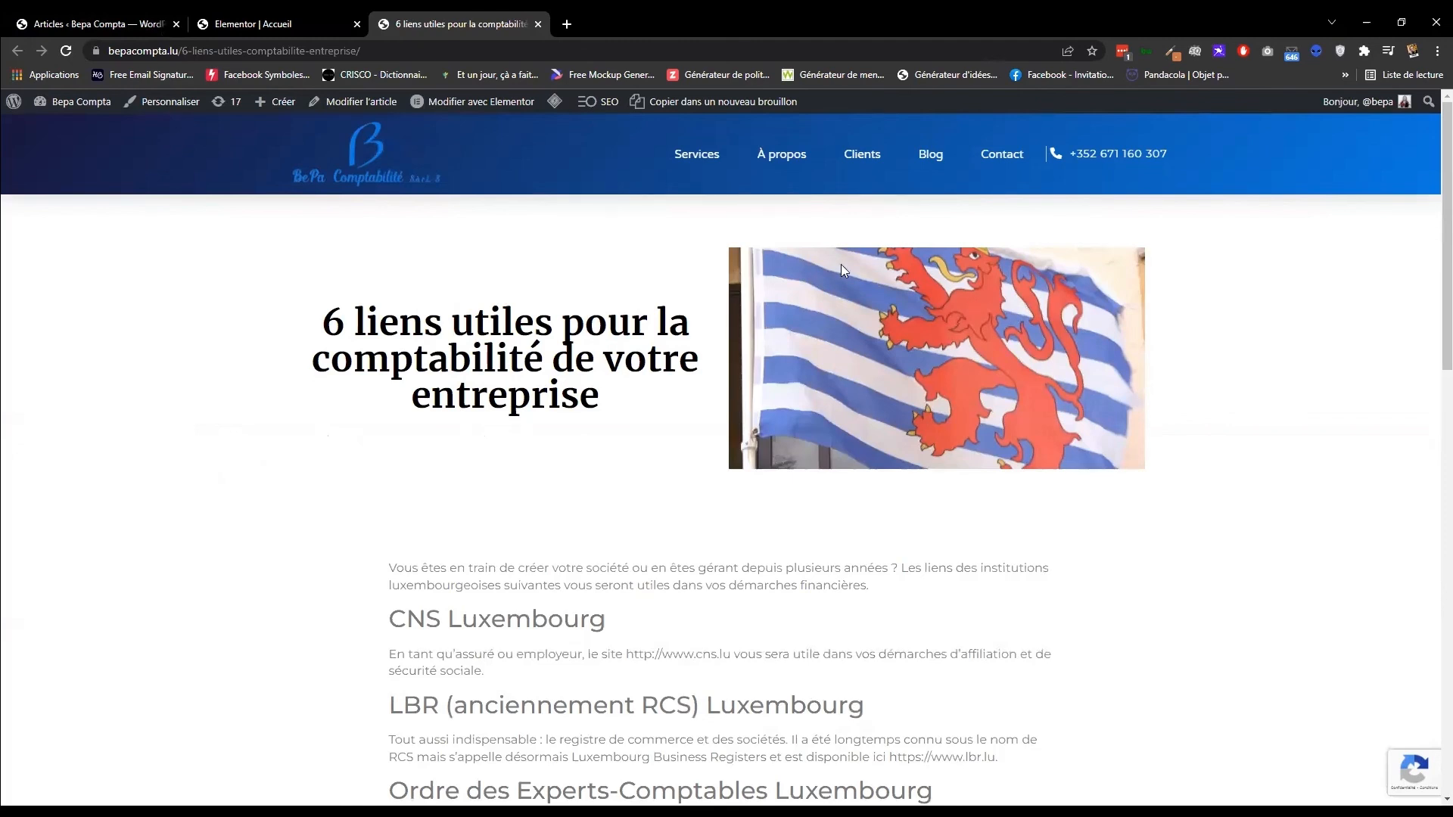
{"action": "scroll", "coordinate": [907, 347], "scroll_direction": "down", "scroll_amount": 5}
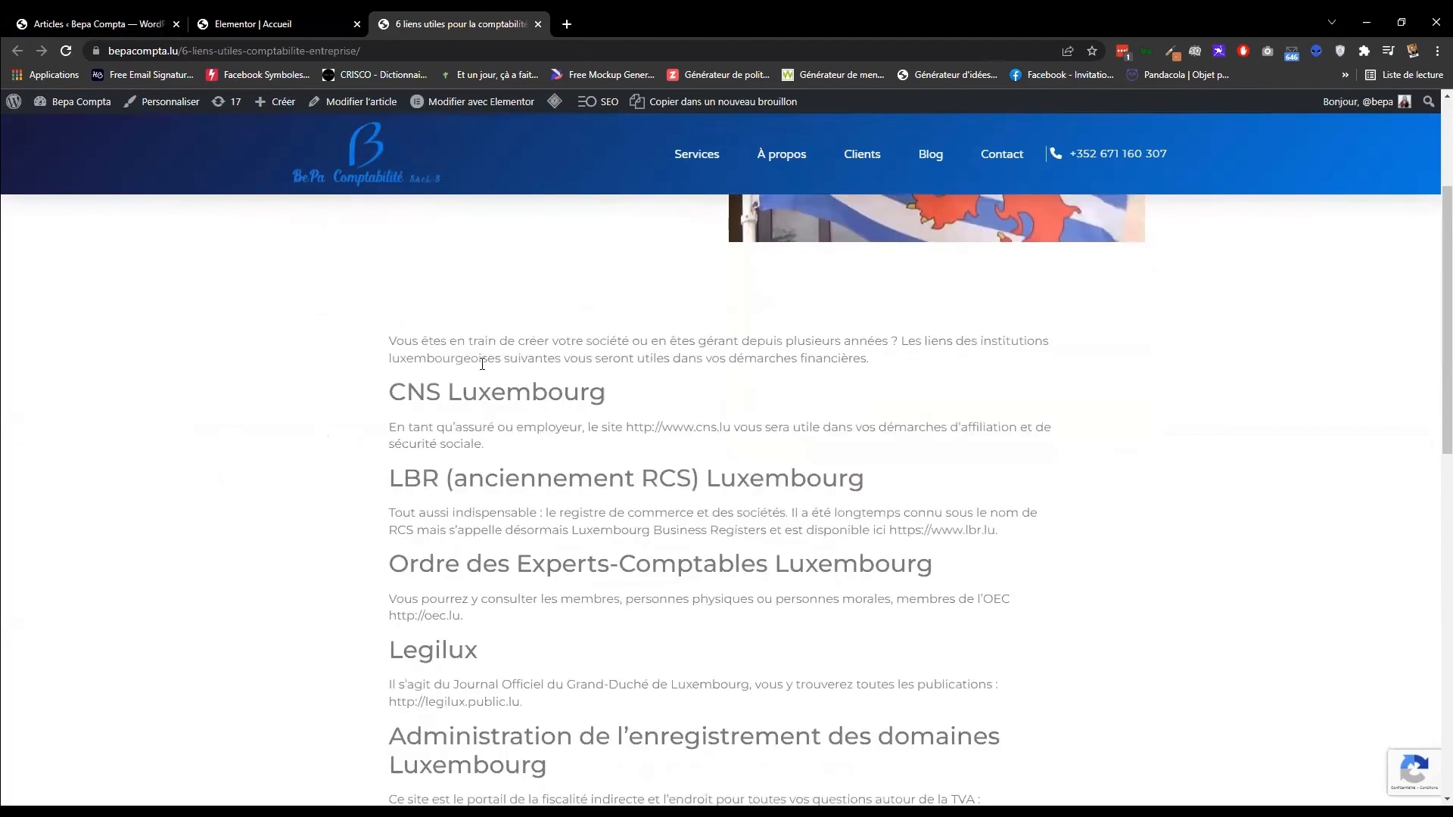
{"action": "scroll", "coordinate": [482, 364], "scroll_direction": "up", "scroll_amount": 2}
{"action": "scroll", "coordinate": [482, 364], "scroll_direction": "up", "scroll_amount": 1}
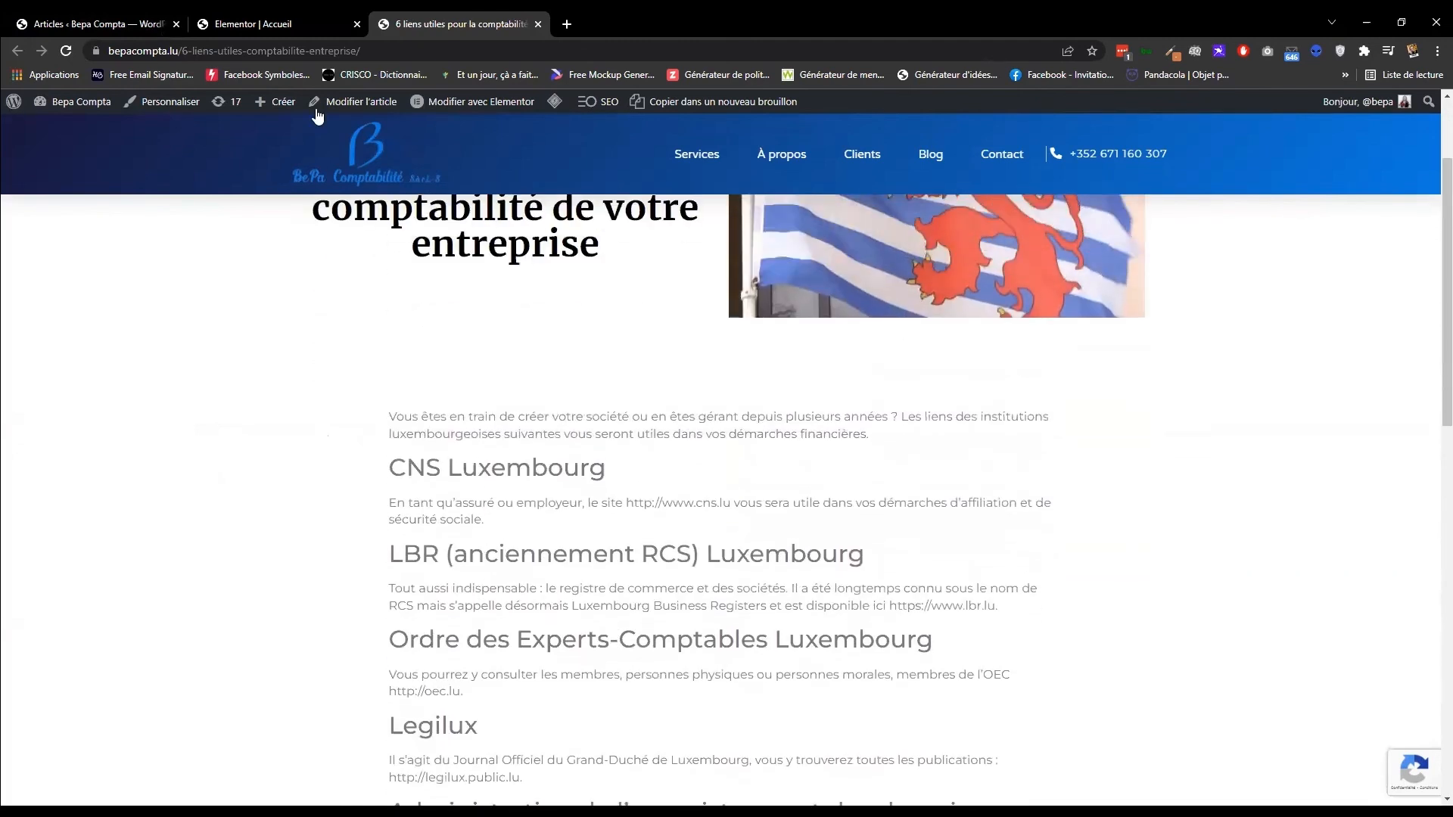
Back in the articles list, create a new article titled "qordpress" with the body text "contenu bidon".
{"action": "left_click", "coordinate": [145, 25]}
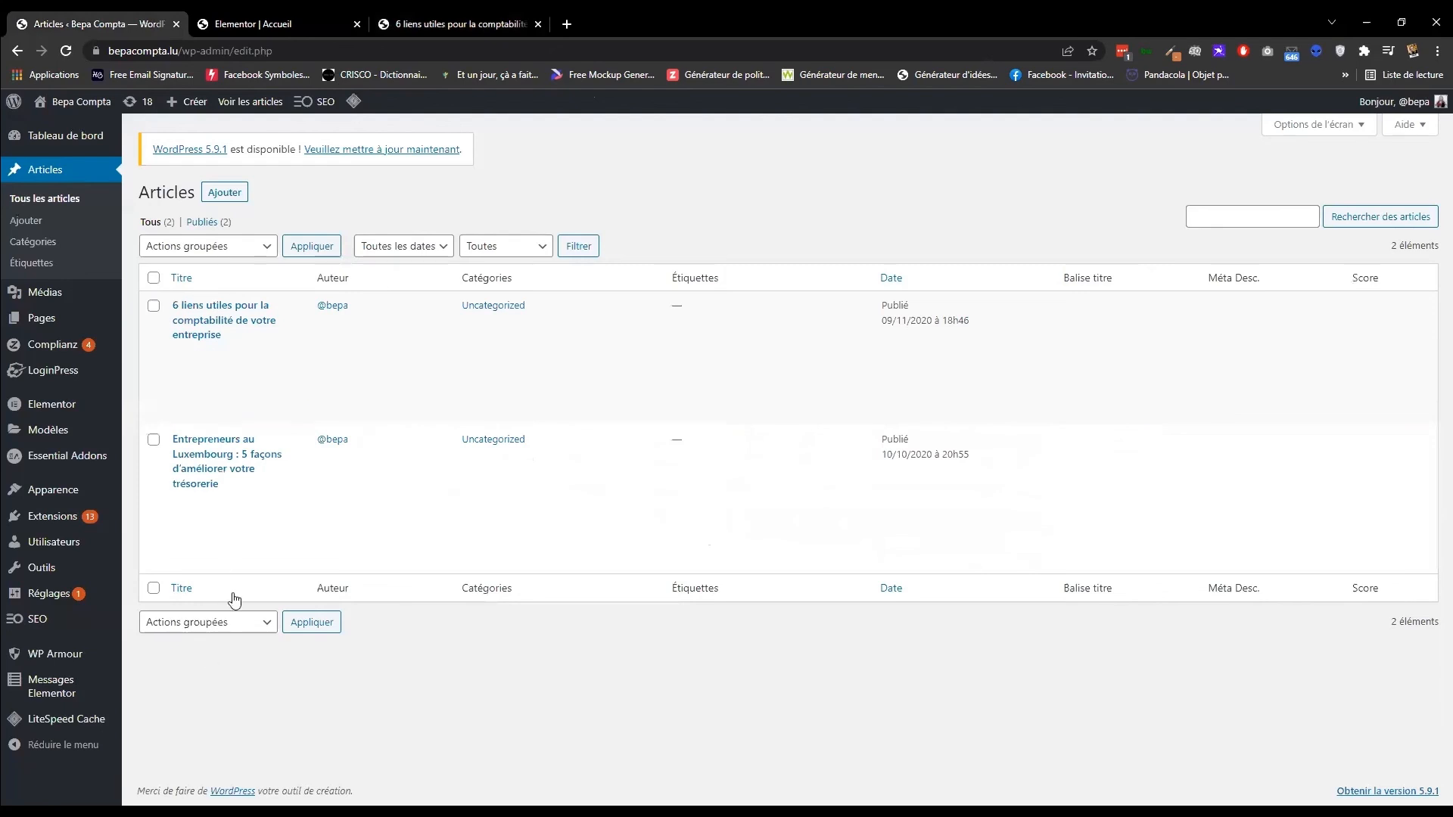
{"action": "left_click", "coordinate": [220, 196]}
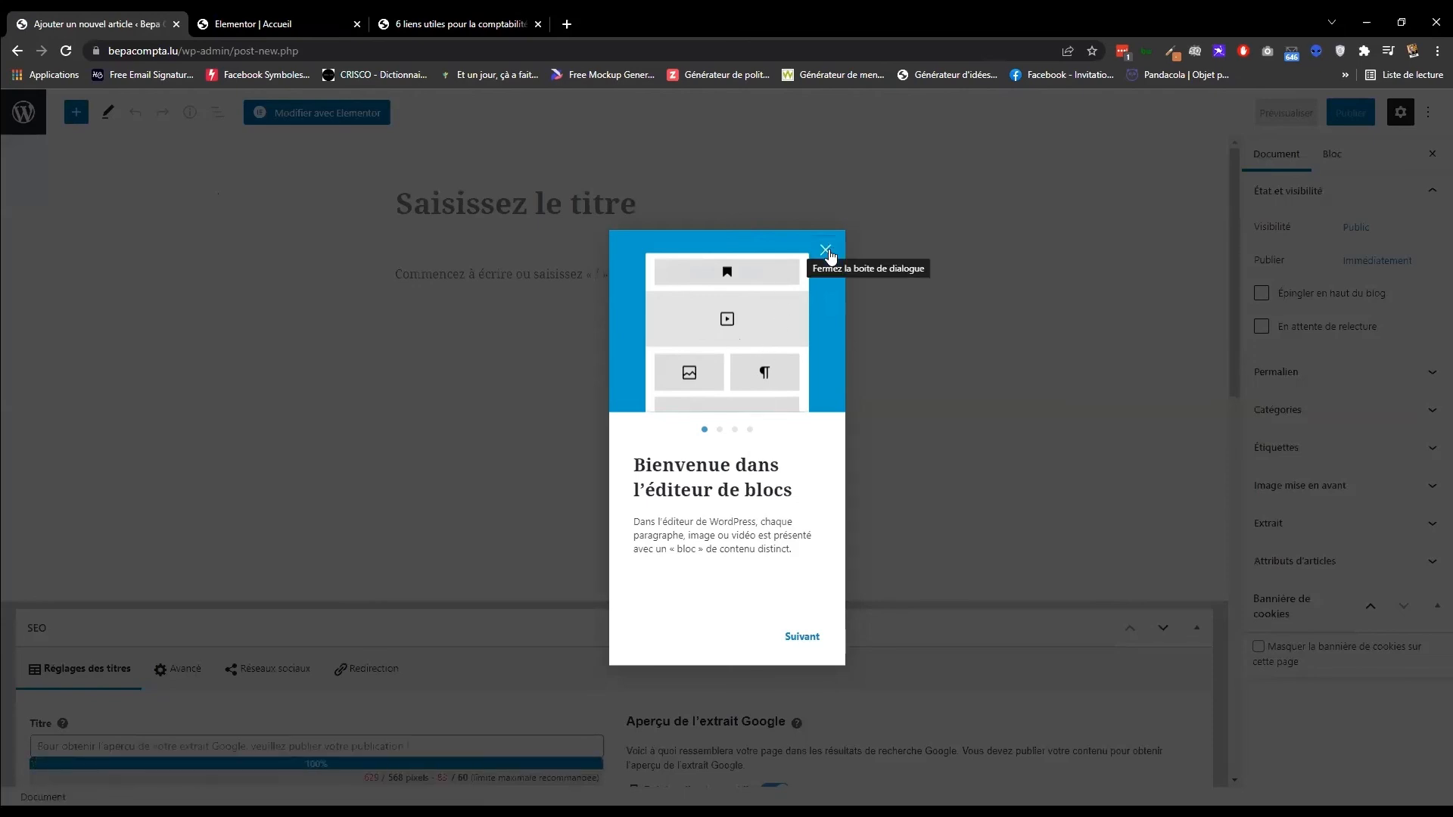
{"action": "left_click", "coordinate": [825, 250]}
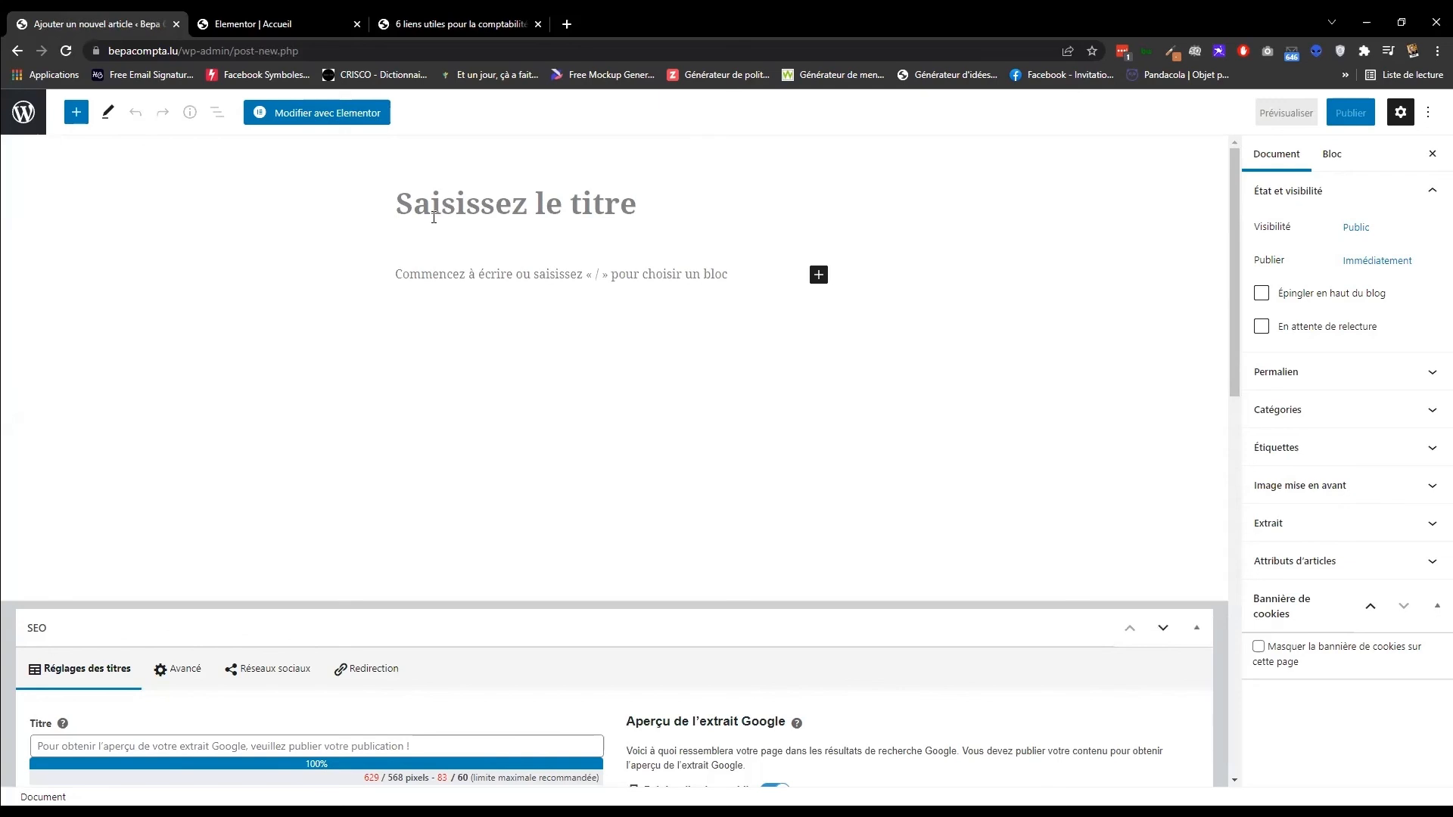
{"action": "type", "text": "qordpress"}
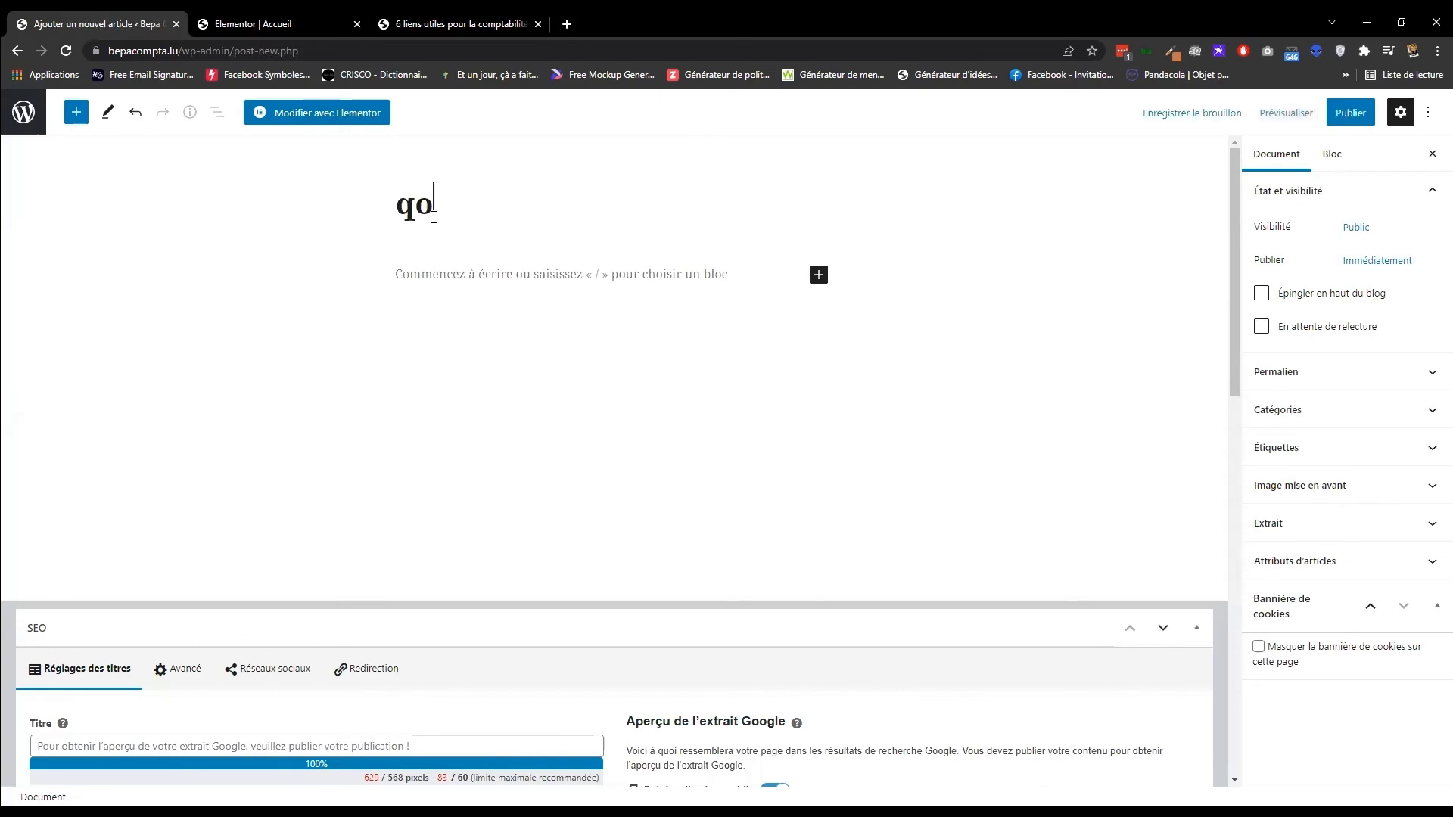
{"action": "left_click", "coordinate": [426, 278]}
{"action": "type", "text": "contenu bidon"}
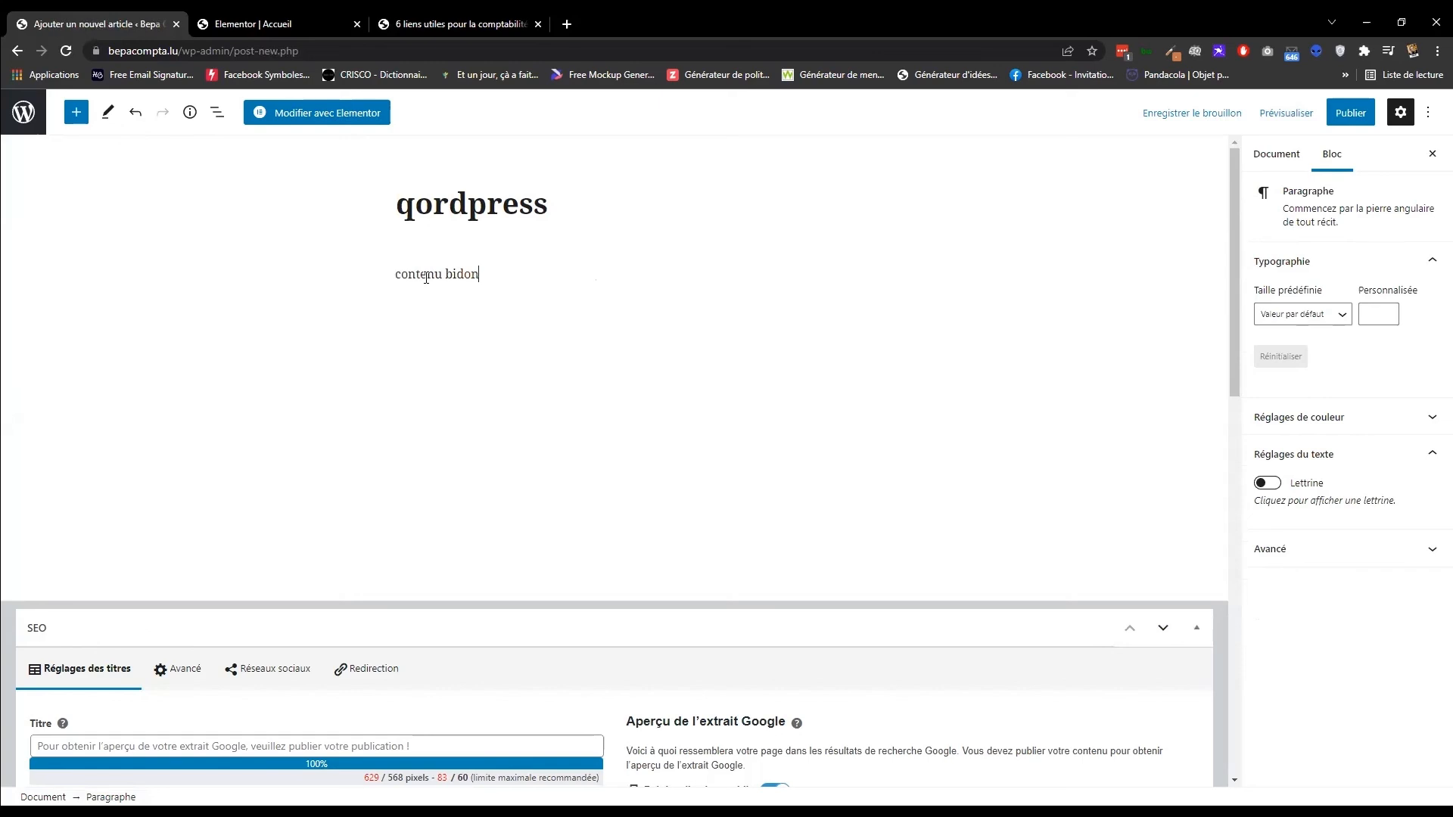
Set contact.png from the media library as the new article's featured image, checking the published article's image for reference.
{"action": "left_click", "coordinate": [1297, 161]}
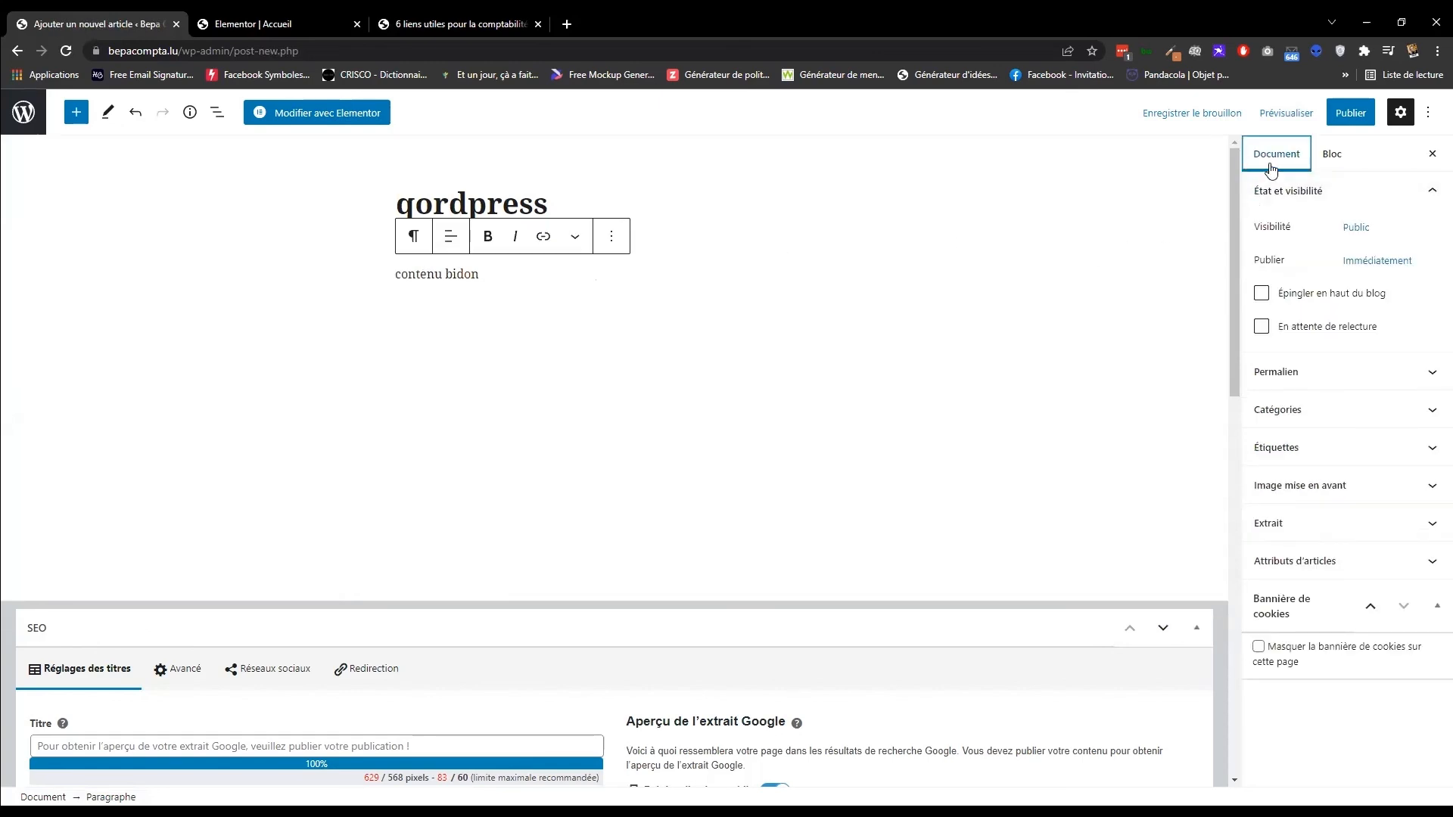
{"action": "left_click", "coordinate": [1297, 485]}
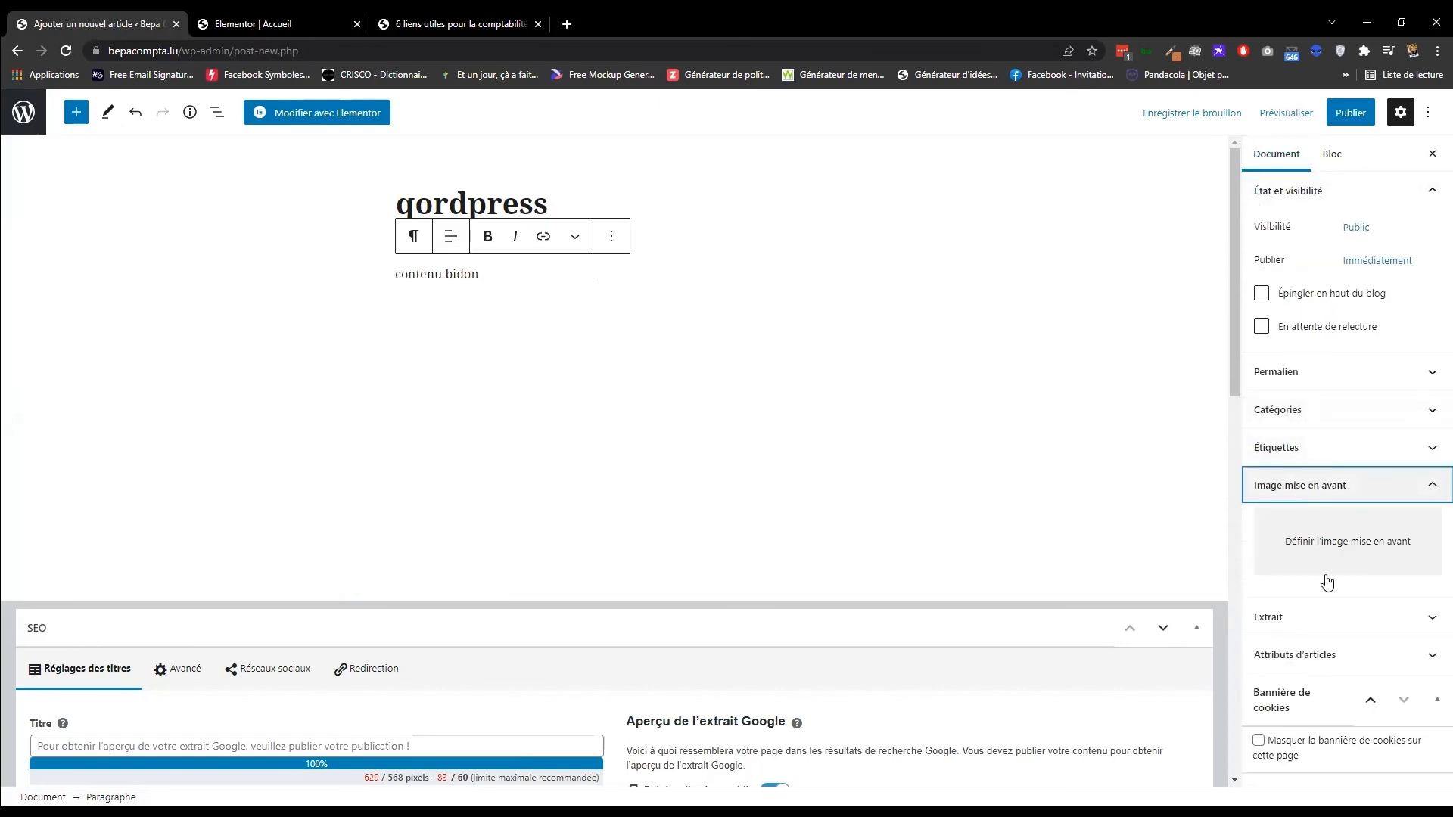
{"action": "left_click", "coordinate": [470, 24]}
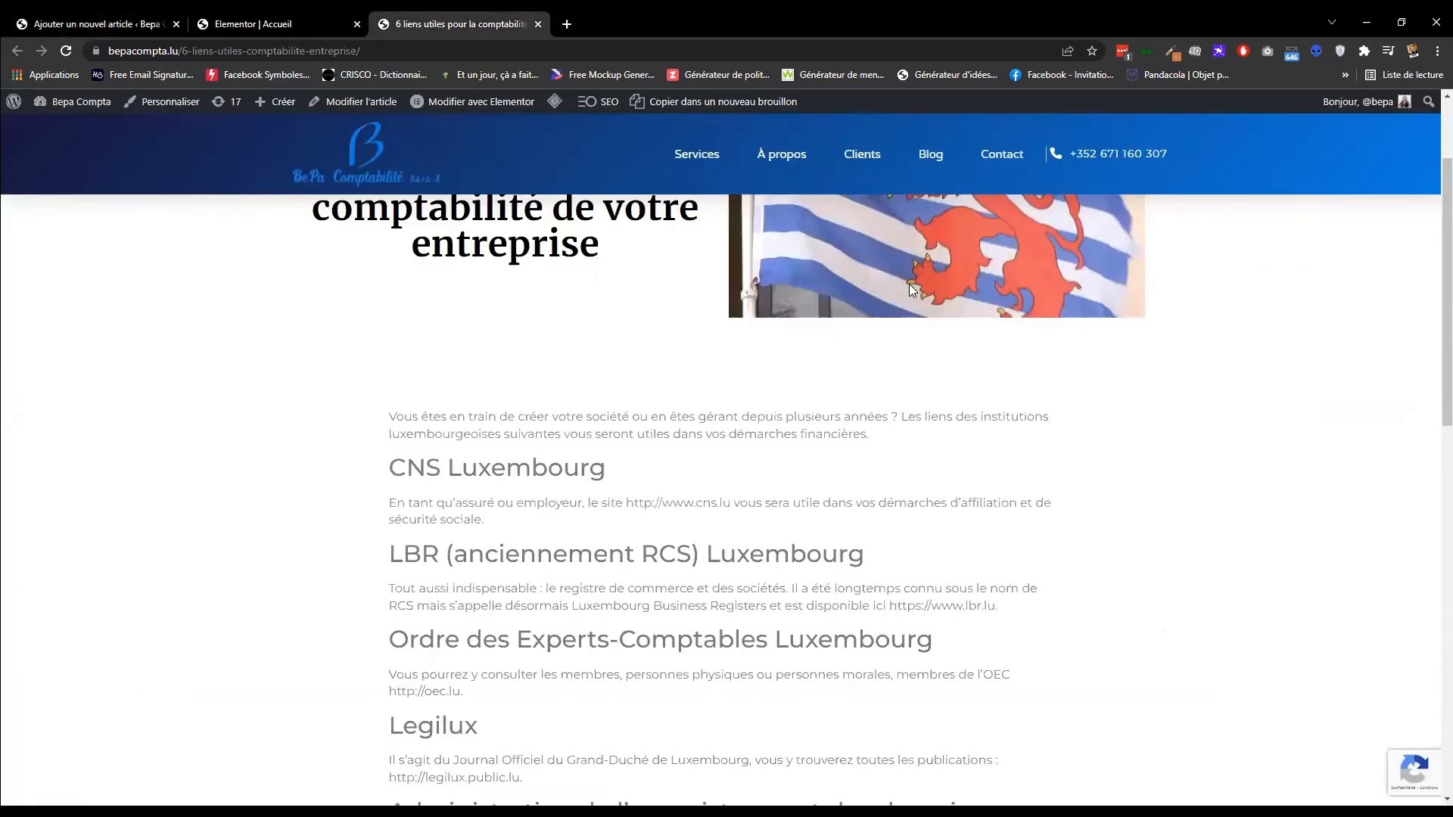
{"action": "scroll", "coordinate": [911, 290], "scroll_direction": "up", "scroll_amount": 2}
{"action": "left_click", "coordinate": [106, 26]}
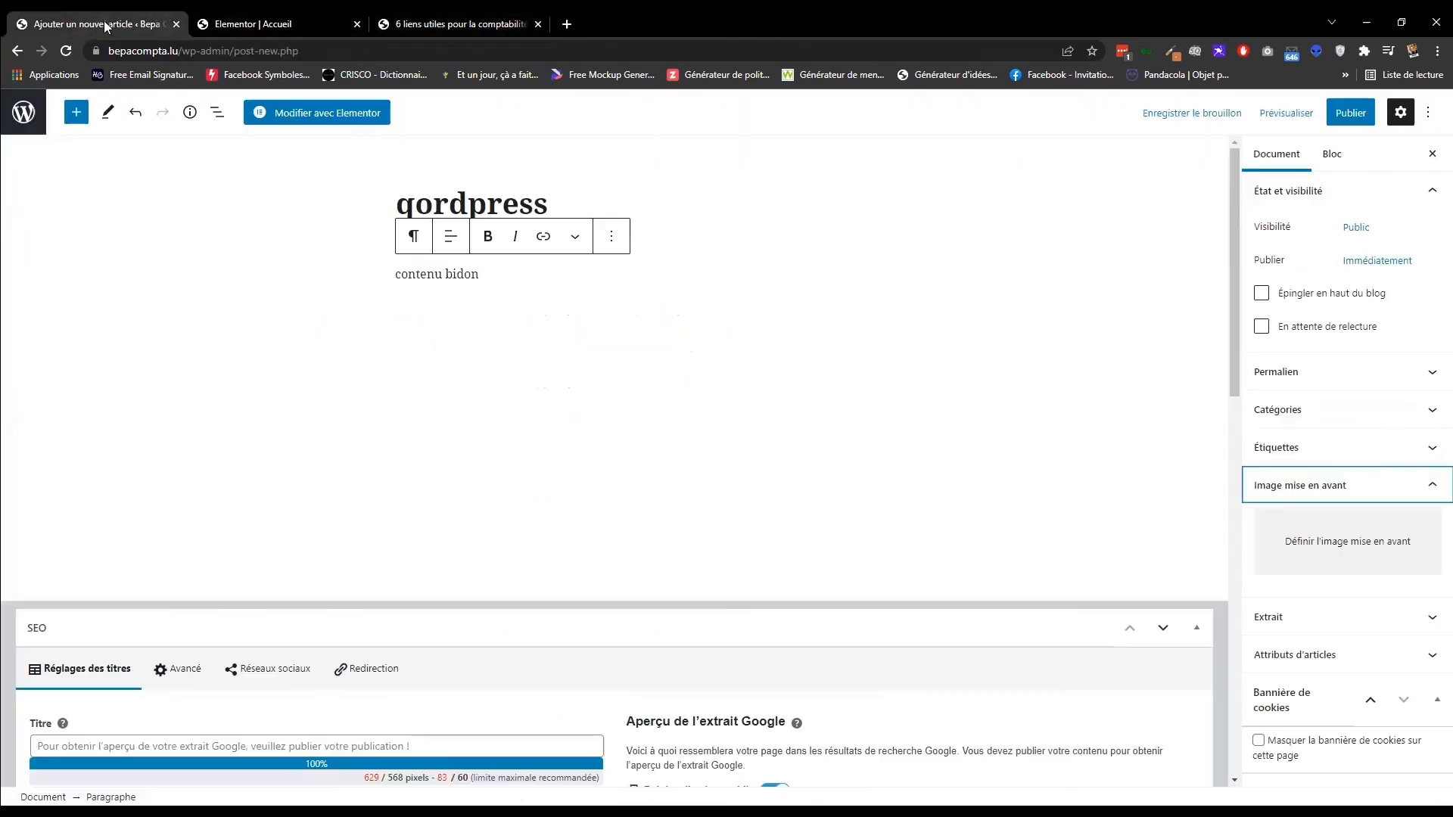
{"action": "left_click", "coordinate": [1374, 532]}
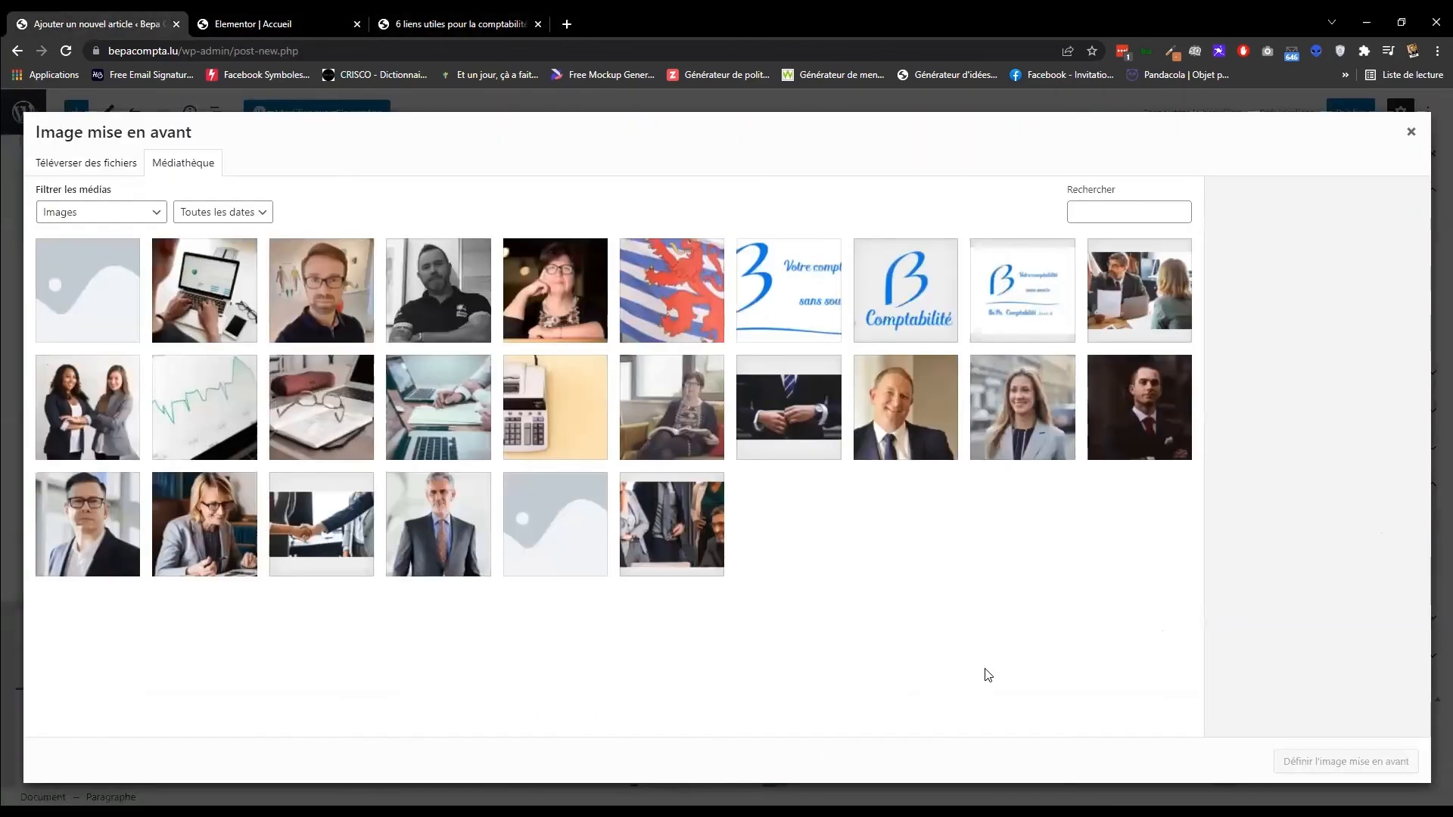
{"action": "left_click", "coordinate": [1141, 314]}
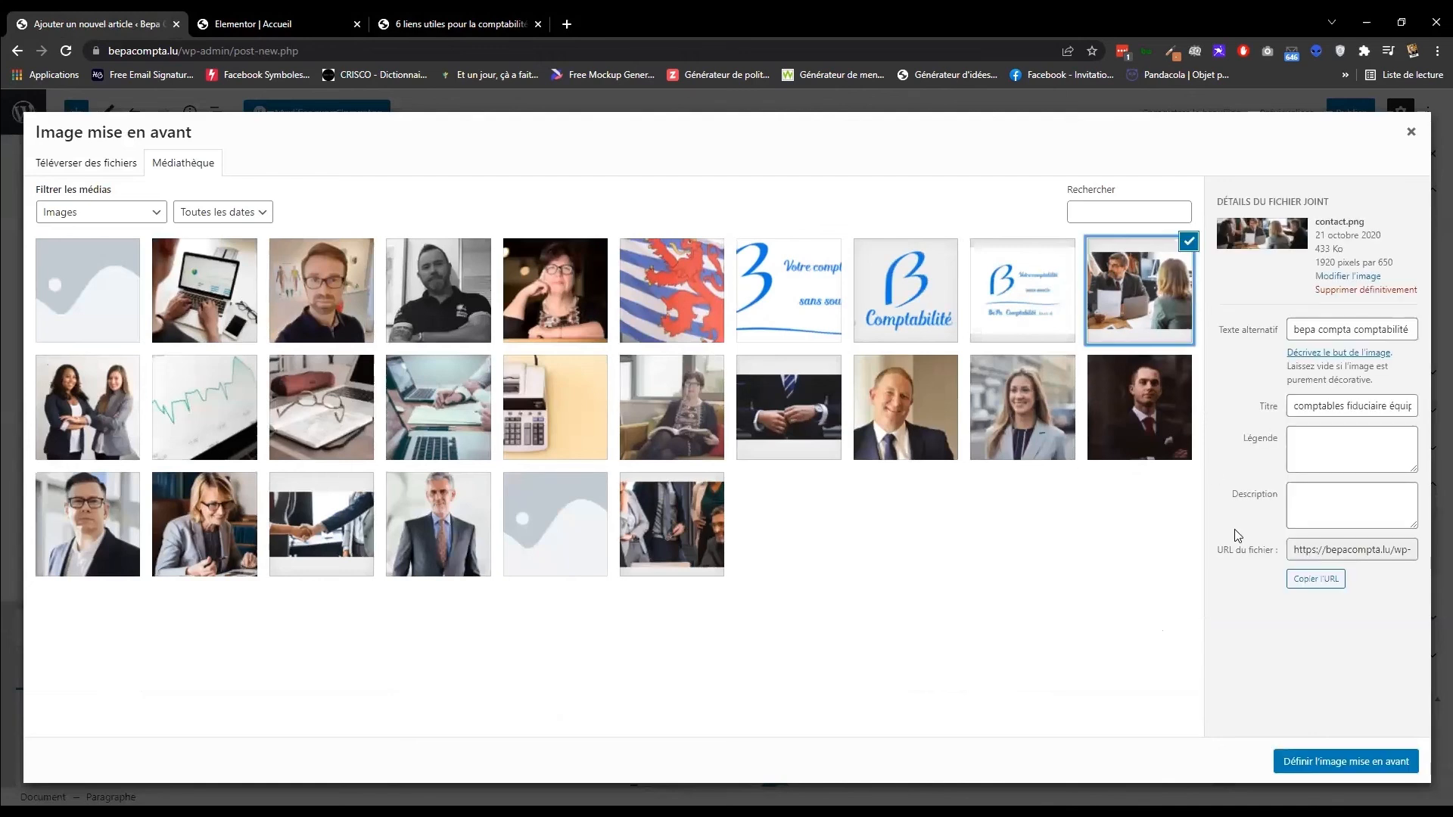
{"action": "left_click", "coordinate": [1309, 767]}
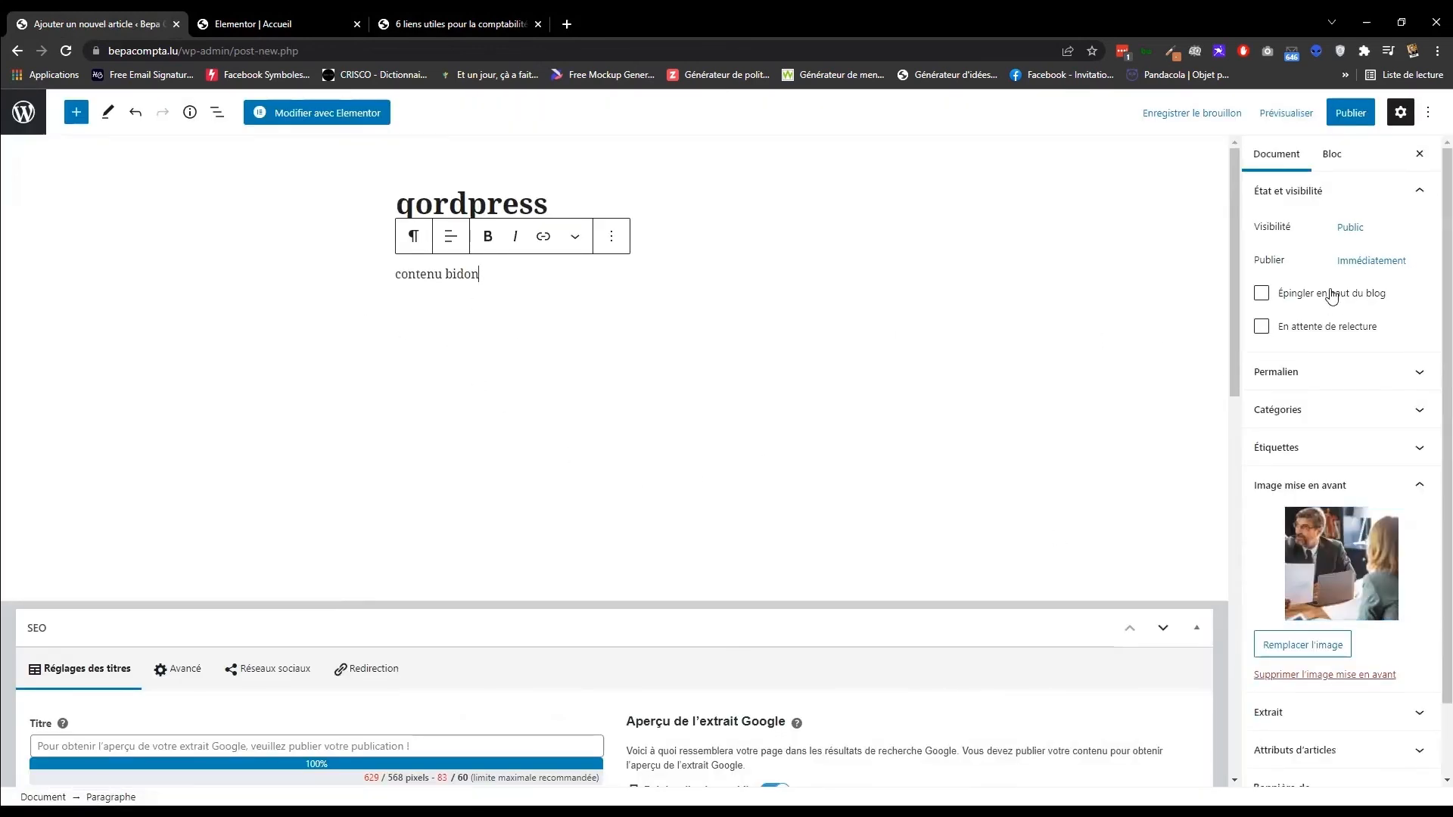
Publish the new article immediately as public and view the Blog section on the live site.
{"action": "left_click", "coordinate": [1350, 114]}
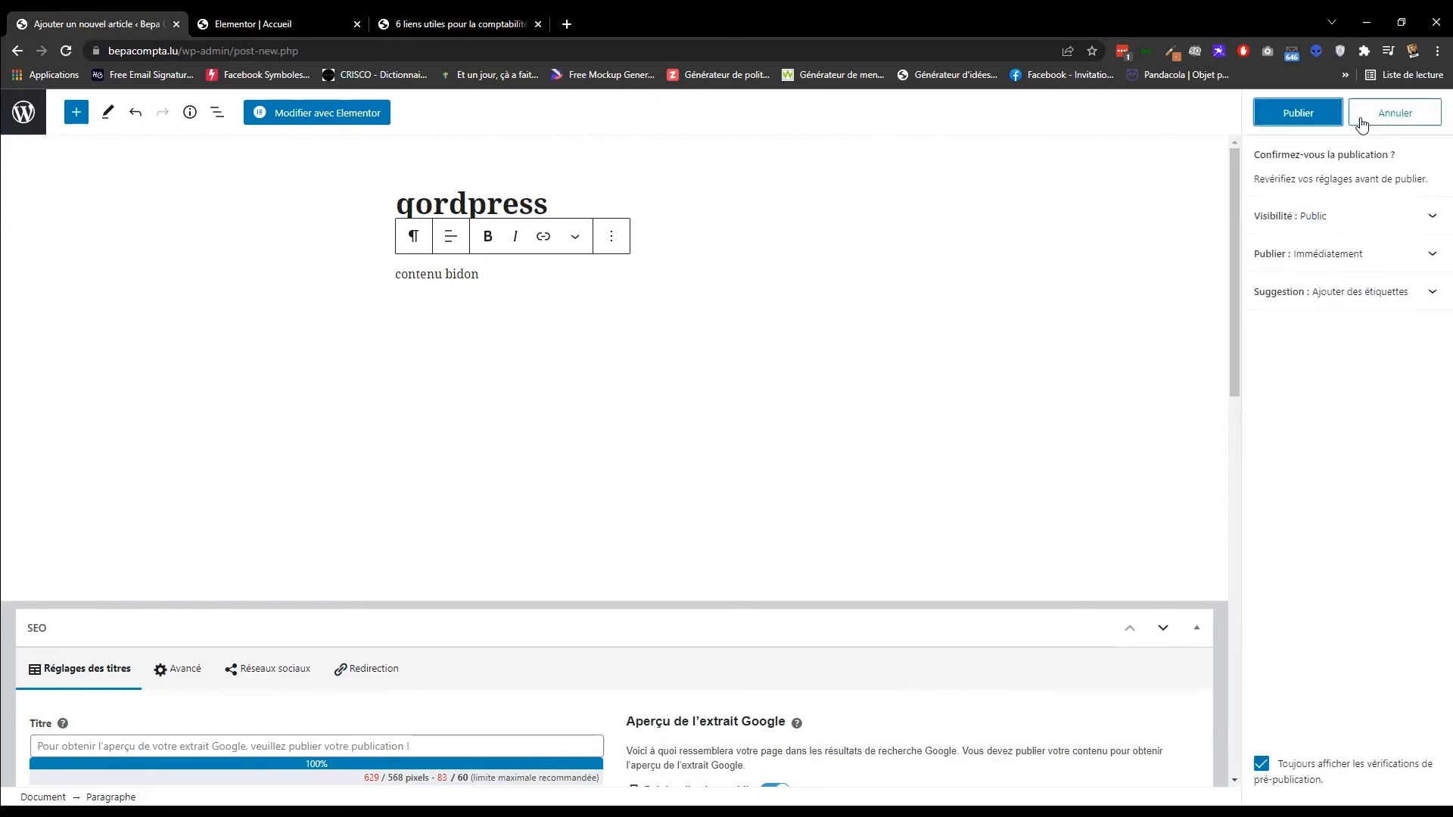
{"action": "left_click", "coordinate": [1341, 115]}
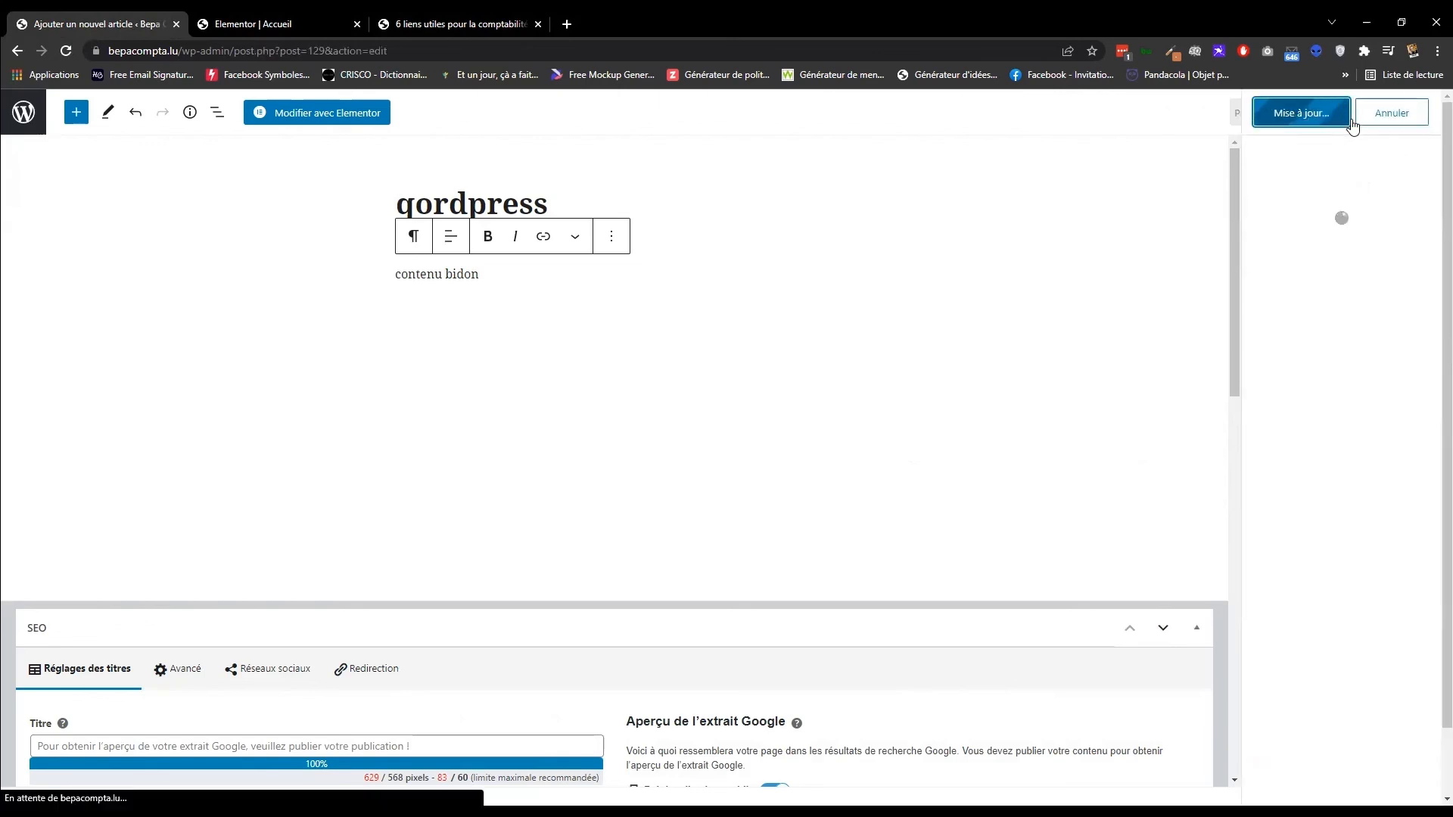
{"action": "left_click", "coordinate": [470, 17]}
{"action": "left_click", "coordinate": [930, 153]}
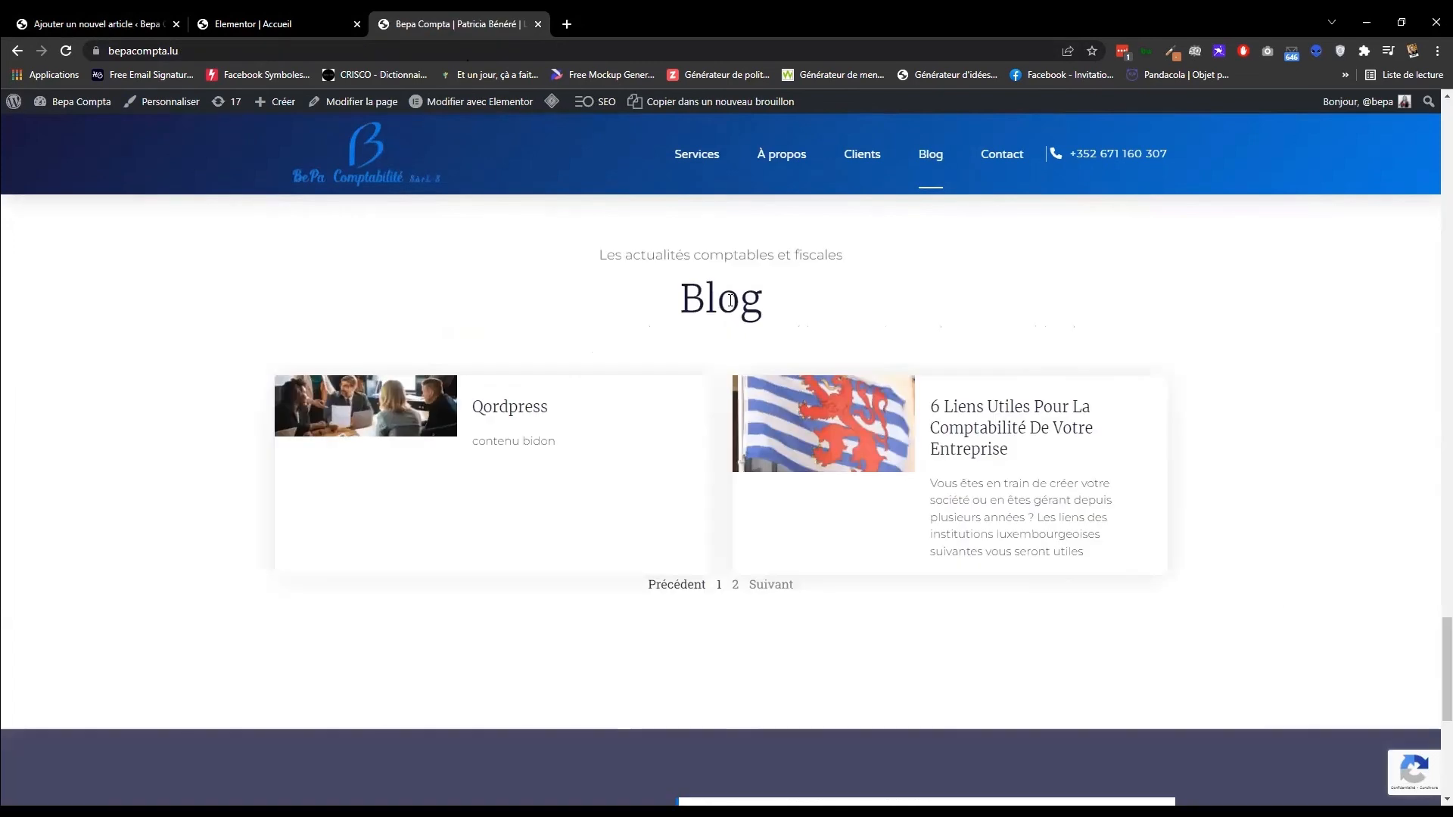